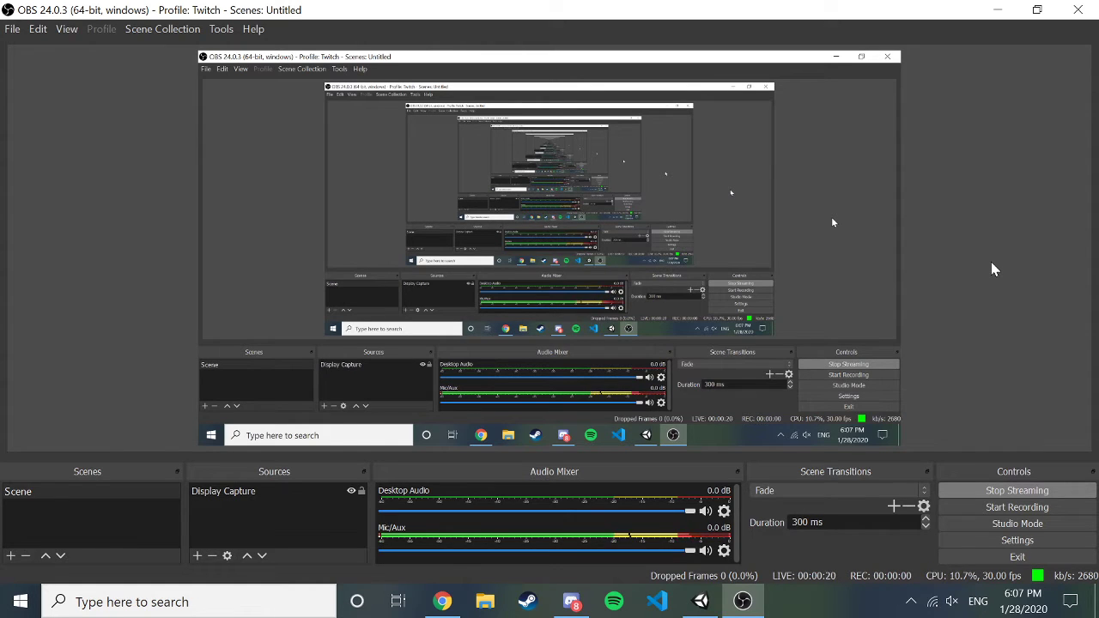
Bring the Unity editor showing the Test project in front of OBS Studio.
left_click(700, 600)
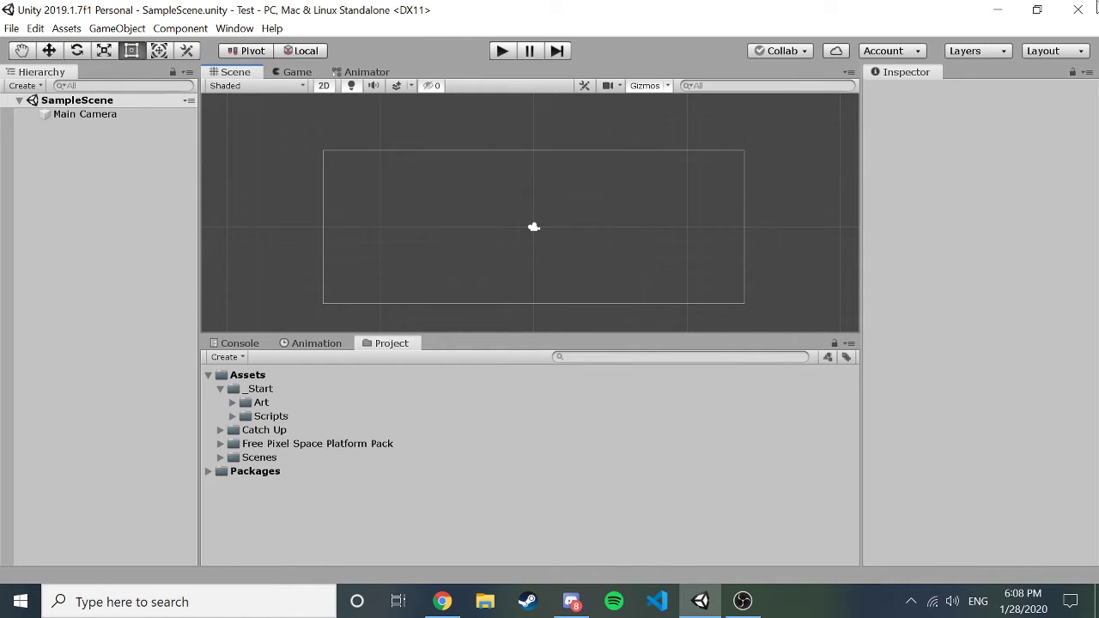
Minimize Unity, the streaming software and the browser, then launch Unity Hub from the desktop.
left_click(998, 10)
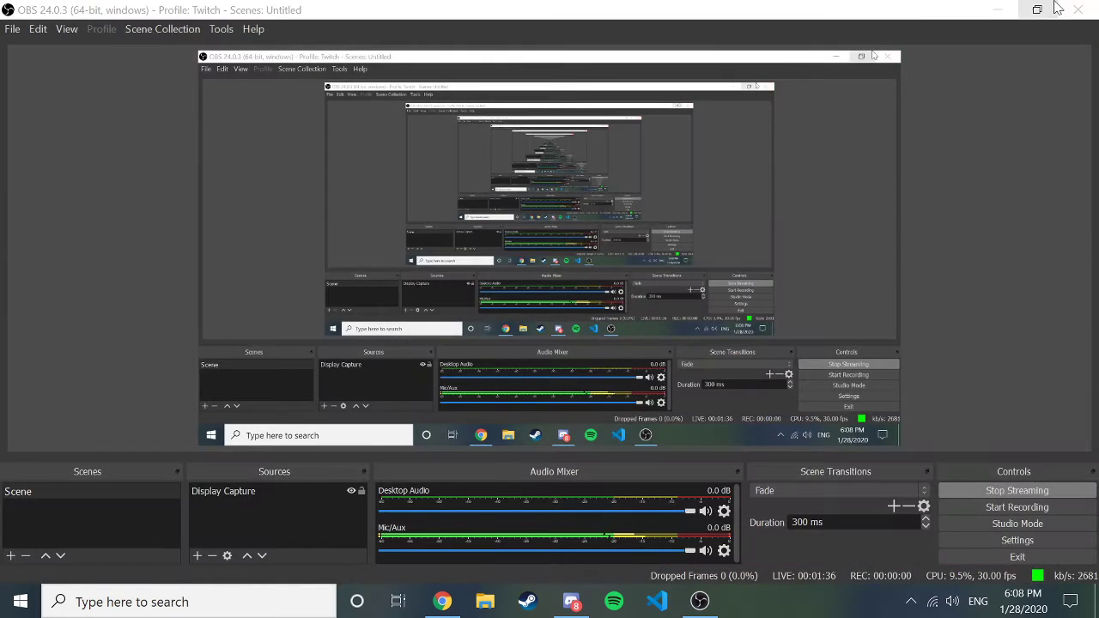
left_click(999, 9)
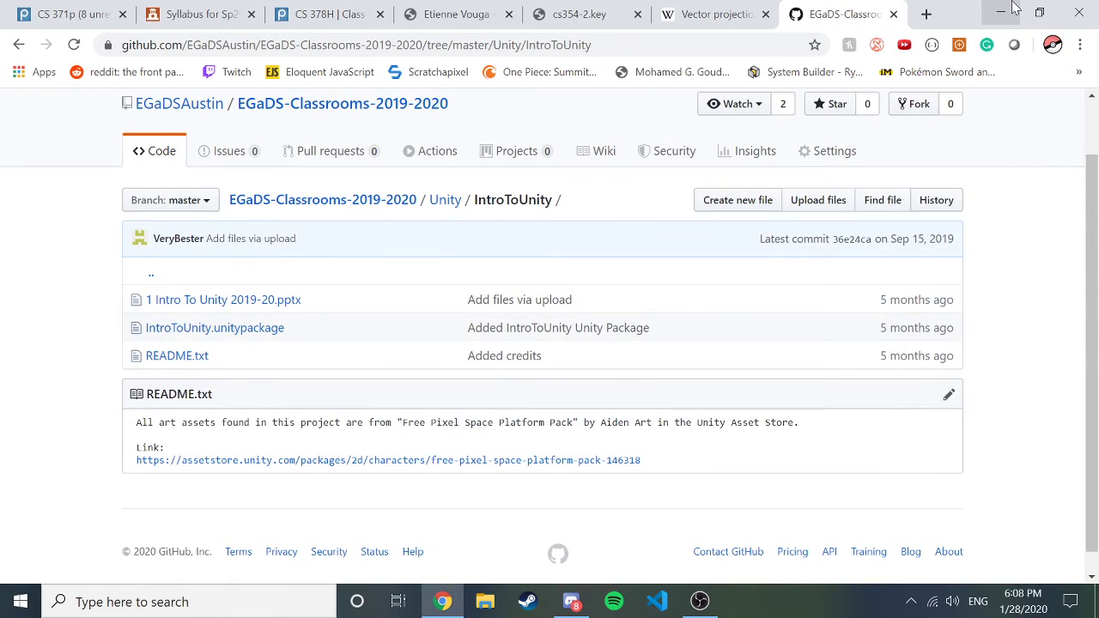
left_click(1012, 8)
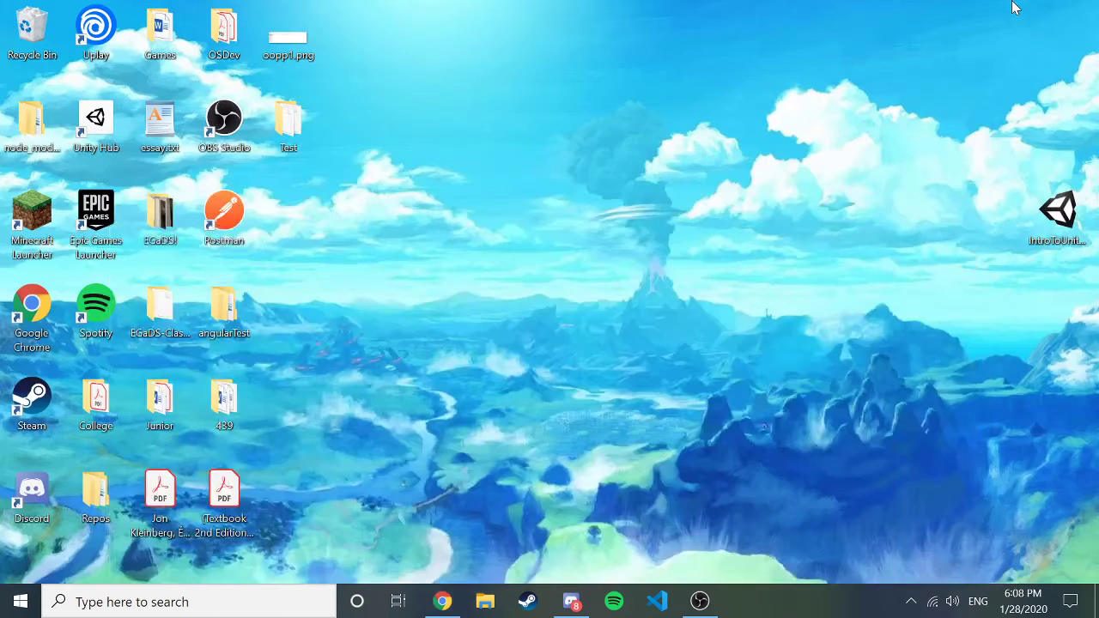
double_click(99, 123)
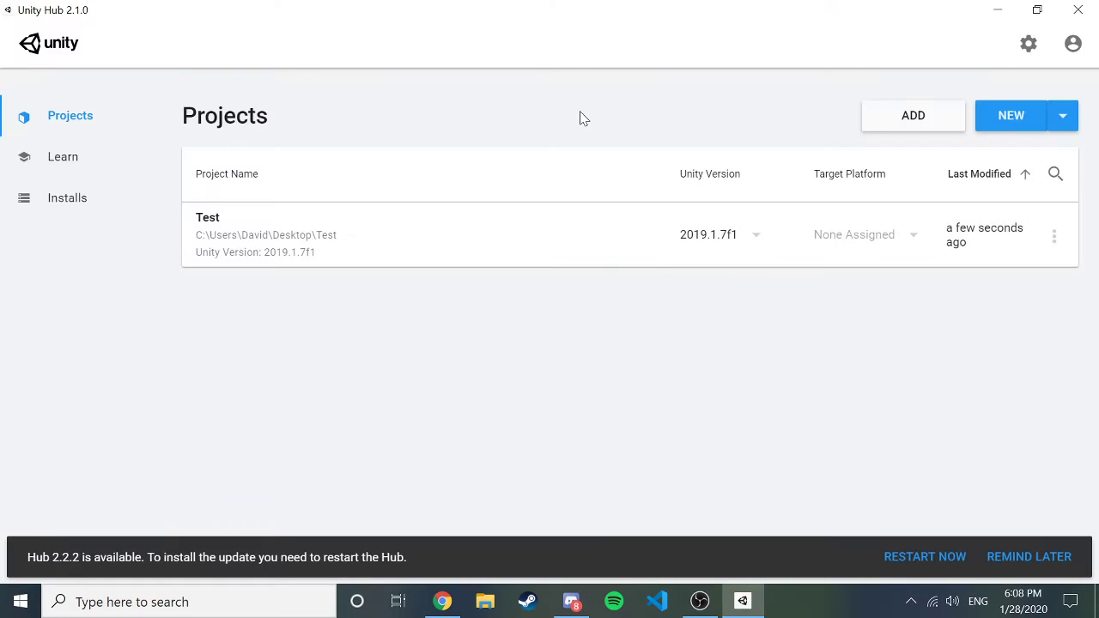
Create a new 2D-template project named Test2.
left_click(1006, 117)
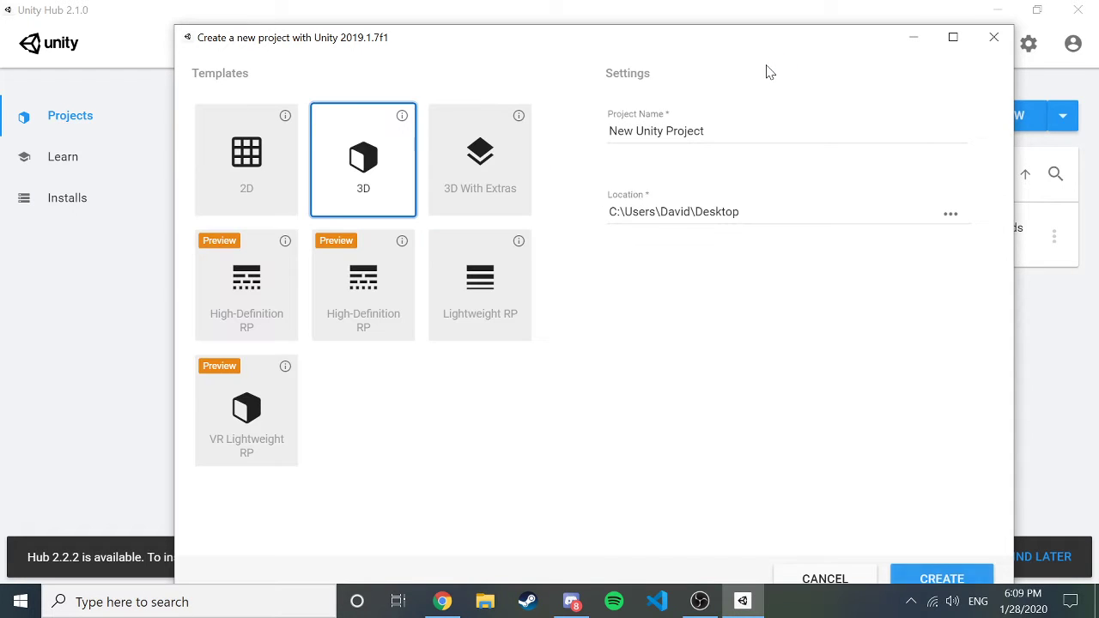
left_click(261, 127)
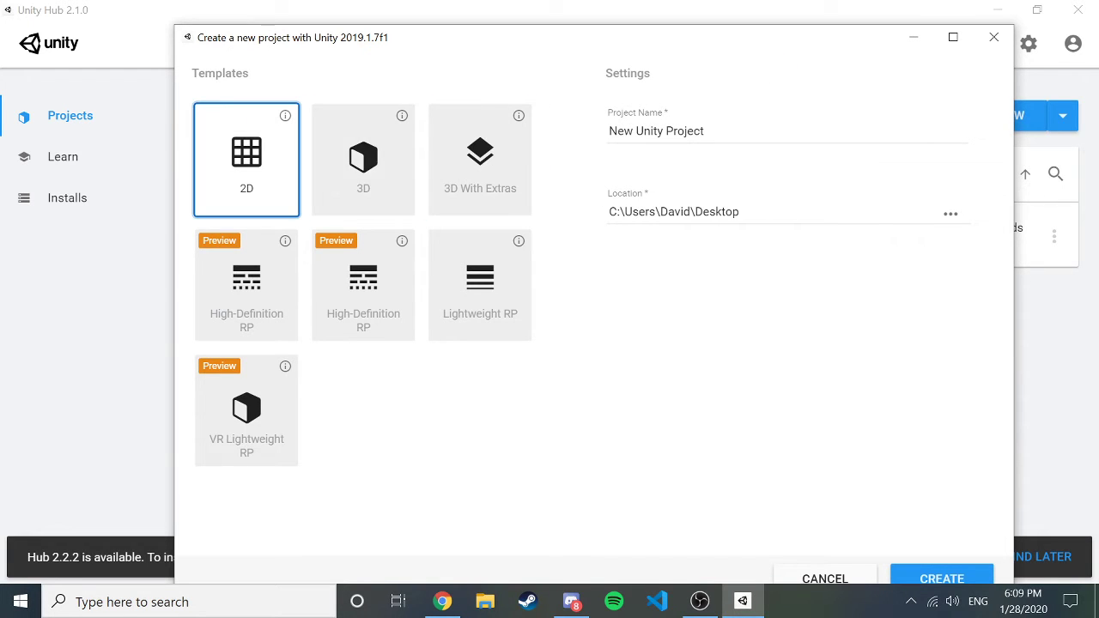
key("Tab")
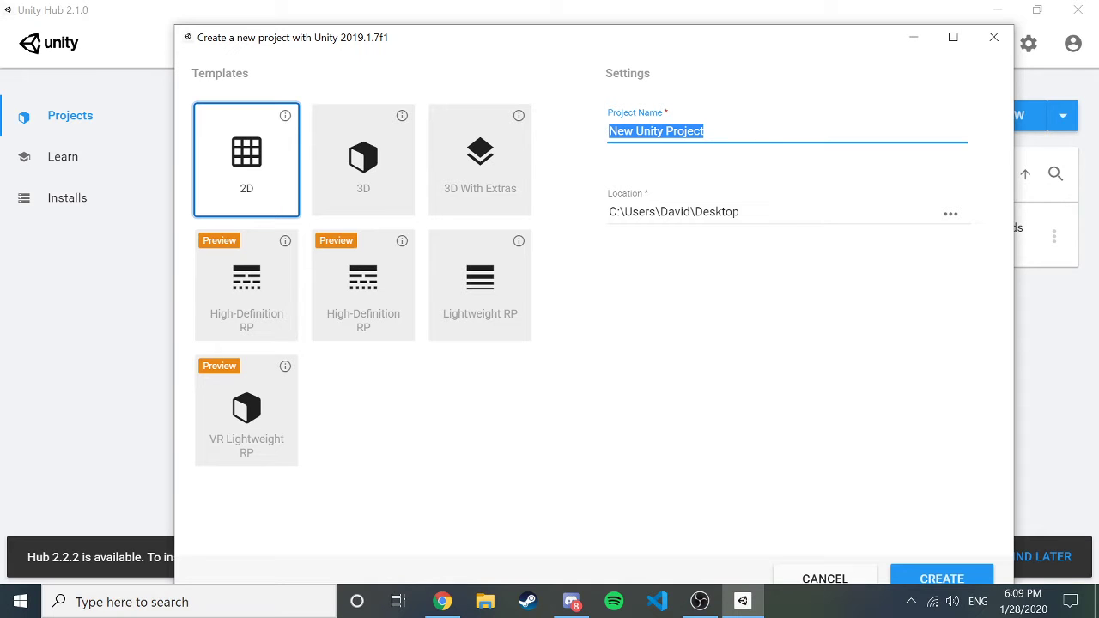
key("BackSpace")
type("Test2")
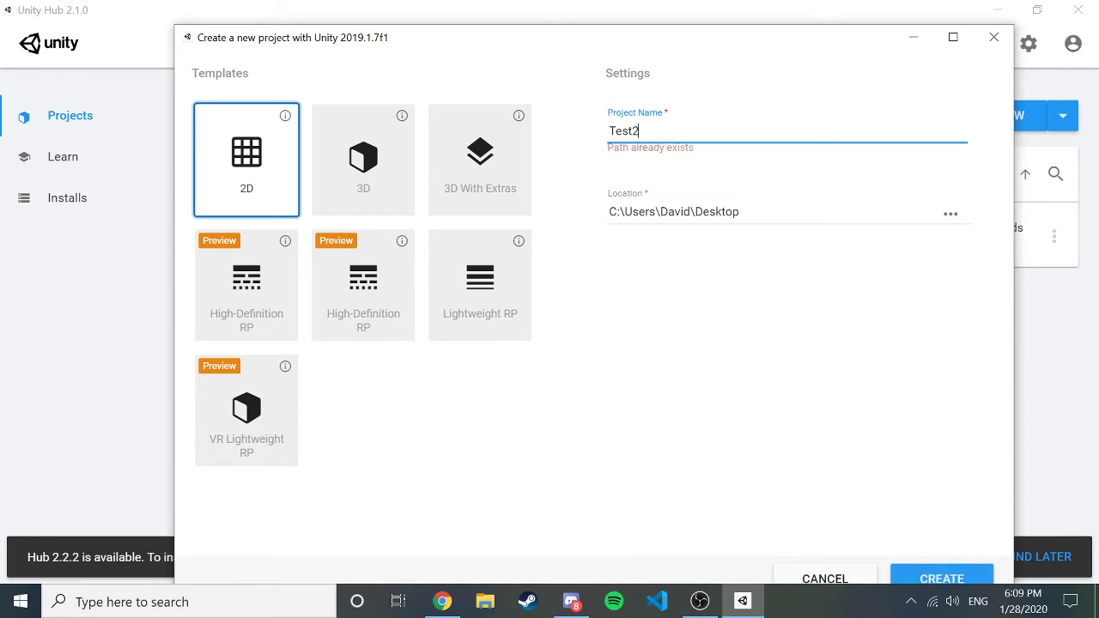
left_click(926, 577)
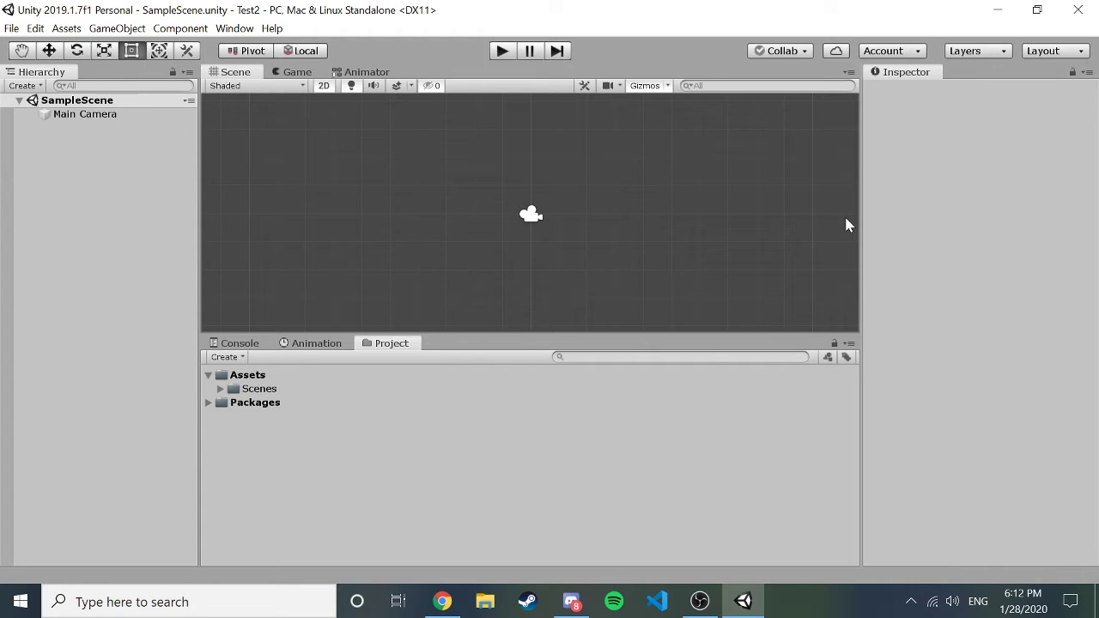
left_click(439, 604)
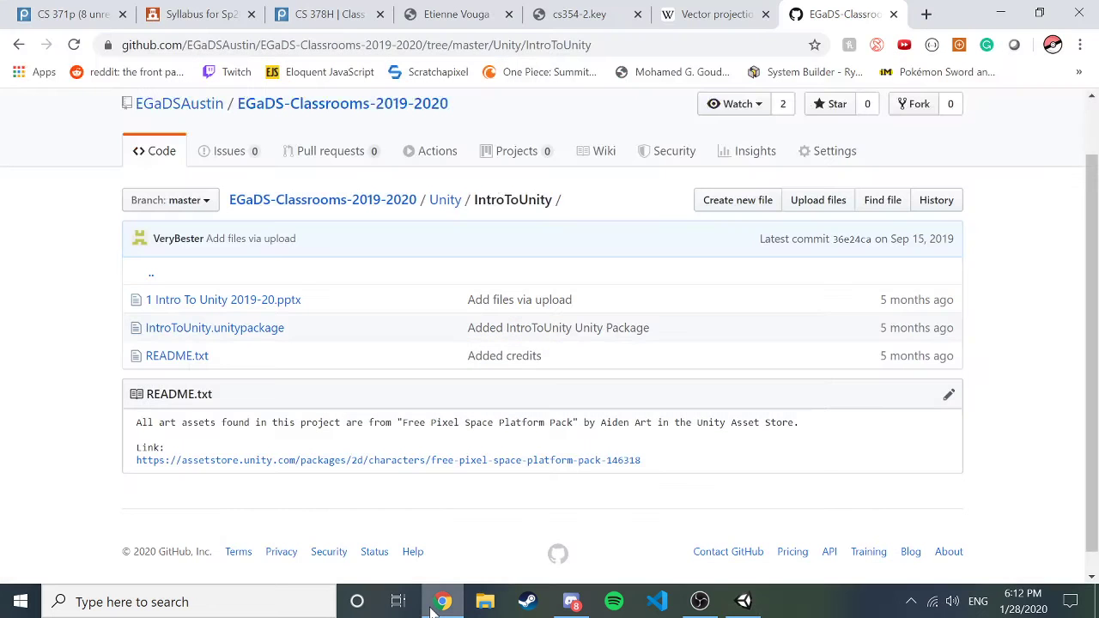
left_click(925, 12)
type("twitch.tv")
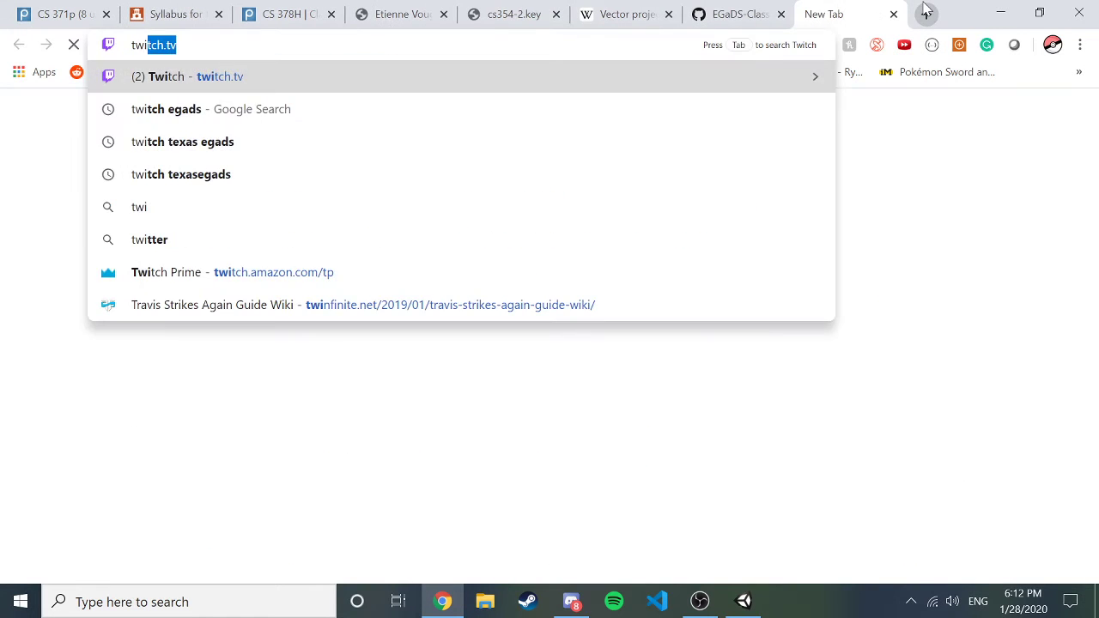
key("Return")
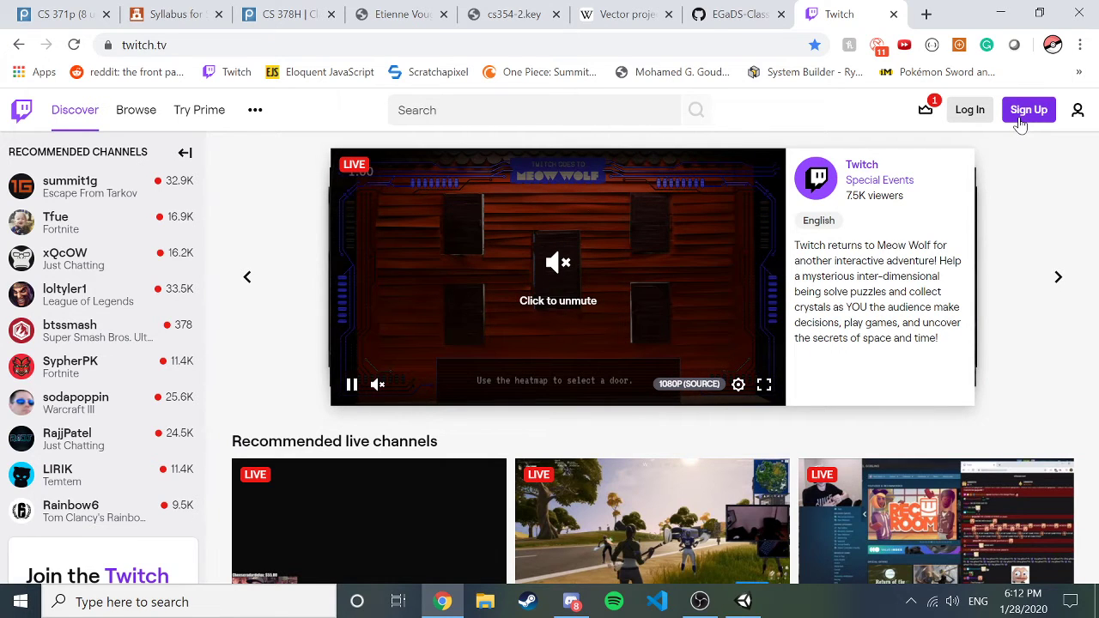
left_click(1027, 110)
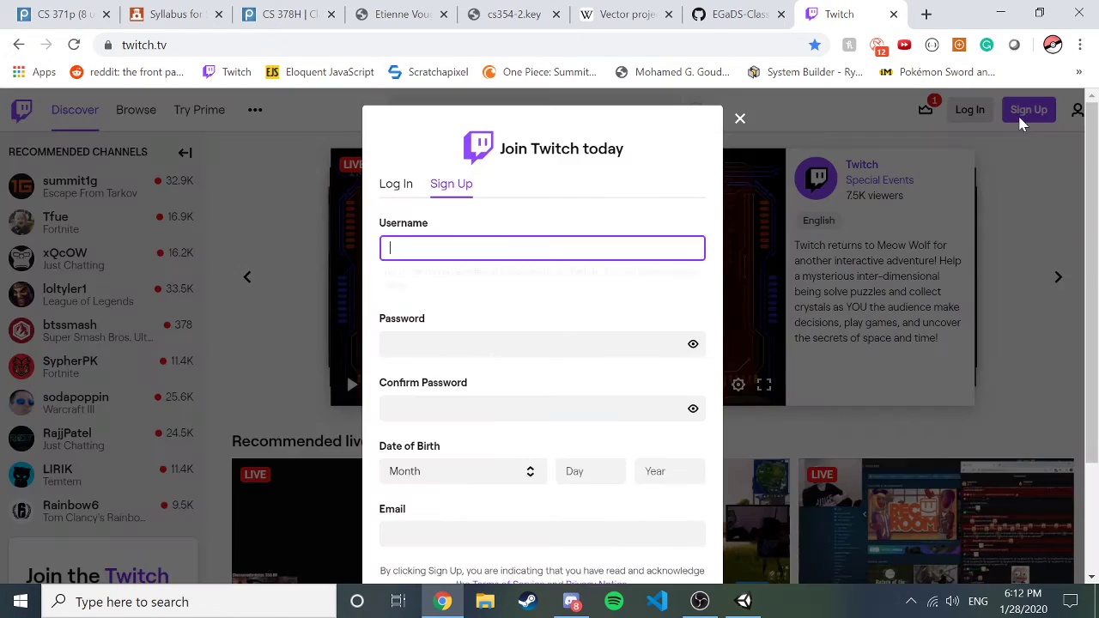
left_click(408, 183)
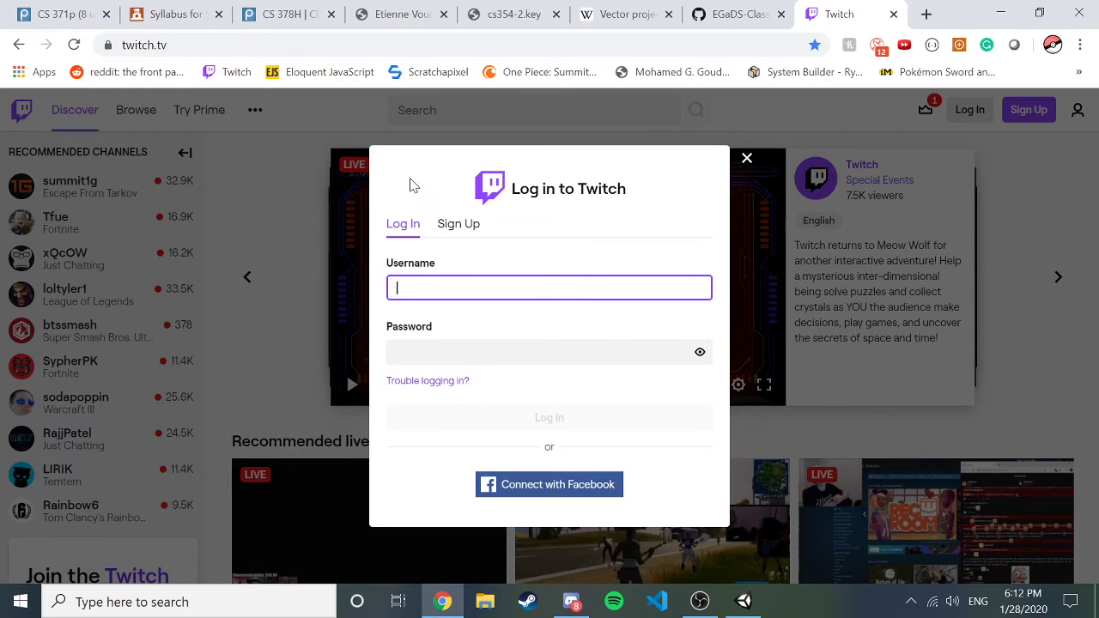
type("texase")
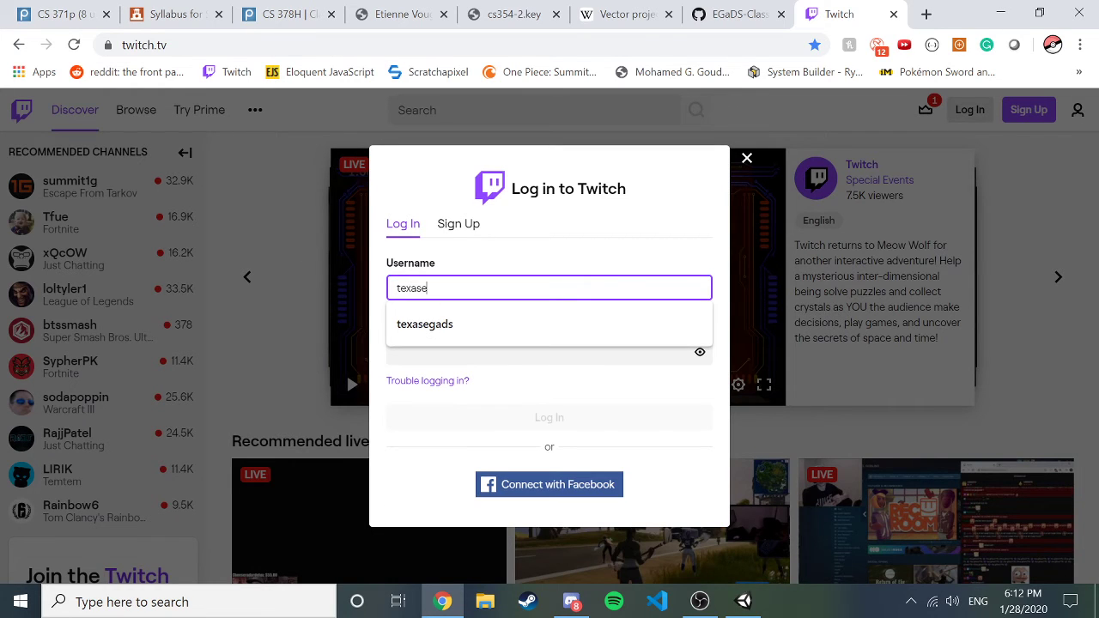
key("BackSpace")
key("BackSpace")
key("BackSpace")
key("BackSpace")
key("BackSpace")
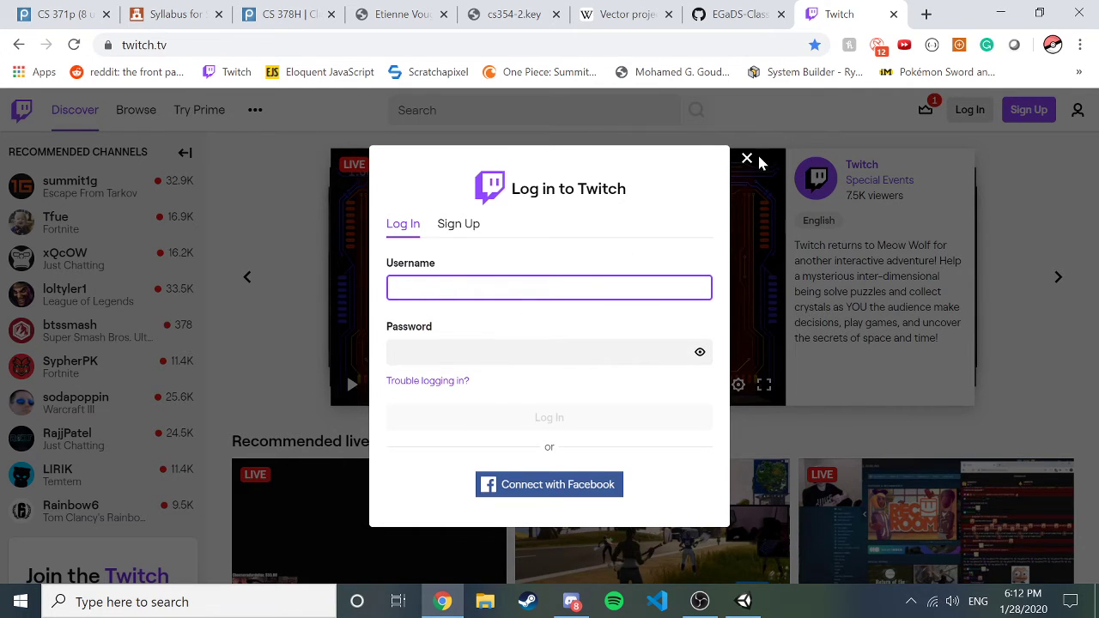
left_click(747, 159)
Close the Twitch tab and return to the Unity editor showing Test2.
left_click(894, 14)
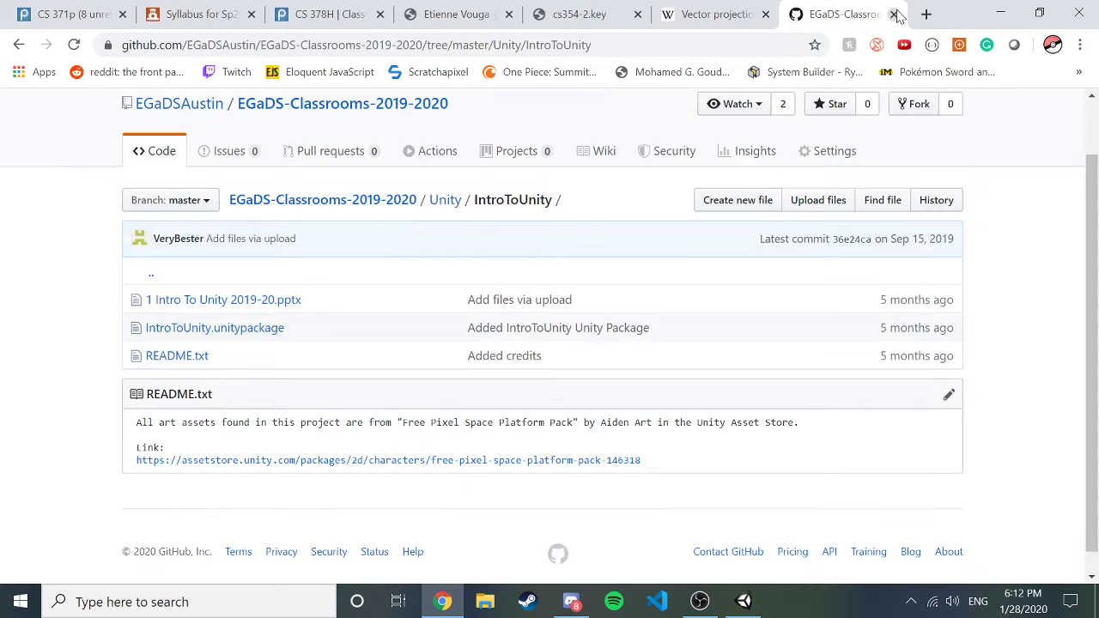
left_click(743, 601)
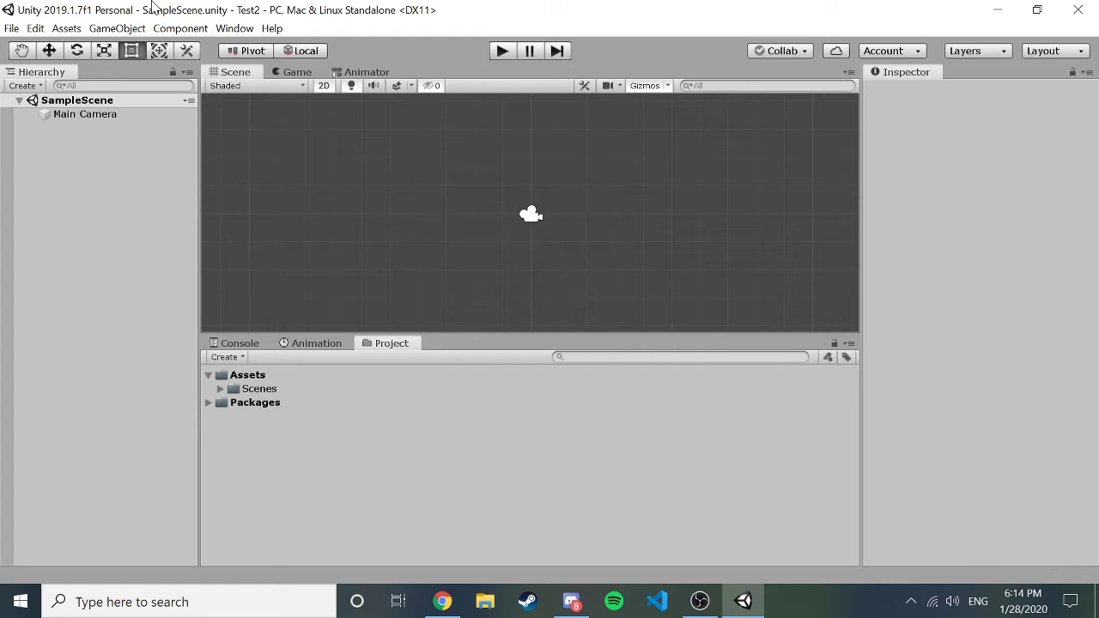
Open IntroToUnity.unitypackage from the Desktop through Assets > Import Package > Custom Package.
left_click(11, 29)
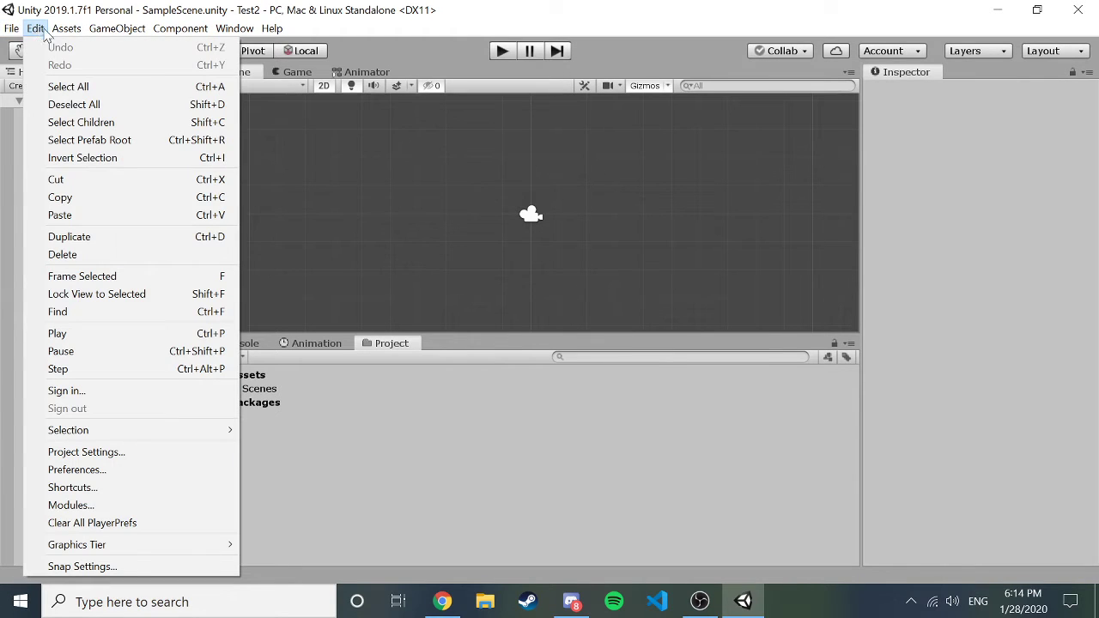
mouse_move(58, 32)
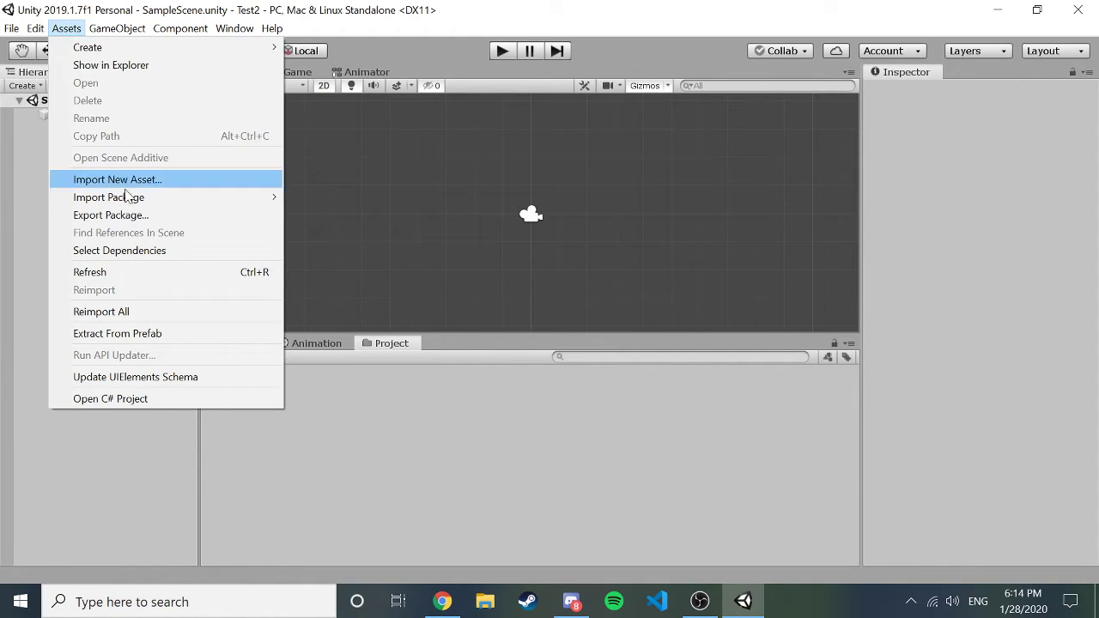
mouse_move(137, 199)
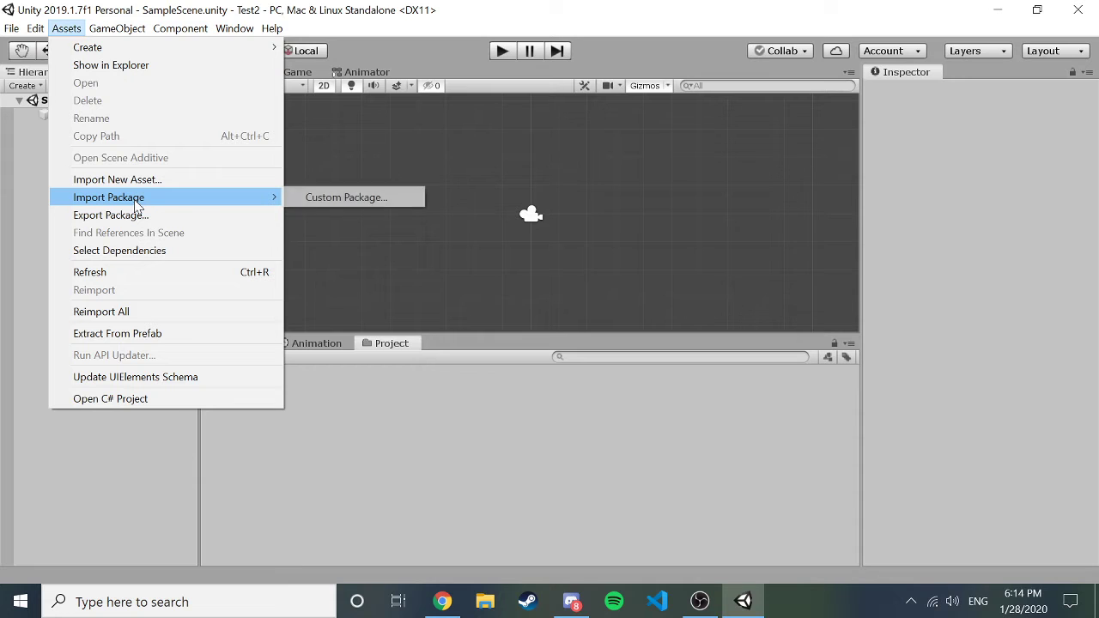
left_click(297, 200)
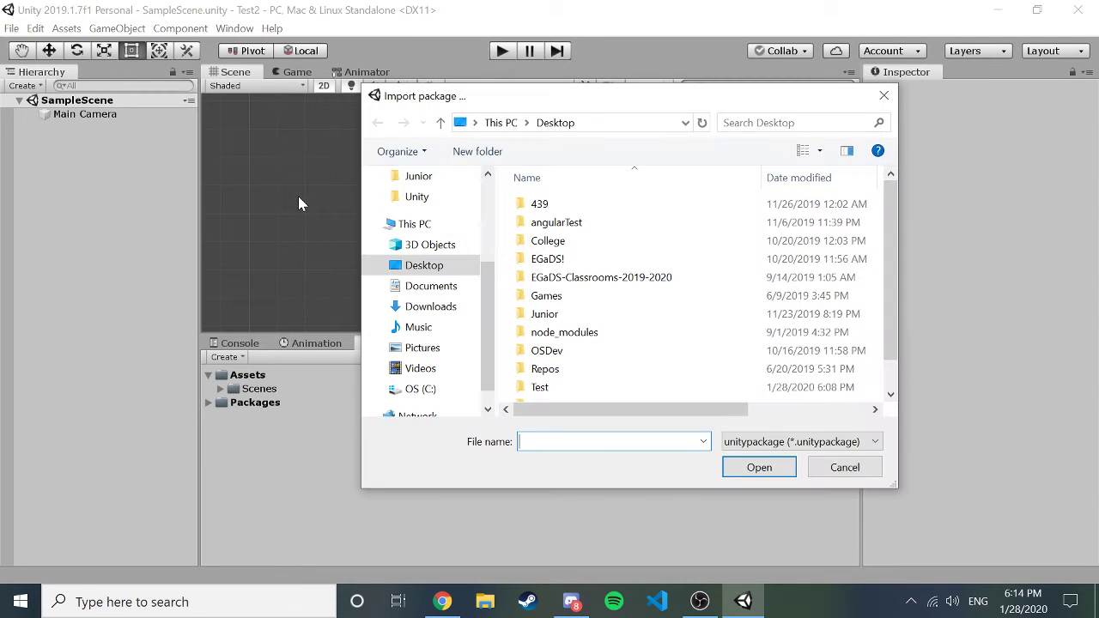
scroll(662, 230, "down", 1)
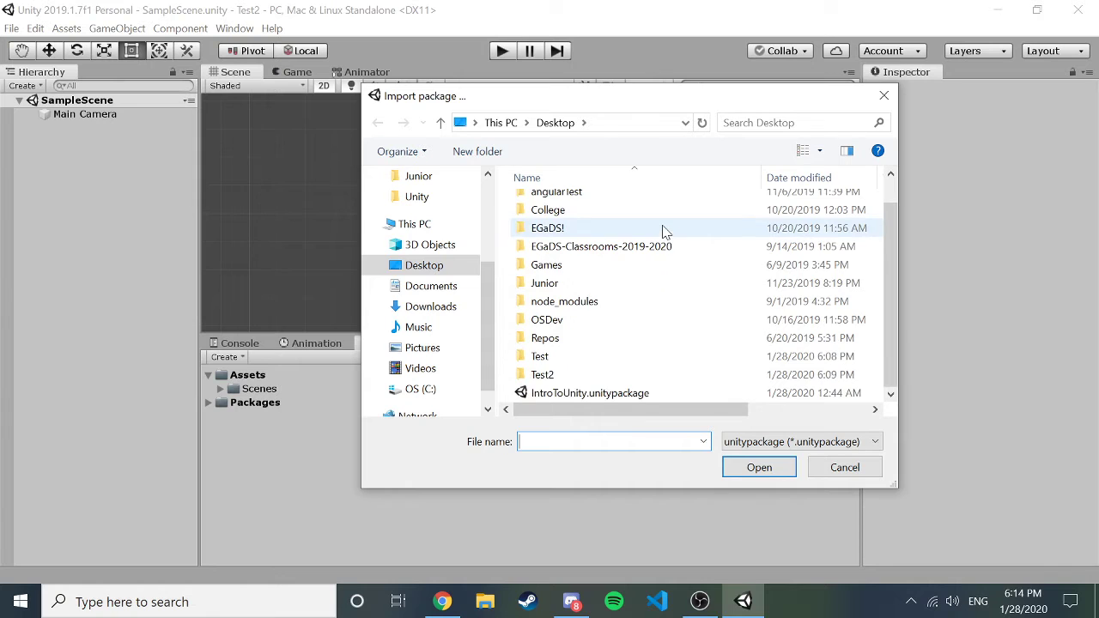
left_click(621, 399)
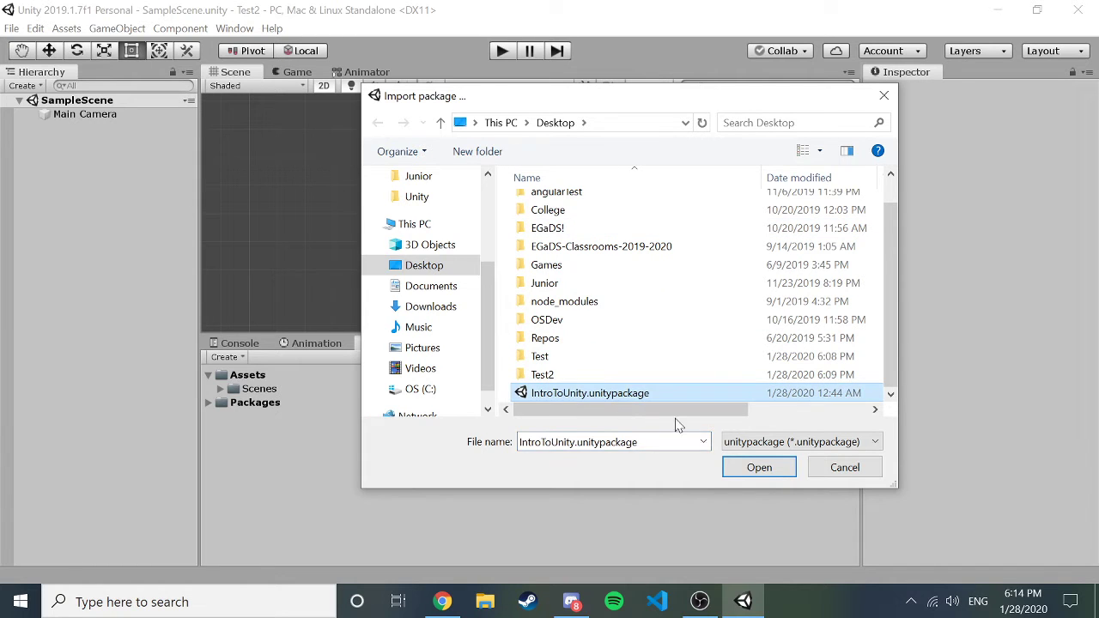
left_click(759, 469)
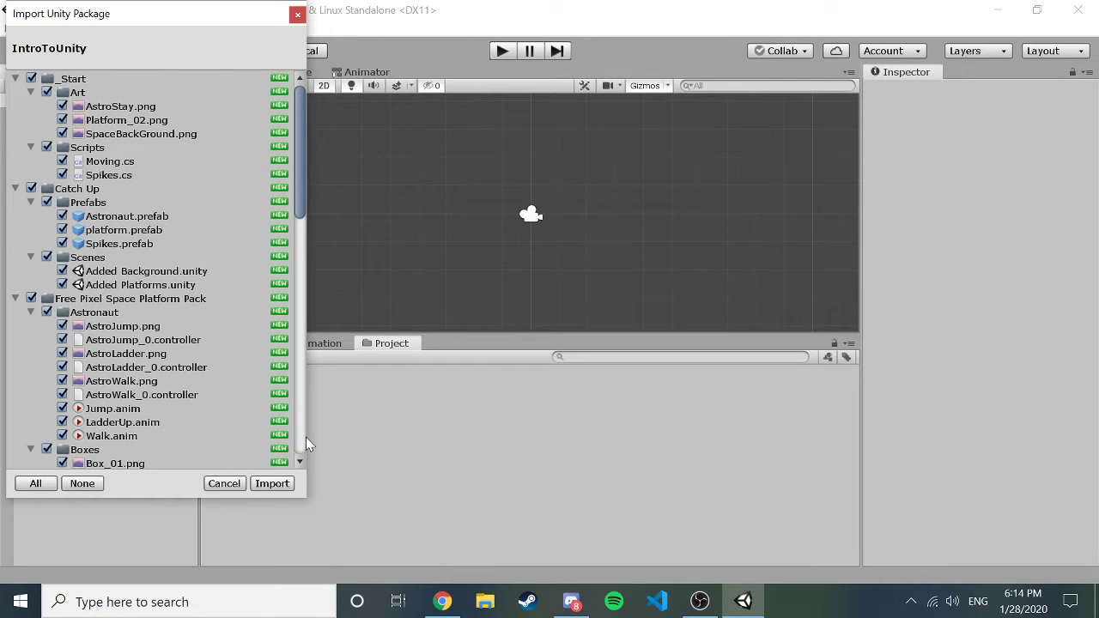
Import all IntroToUnity package contents and reload the externally modified SampleScene.
left_click(271, 484)
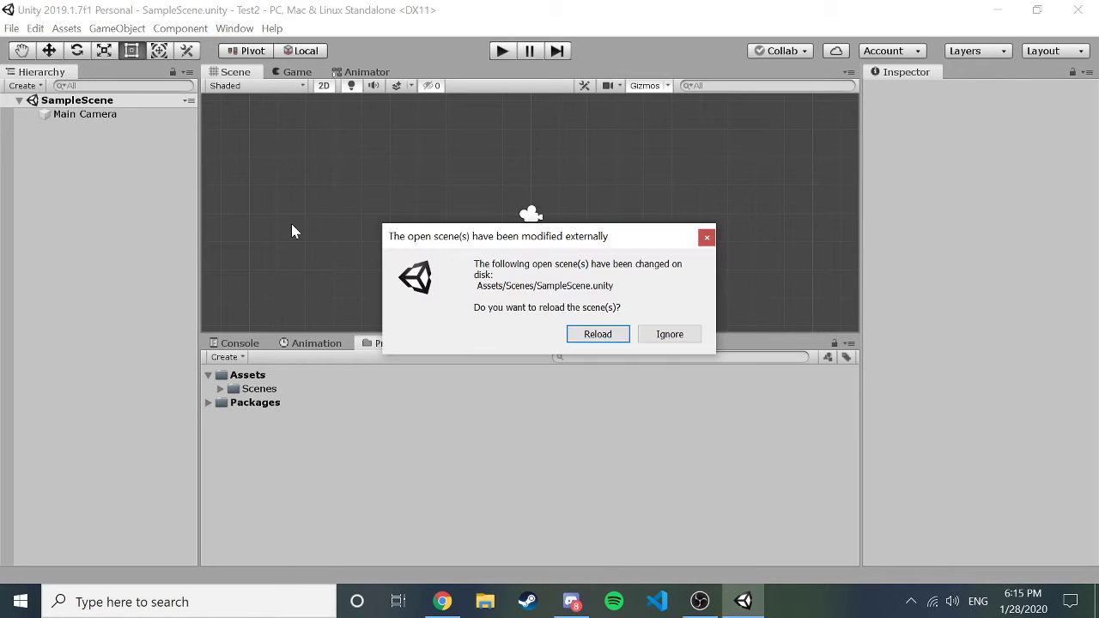
left_click(579, 338)
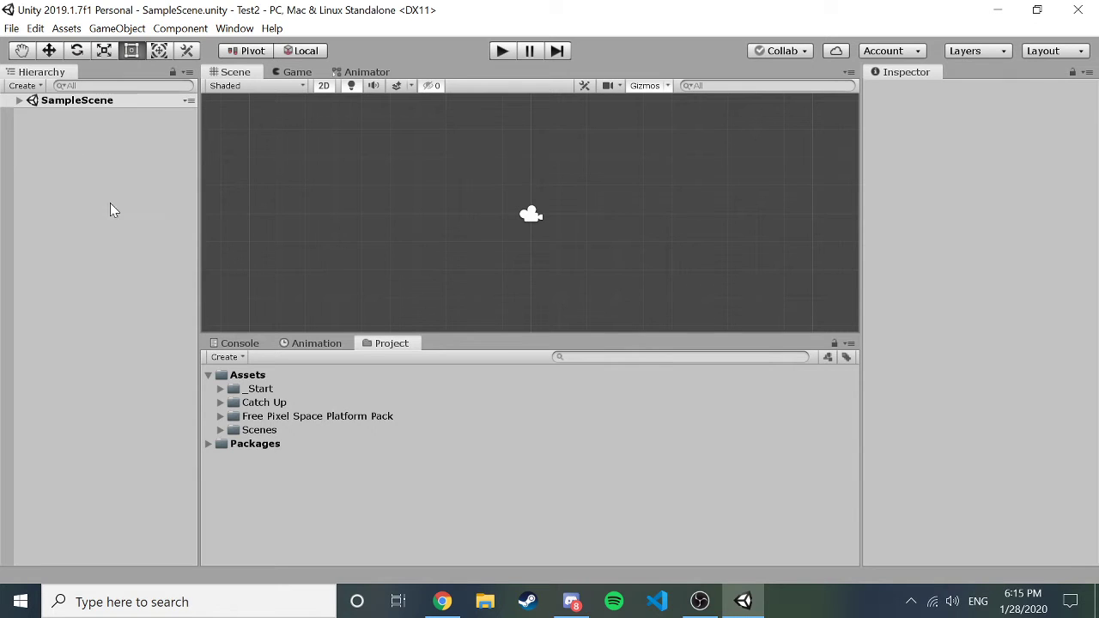
Expand and select the _Start and Catch Up folders under Assets.
left_click(248, 375)
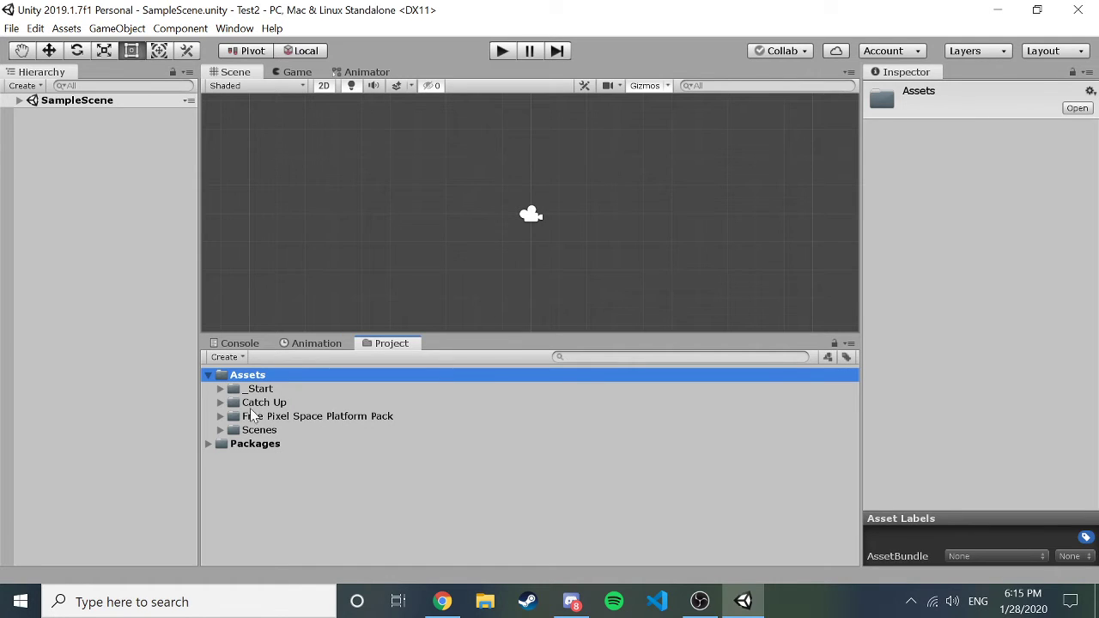
left_click(220, 388)
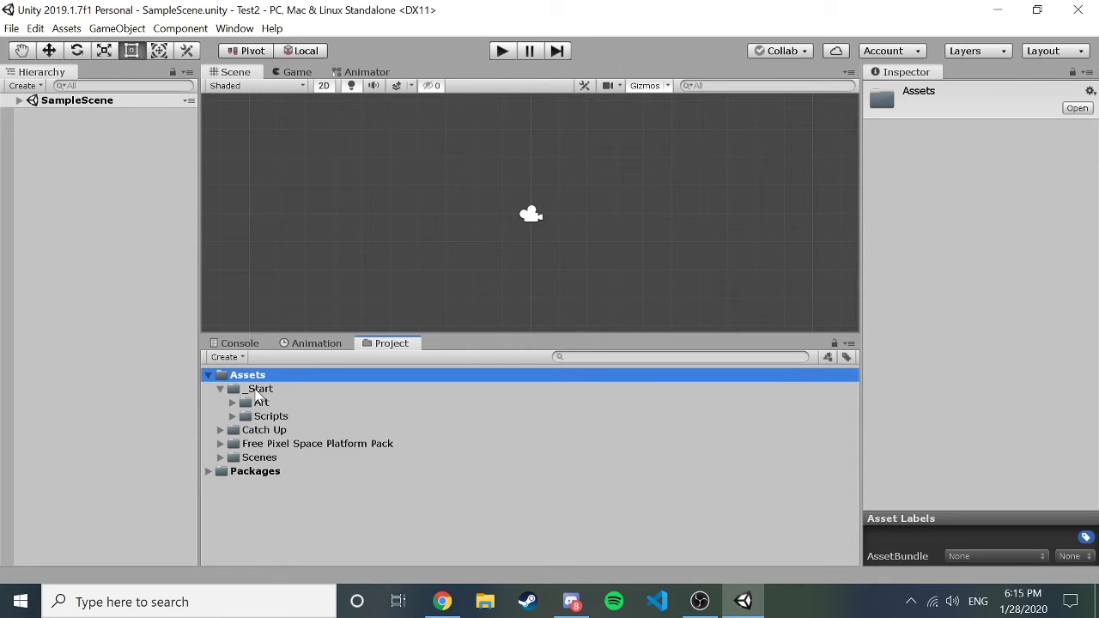
left_click(259, 391)
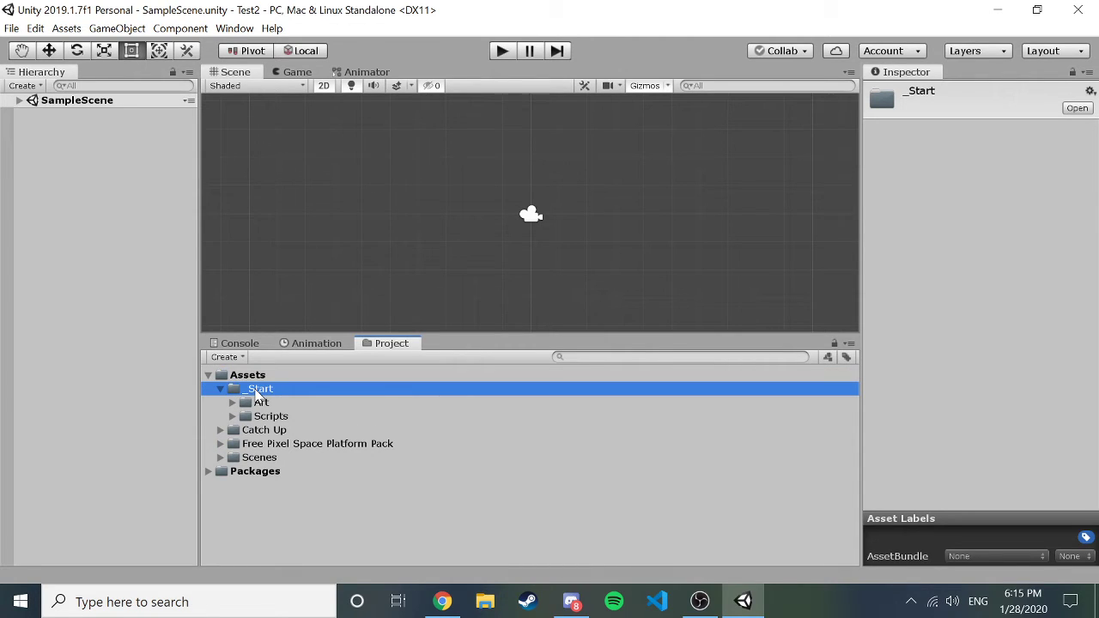
left_click(219, 430)
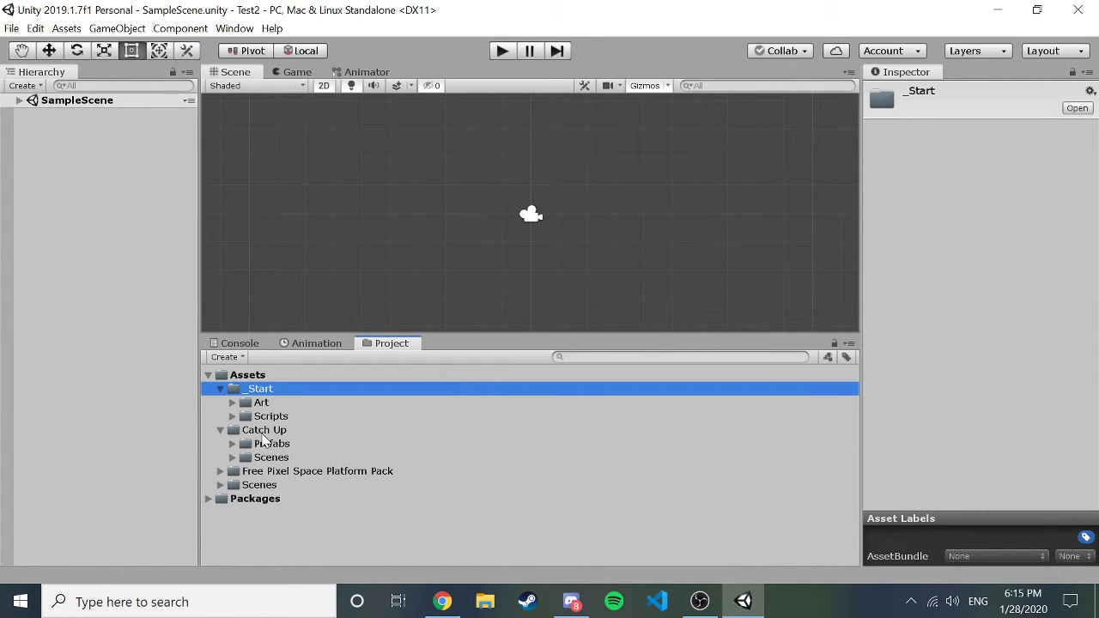
left_click(275, 430)
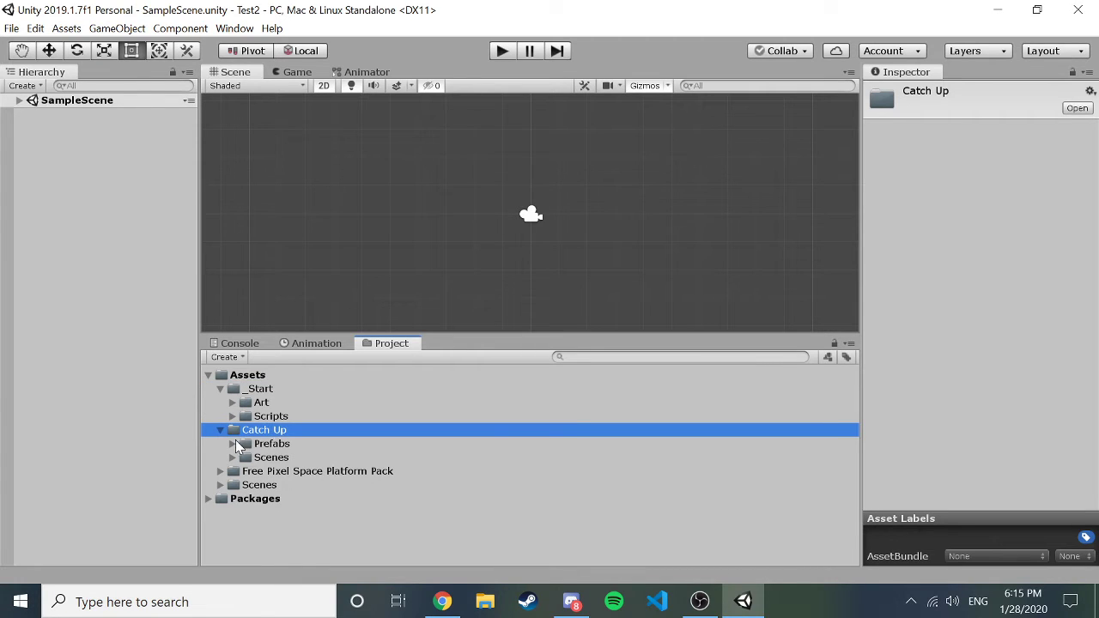
Look through Catch Up's Prefabs and Scenes folders, then collapse both.
left_click(232, 444)
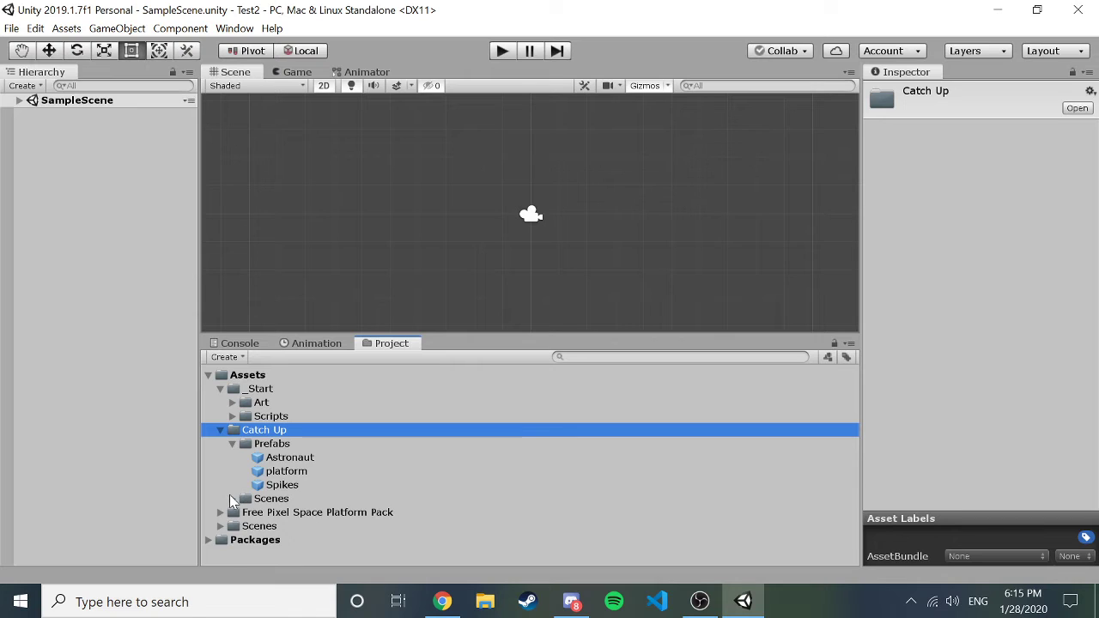
left_click(232, 498)
left_click(302, 501)
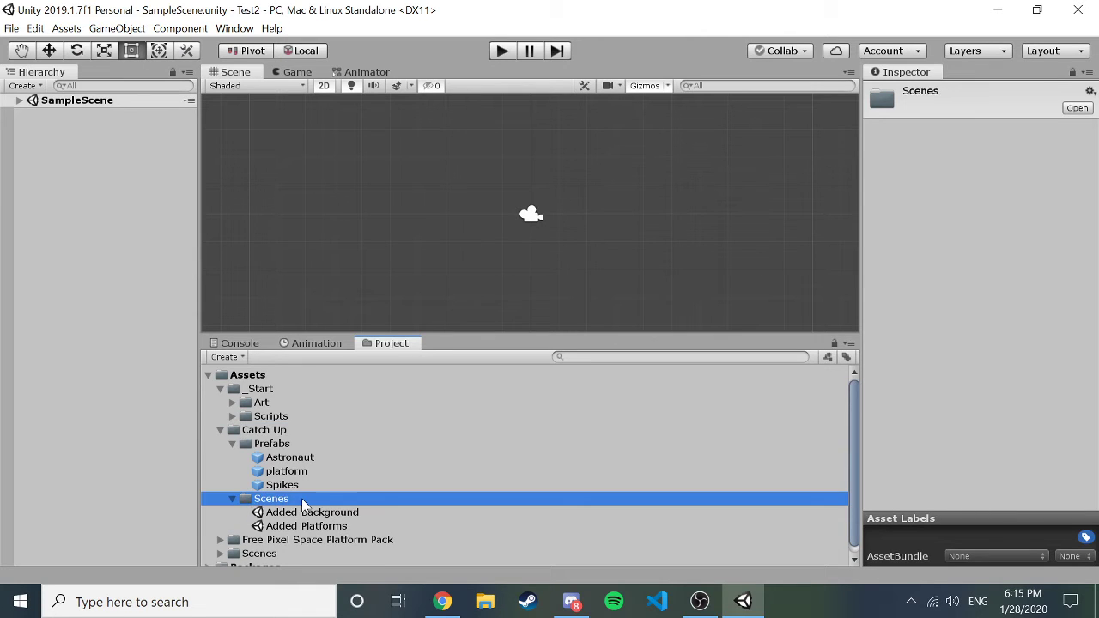
left_click(283, 444)
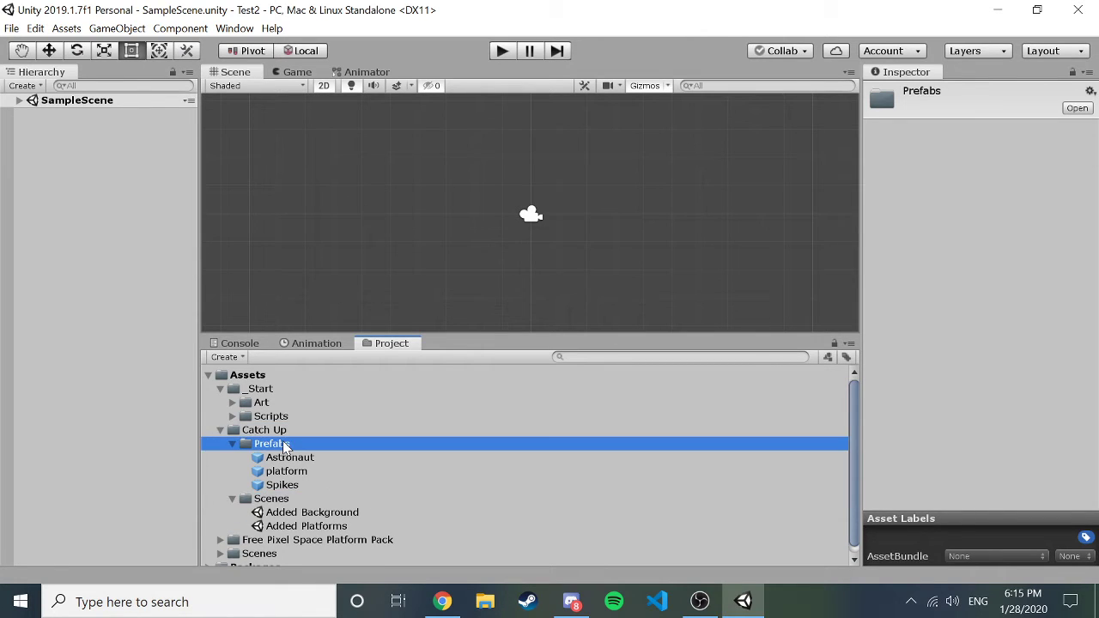
left_click(276, 504)
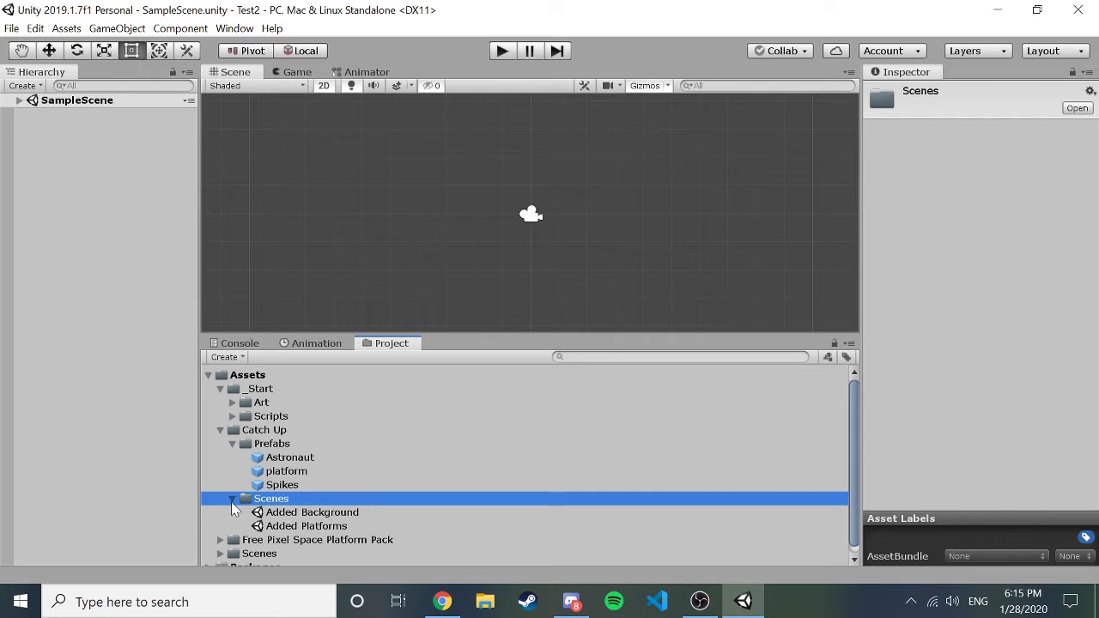
left_click(231, 499)
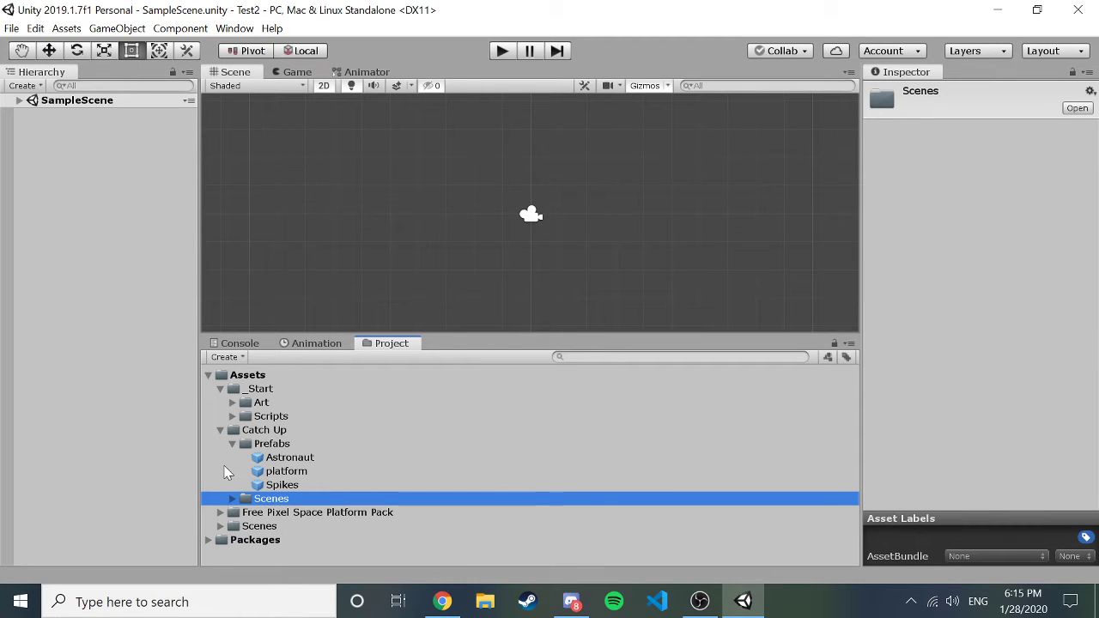
left_click(234, 445)
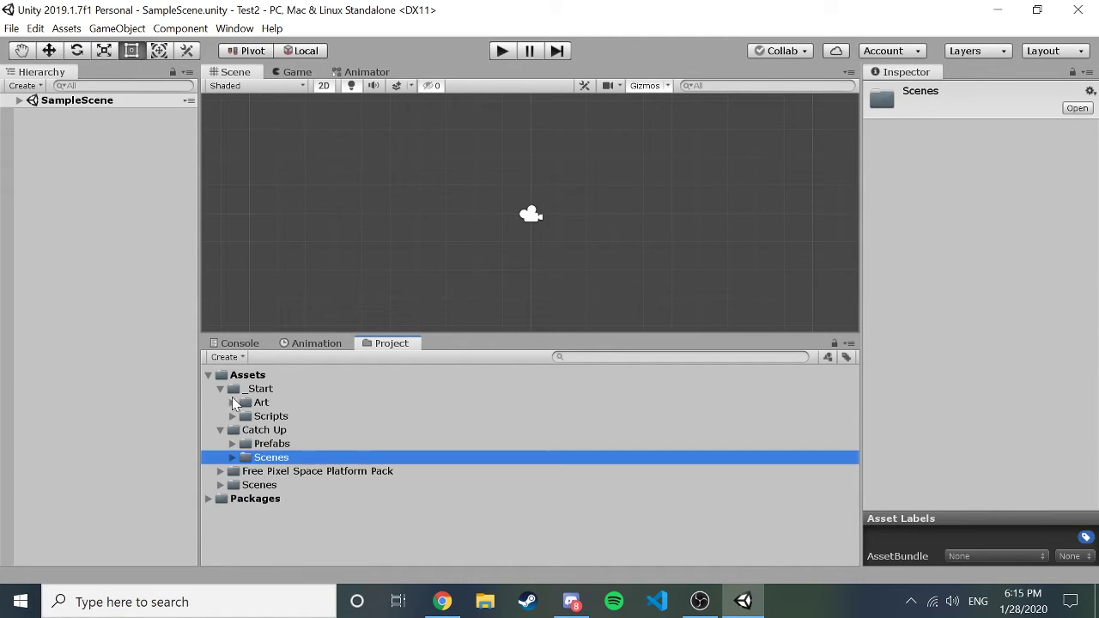
Preview the AstroStay sprite in Art and the Moving script's code in Scripts.
left_click(232, 402)
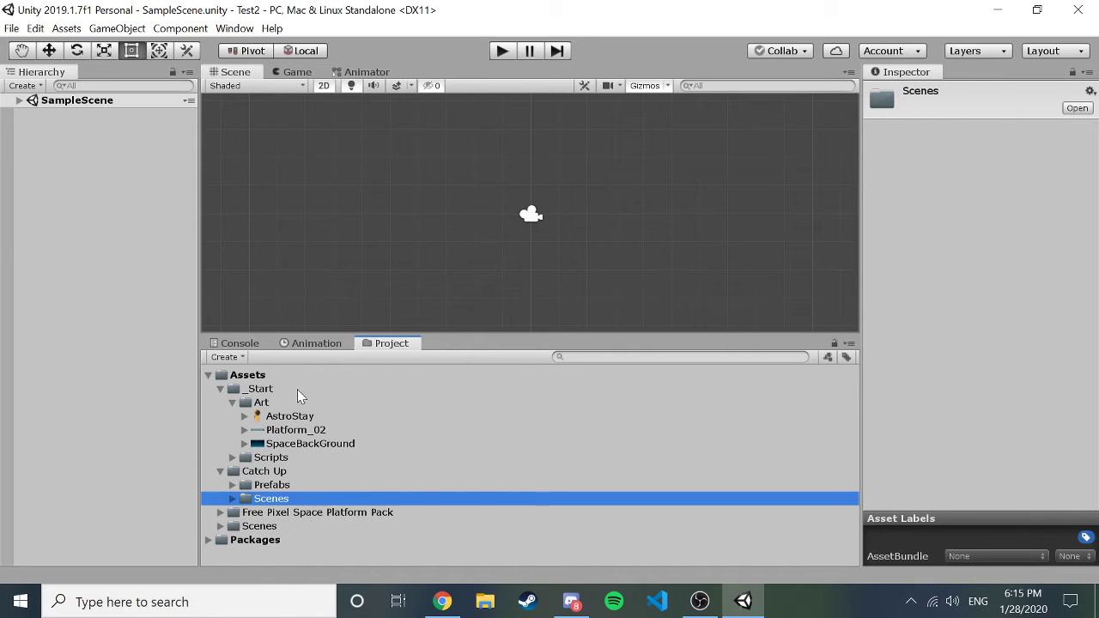
left_click(245, 416)
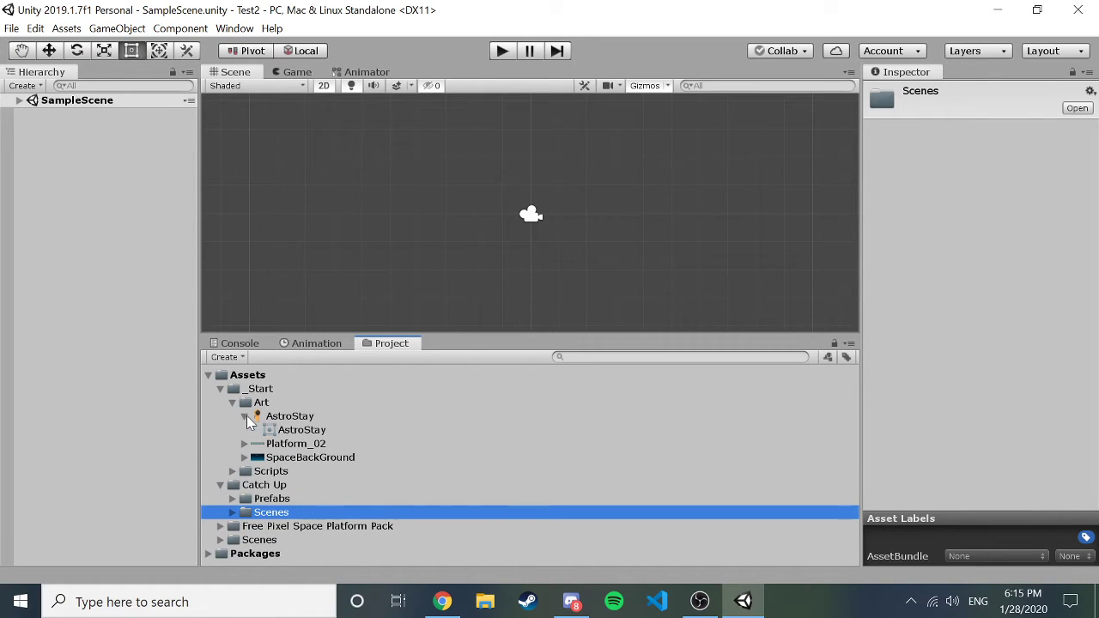
left_click(308, 430)
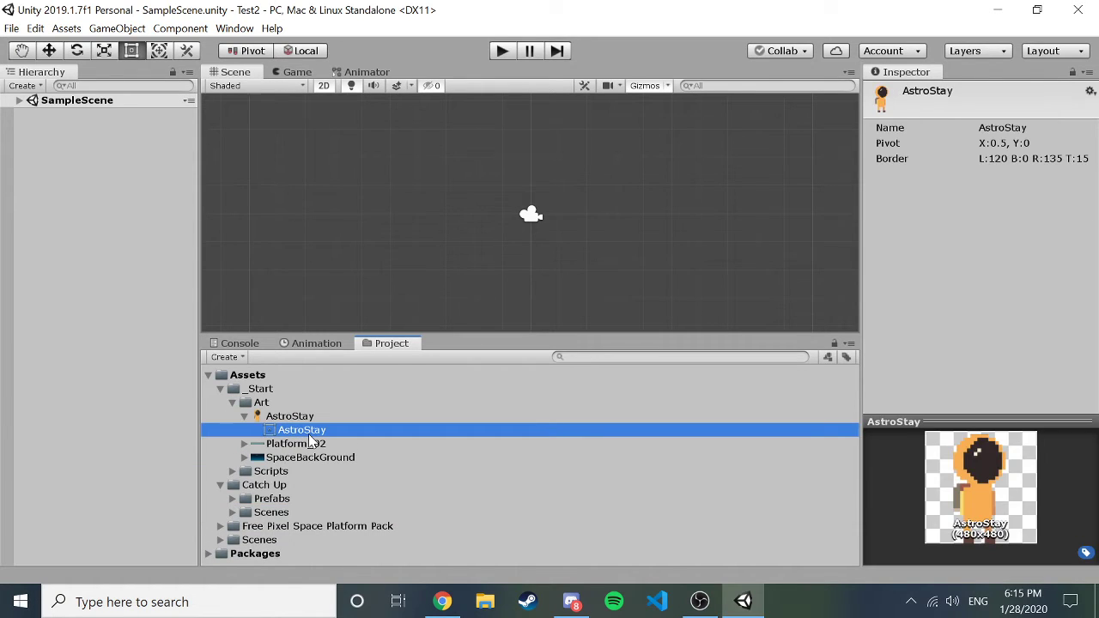
left_click(231, 470)
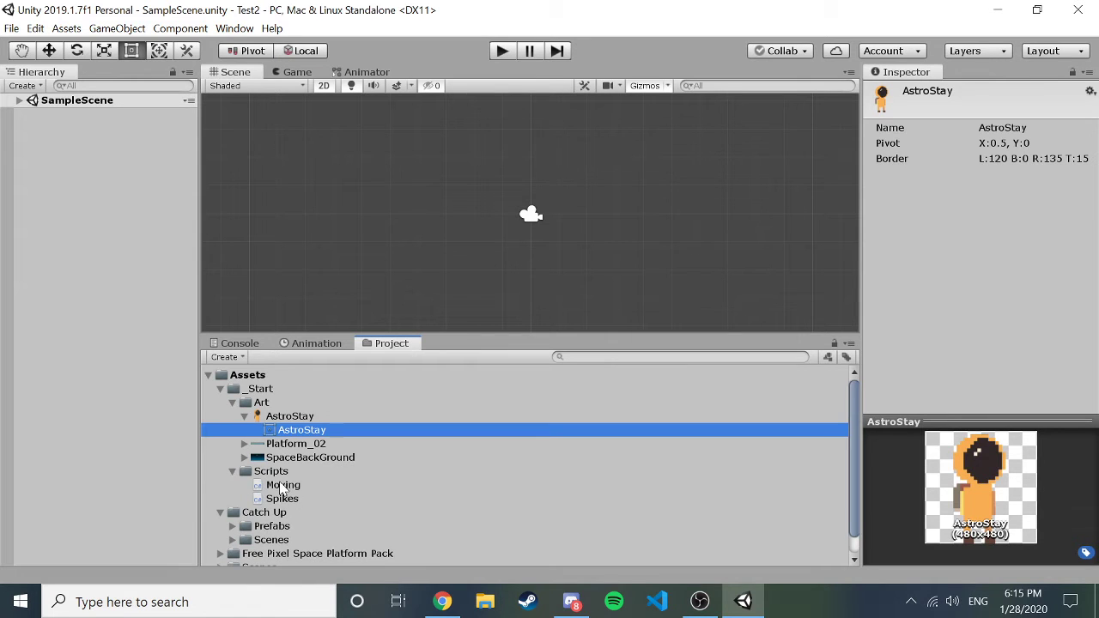
left_click(282, 486)
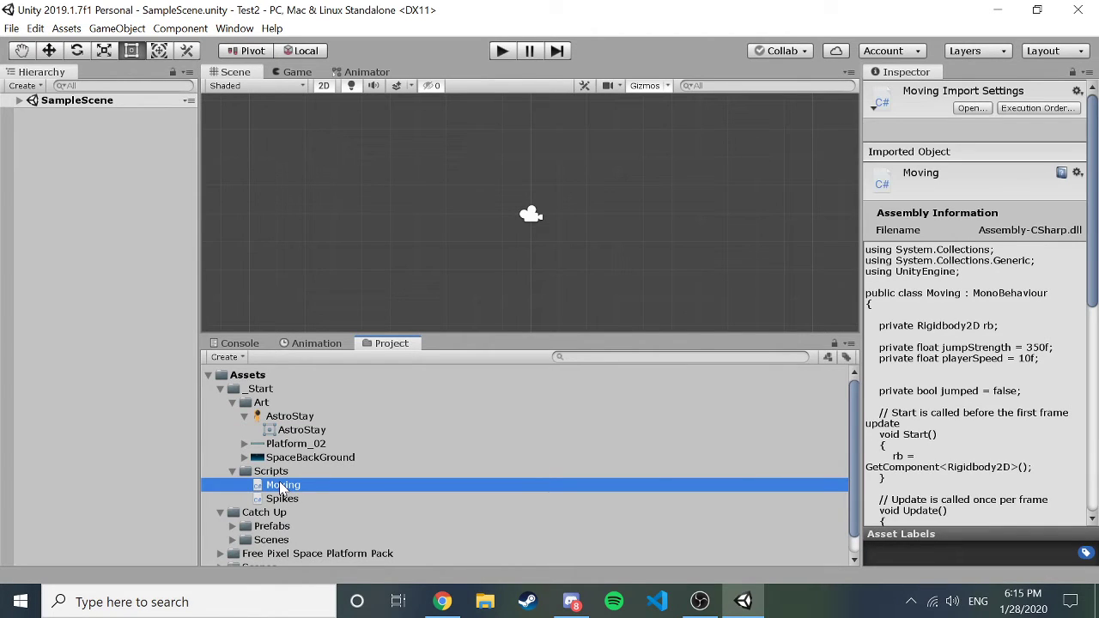
key("Down")
key("Up")
left_click(232, 470)
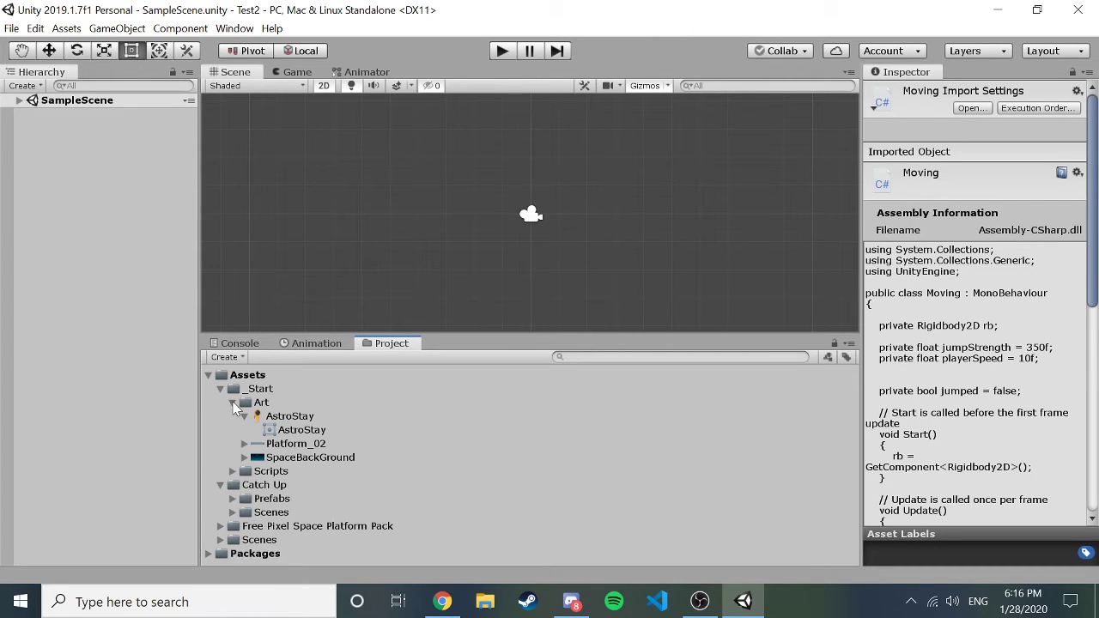
Collapse the Art folder in the Project window.
left_click(232, 403)
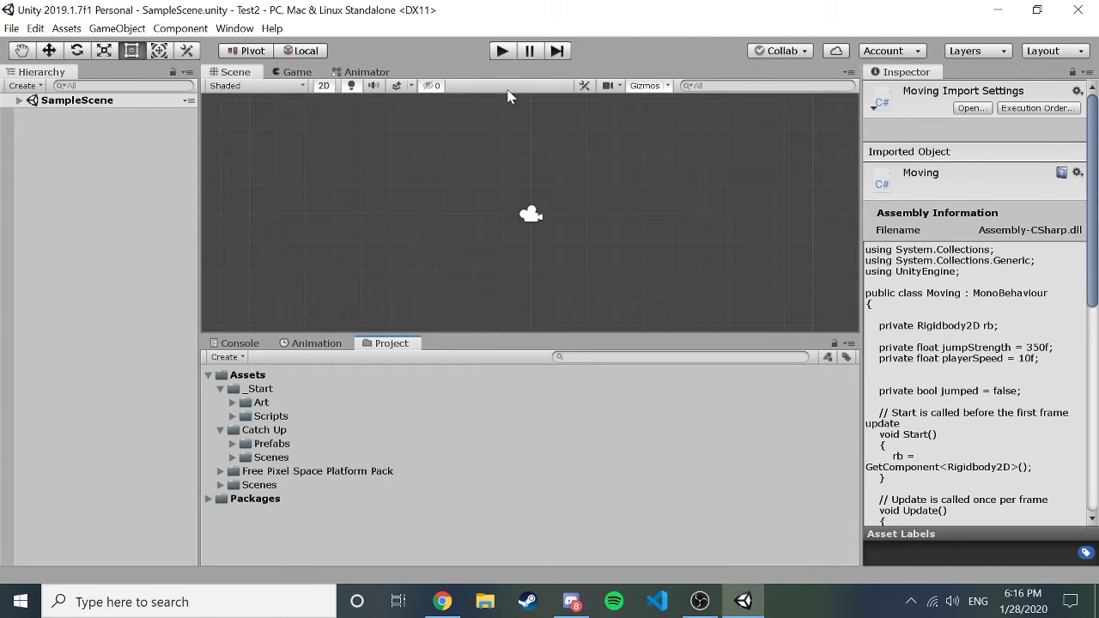
Add an empty GameObject, undo it, and reopen the Hierarchy Create menu.
left_click(35, 88)
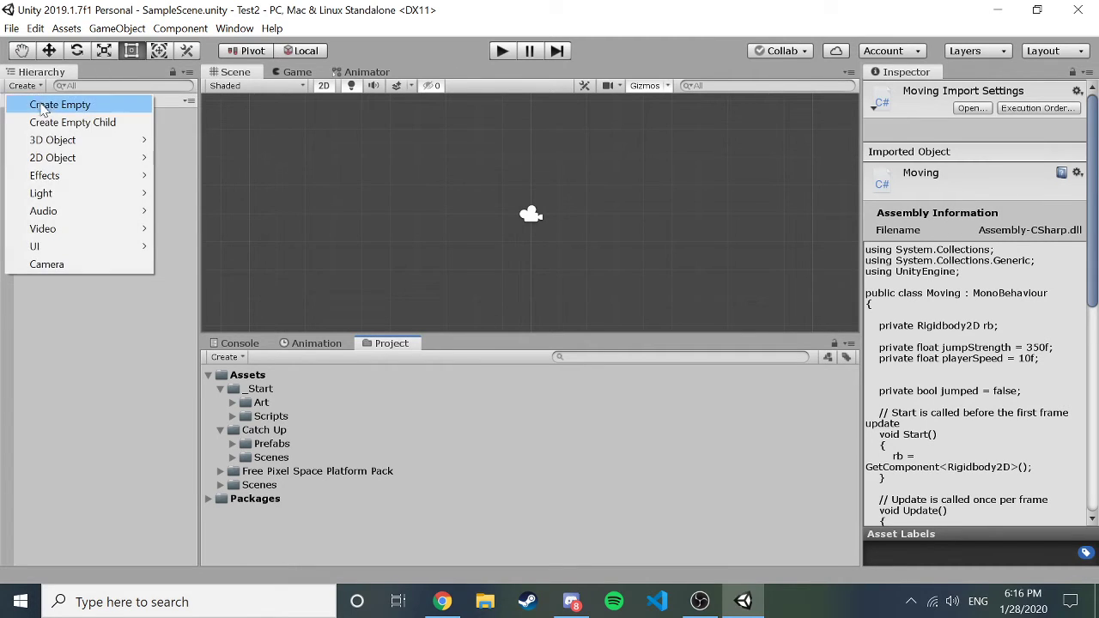
left_click(41, 104)
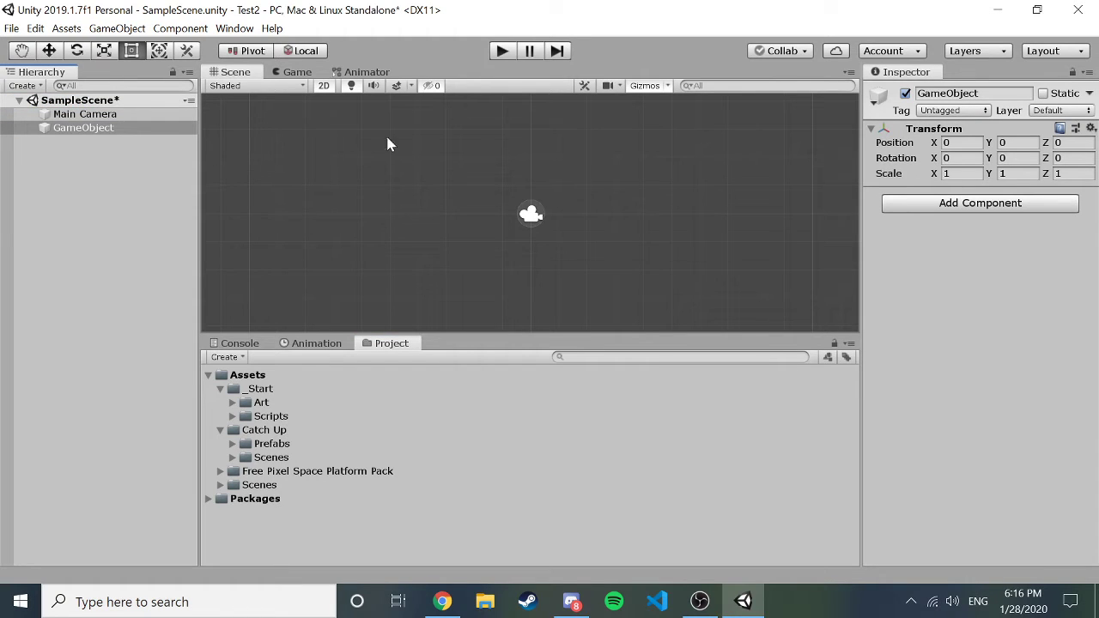
key("ctrl+z")
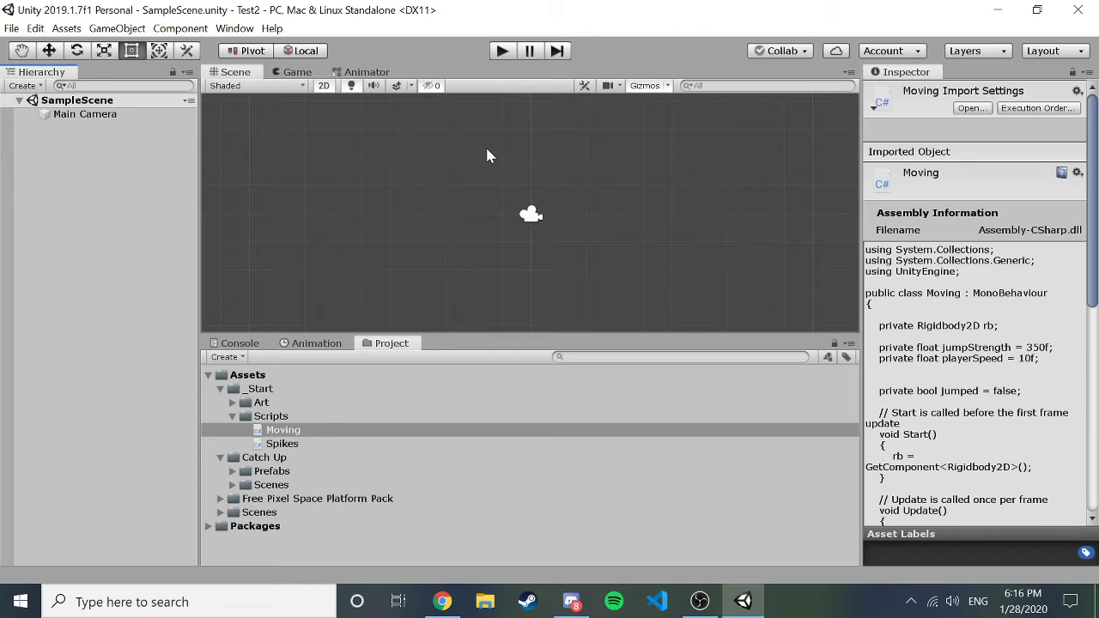
left_click(116, 191)
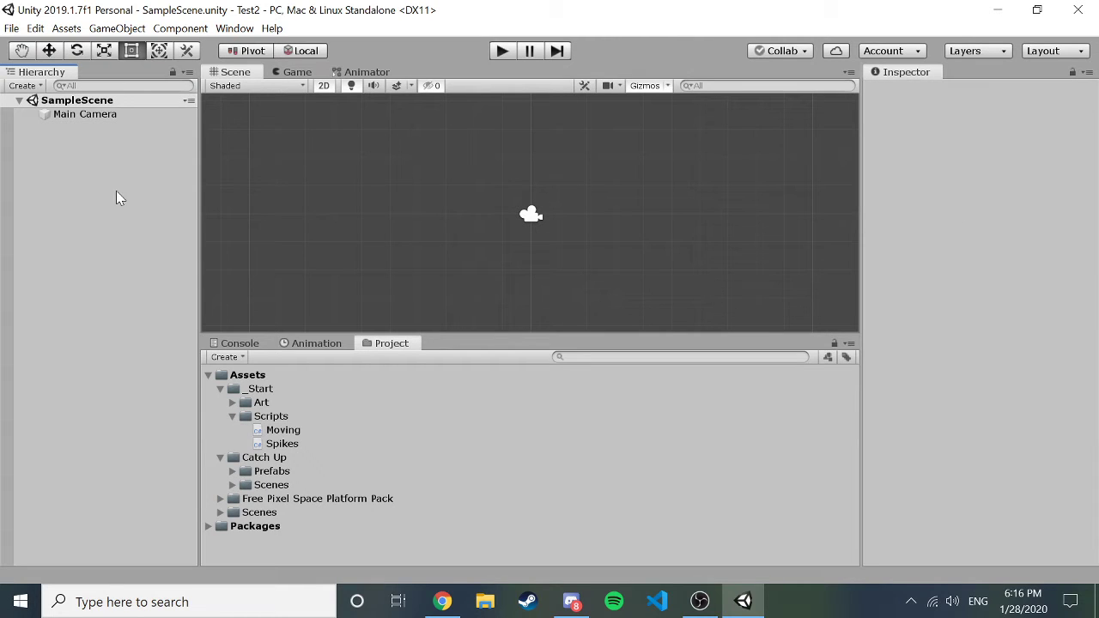
left_click(37, 84)
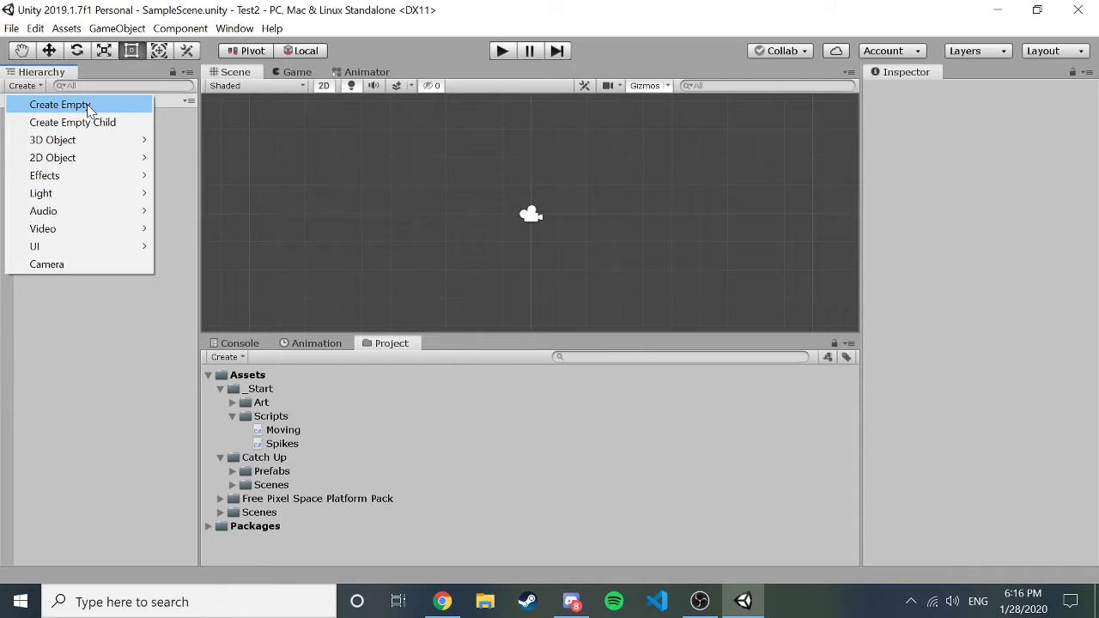
Create an empty GameObject and rename it test1 in the Inspector.
left_click(86, 103)
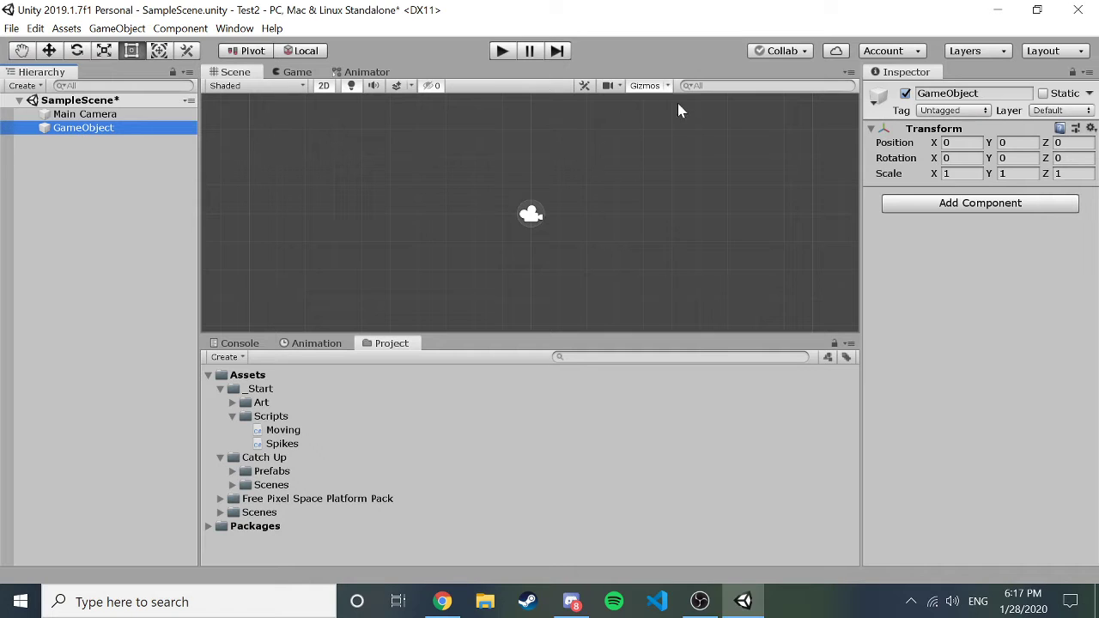
left_click(989, 93)
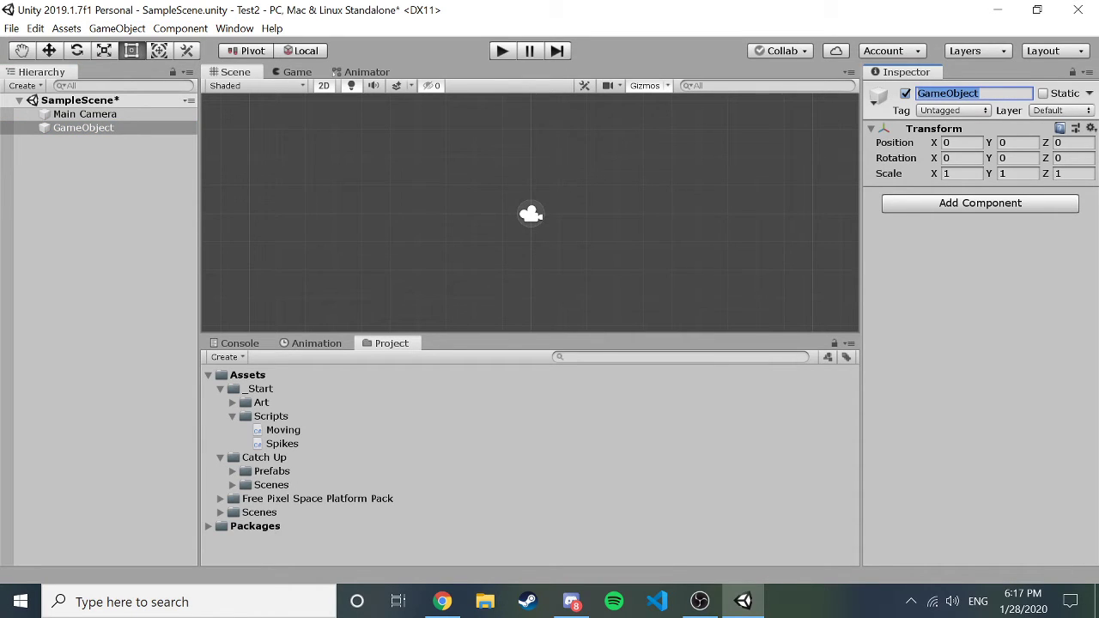
type("test1")
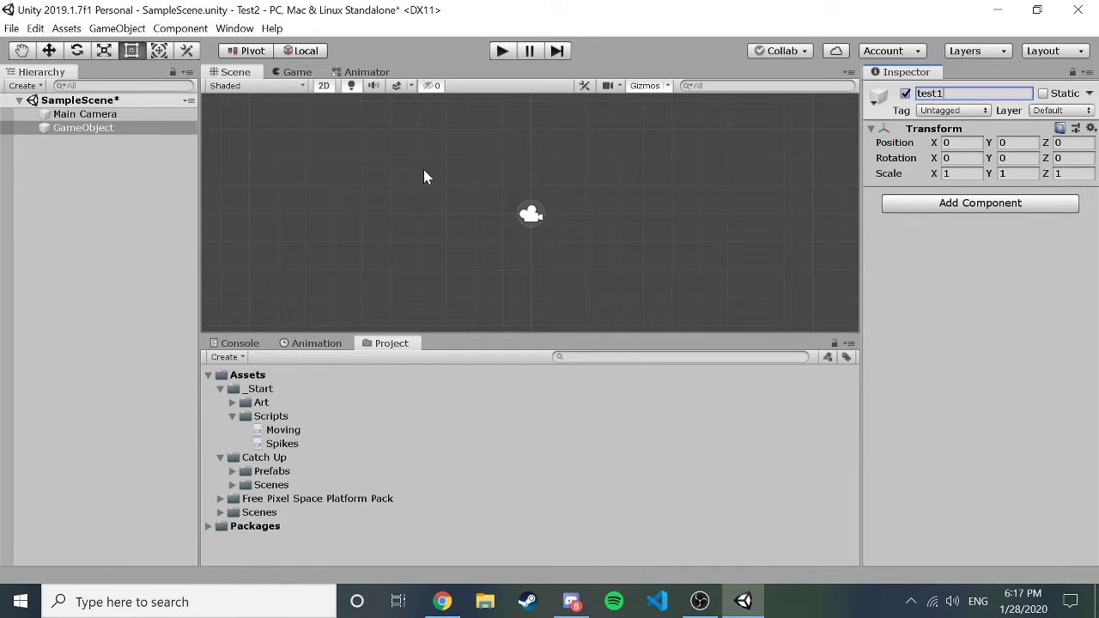
key("Return")
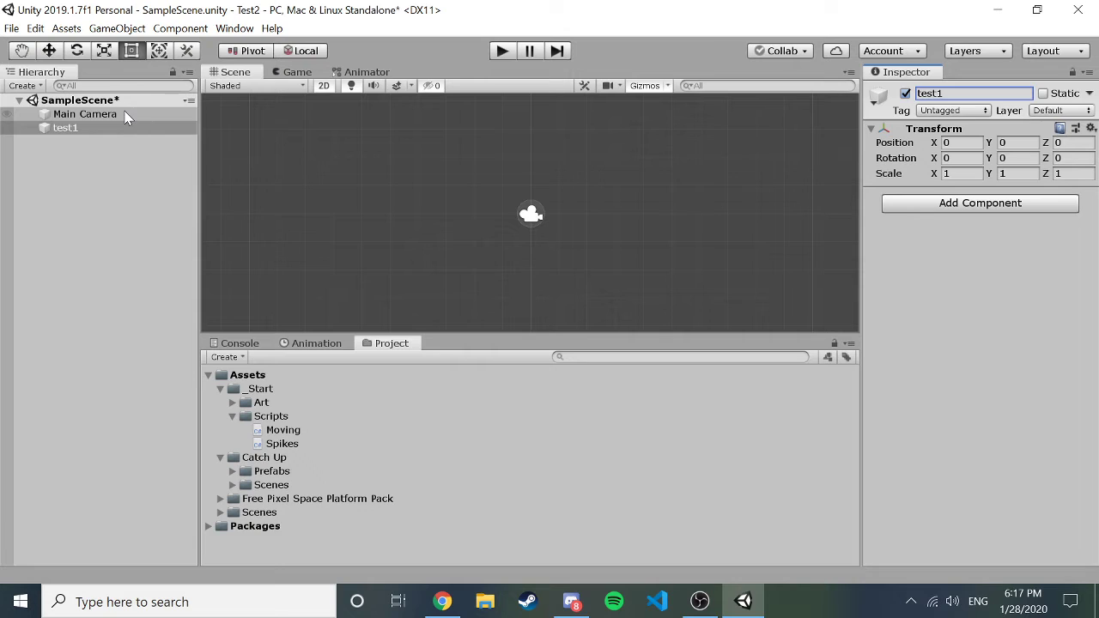
left_click(83, 184)
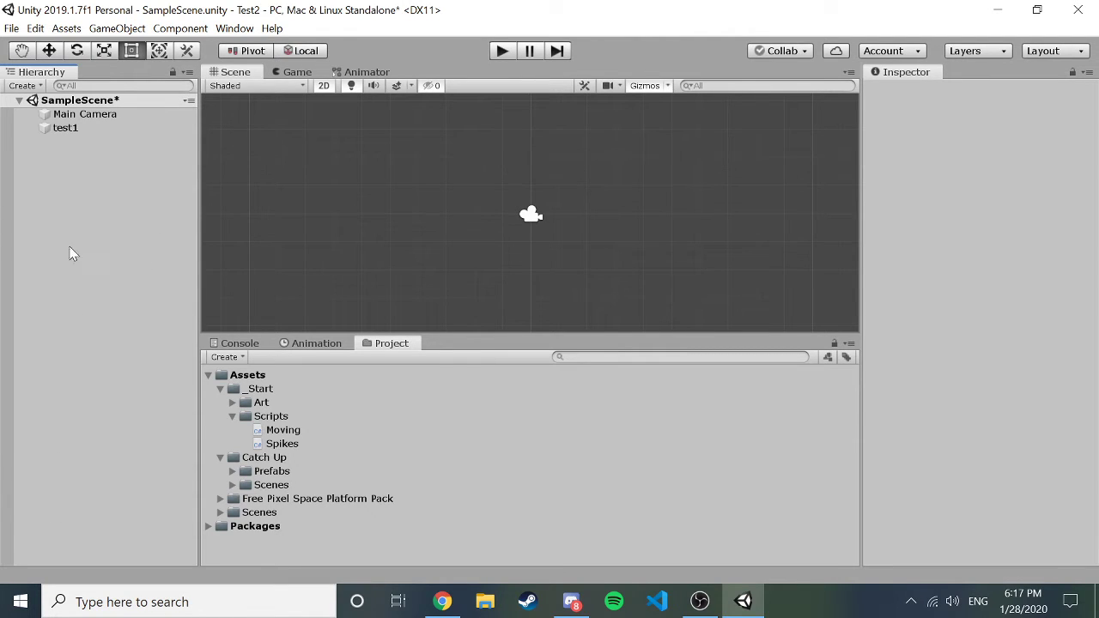
left_click(78, 127)
left_click(129, 189)
left_click(82, 127)
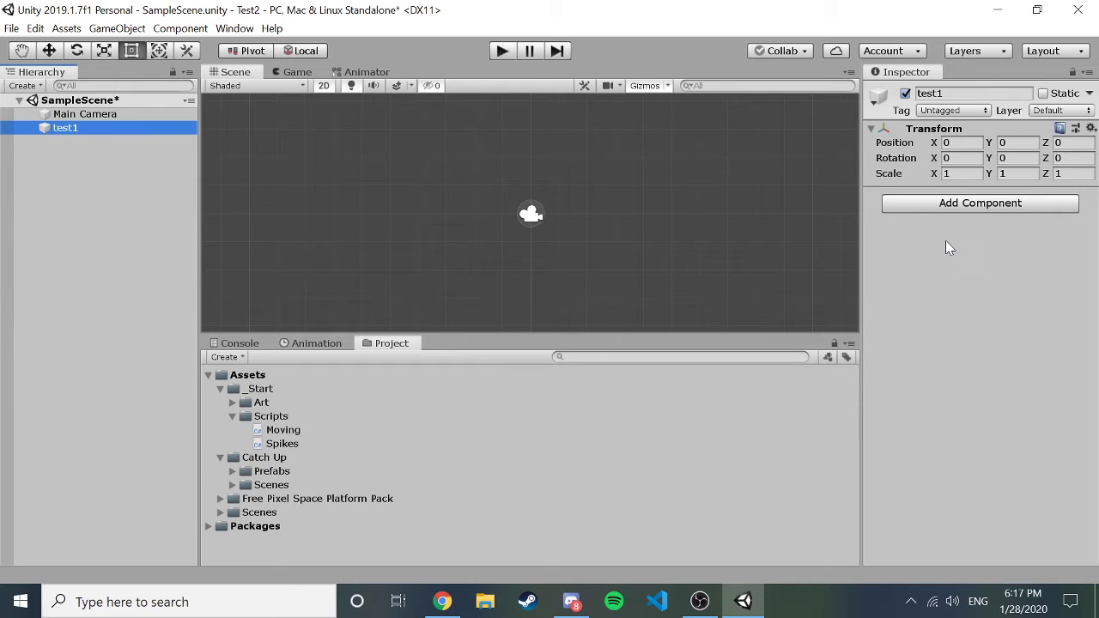
left_click(972, 212)
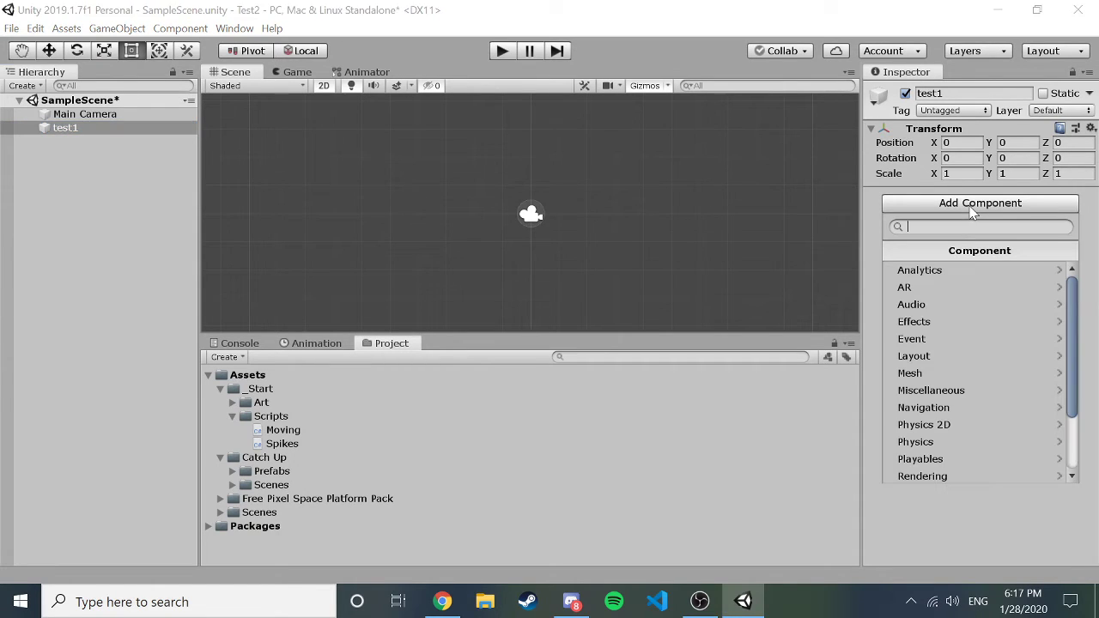
left_click(121, 155)
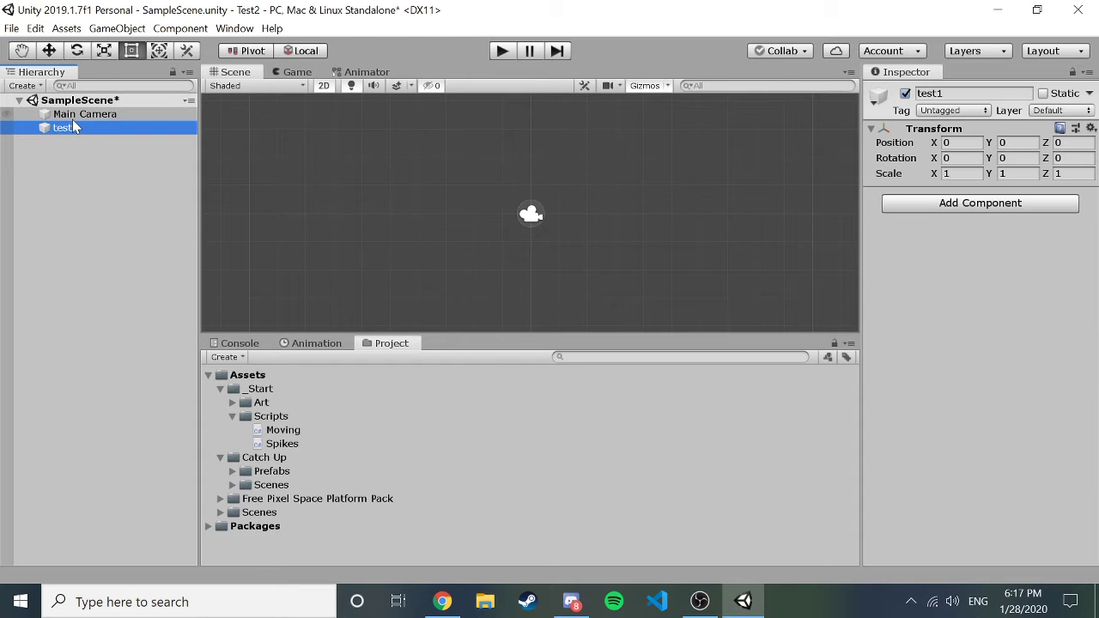
left_click(84, 114)
left_click(266, 169)
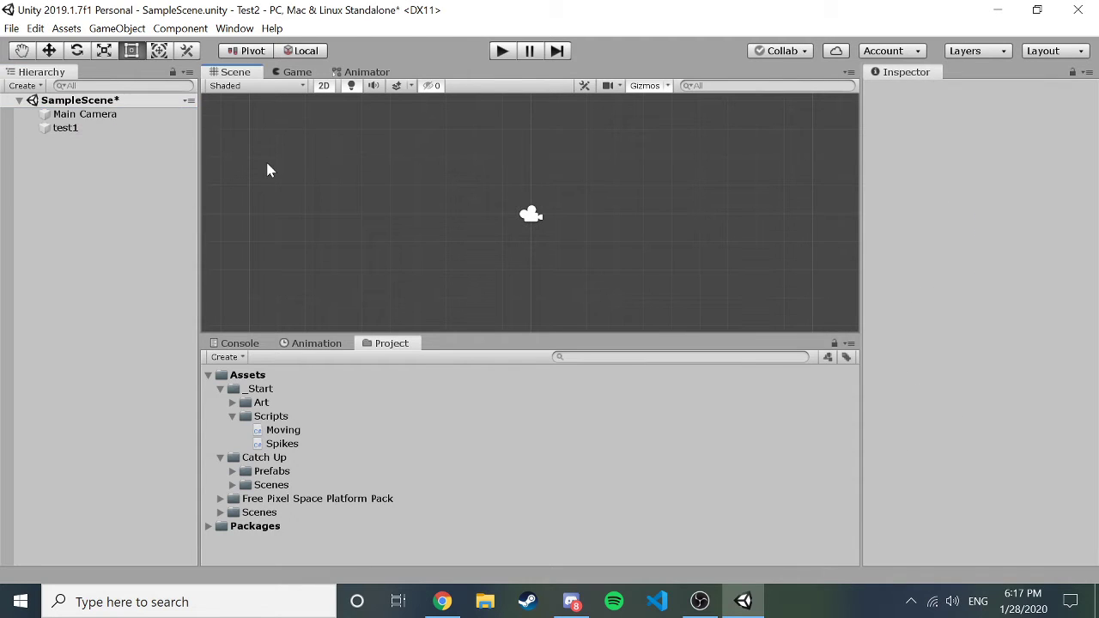
left_click(50, 127)
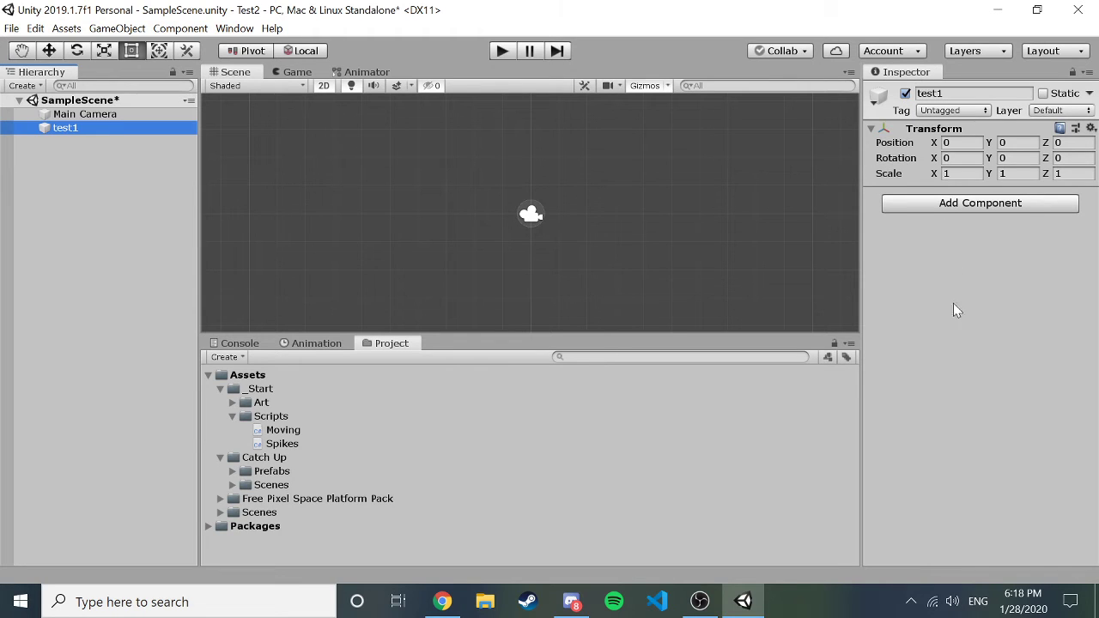
left_click(979, 204)
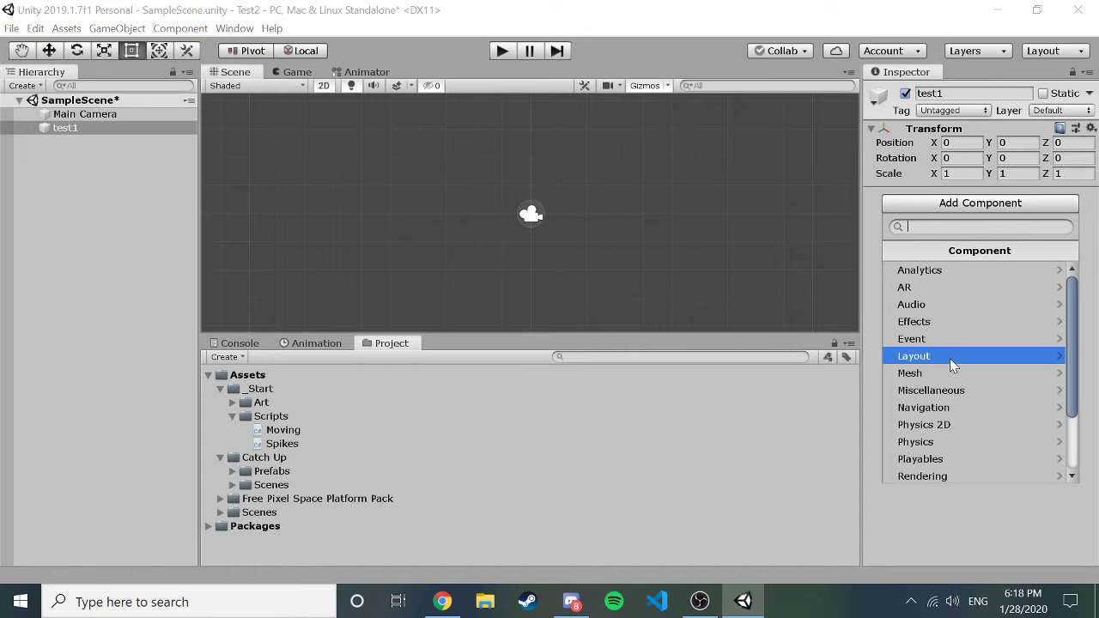
scroll(949, 358, "down", 3)
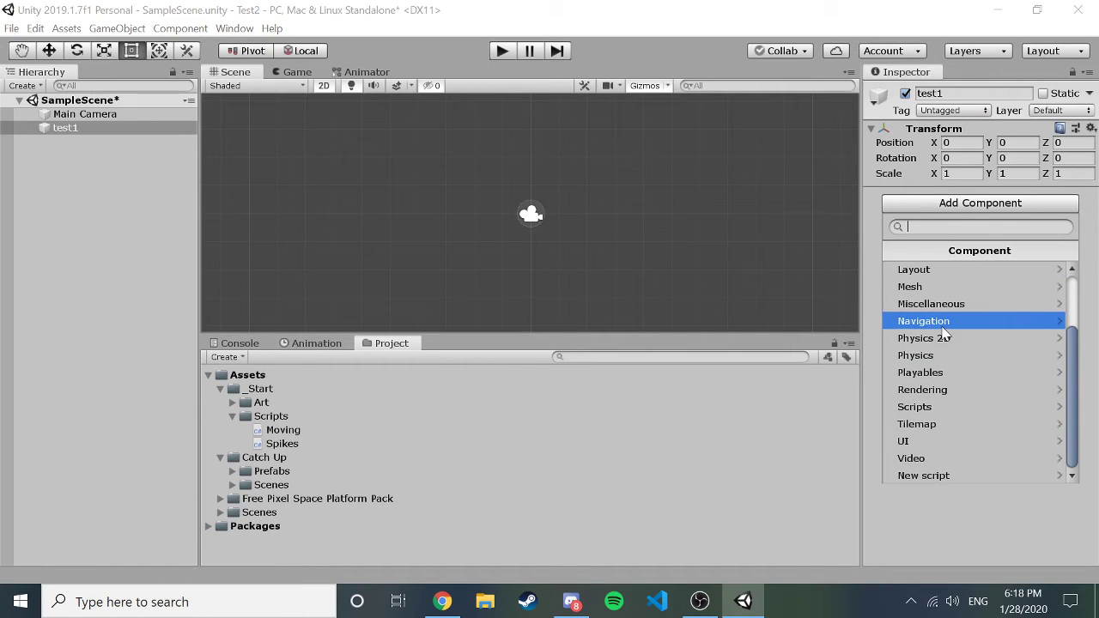
scroll(946, 319, "up", 3)
left_click(939, 271)
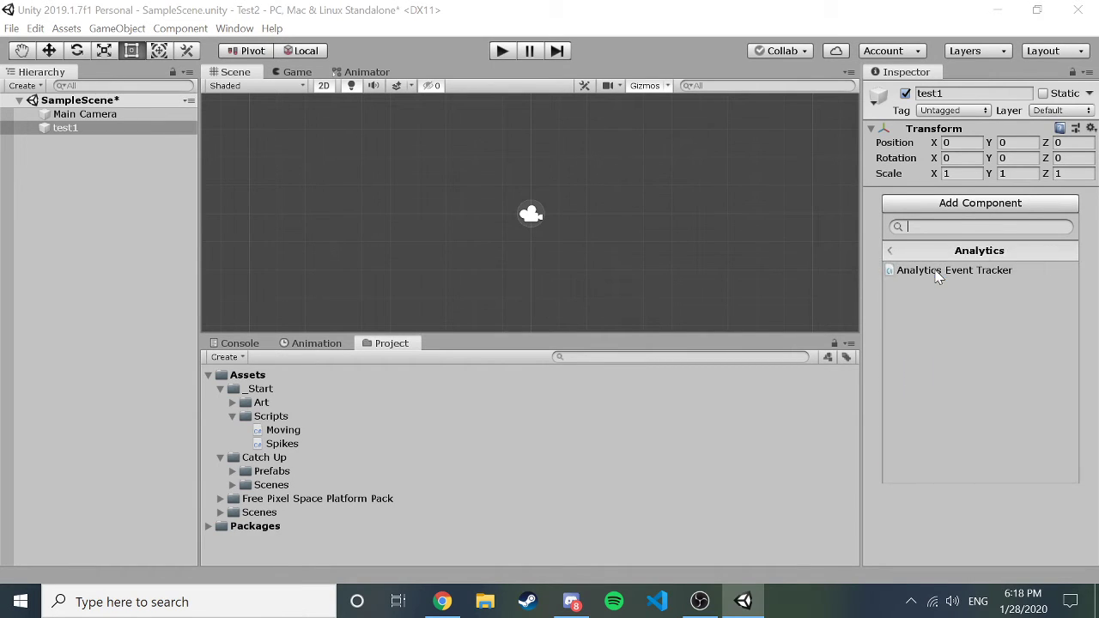
left_click(895, 251)
scroll(960, 383, "down", 3)
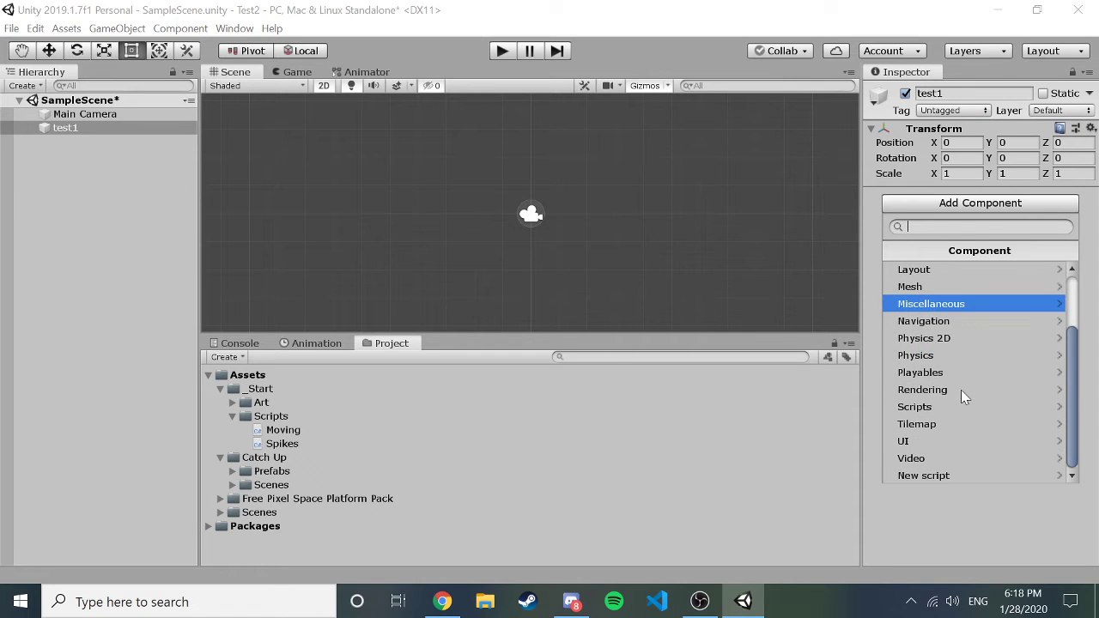
left_click(973, 338)
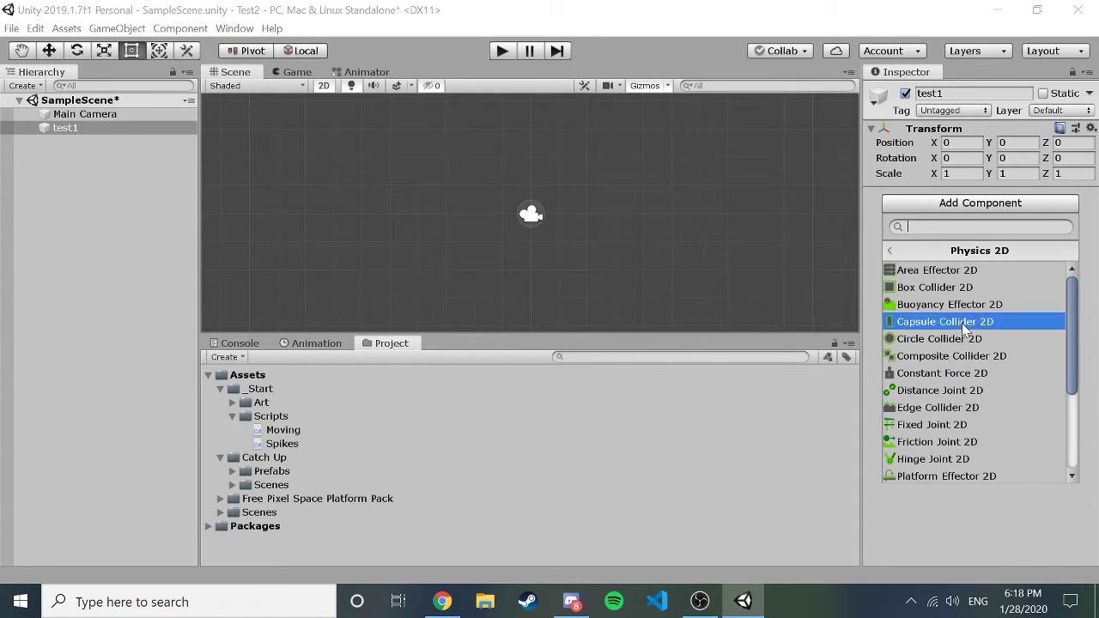
scroll(935, 352, "down", 3)
scroll(922, 364, "up", 3)
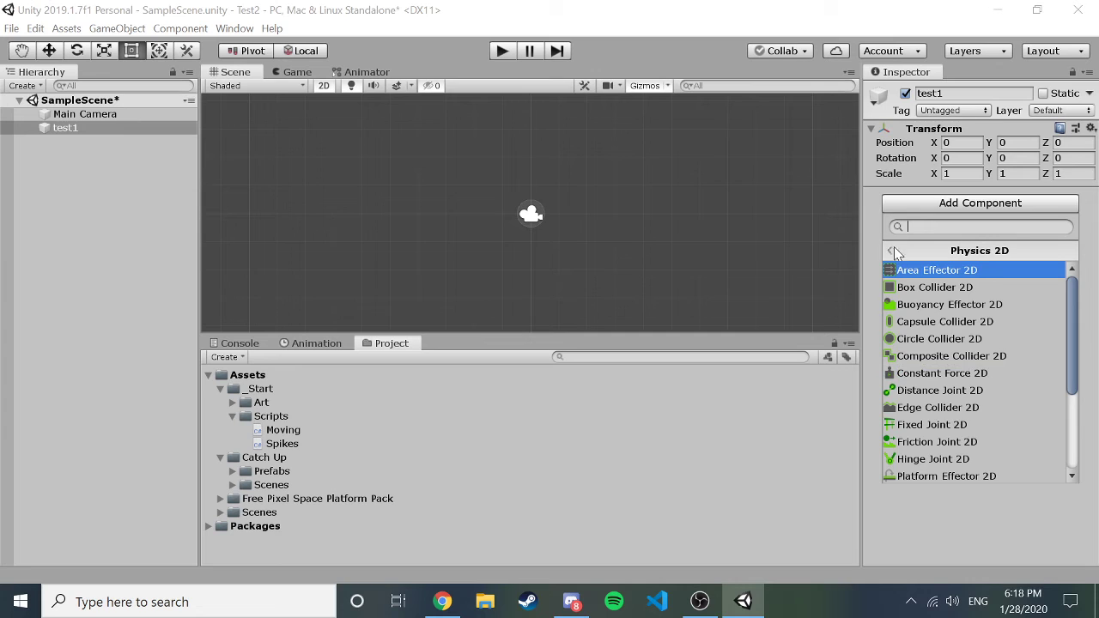
left_click(894, 249)
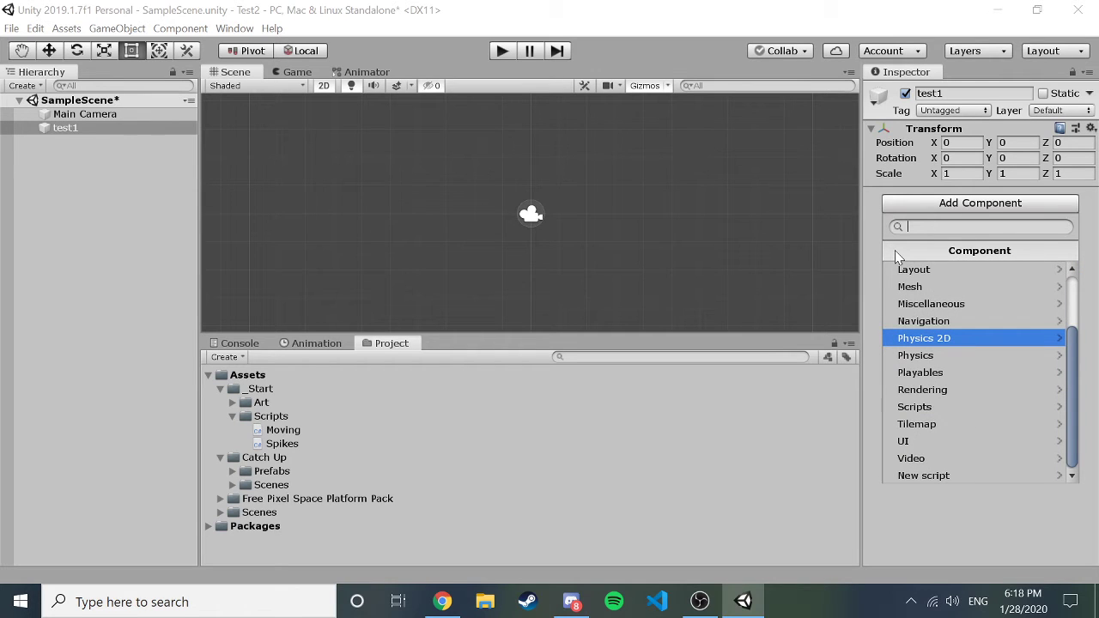
left_click(924, 527)
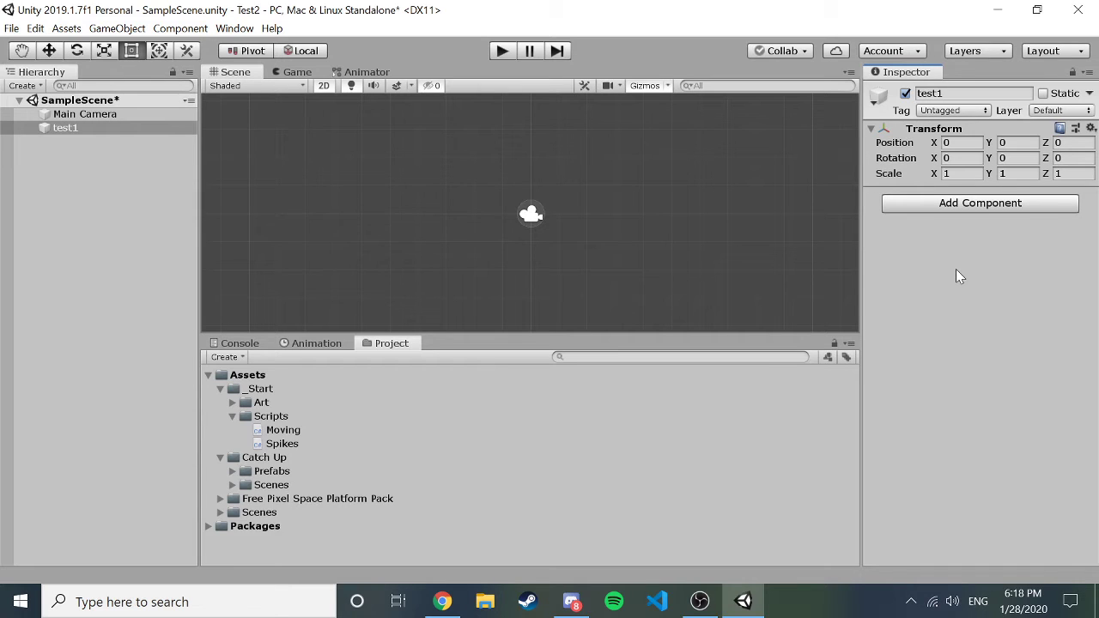
left_click(952, 201)
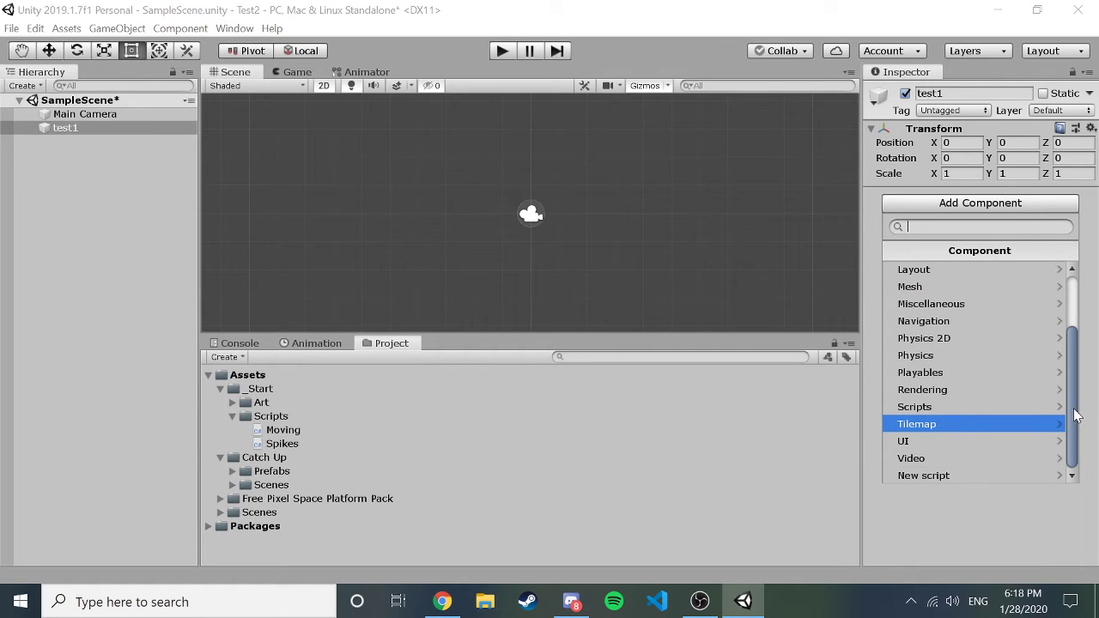
left_click_drag(1079, 417, 1072, 357)
left_click(967, 304)
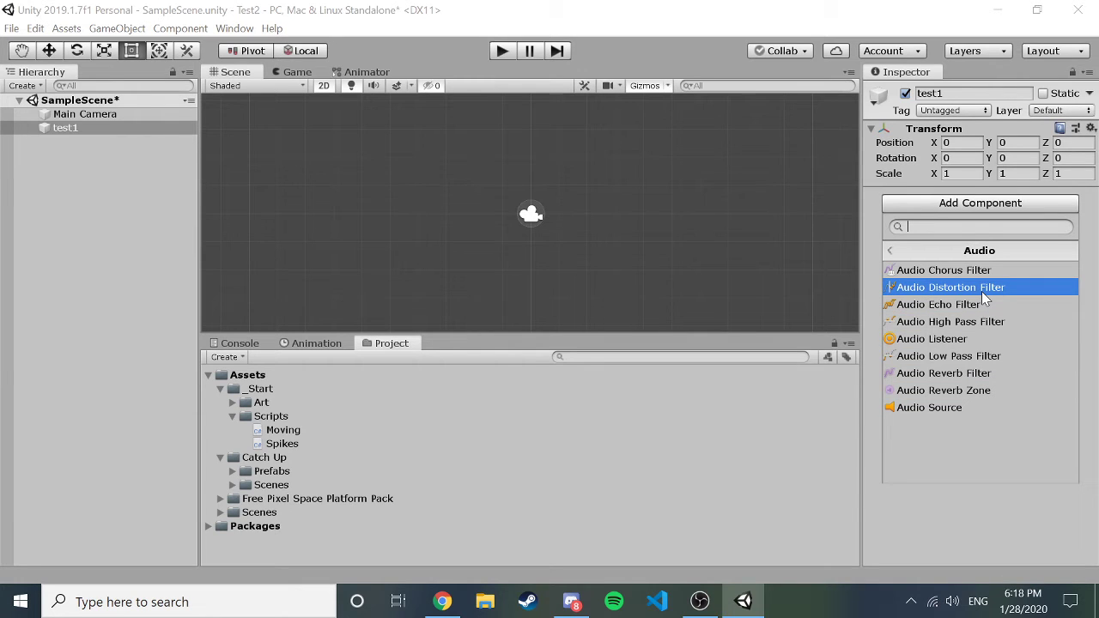
left_click(890, 252)
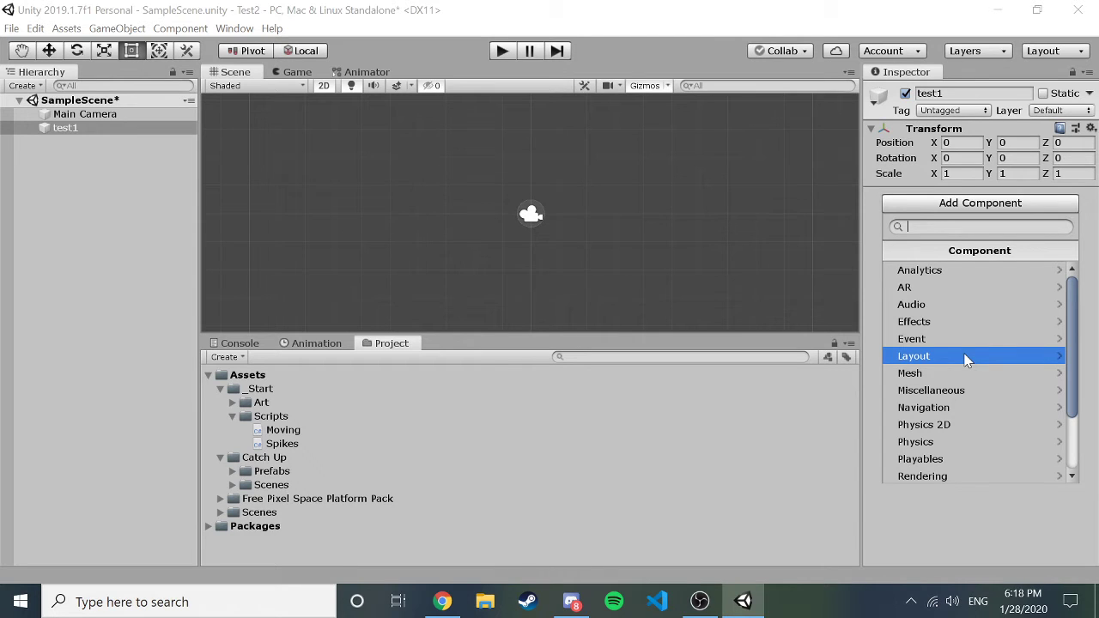
Close the component list and delete test1 from the Hierarchy.
left_click(939, 515)
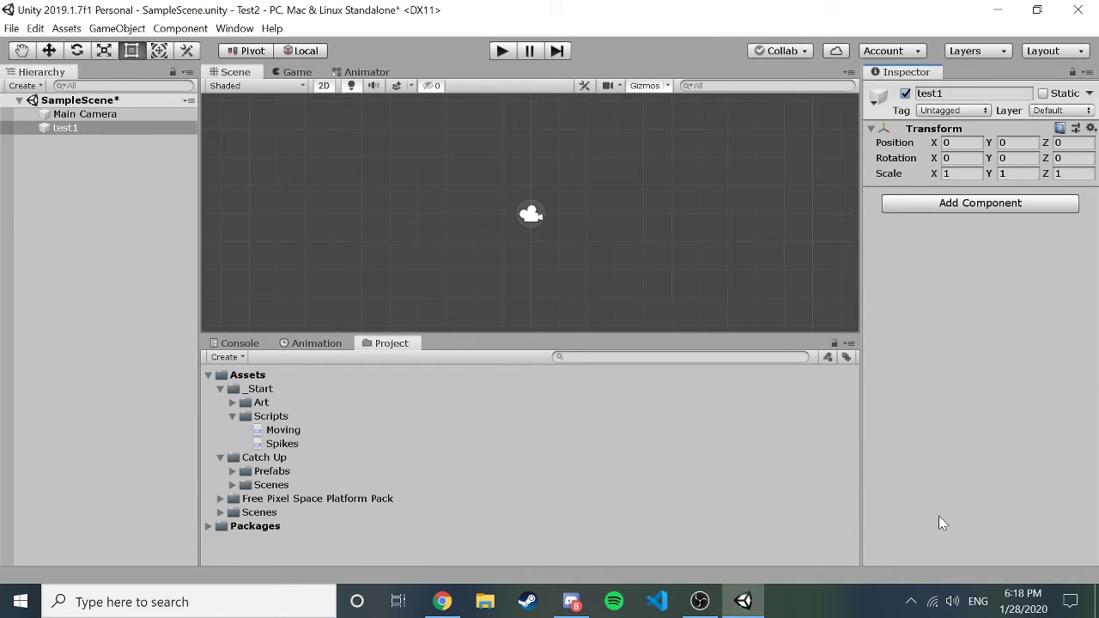
left_click(122, 164)
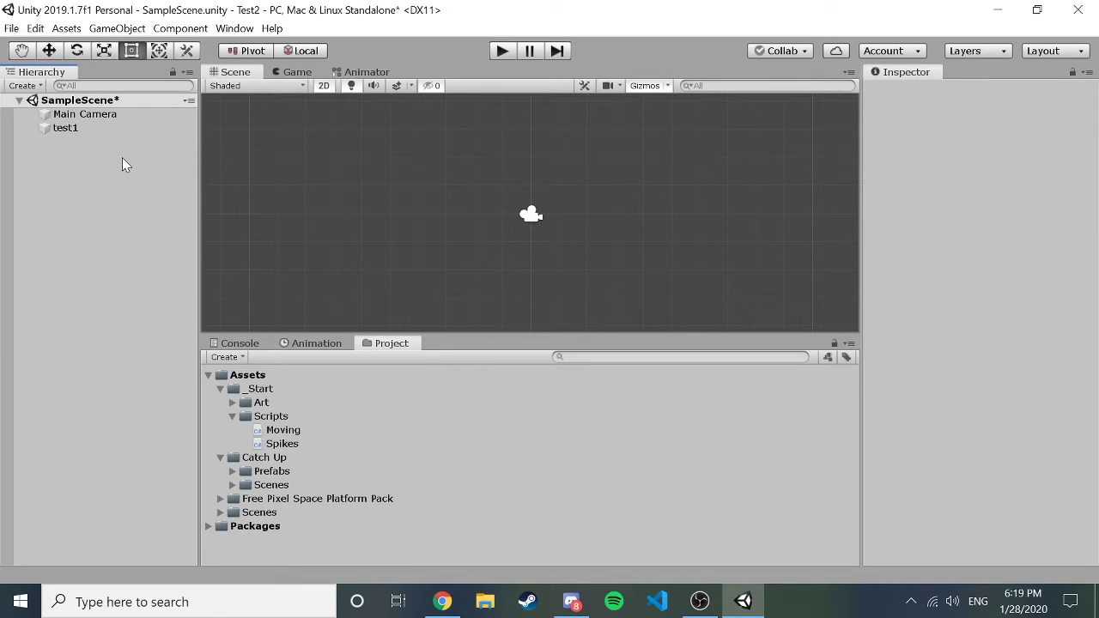
left_click(64, 127)
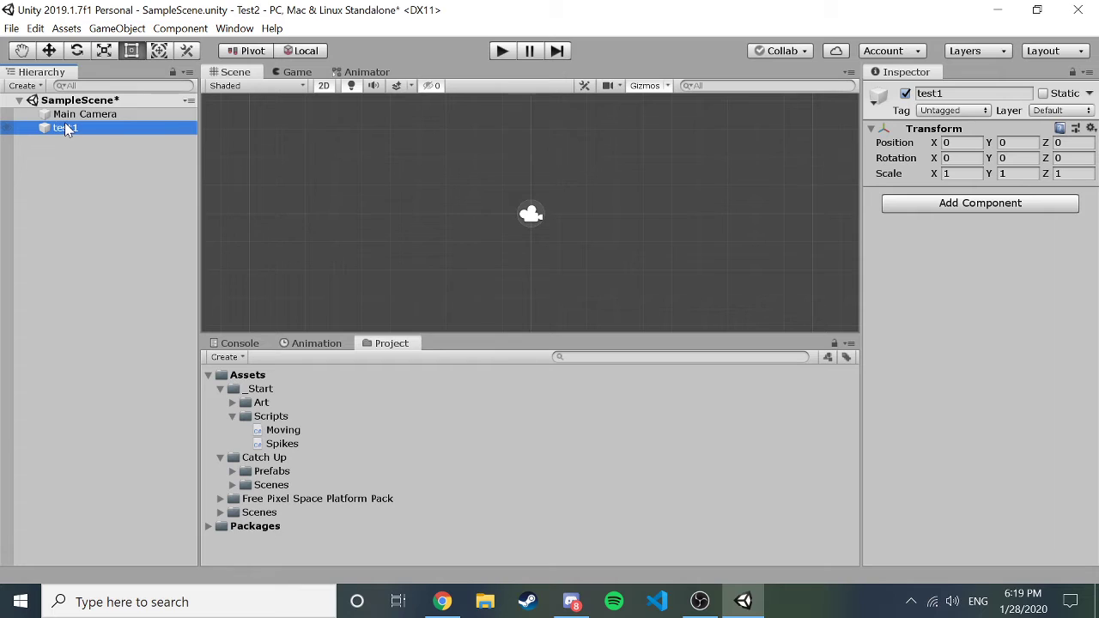
key("Delete")
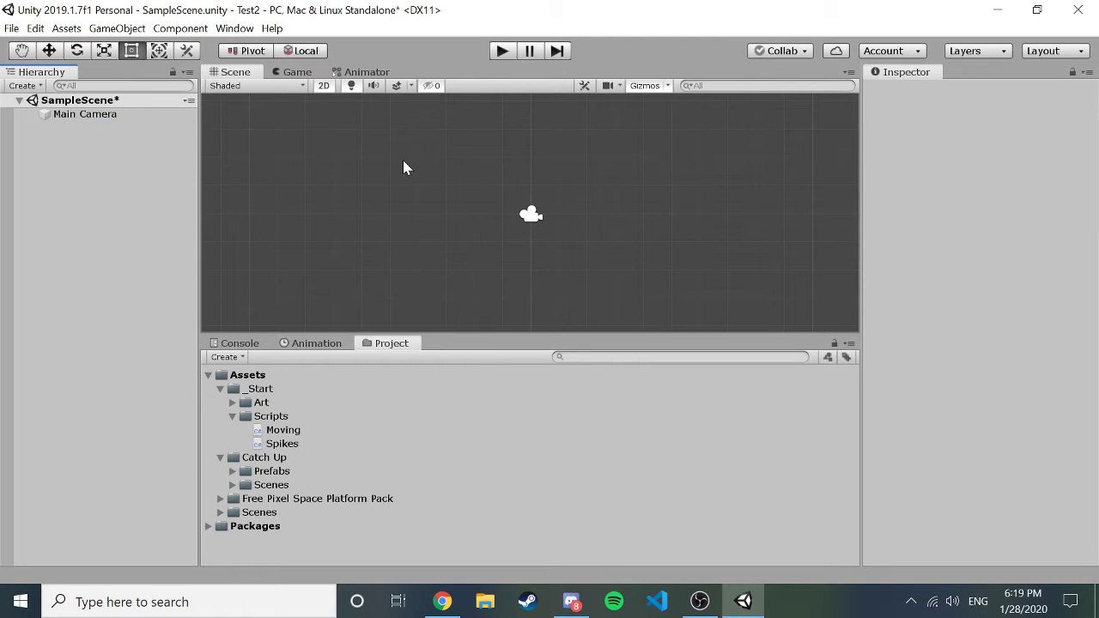
Create and delete an empty GameObject, then reopen the Hierarchy Create menu.
left_click(25, 86)
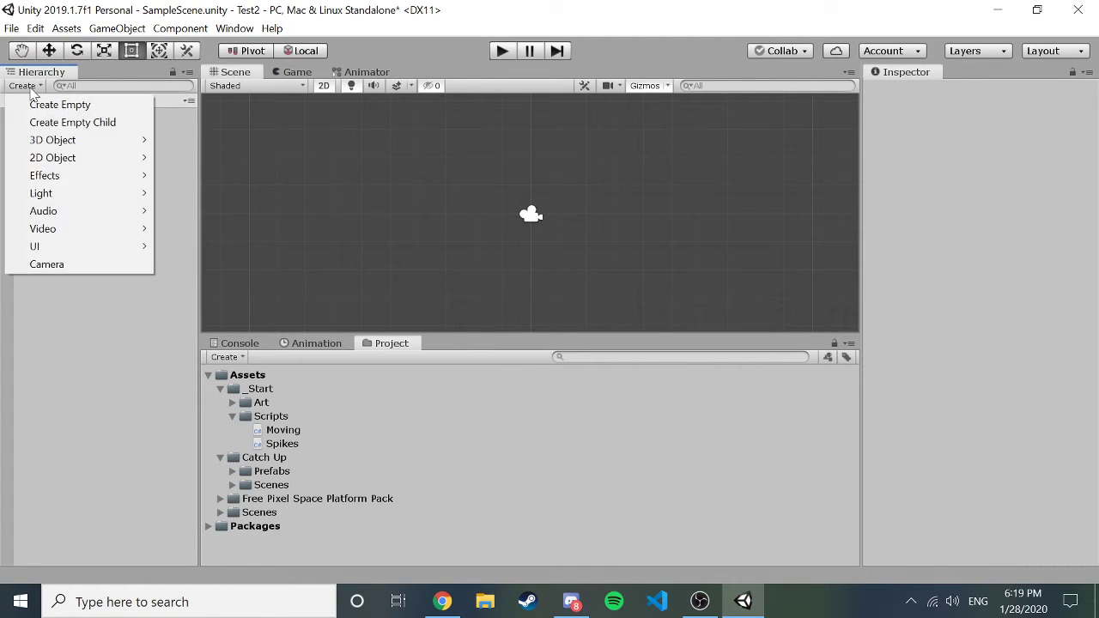
left_click(76, 106)
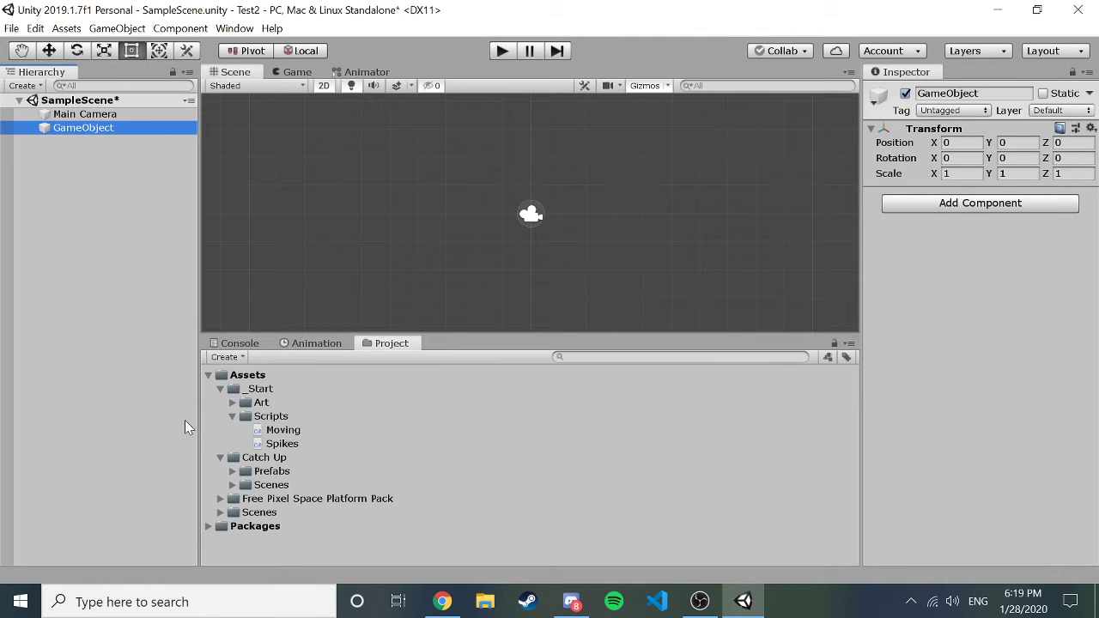
key("Delete")
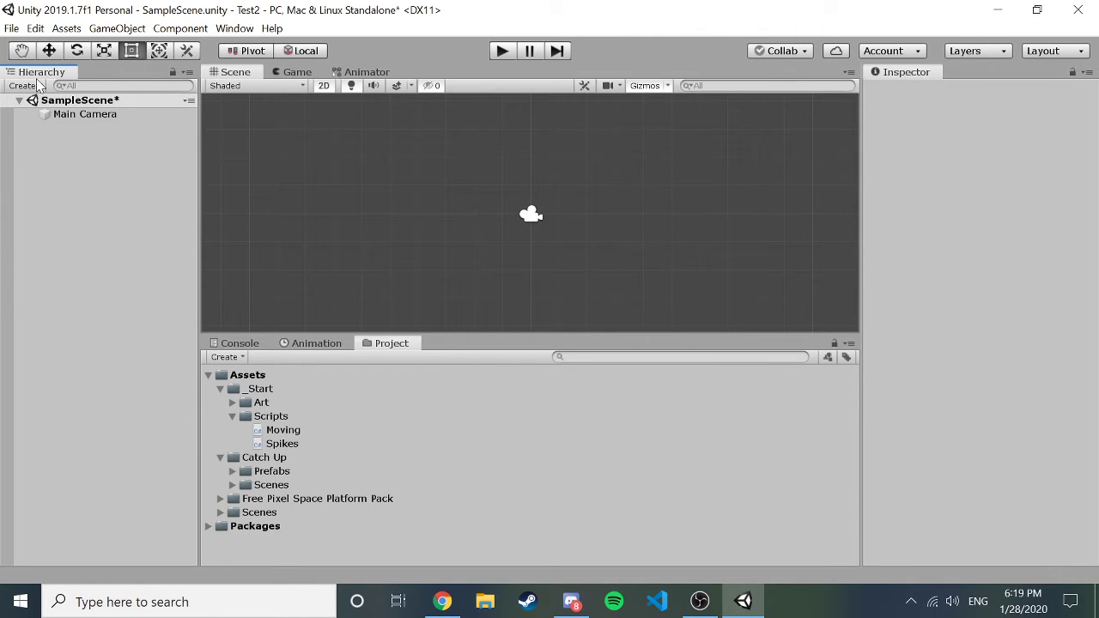
left_click(36, 88)
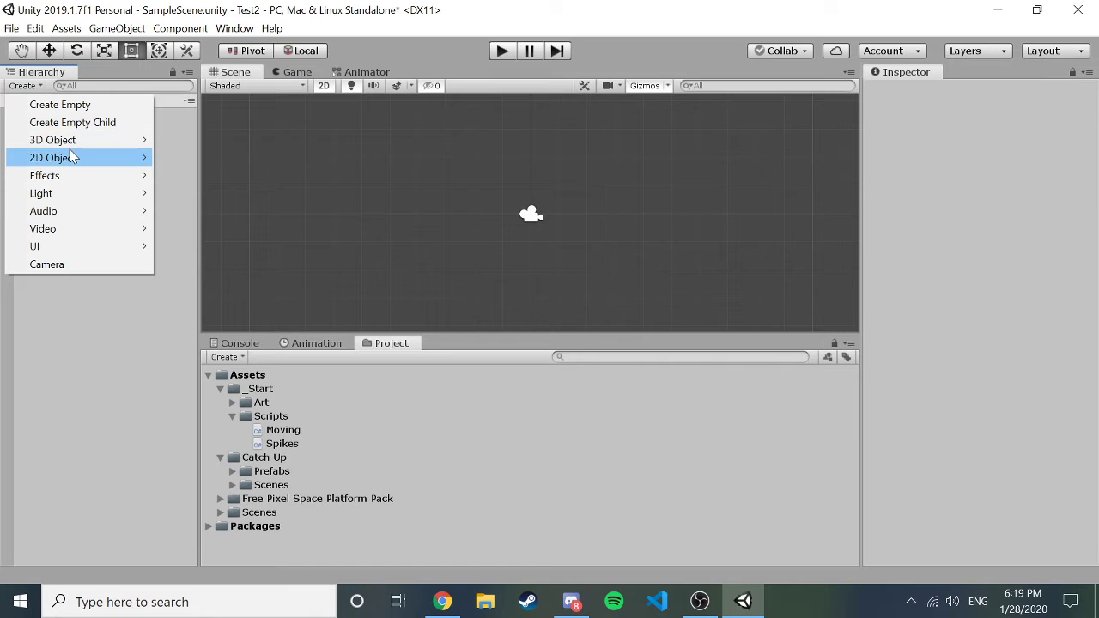
Create a New Sprite showing AstroStay and move it to about (-1.9, -2).
mouse_move(73, 156)
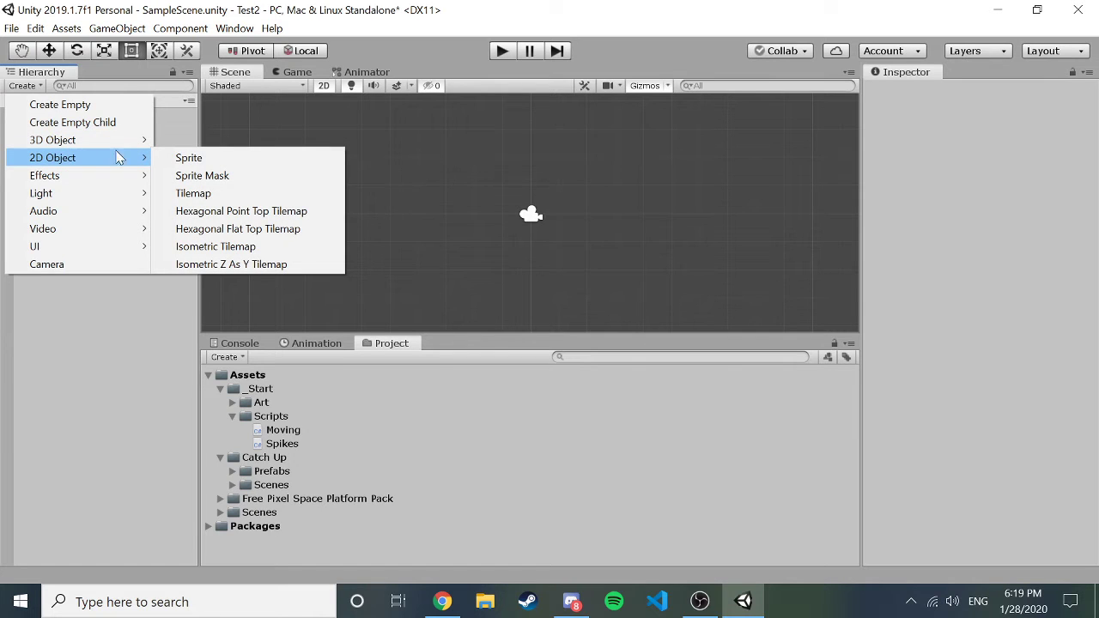
left_click(182, 158)
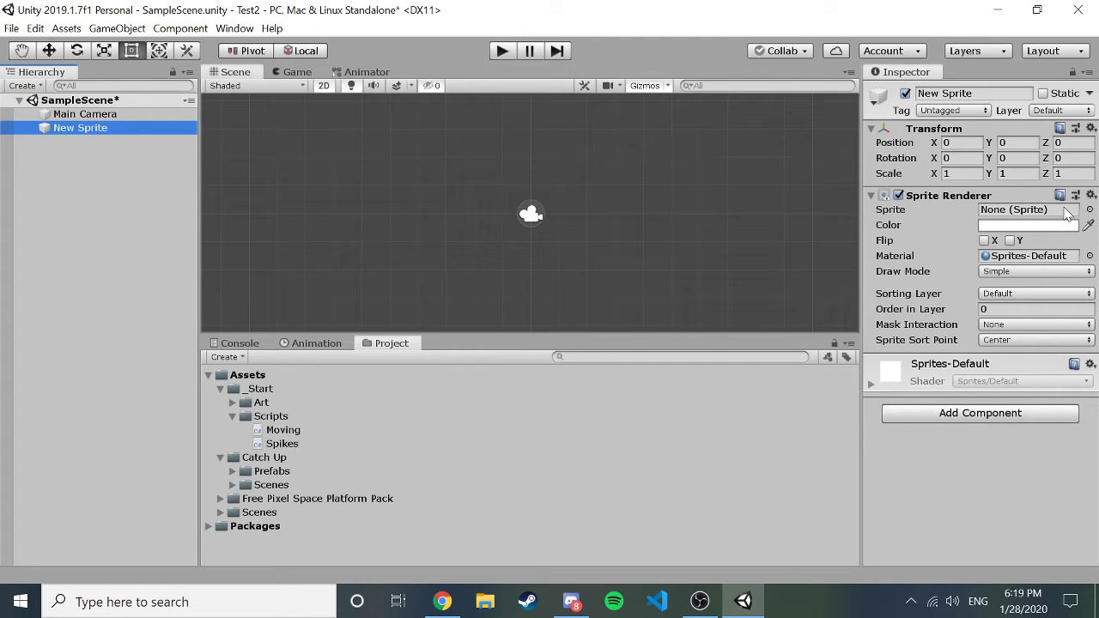
left_click(1067, 211)
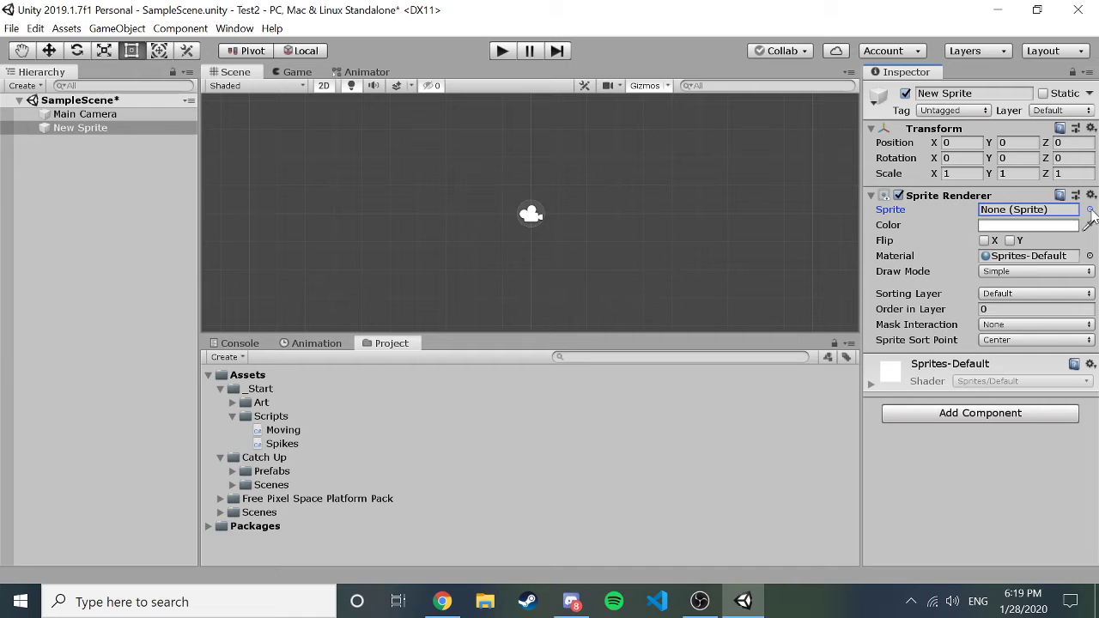
left_click(1089, 209)
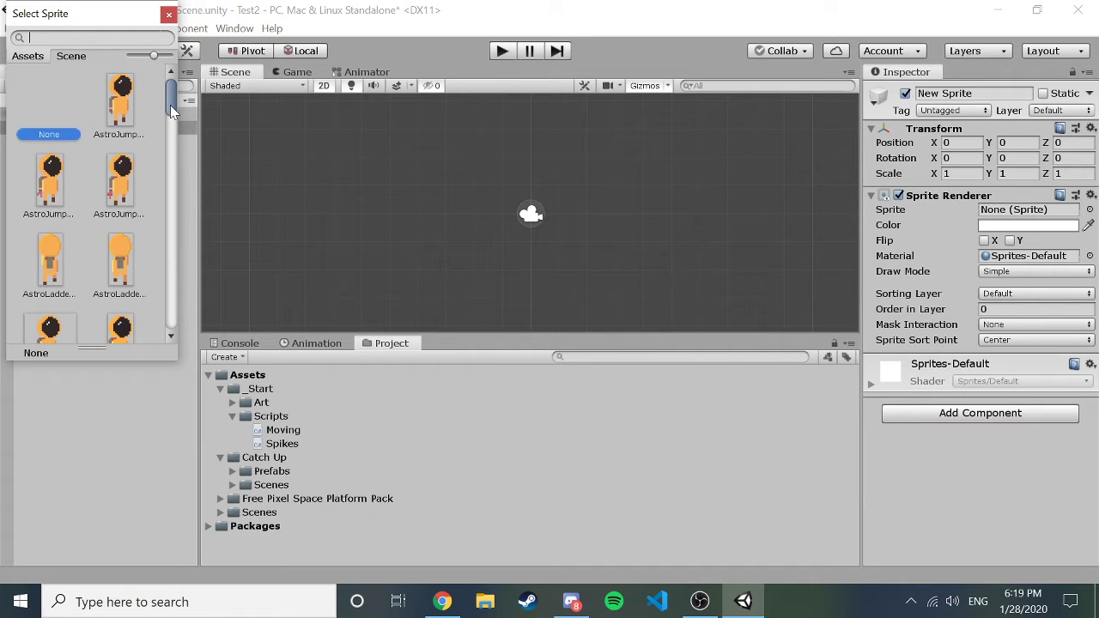
mouse_move(170, 105)
left_mouse_down()
mouse_move(173, 130)
mouse_move(173, 94)
left_mouse_up()
scroll(77, 214, "down", 3)
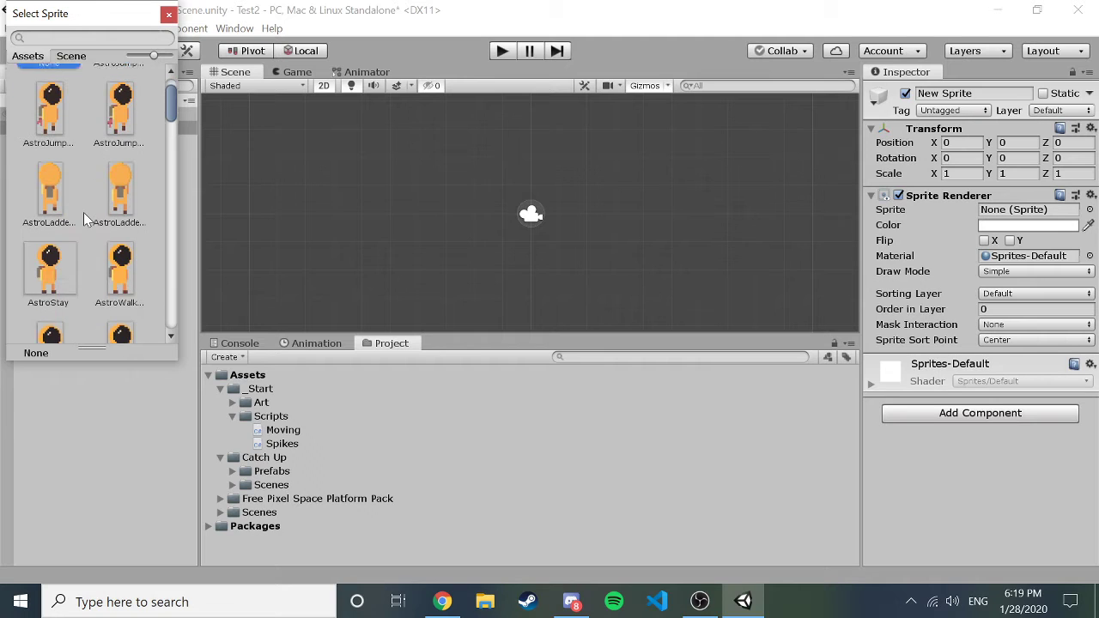
left_click(50, 247)
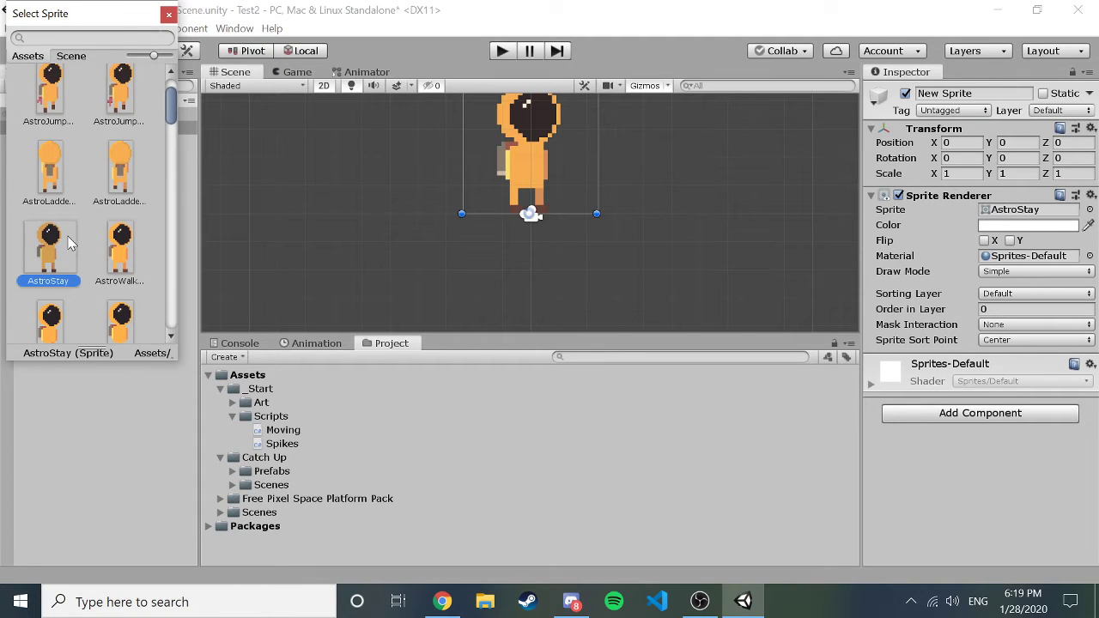
double_click(70, 244)
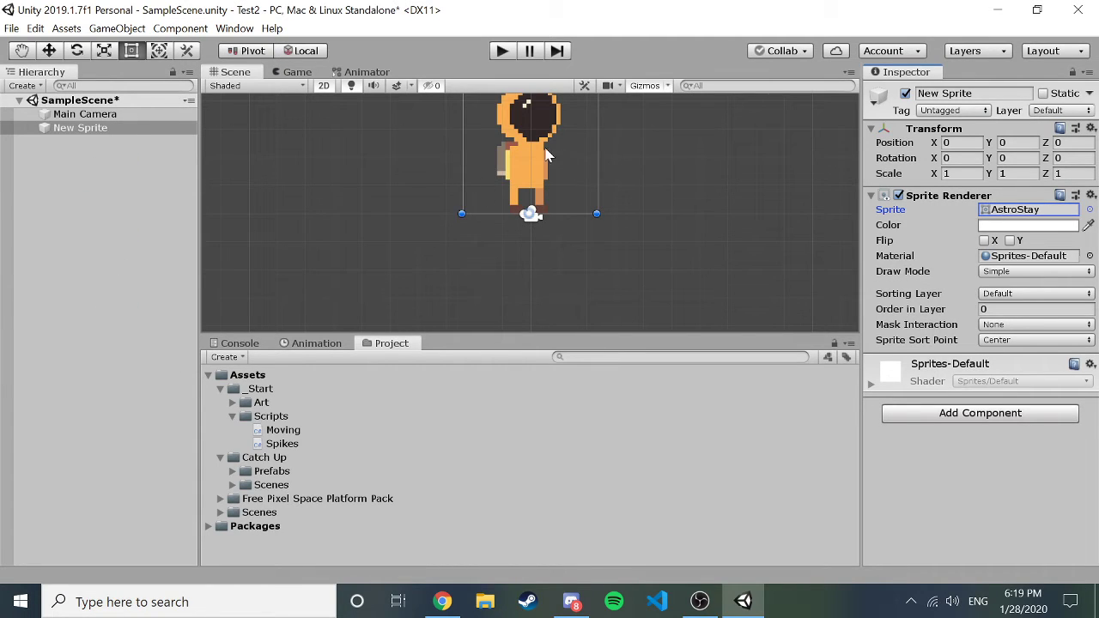
left_click_drag(563, 126, 509, 211)
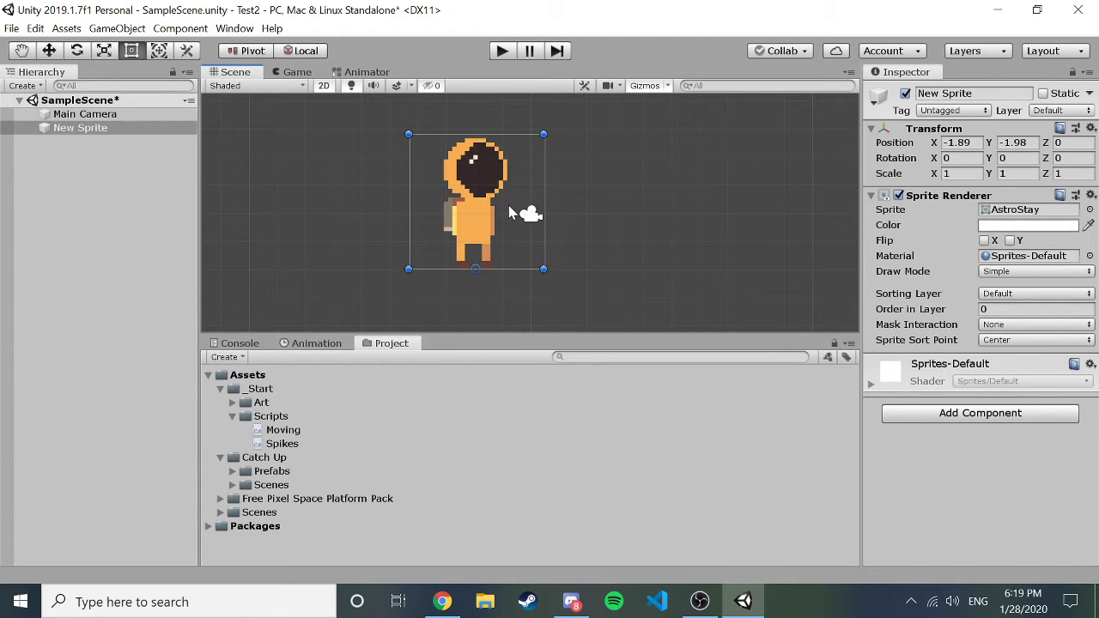
Delete New Sprite, drop the AstroStay sprite from Art into the scene, and scale it to 0.41.
key("Delete")
left_click(231, 402)
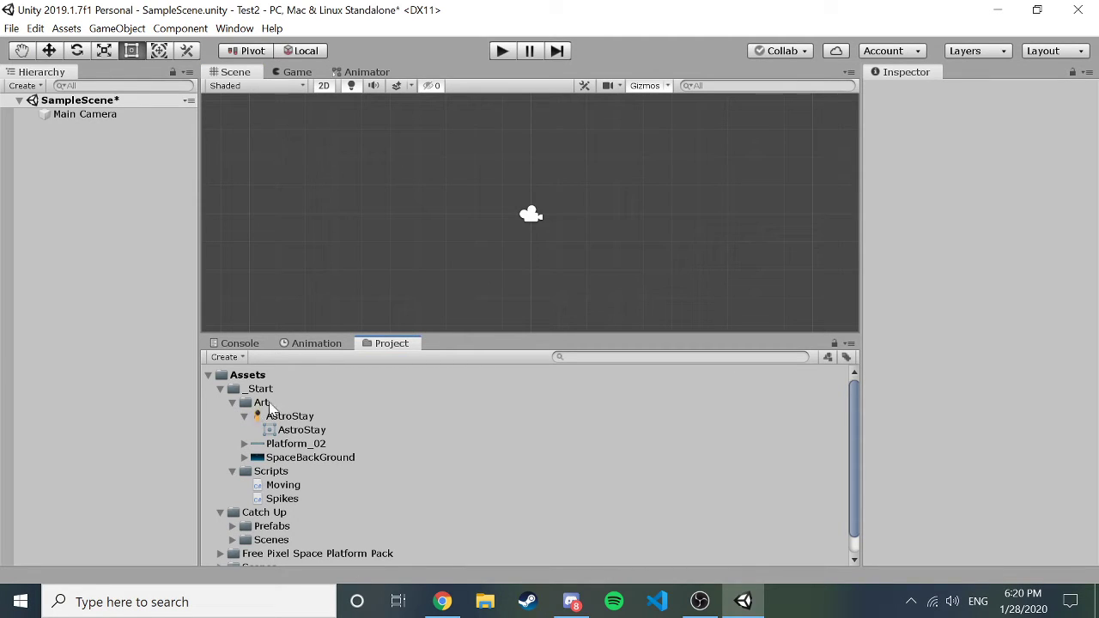
left_click(302, 430)
left_click_drag(302, 430, 462, 249)
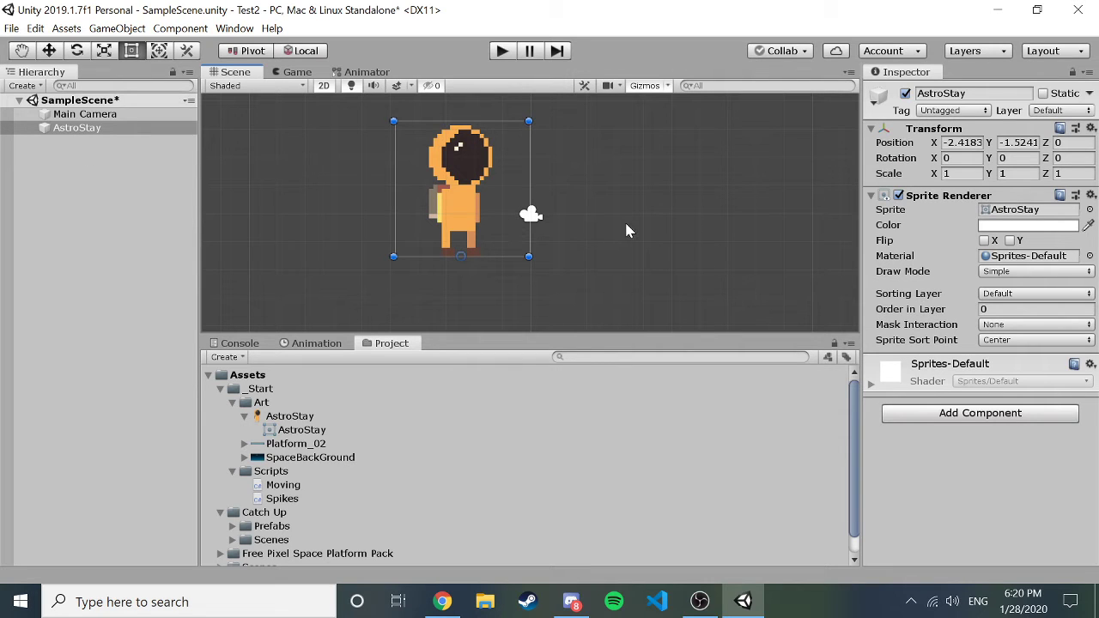
scroll(626, 228, "down", 2)
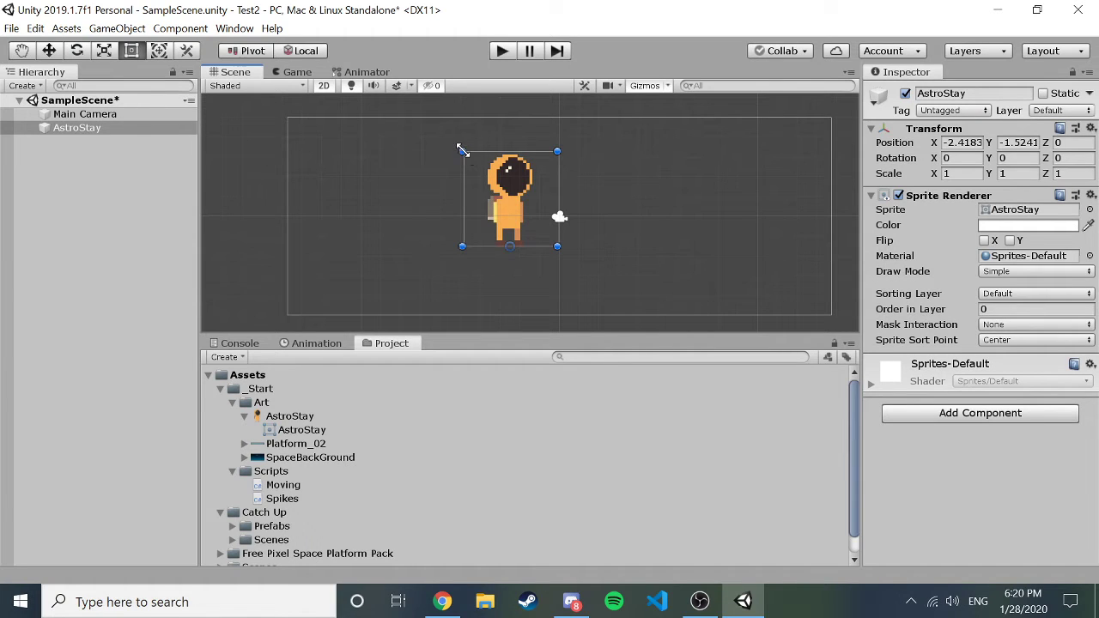
left_click_drag(459, 149, 515, 206)
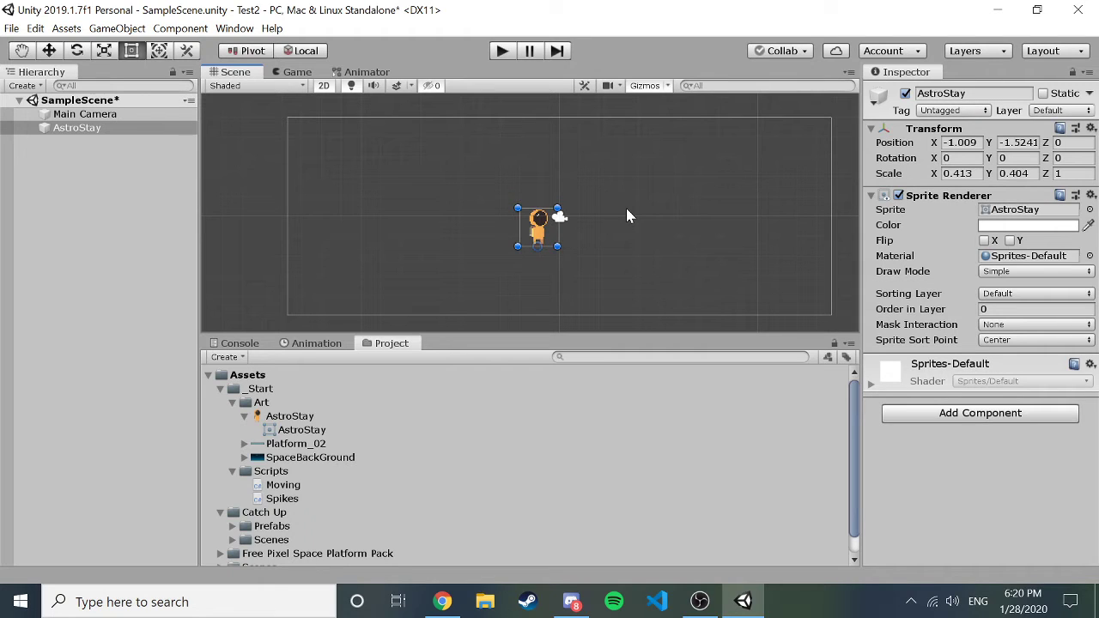
left_click(937, 415)
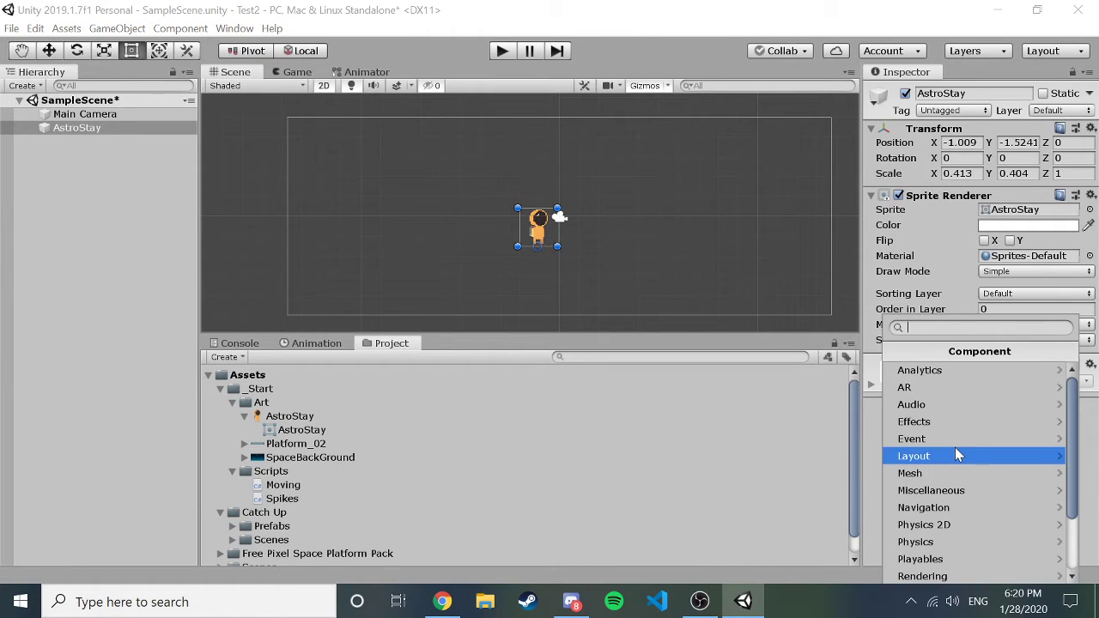
scroll(956, 450, "down", 3)
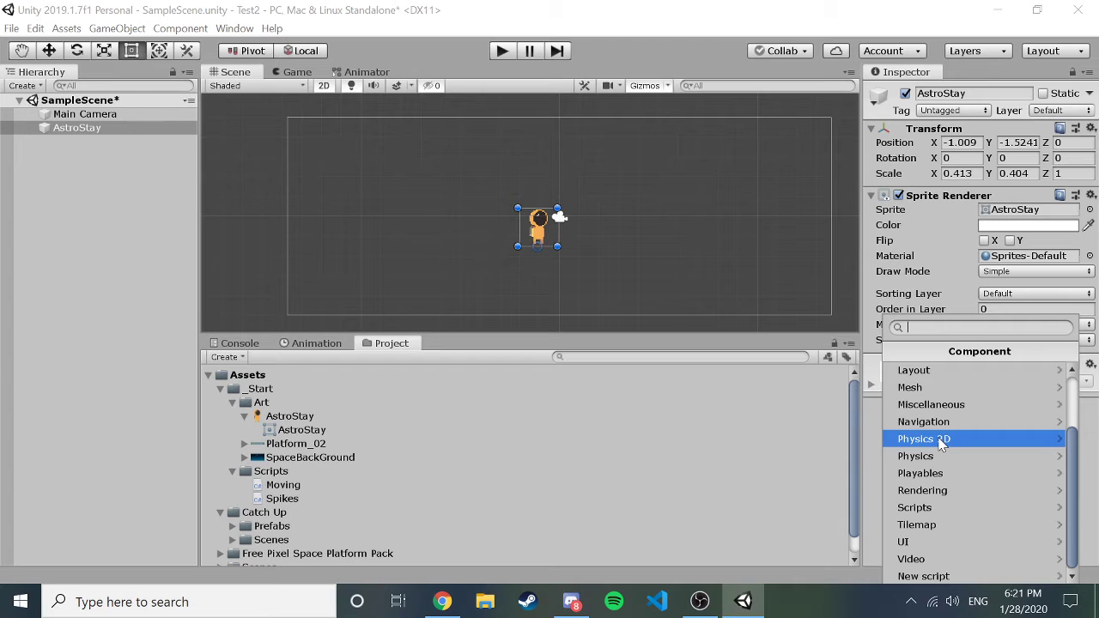
key("Escape")
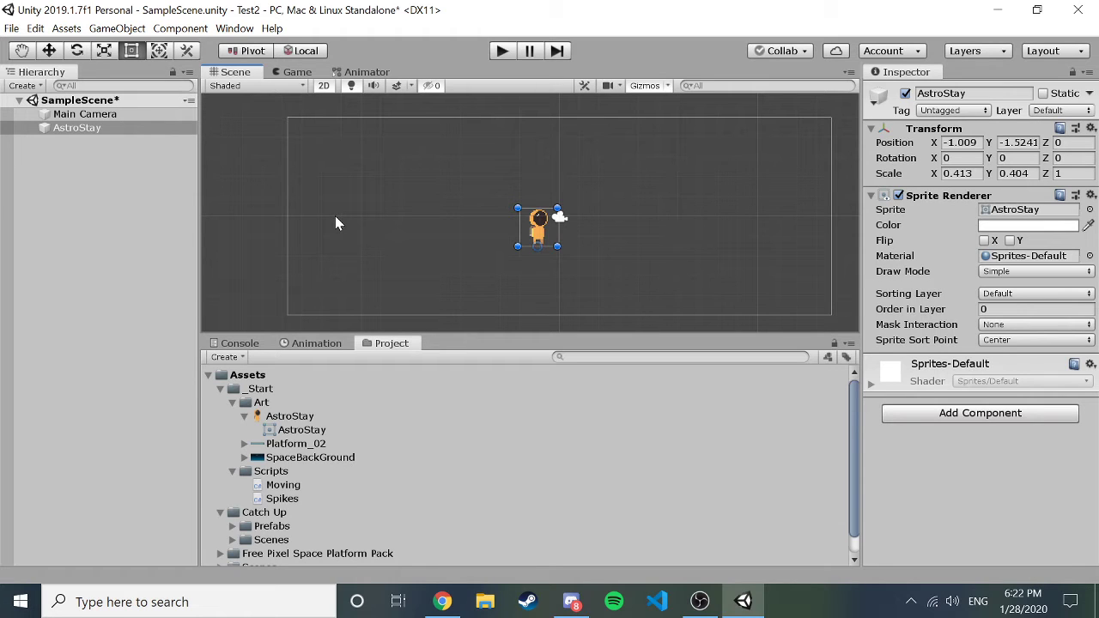
Add a Physics 2D Rigidbody 2D to AstroStay: Dynamic, mass 1, gravity scale 1.
left_click(944, 413)
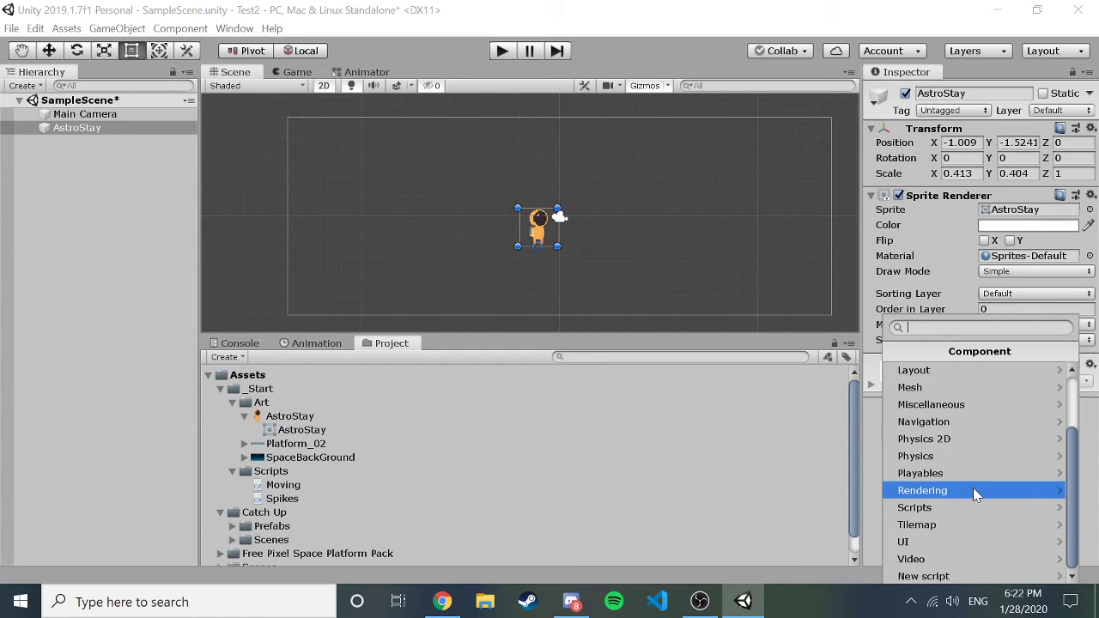
scroll(973, 487, "up", 3)
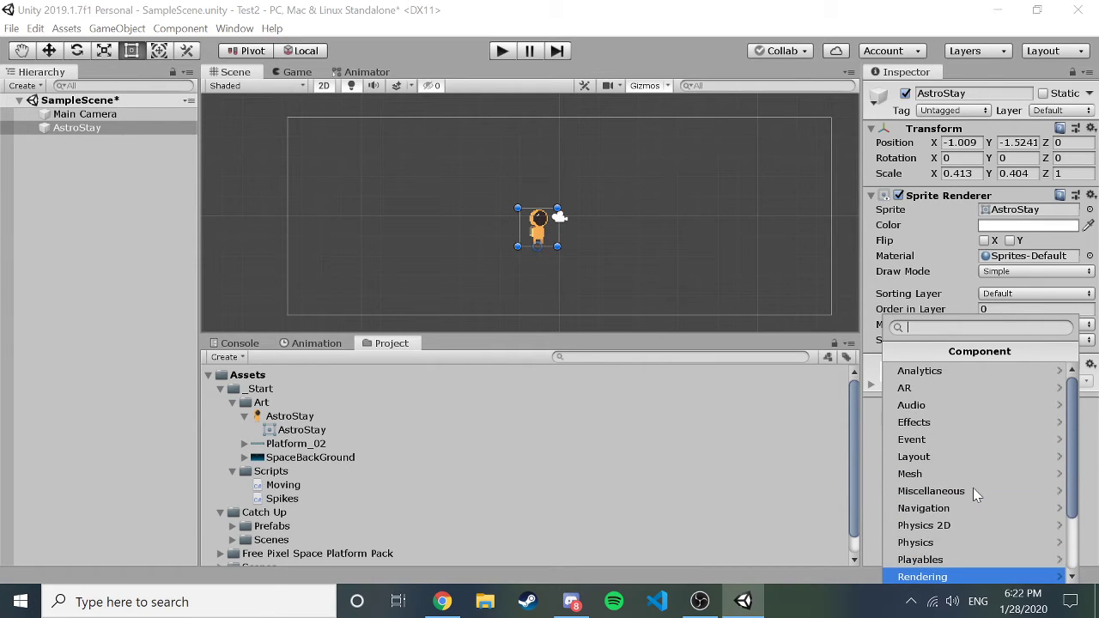
scroll(972, 488, "down", 3)
scroll(973, 488, "down", 1)
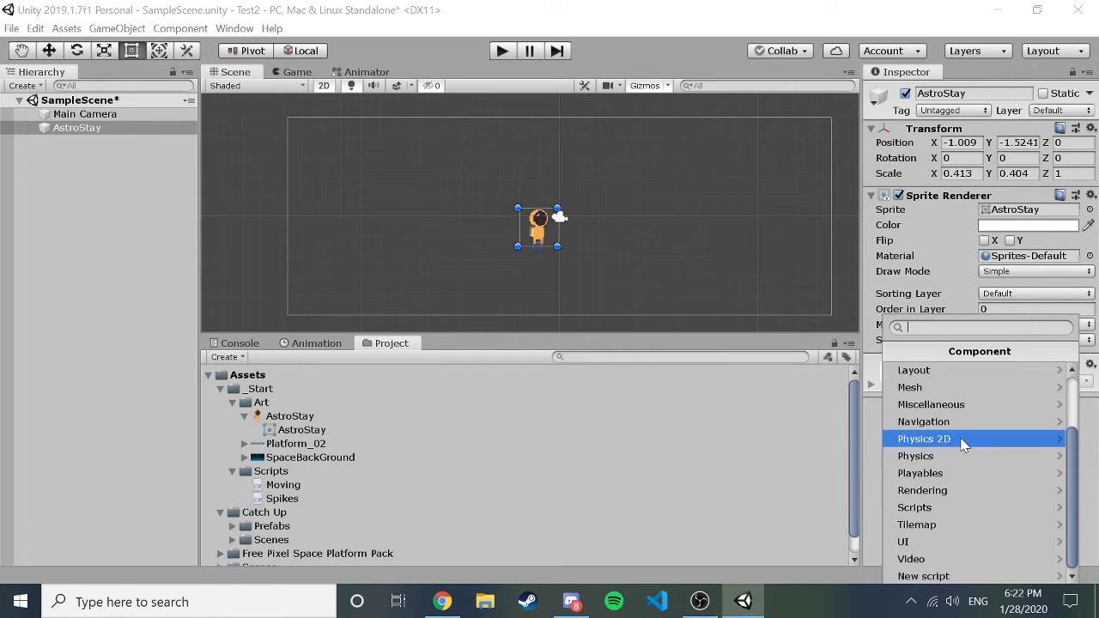
left_click(962, 440)
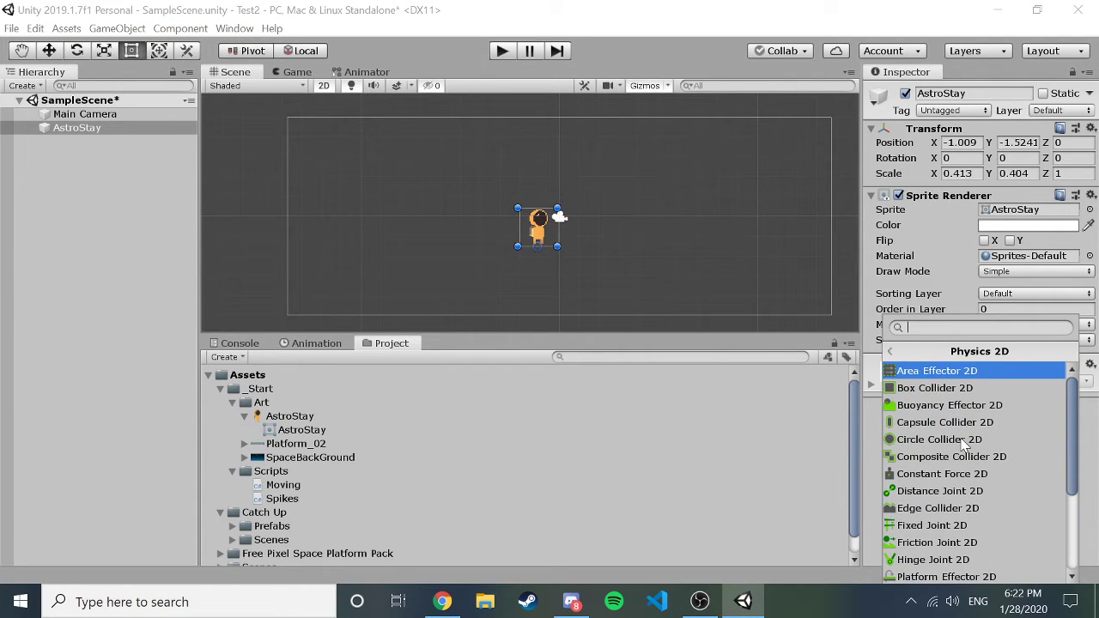
scroll(963, 441, "down", 5)
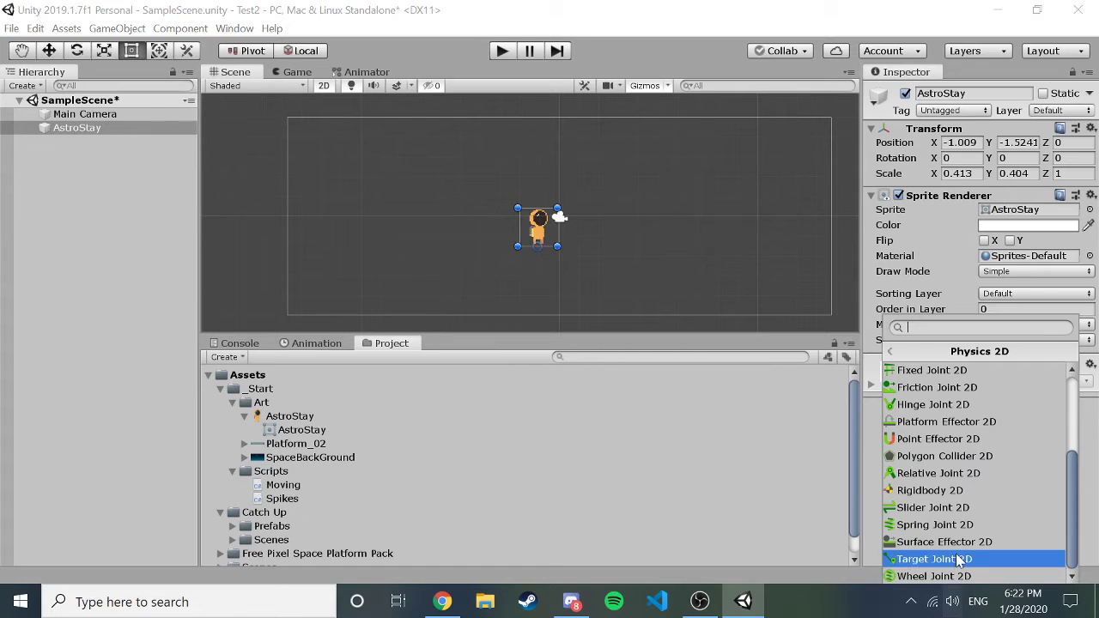
left_click(953, 493)
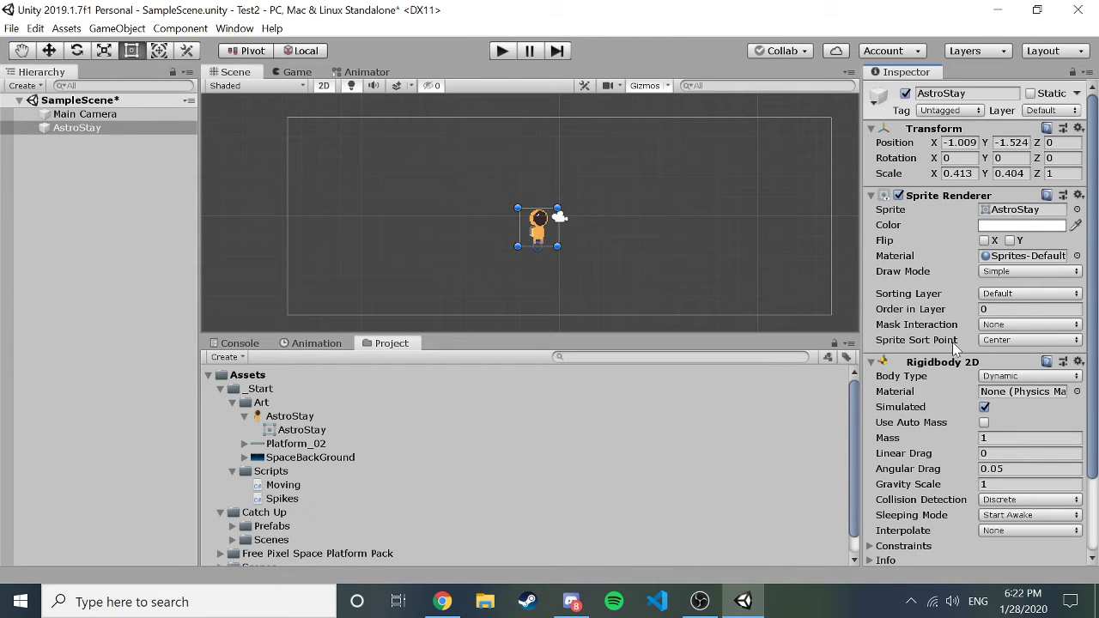
scroll(952, 342, "down", 2)
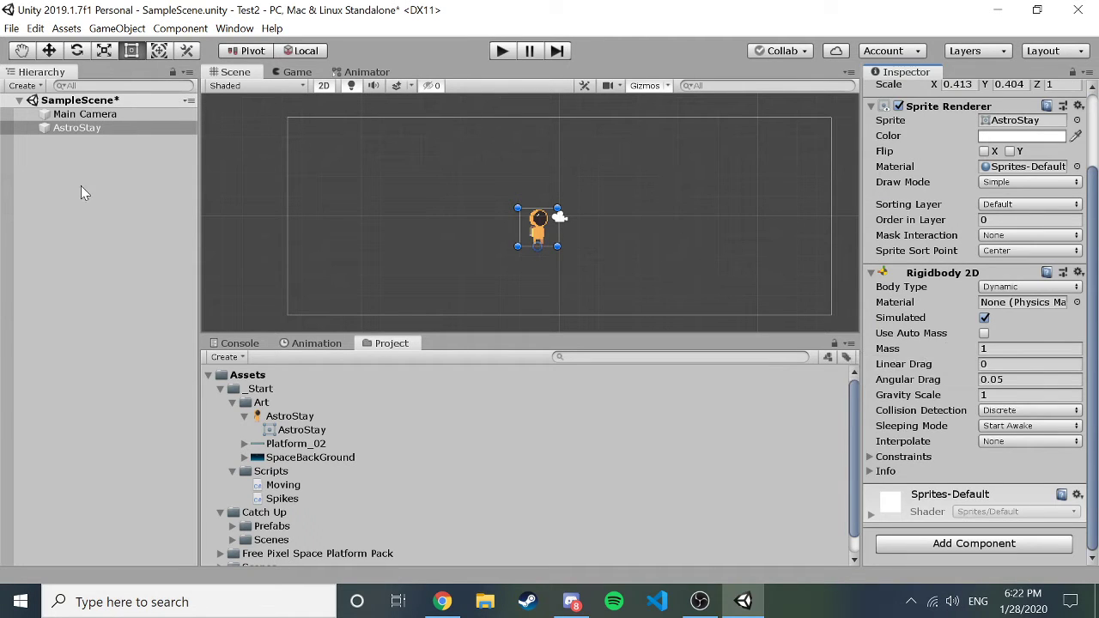
Play the scene, watch the astronaut fall out of view, then stop play mode.
left_click(502, 52)
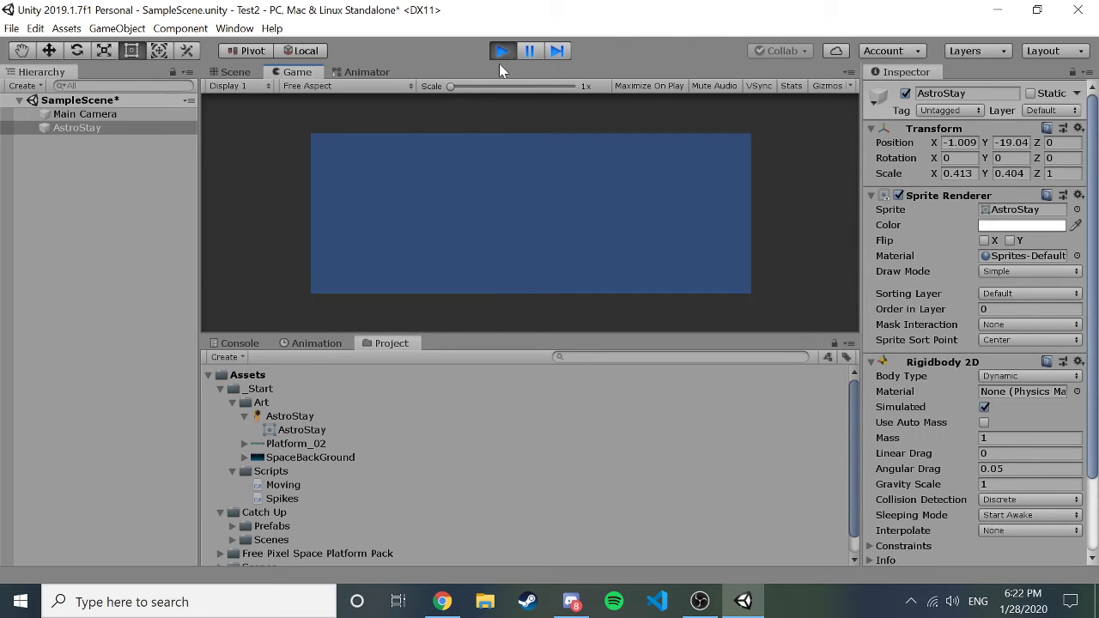
left_click(501, 52)
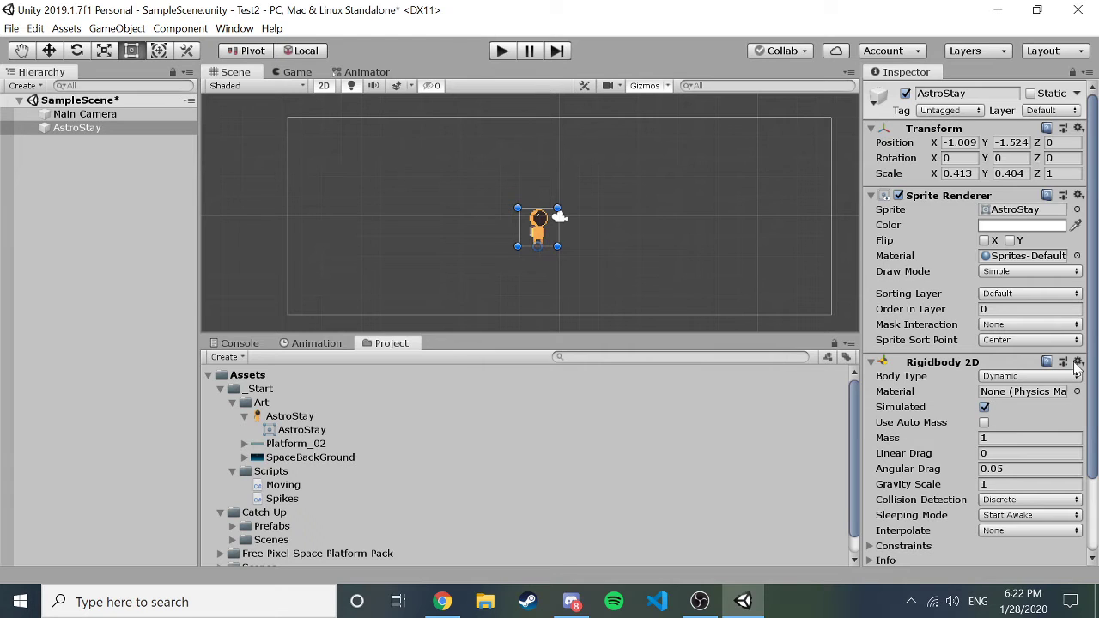
scroll(1077, 371, "down", 2)
Remove the astronaut's Rigidbody 2D and test-play to confirm it stays still.
left_click(1079, 273)
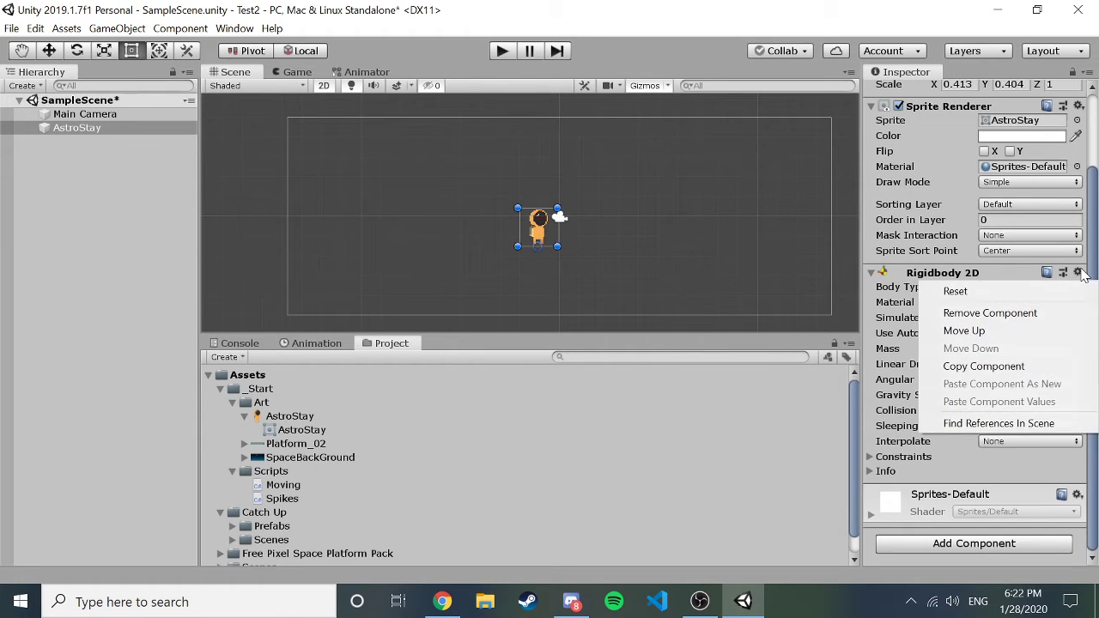
left_click(1018, 312)
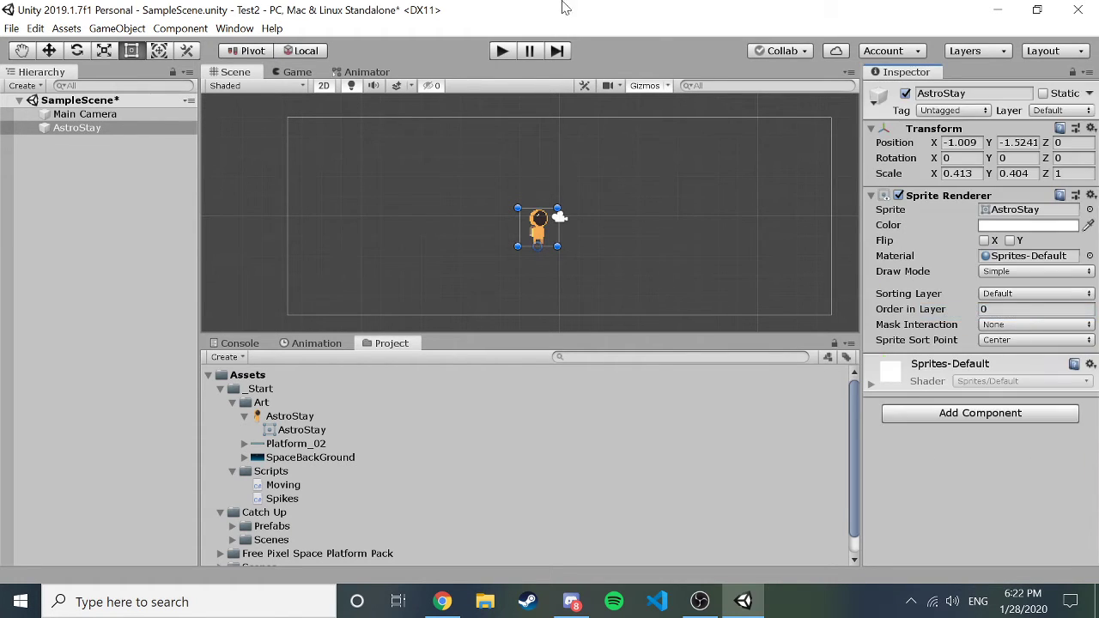
left_click(509, 53)
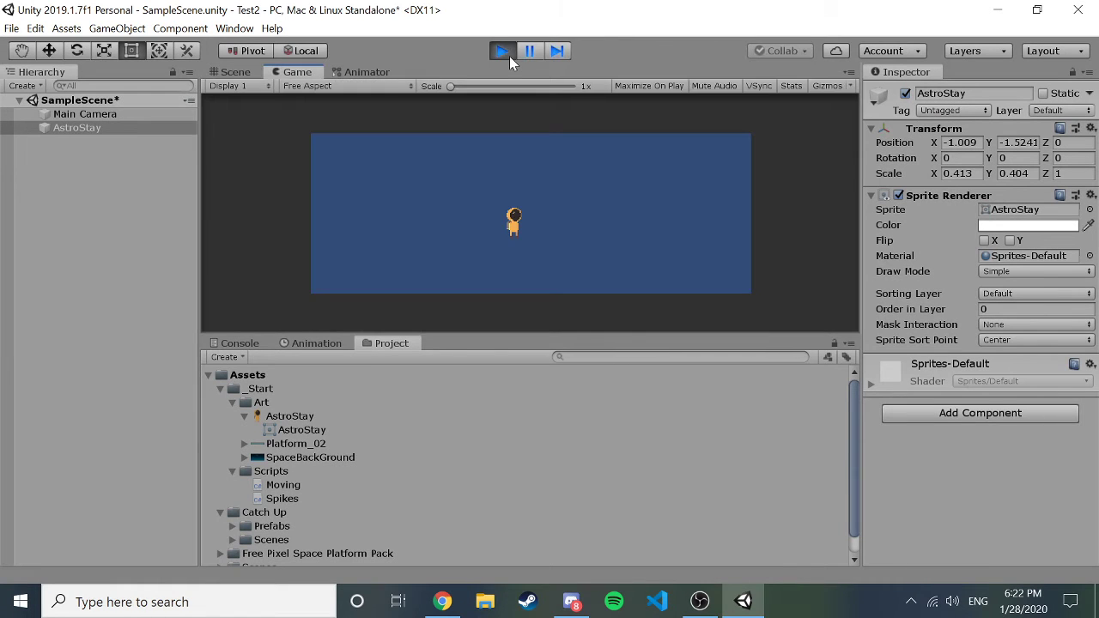
left_click(509, 56)
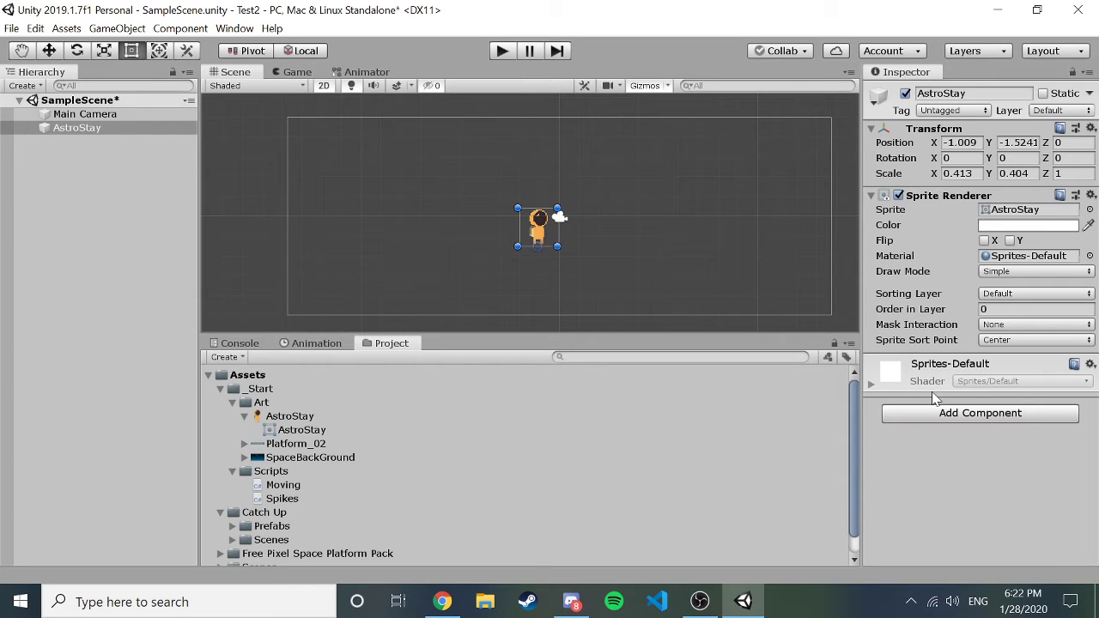
Add a fresh Physics 2D Rigidbody 2D back to the astronaut.
left_click(948, 420)
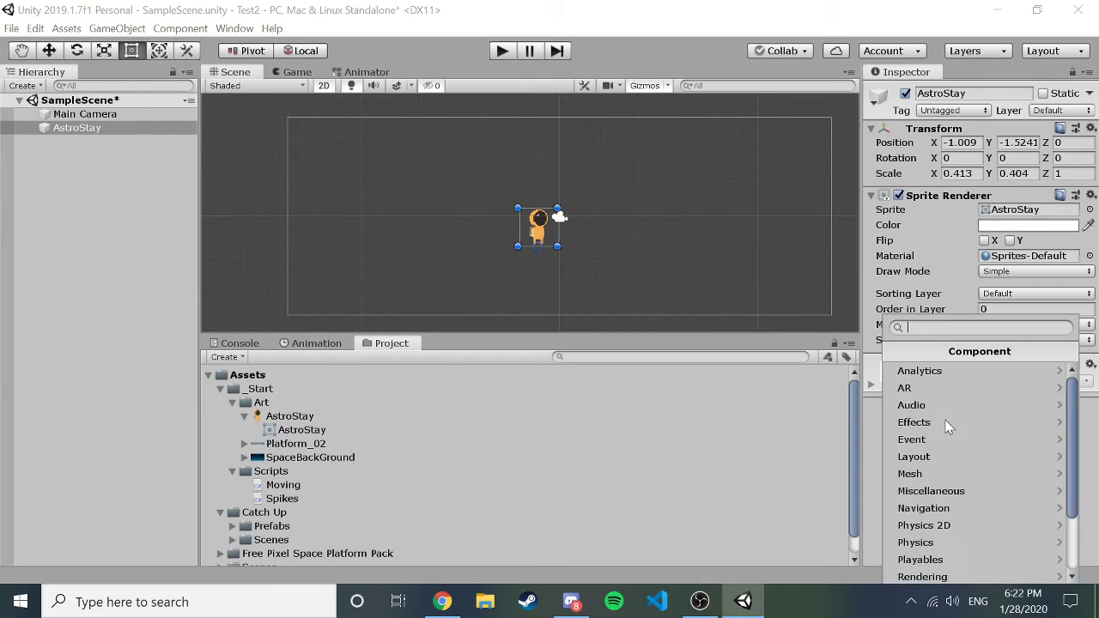
scroll(951, 455, "down", 1)
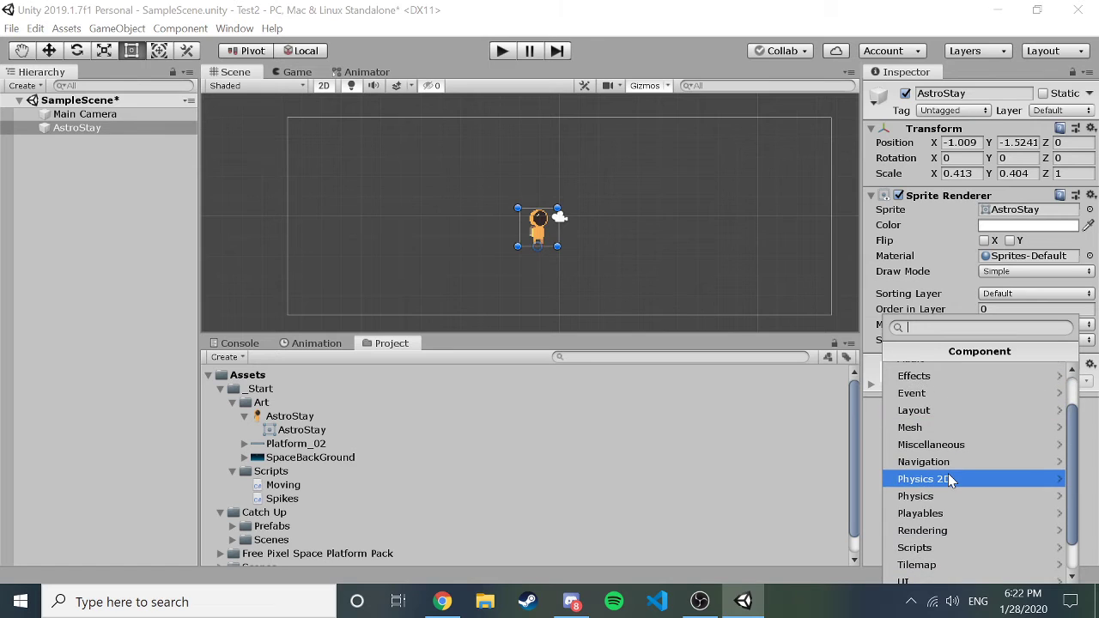
left_click(948, 473)
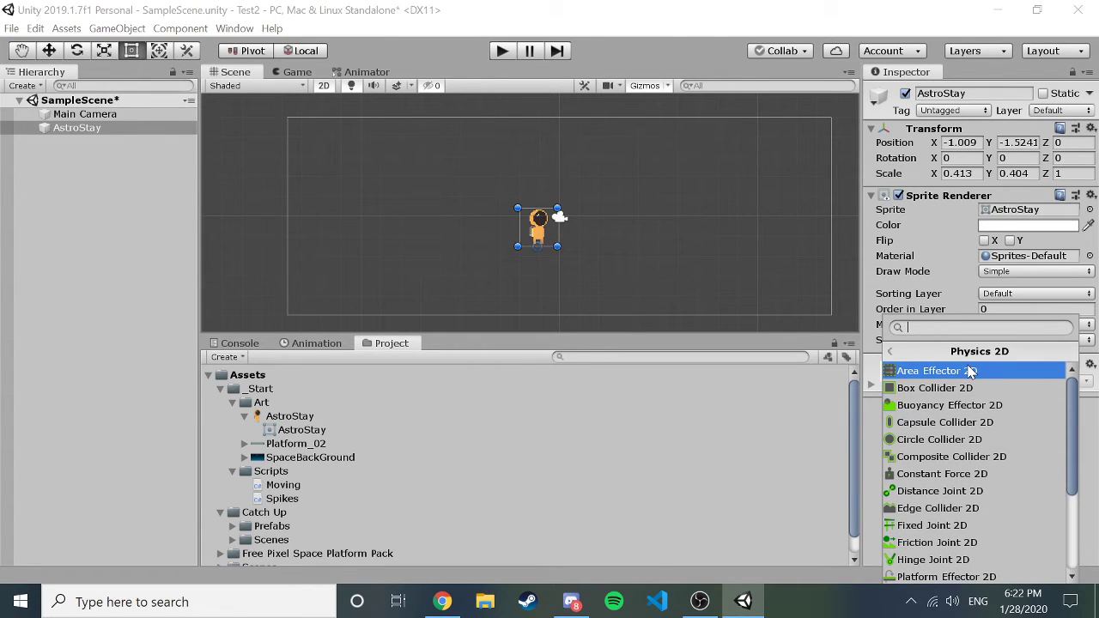
scroll(965, 404, "down", 5)
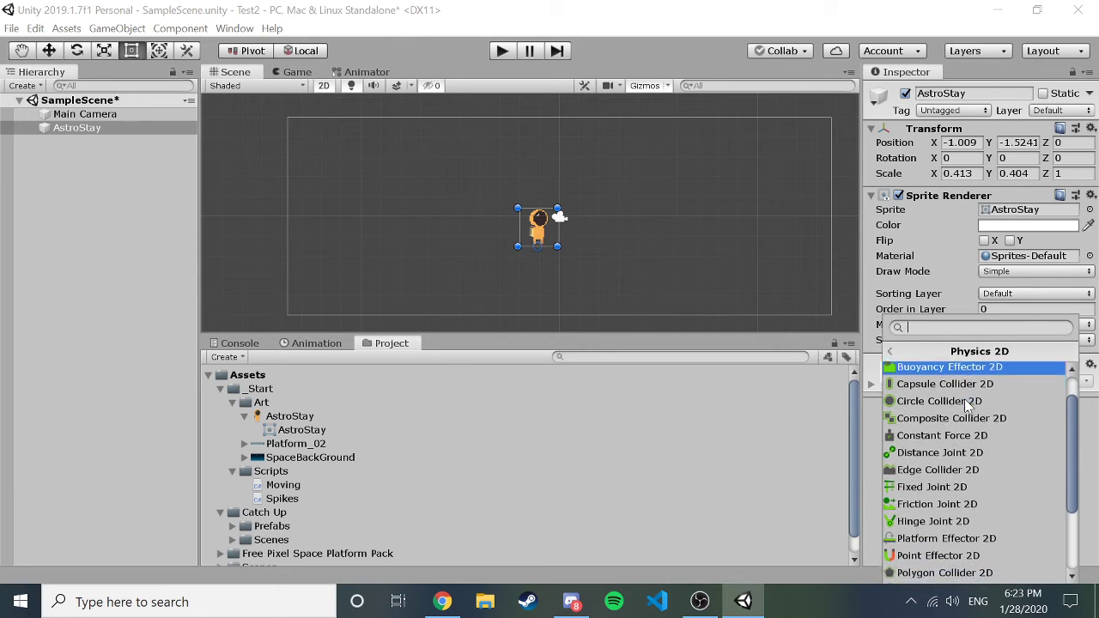
scroll(965, 403, "down", 3)
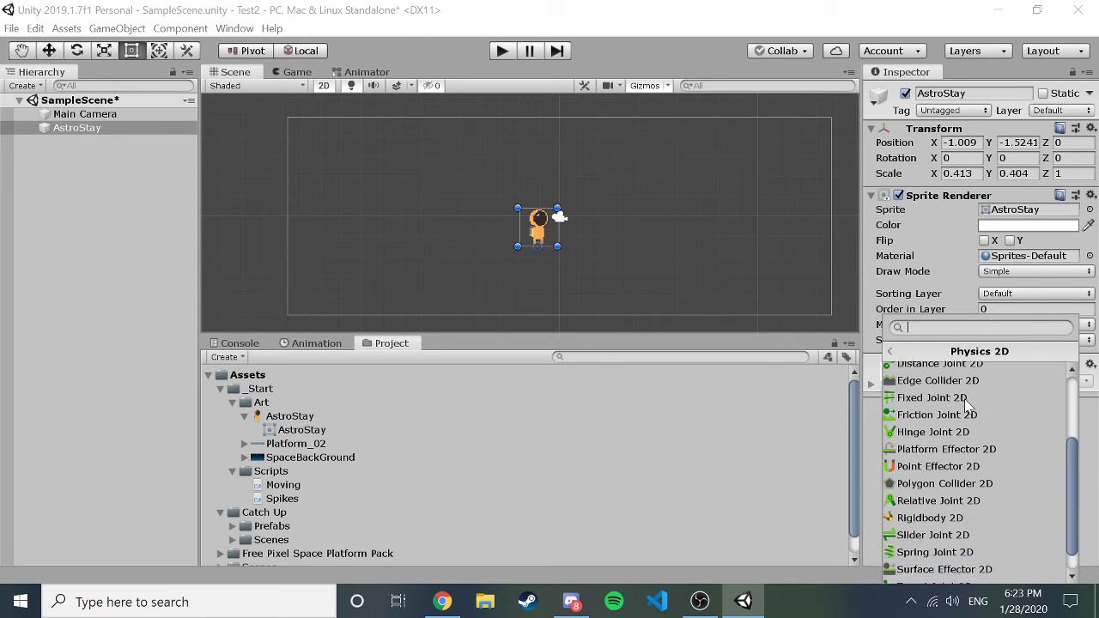
left_click(960, 492)
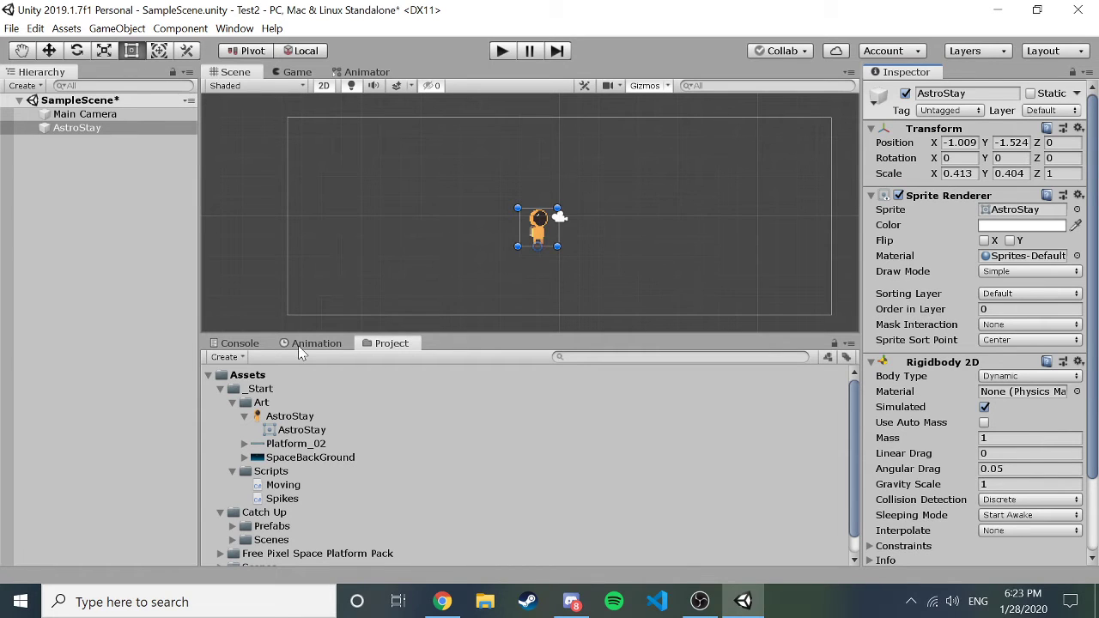
Place the Platform_02 sprite below the astronaut and give it a Static Rigidbody 2D.
left_click(246, 443)
left_click_drag(302, 457, 541, 277)
left_click(933, 415)
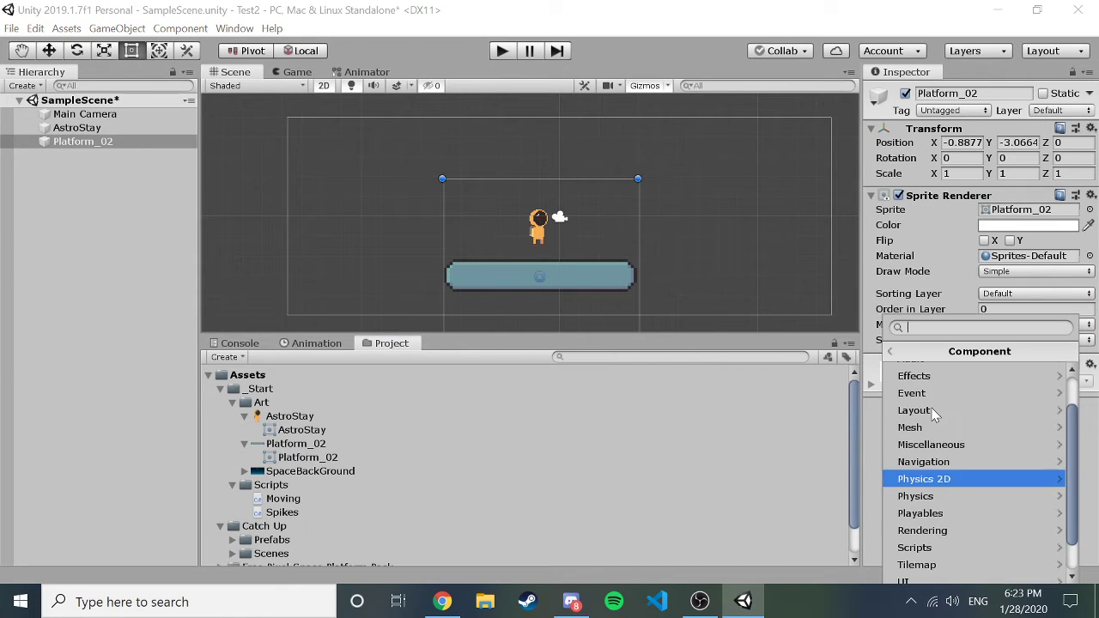
type("ri")
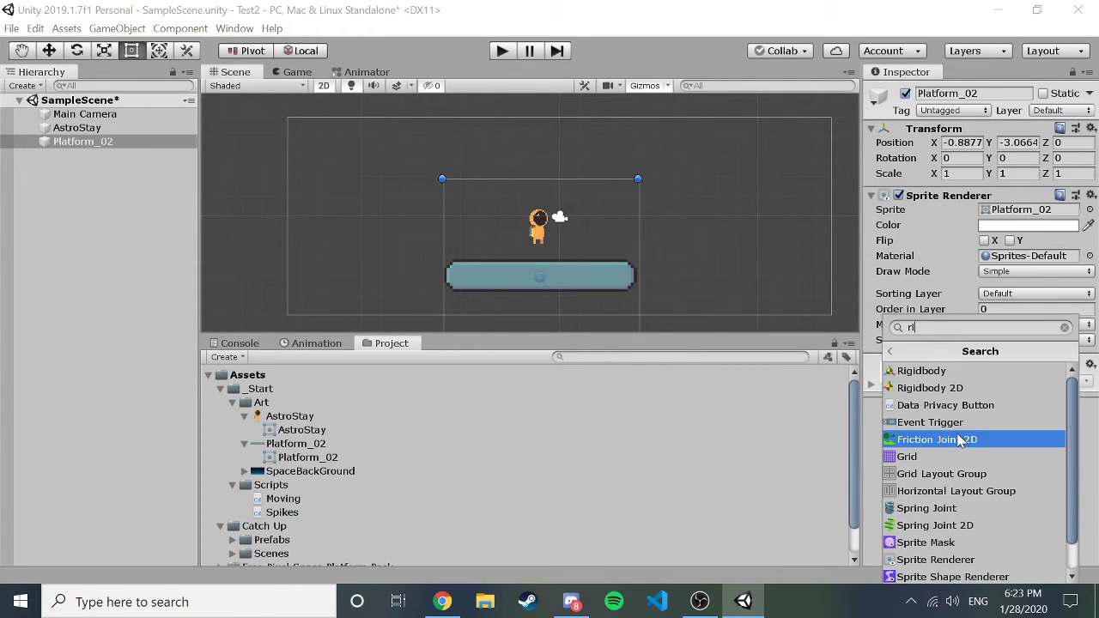
scroll(959, 463, "down", 1)
scroll(959, 464, "up", 1)
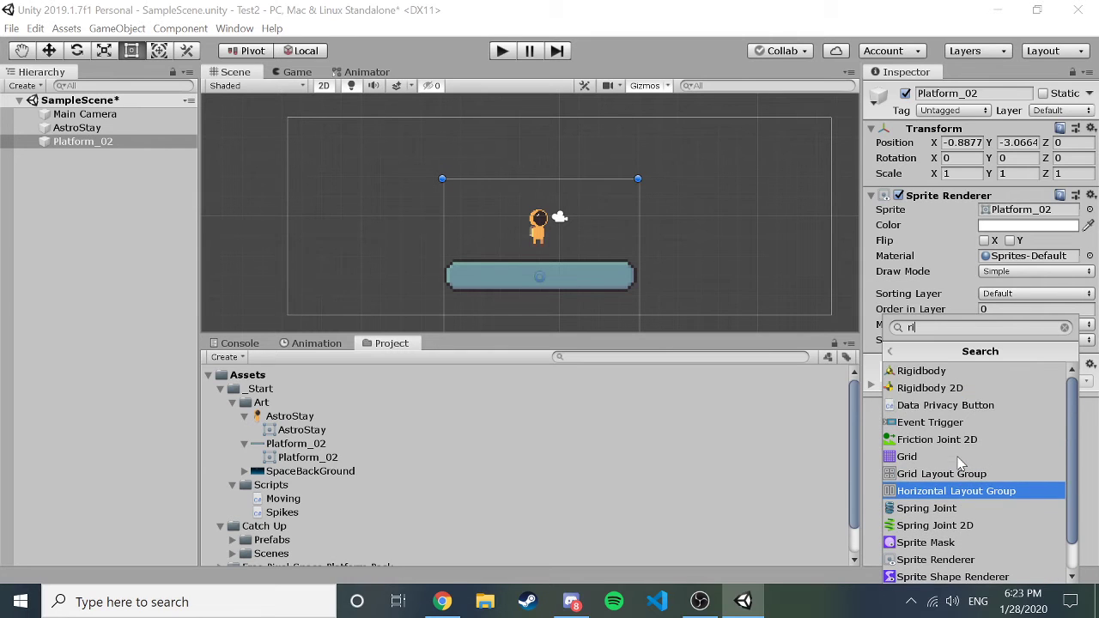
left_click(944, 388)
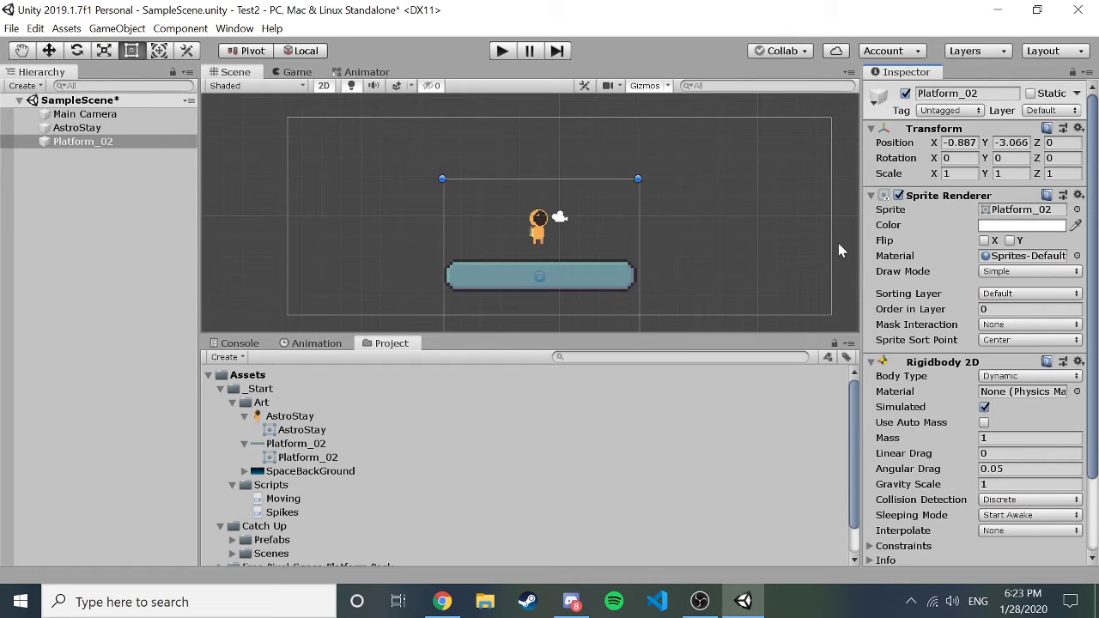
left_click(1008, 375)
left_click(1015, 429)
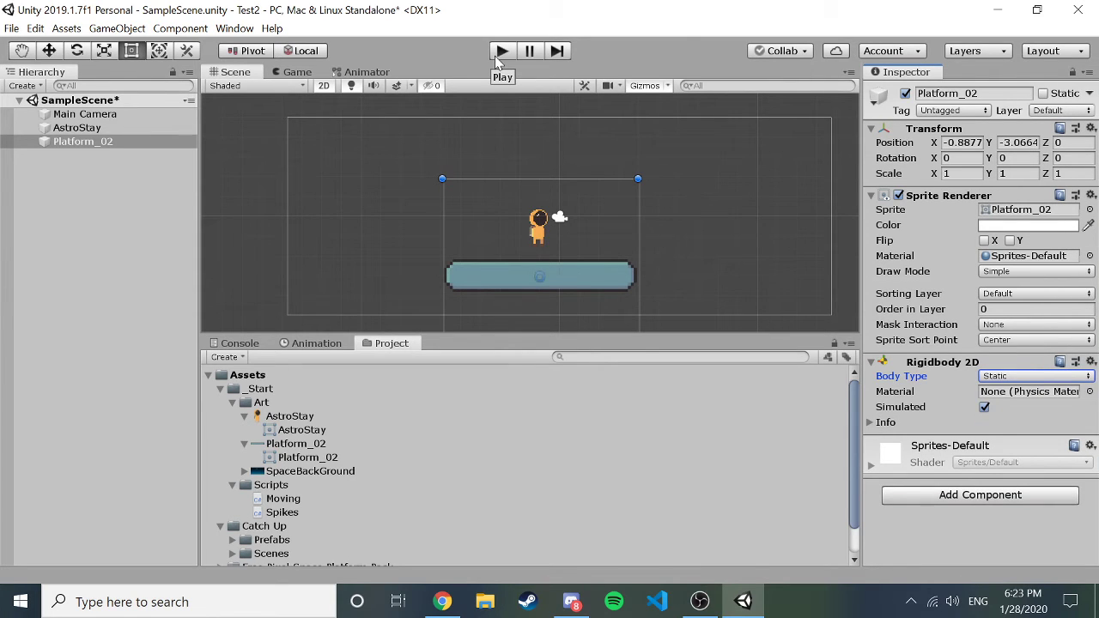
Deselect the platform and test-play the scene, then stop.
left_click(408, 151)
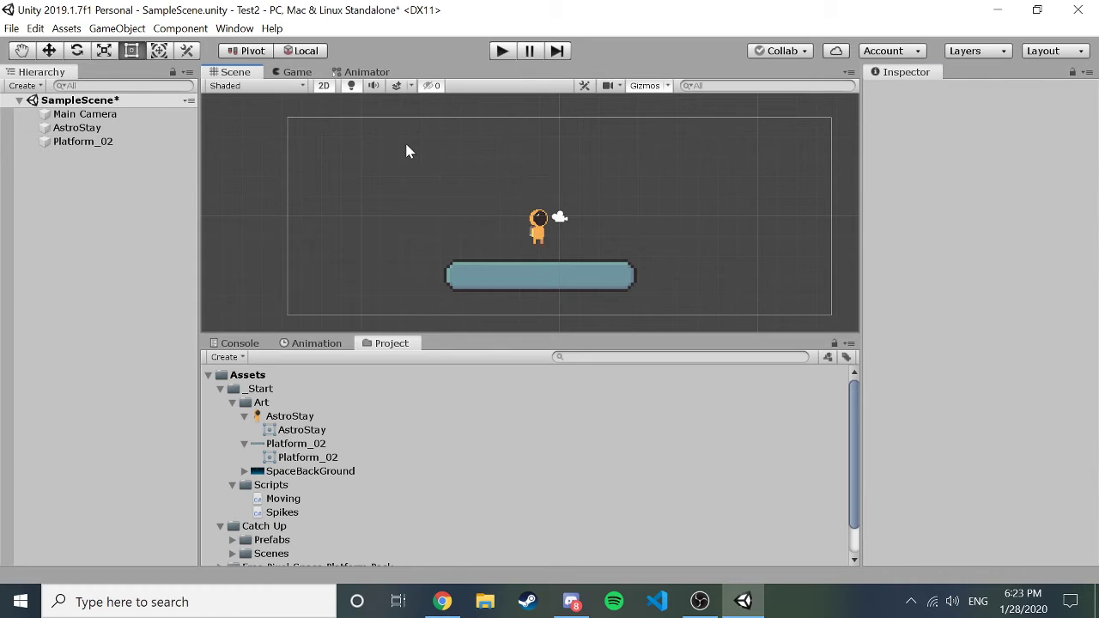
left_click(503, 52)
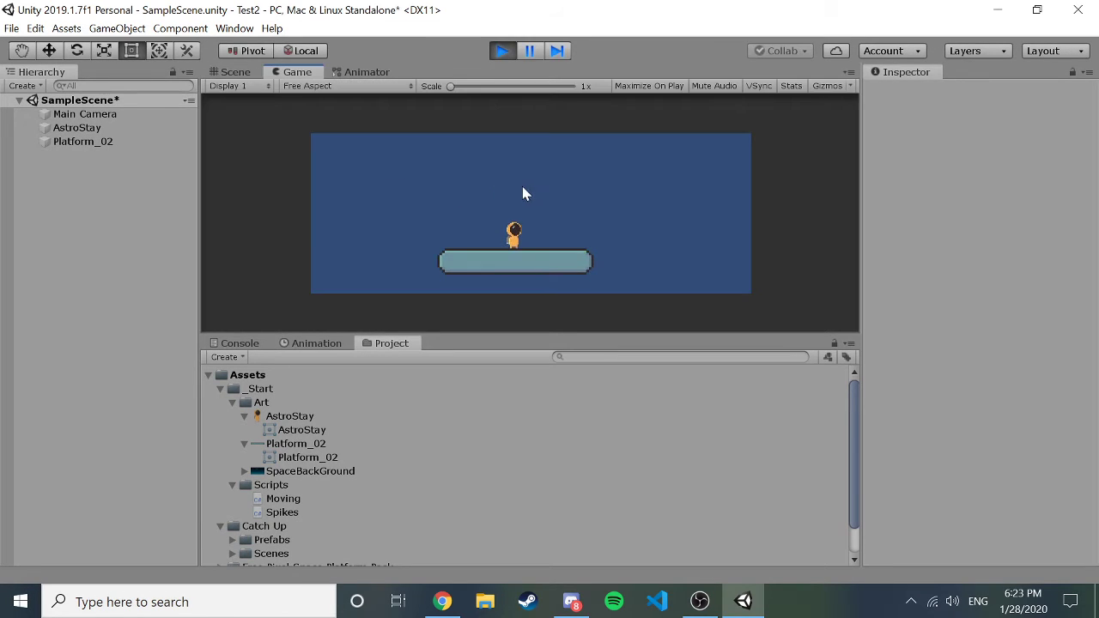
left_click(502, 51)
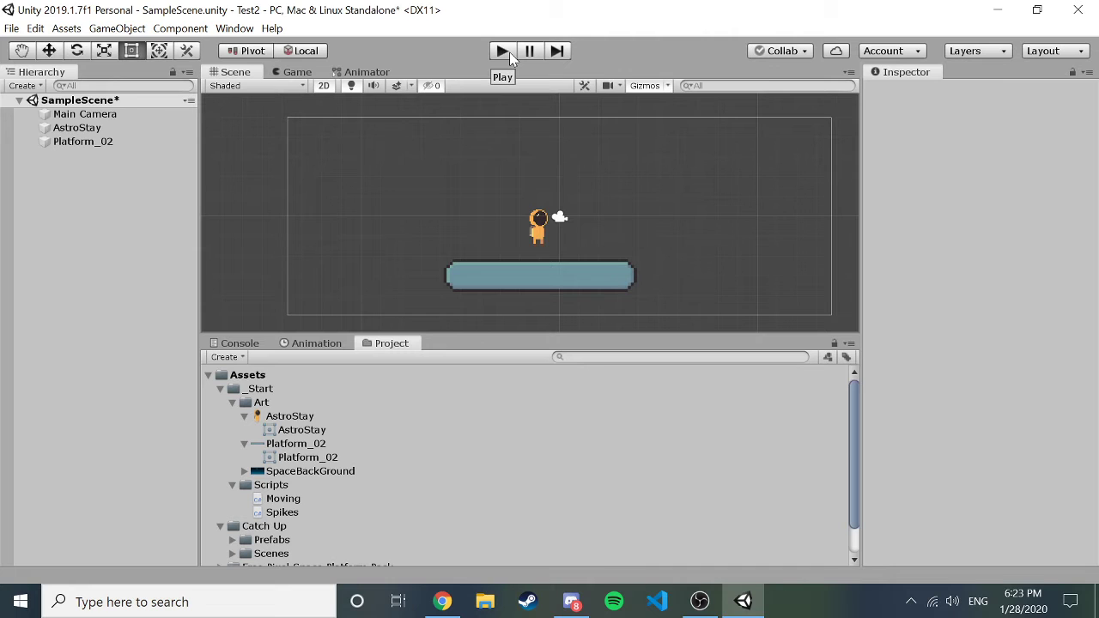
Add a Physics 2D Box Collider 2D to AstroStay.
left_click(72, 128)
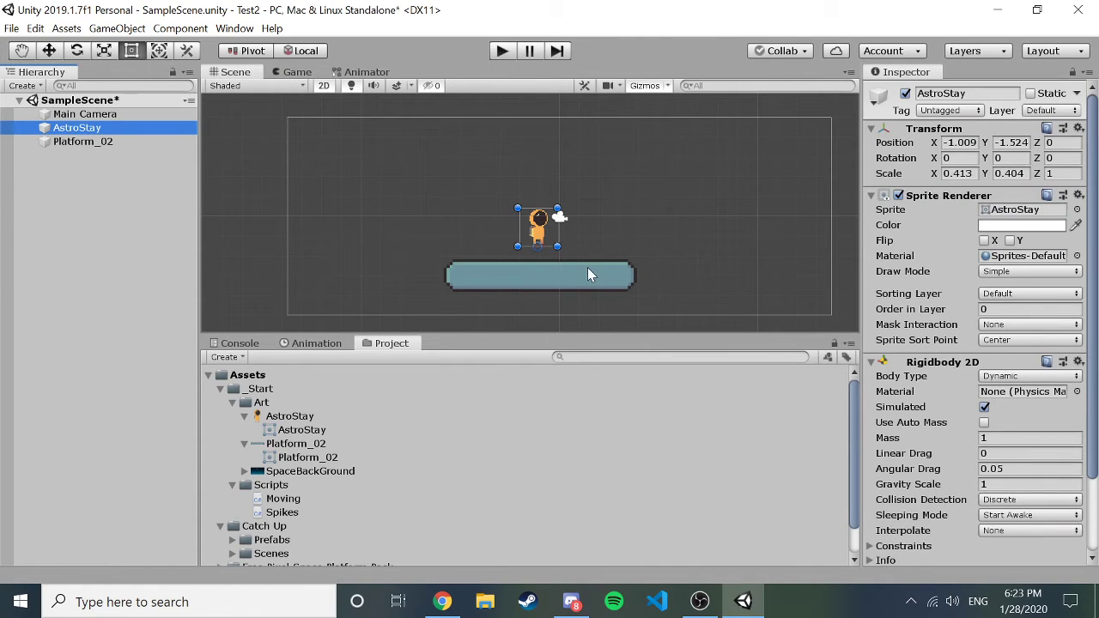
scroll(967, 331, "down", 3)
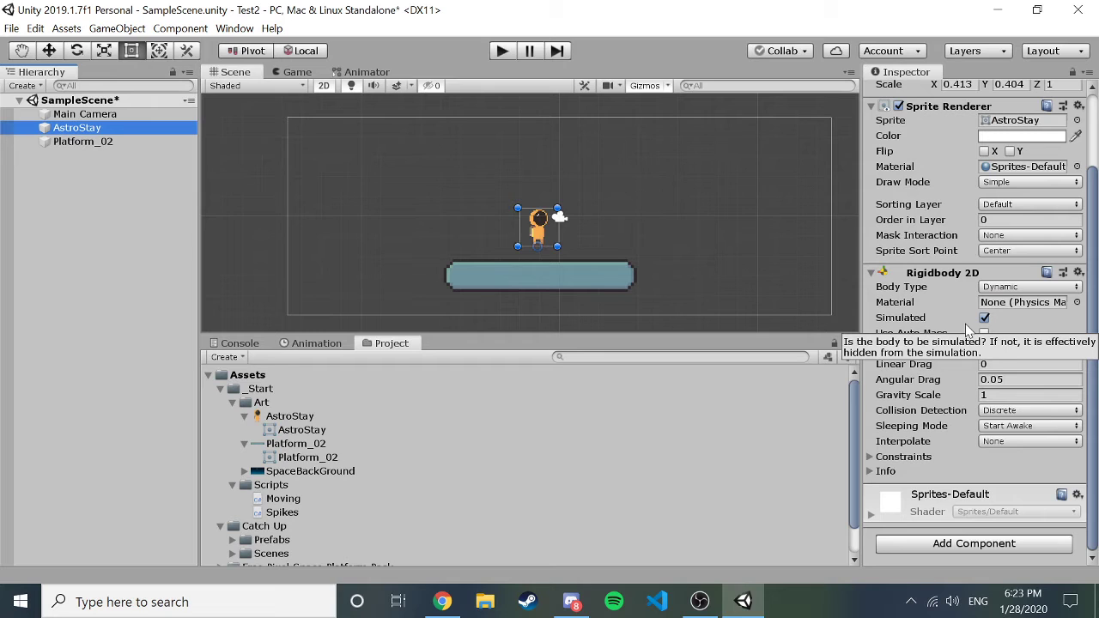
left_click(973, 543)
type("ri")
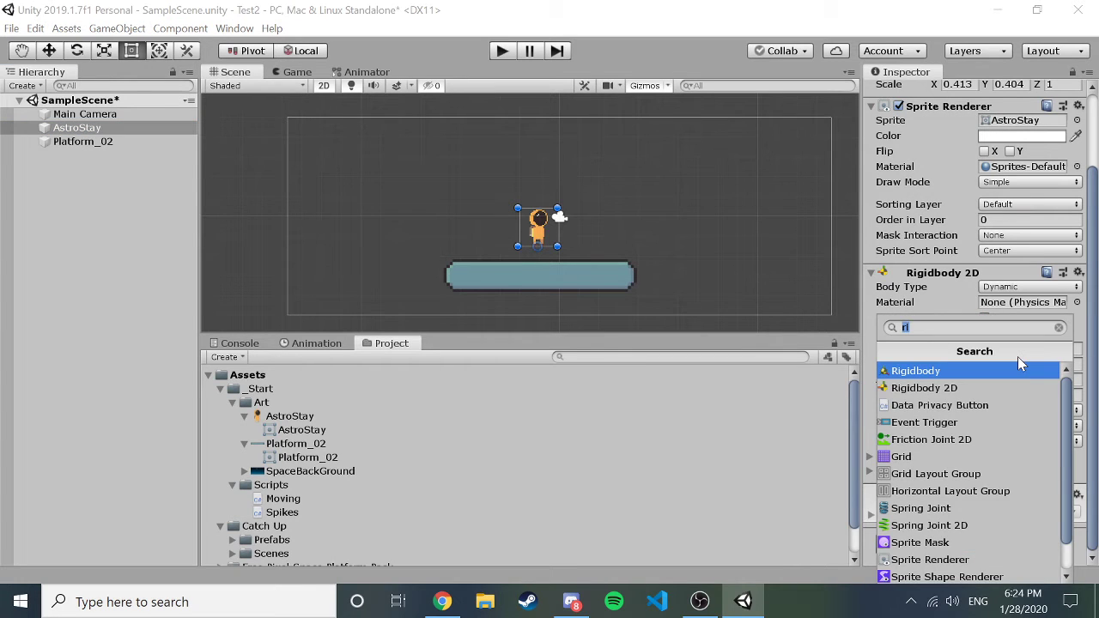
key("BackSpace")
scroll(977, 420, "down", 2)
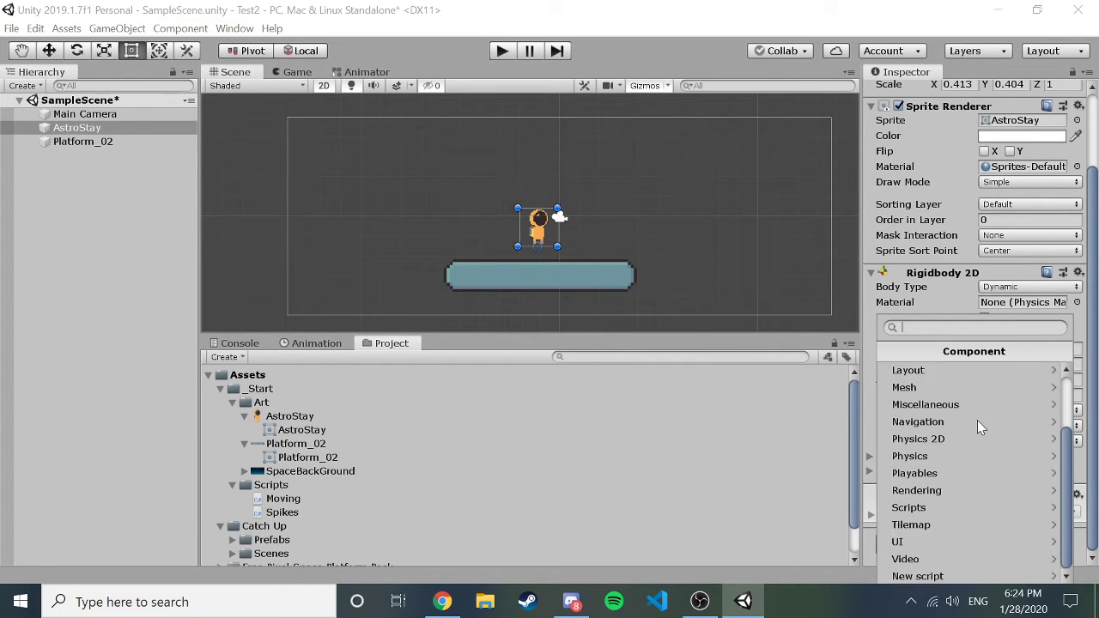
left_click(924, 443)
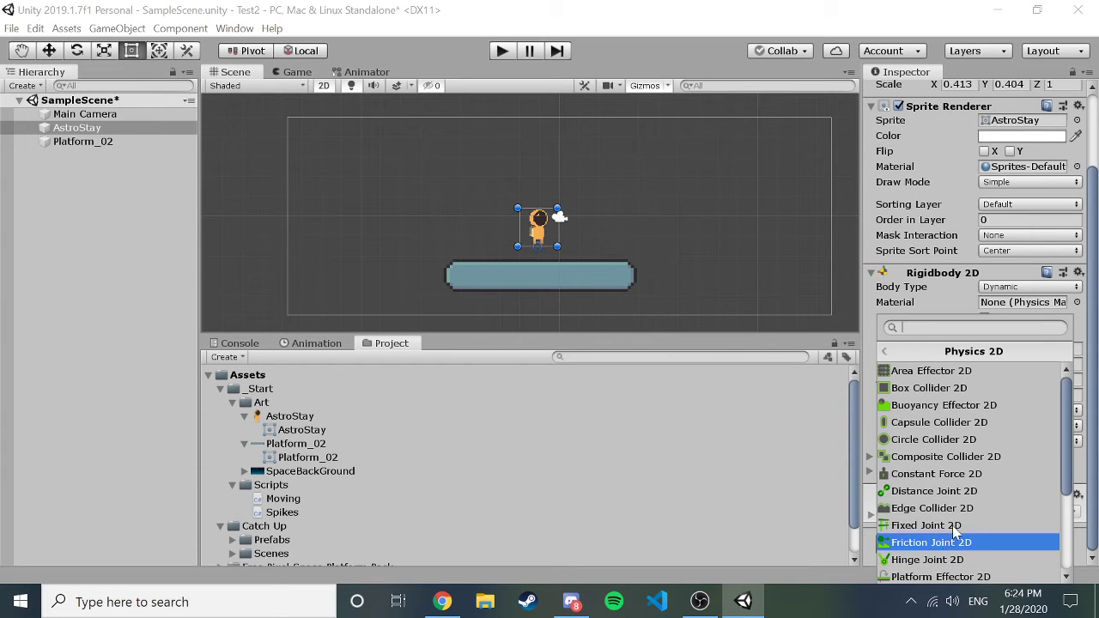
scroll(961, 508, "down", 5)
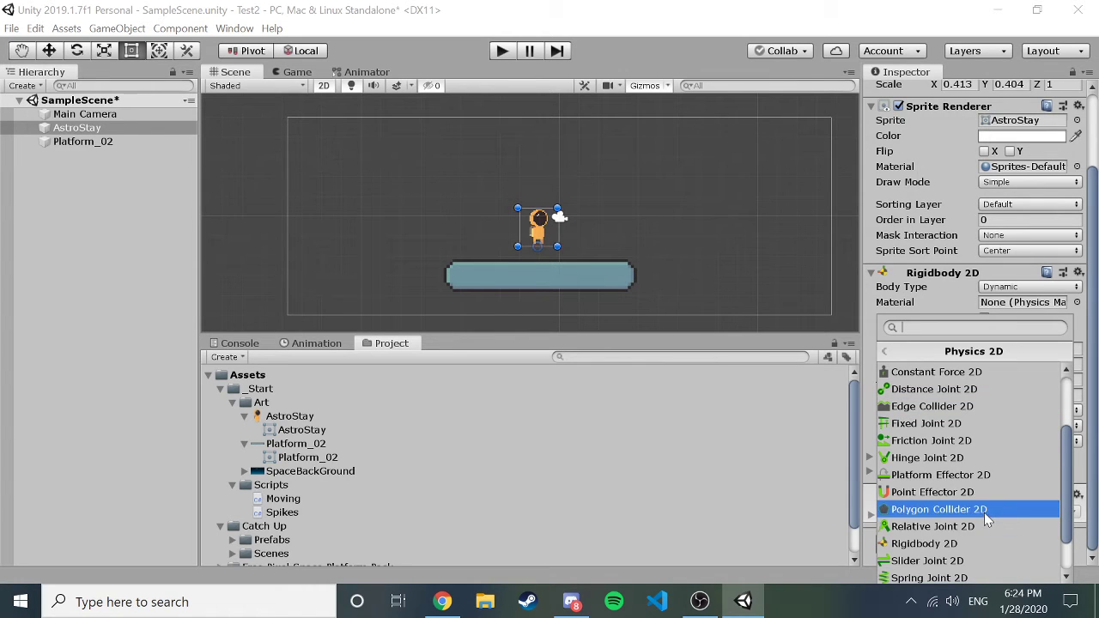
scroll(984, 513, "up", 5)
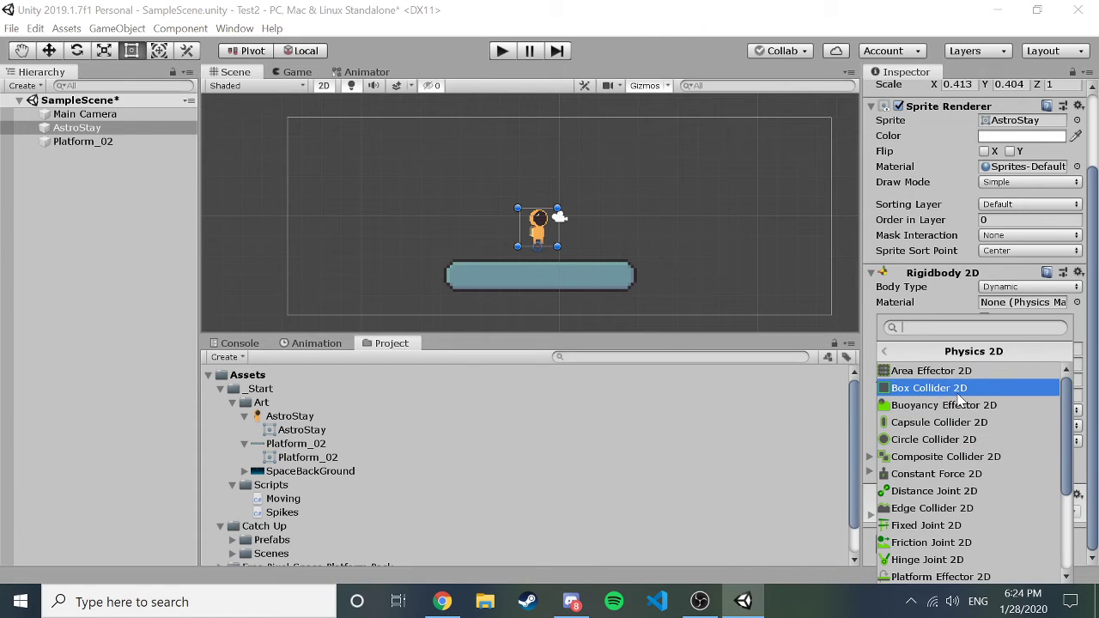
left_click(960, 390)
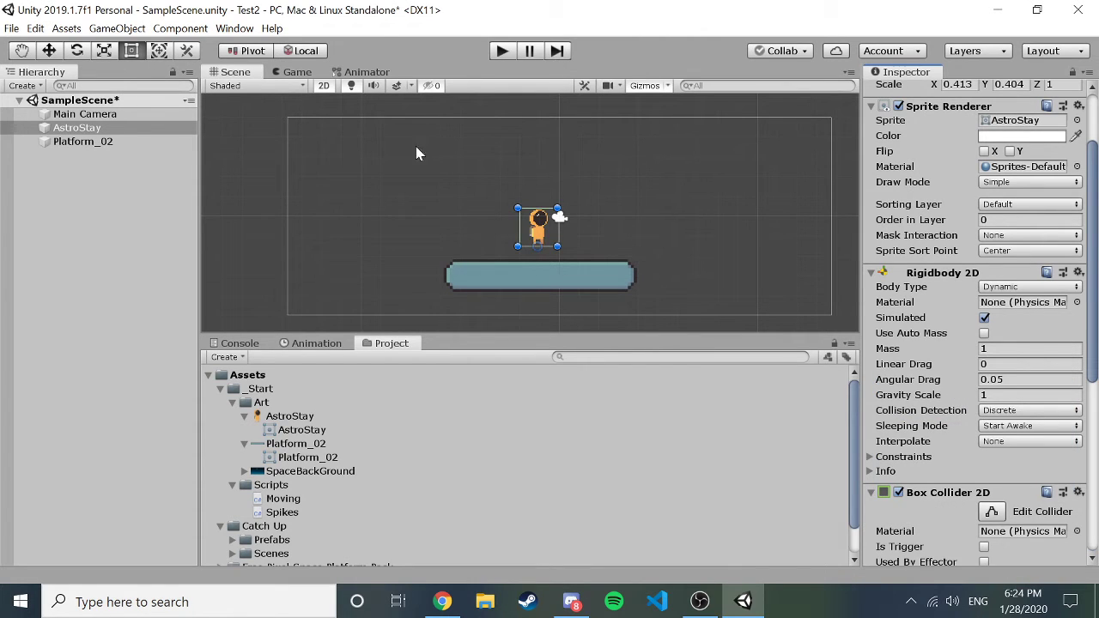
Test-play the scene, watching the astronaut fall below the platform, then select Platform_02.
left_click(491, 276)
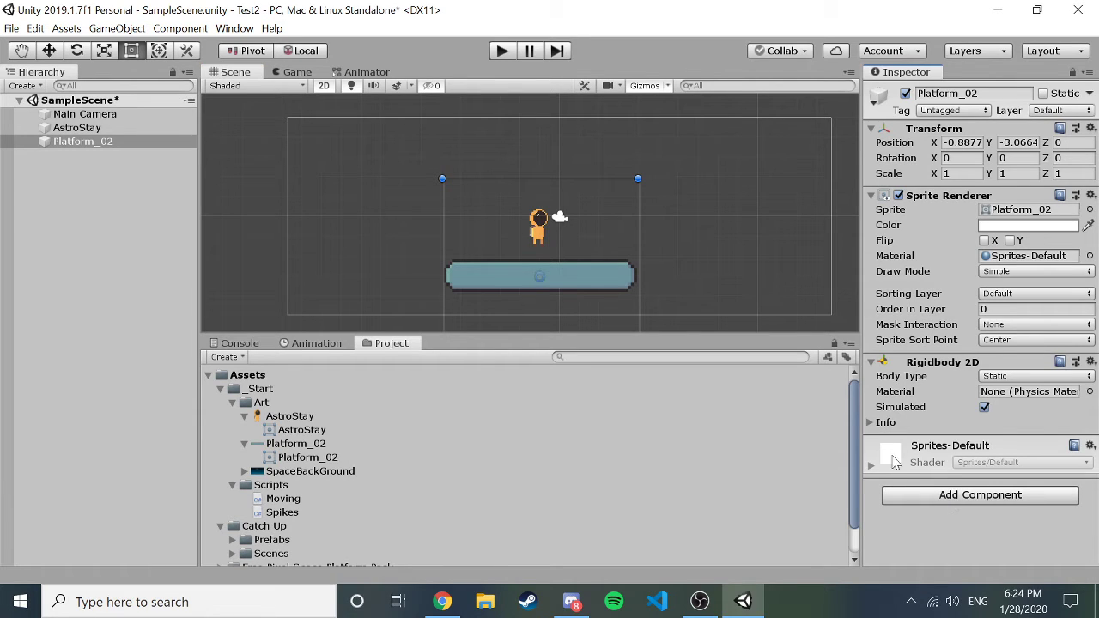
left_click(697, 193)
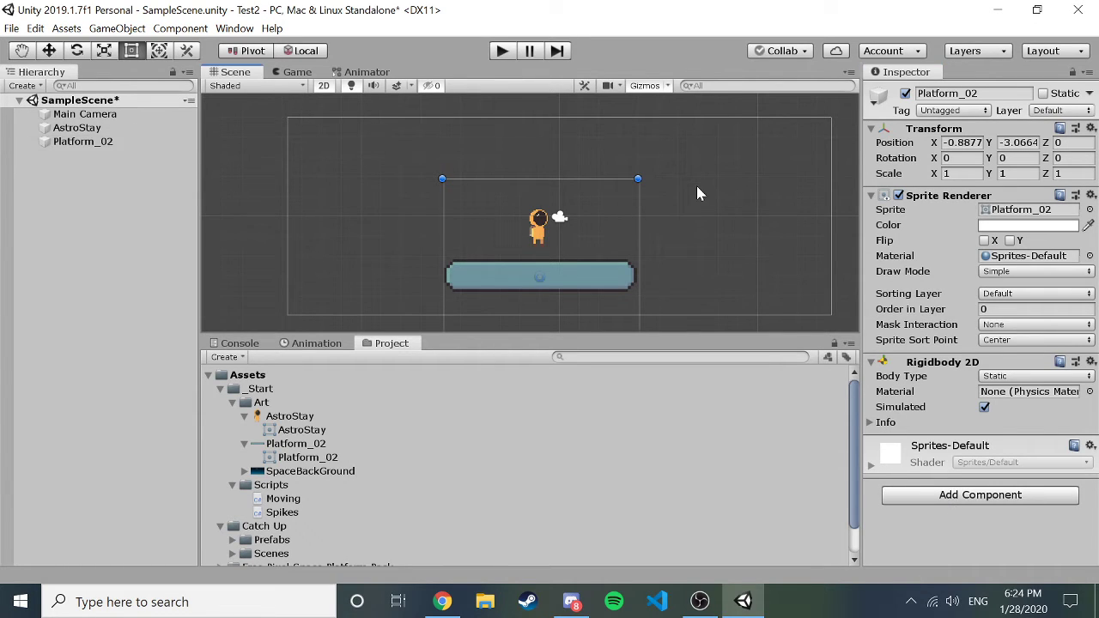
left_click(537, 226)
left_click(502, 51)
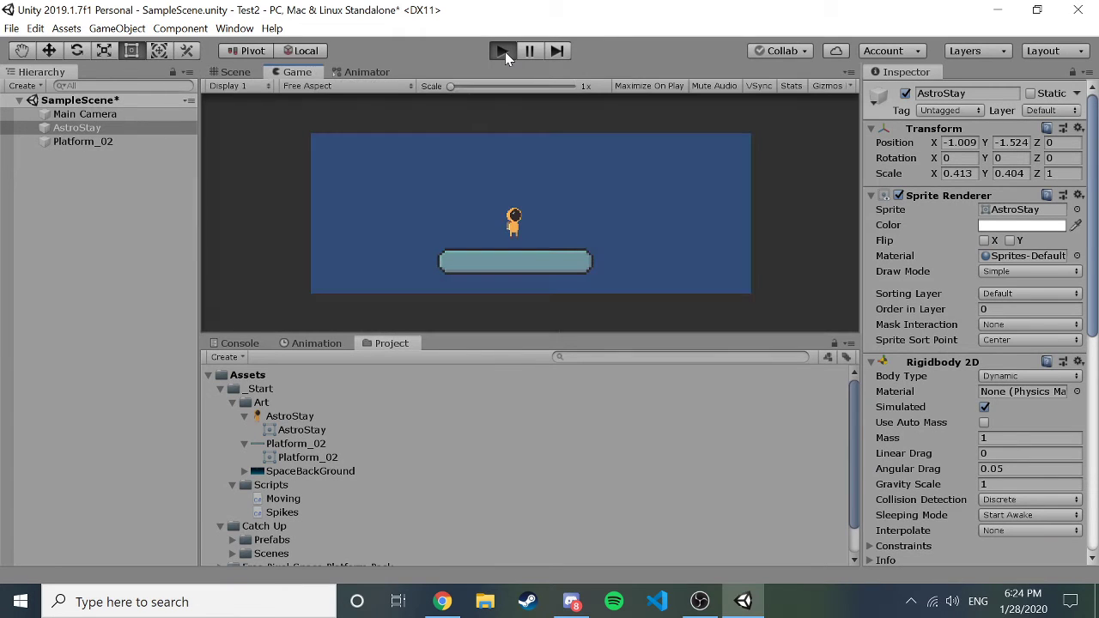
left_click(504, 51)
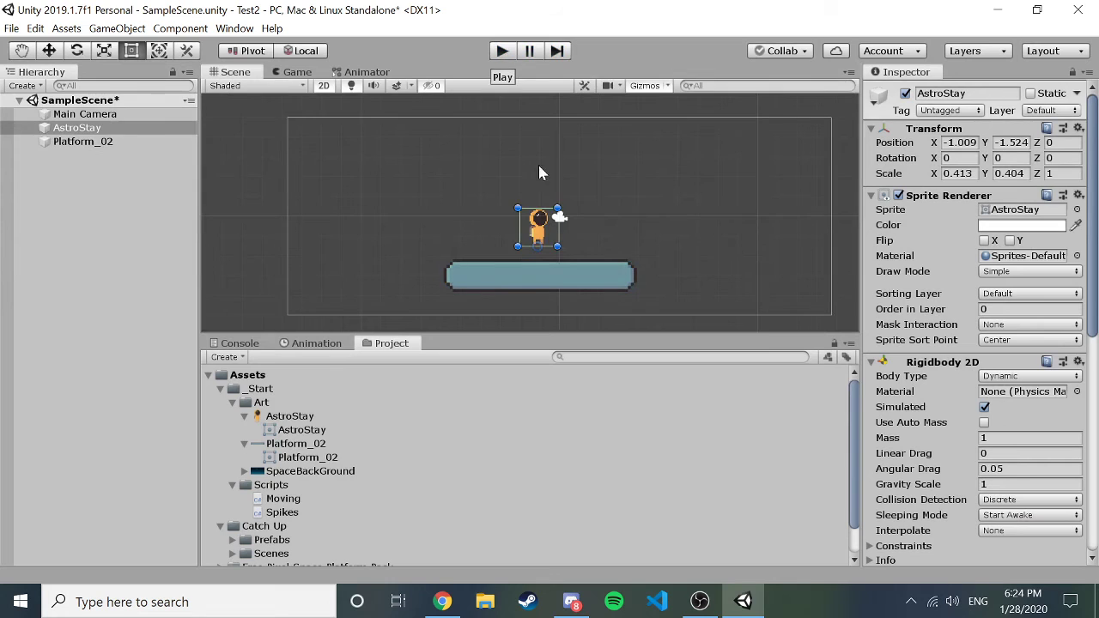
left_click(101, 142)
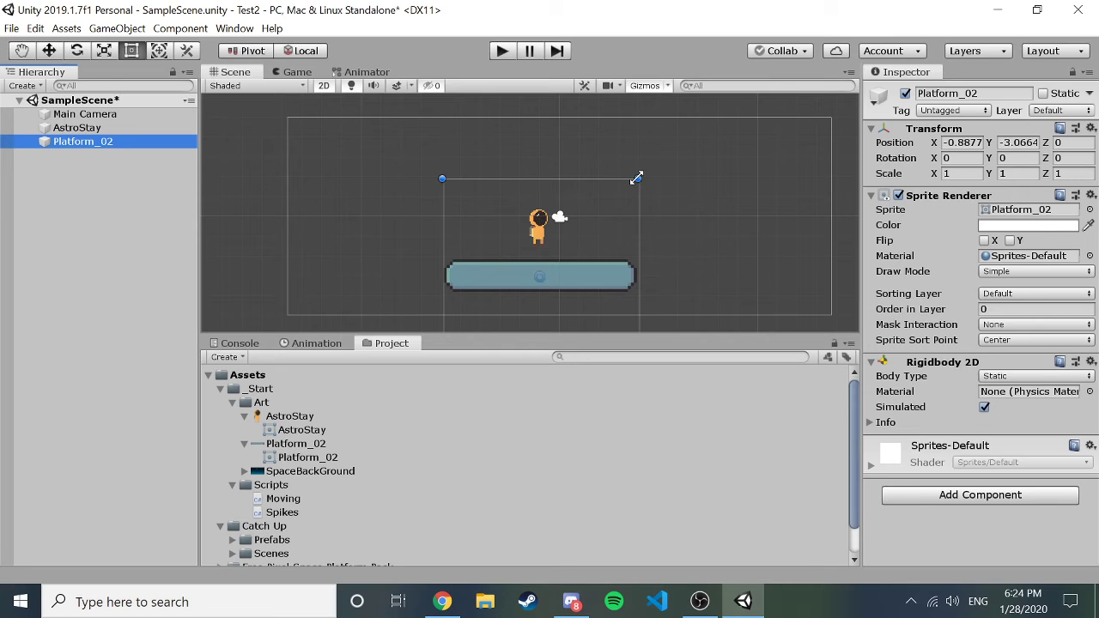
Rescale Platform_02 to about 0.991 × 1.039 and add a Box Collider 2D sized 9.9 × 9.9.
mouse_move(636, 178)
left_mouse_down()
mouse_move(640, 188)
mouse_move(636, 171)
left_mouse_up()
left_click(933, 495)
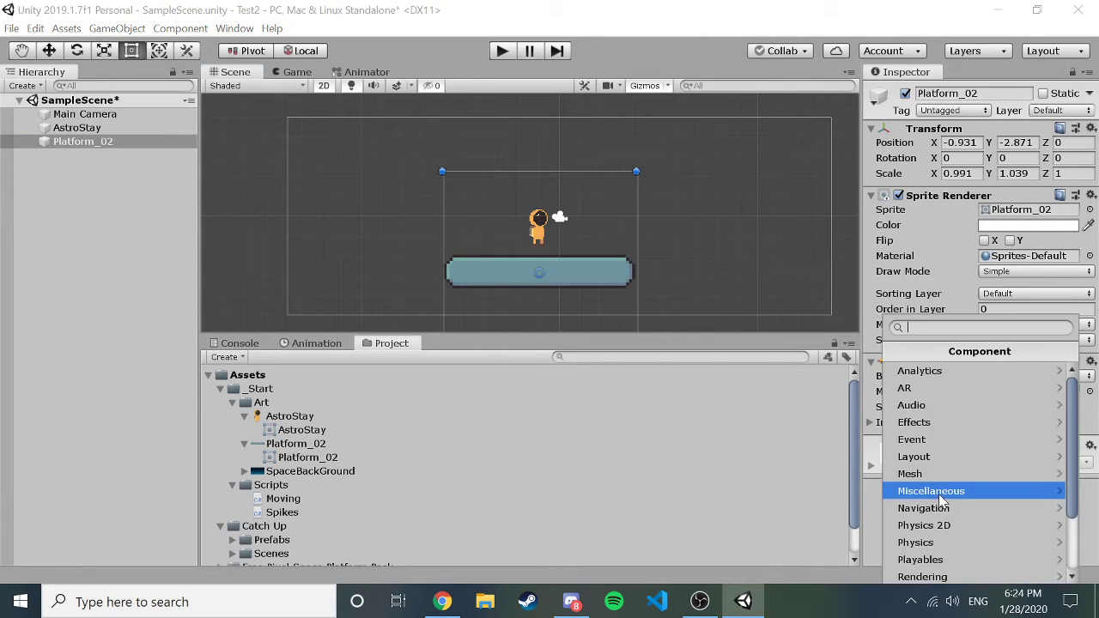
left_click(955, 533)
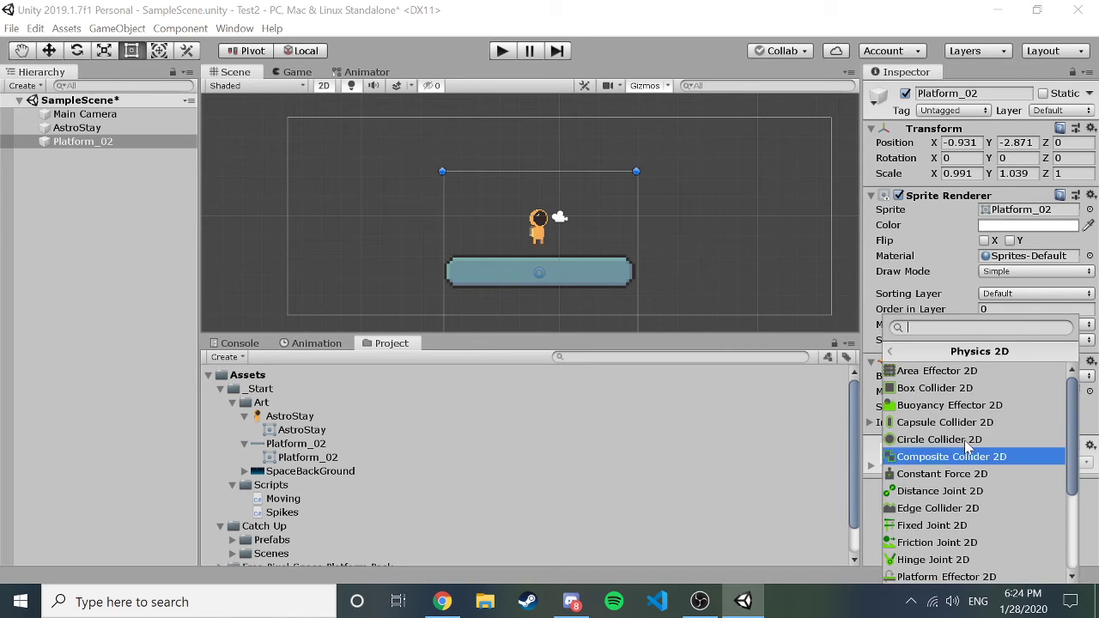
left_click(992, 390)
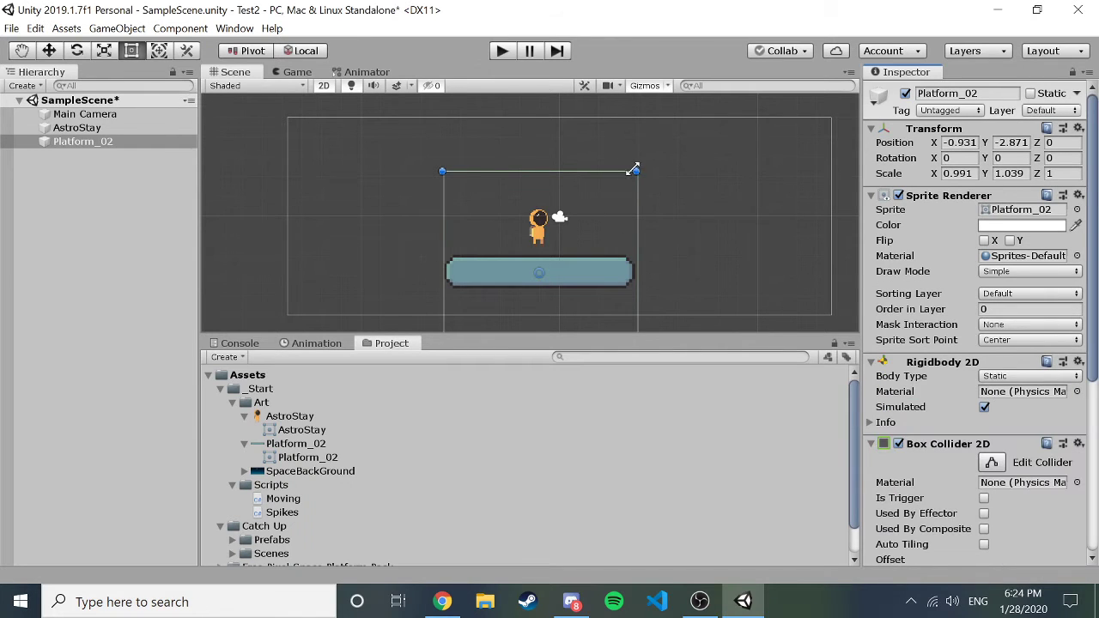
scroll(921, 452, "down", 5)
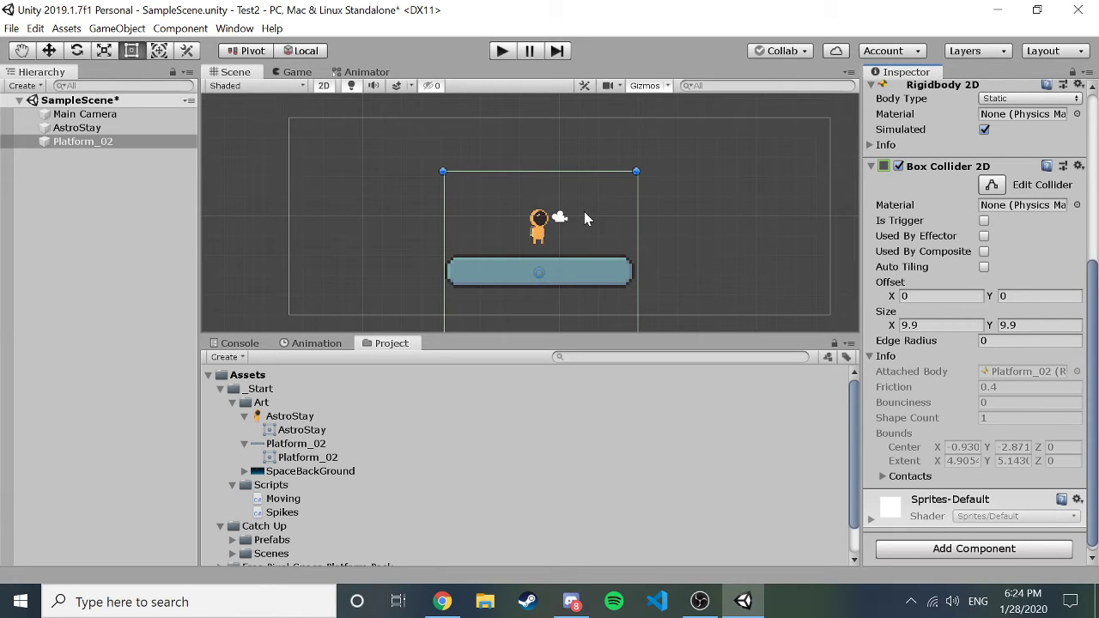
scroll(944, 343, "up", 3)
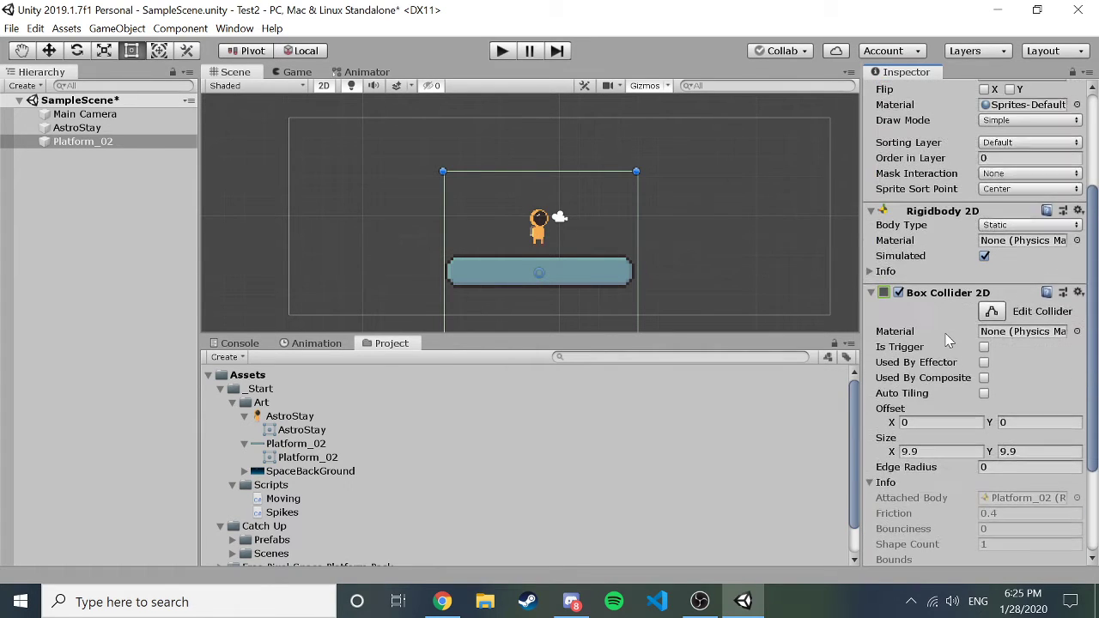
scroll(947, 339, "up", 1)
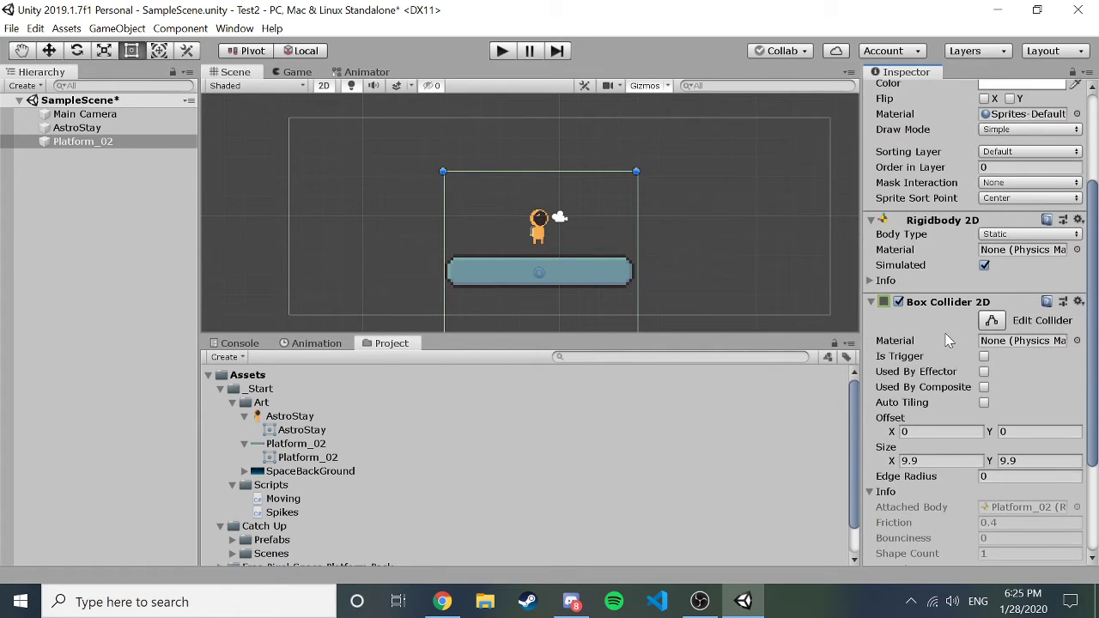
left_click(710, 245)
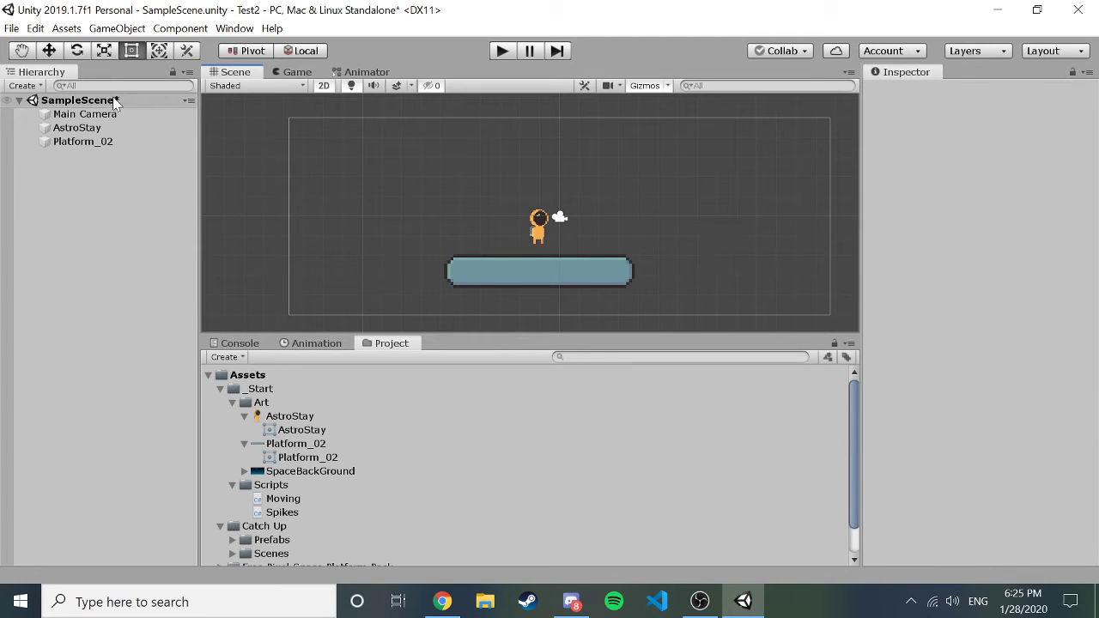
left_click(72, 144)
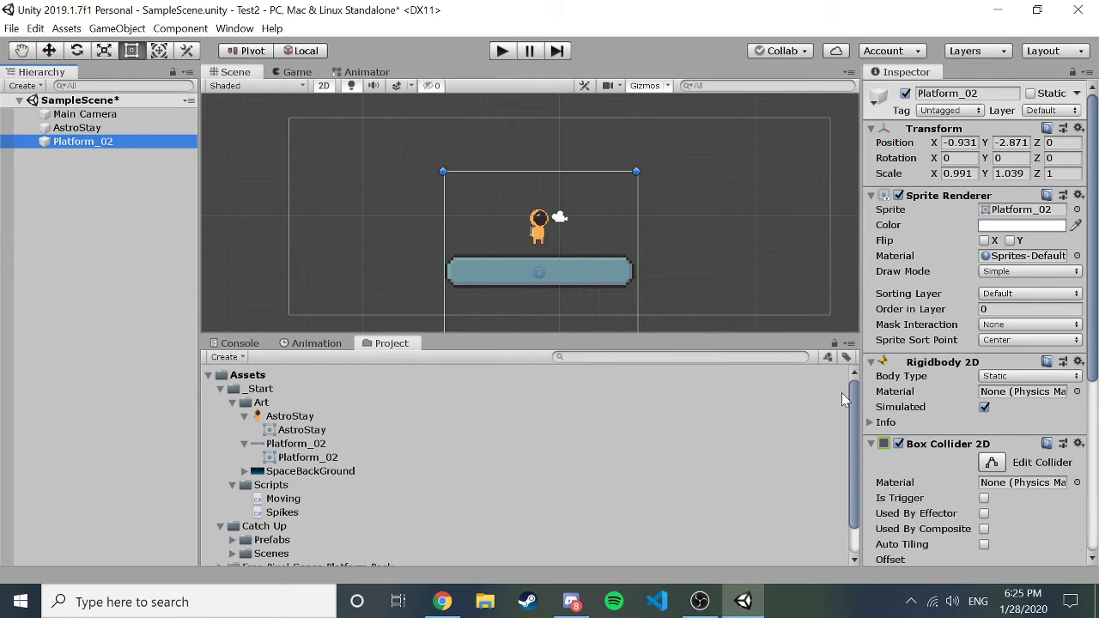
scroll(950, 429, "down", 5)
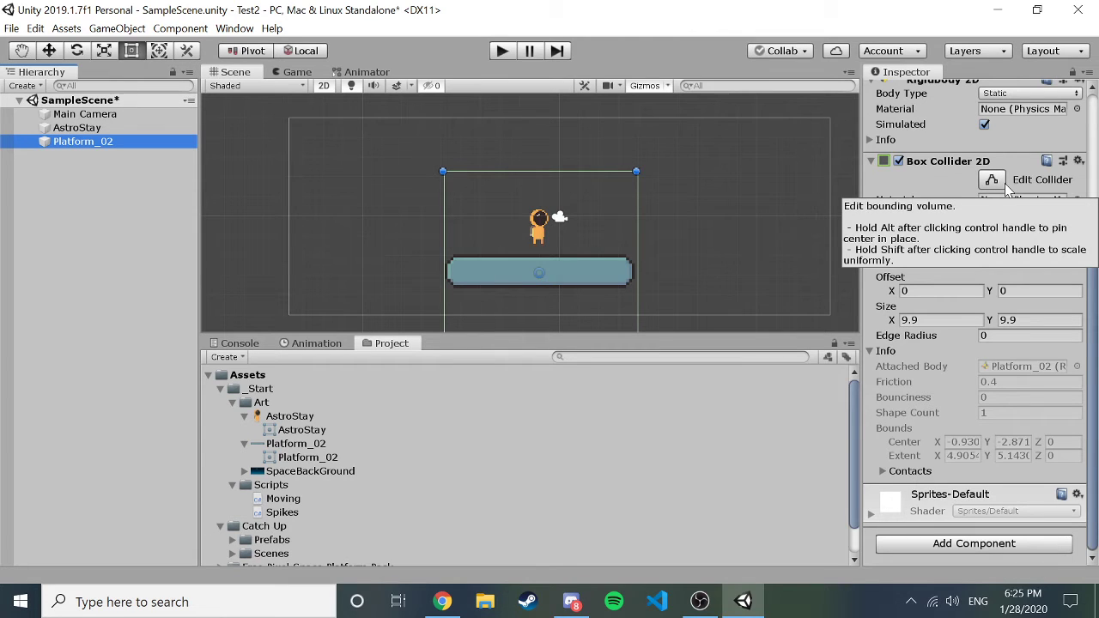
Drag the collider's top and bottom edges in to 9.9 × 1.8 with Y offset 0.064.
left_click(991, 179)
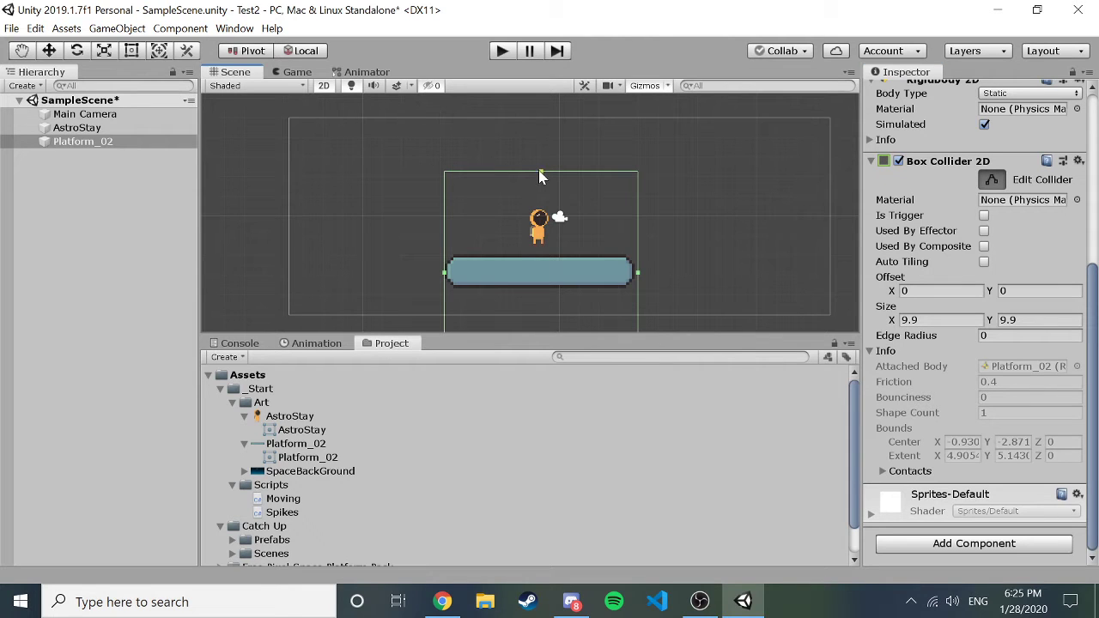
left_click_drag(539, 171, 549, 251)
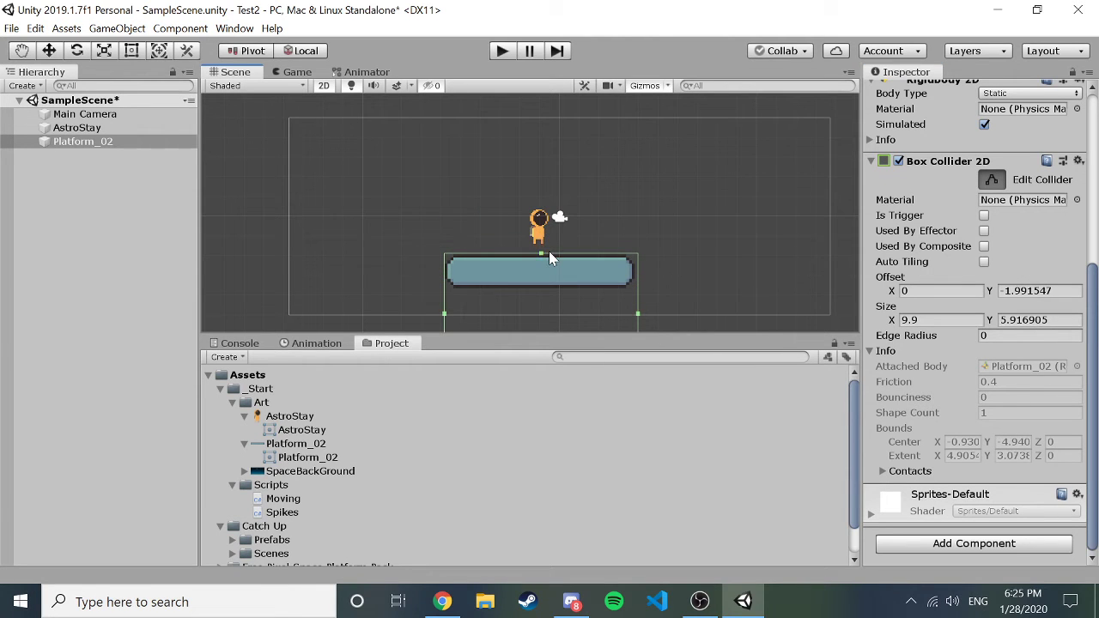
scroll(622, 272, "down", 4)
scroll(622, 271, "down", 2)
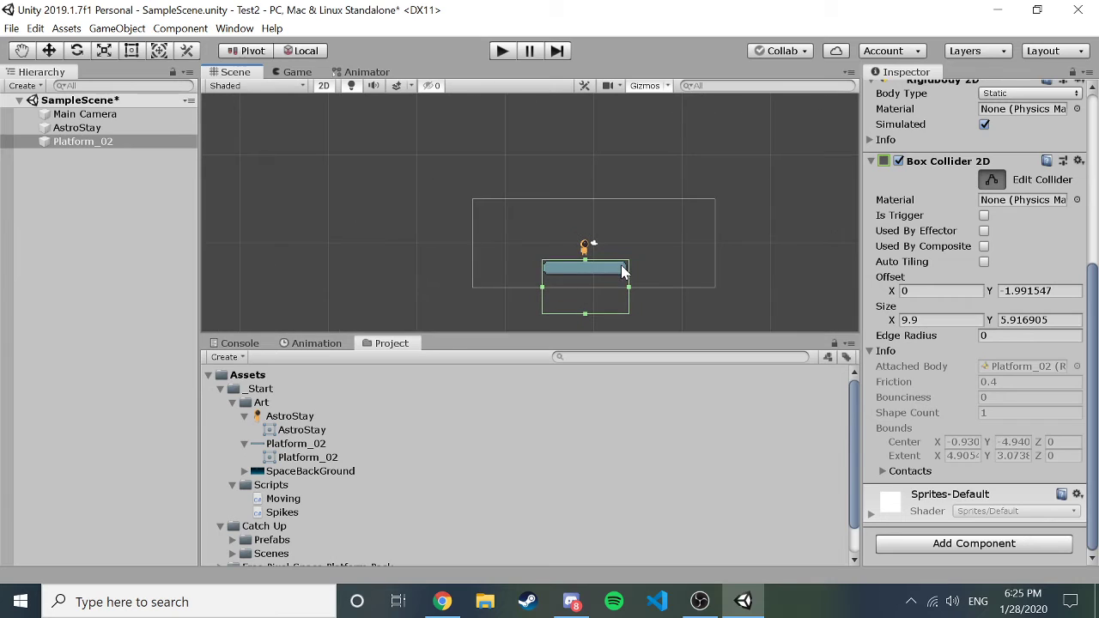
left_click_drag(584, 314, 582, 281)
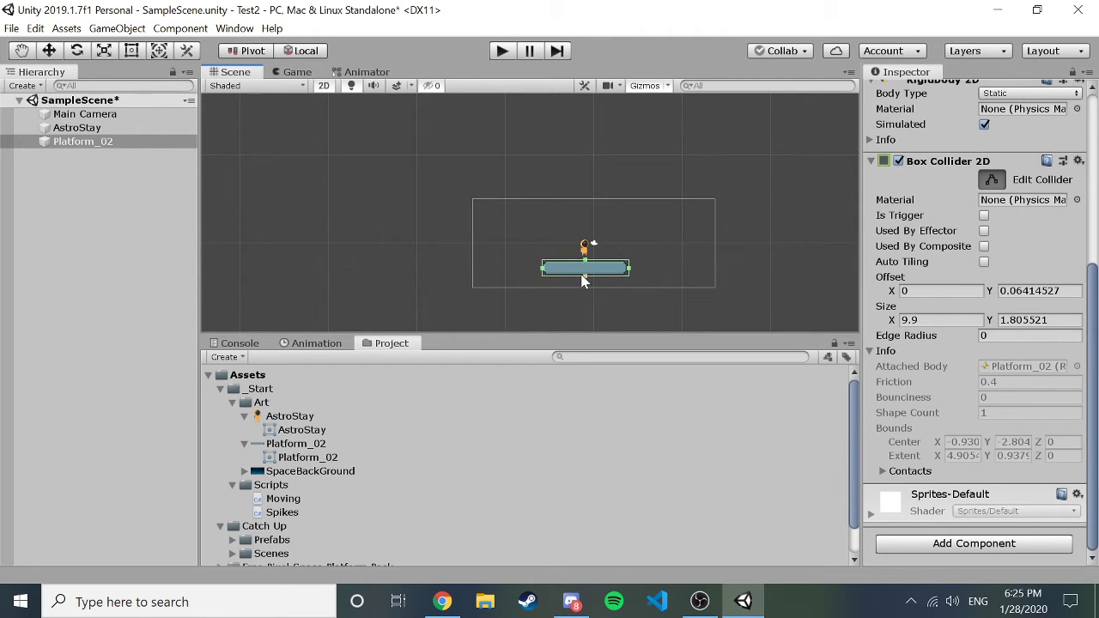
scroll(623, 265, "up", 2)
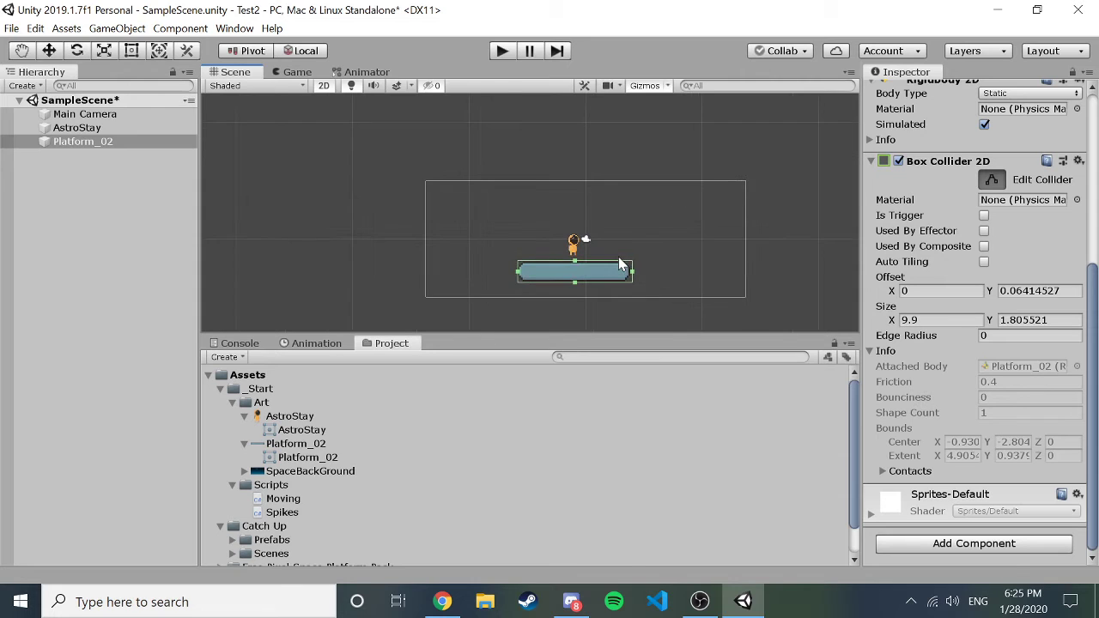
scroll(623, 264, "up", 5)
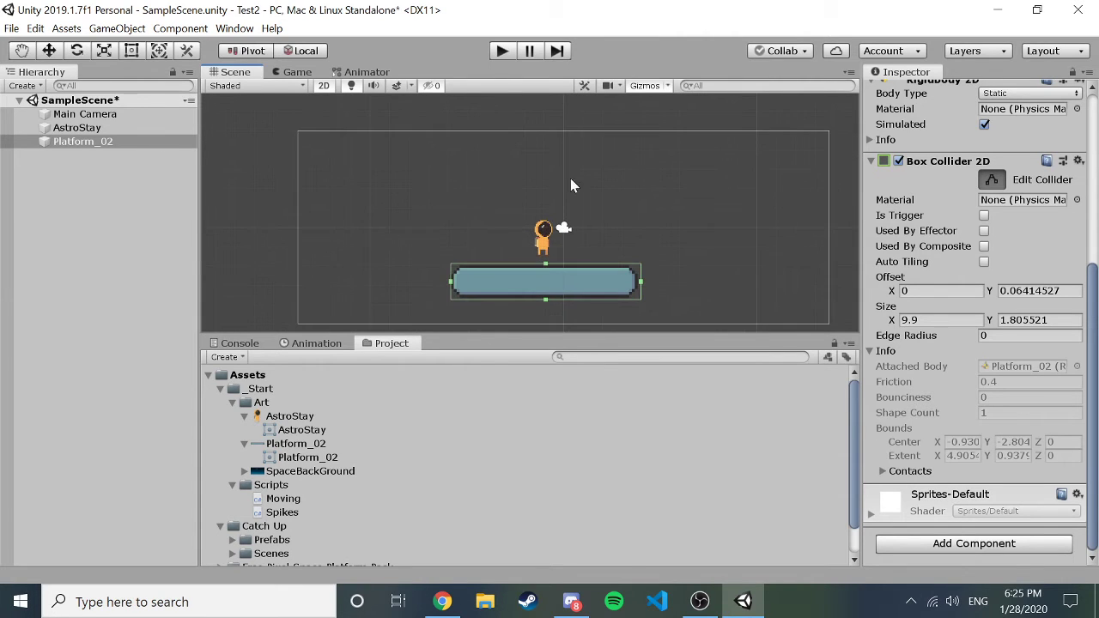
left_click(103, 259)
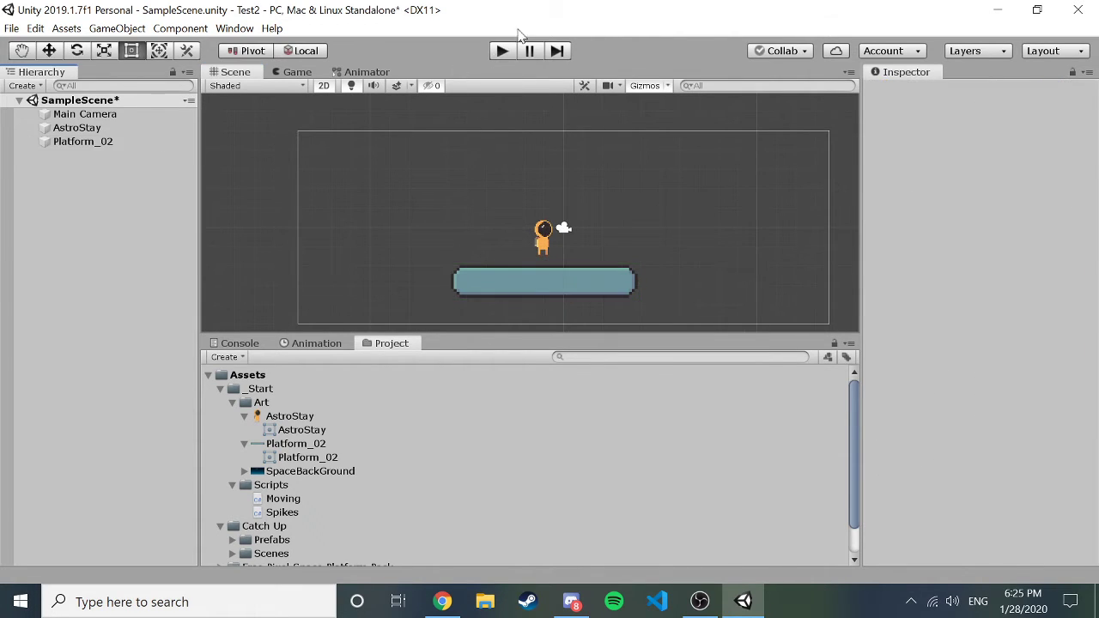
left_click(502, 52)
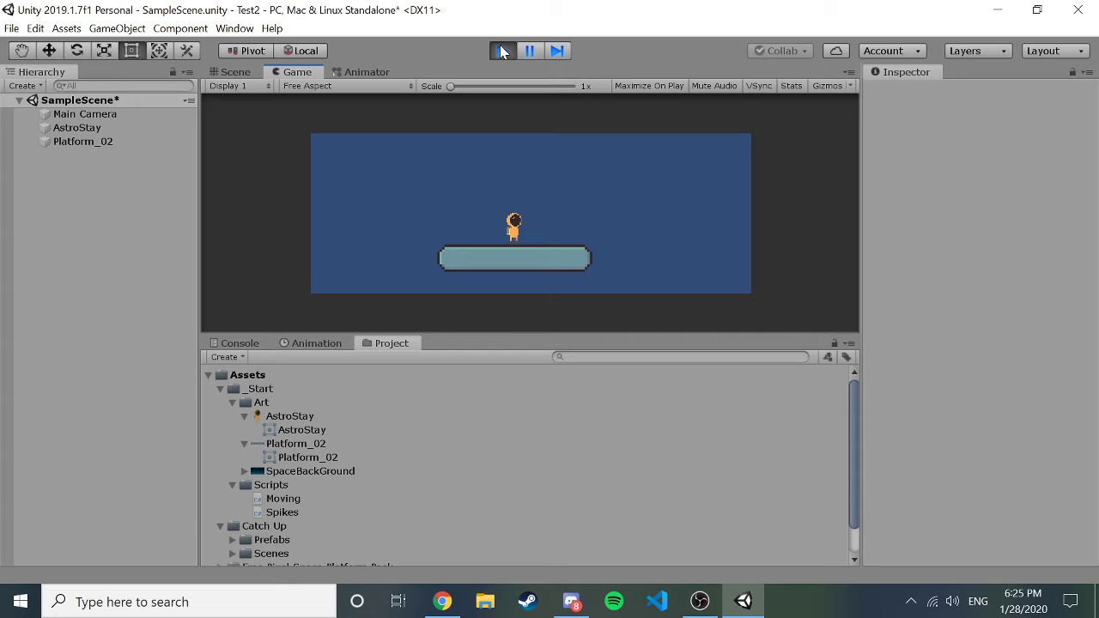
left_click(502, 52)
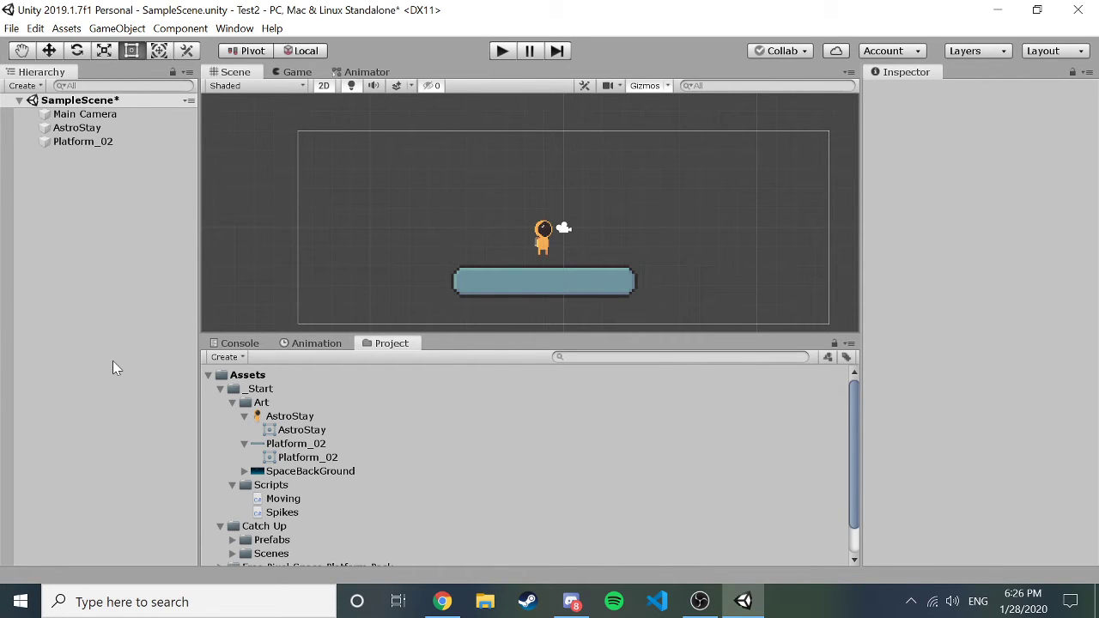
Review AstroStay's Inspector components, then collapse the _Start folder in Assets.
left_click(544, 242)
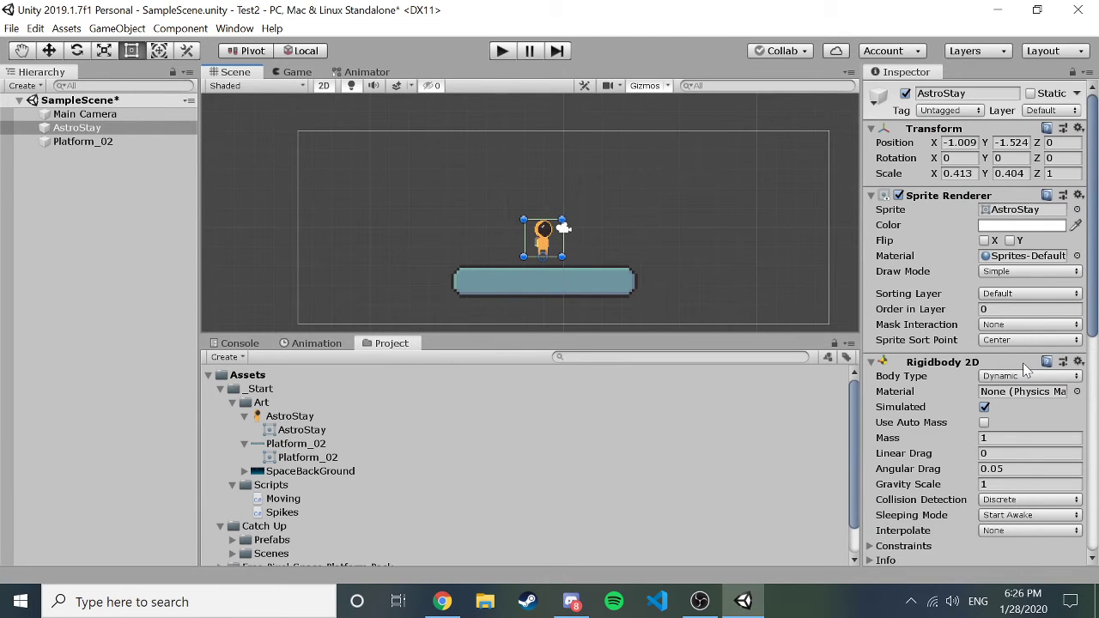
scroll(1022, 370, "down", 5)
scroll(1022, 369, "up", 5)
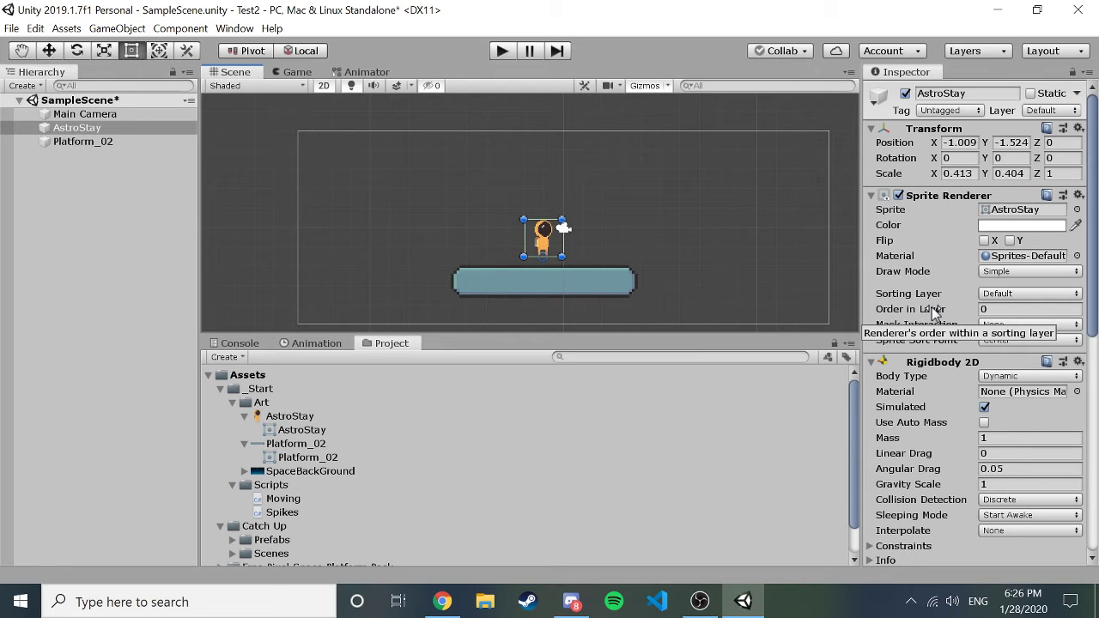
left_click(220, 388)
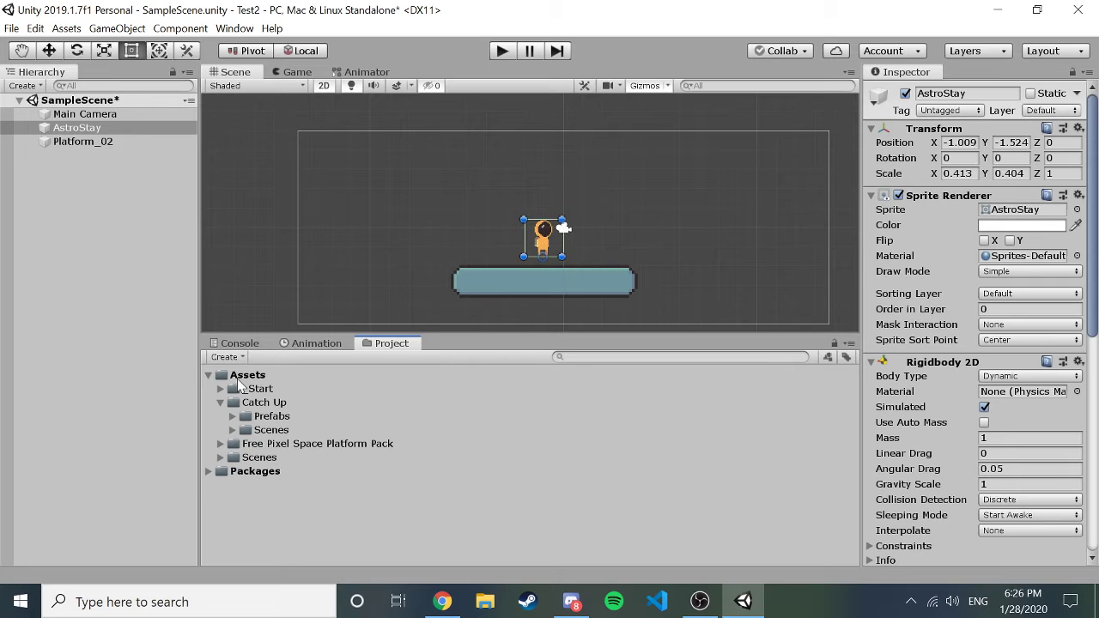
Create a new folder named 'Prefabs' directly under Assets in the Project panel.
left_click(219, 402)
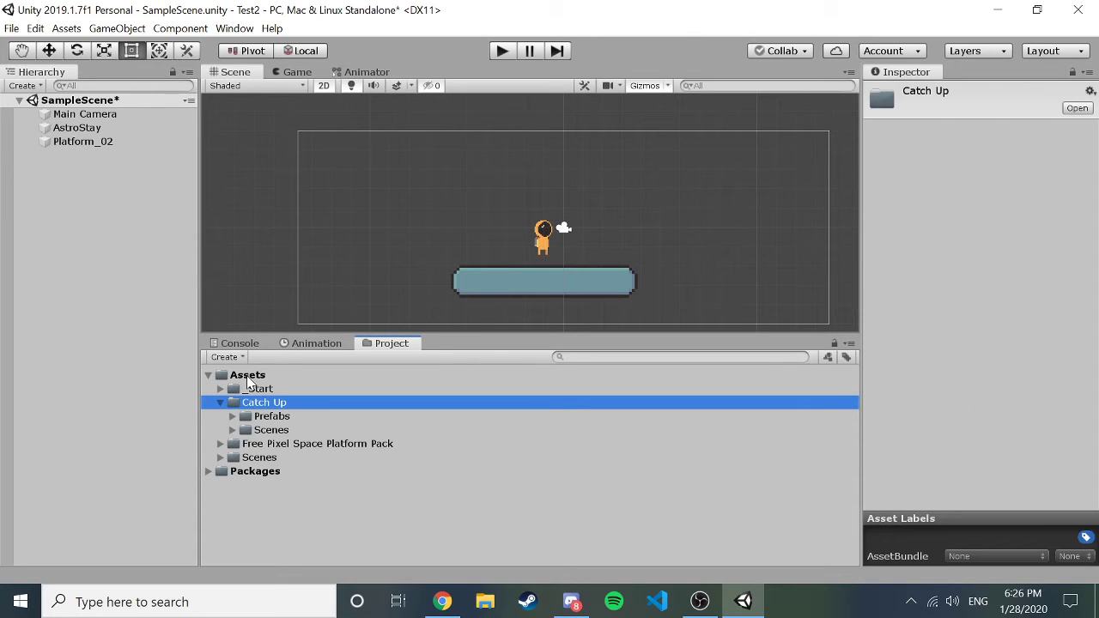
left_click(246, 375)
left_click(240, 359)
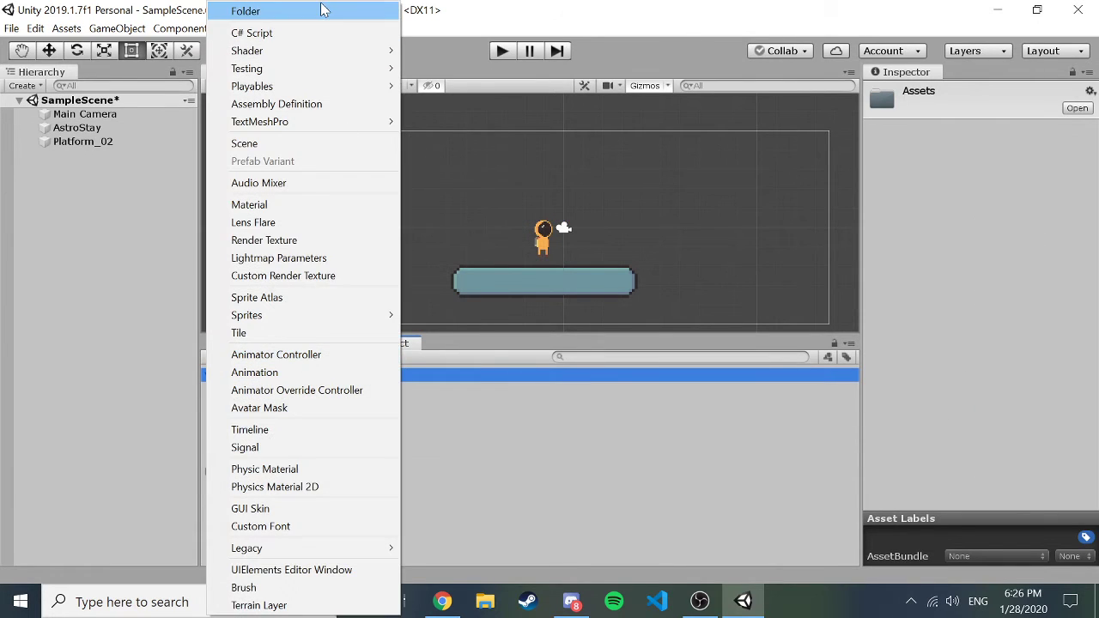
left_click(34, 416)
left_click(264, 375)
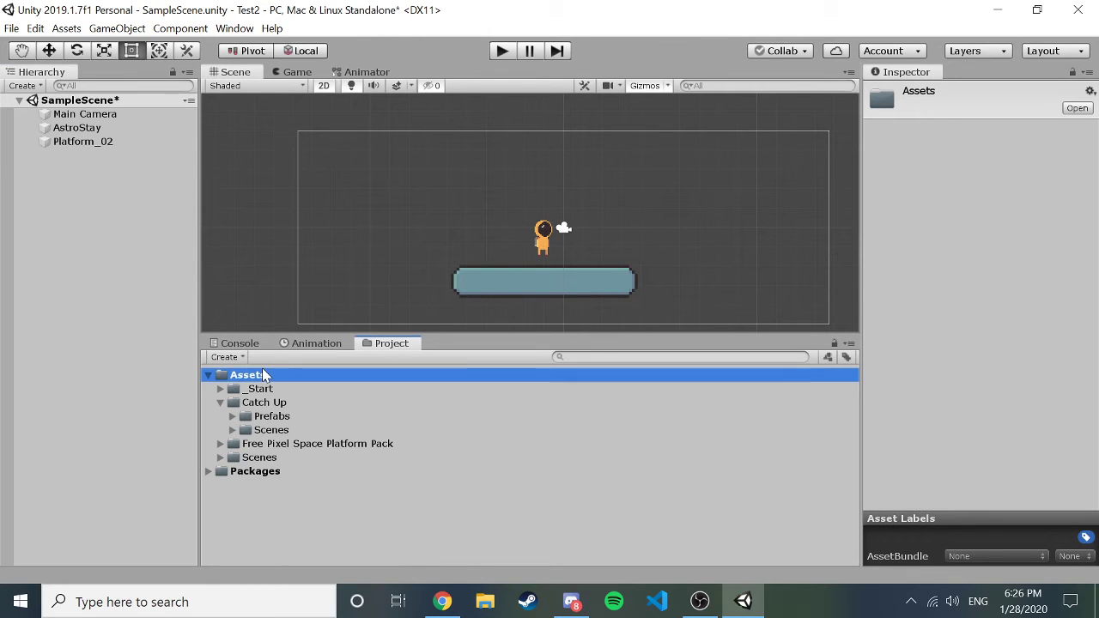
left_click(239, 359)
left_click(277, 15)
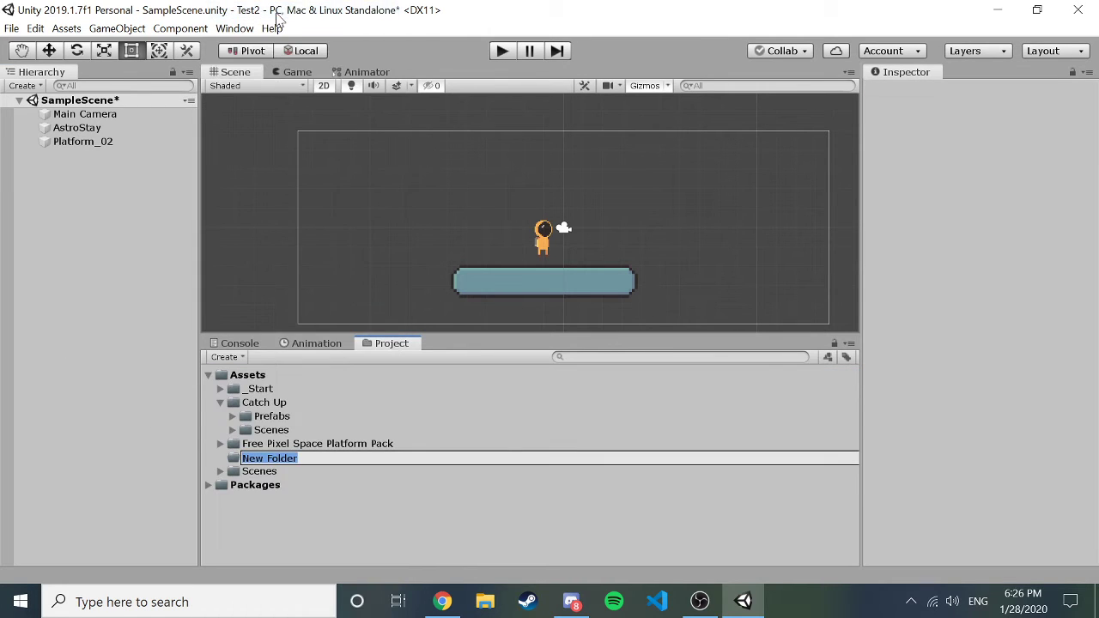
type("Prefabs")
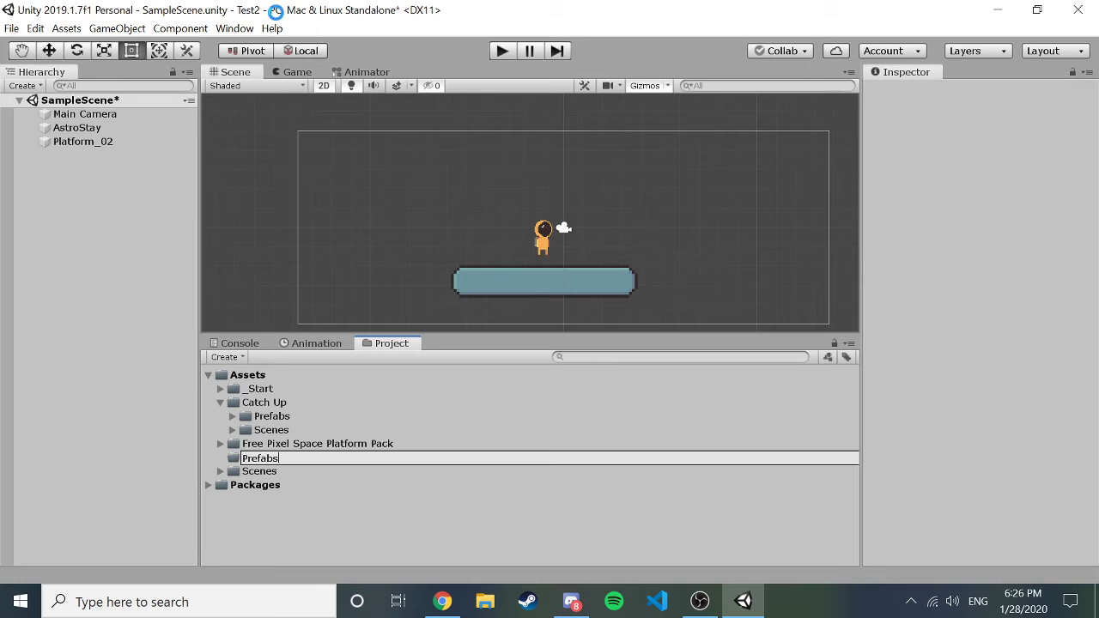
key("Return")
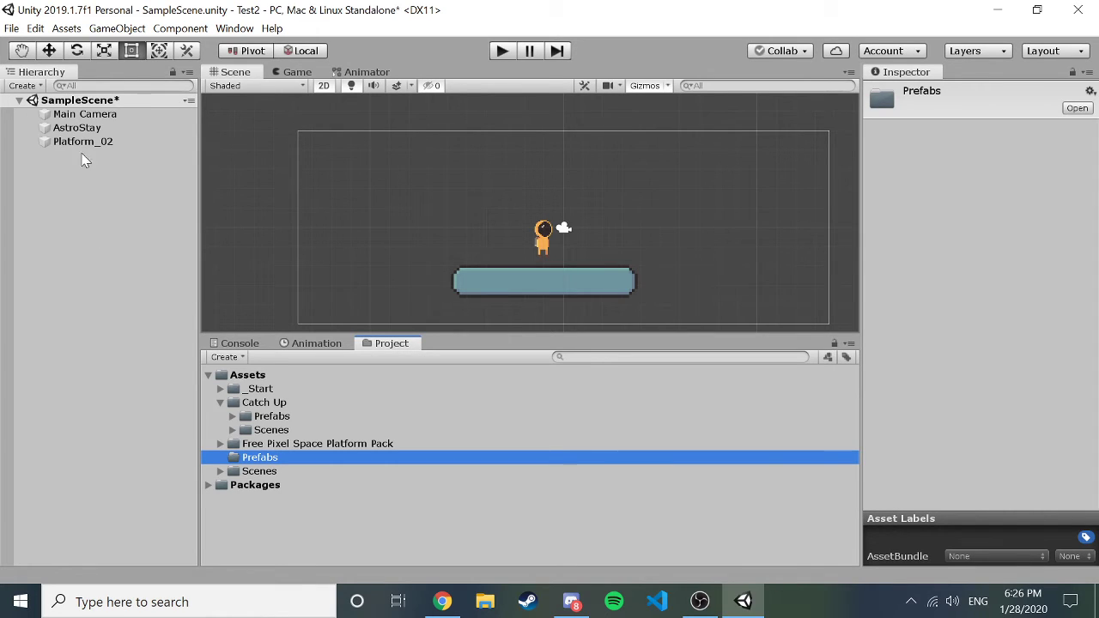
Make AstroStay a prefab in the Prefabs folder, then test-place copies and delete them.
left_click_drag(76, 128, 478, 188)
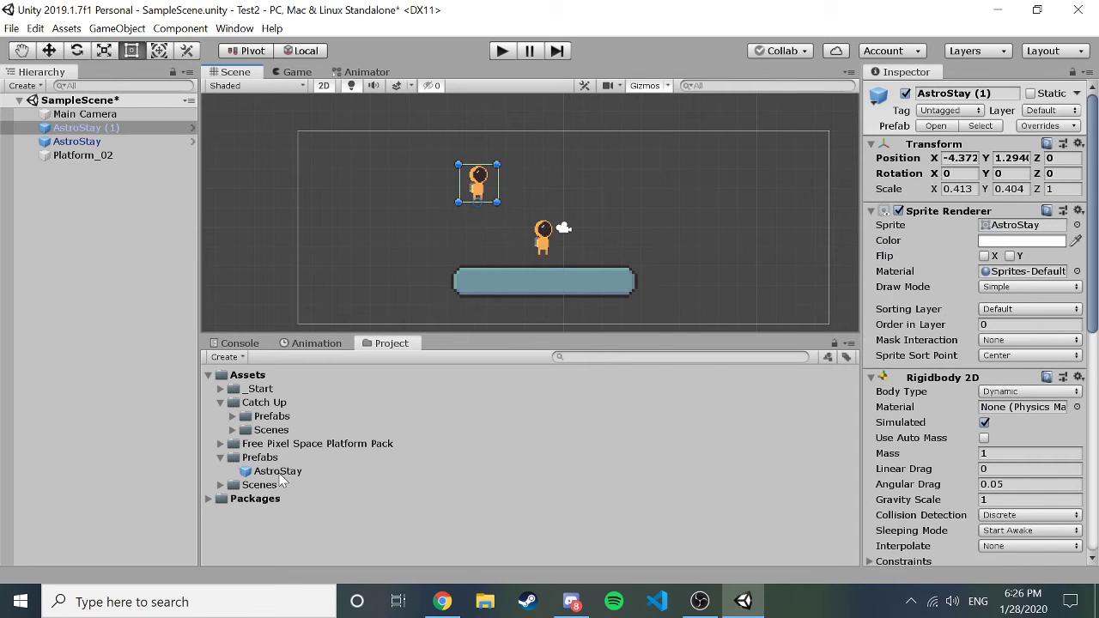
left_click_drag(297, 475, 626, 166)
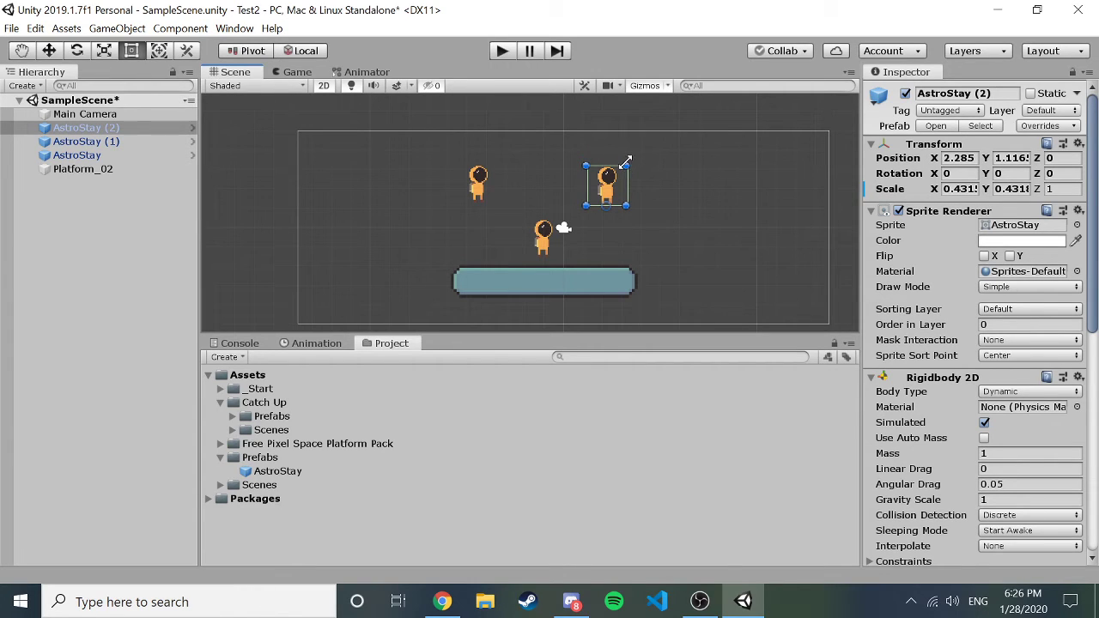
key("Delete")
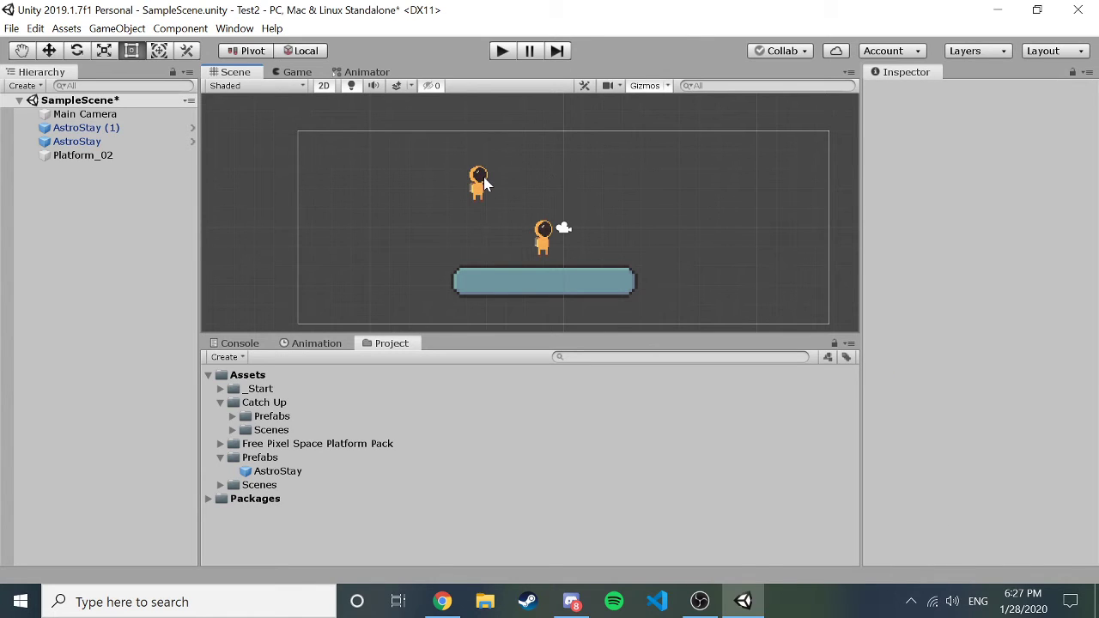
left_click(483, 182)
key("Delete")
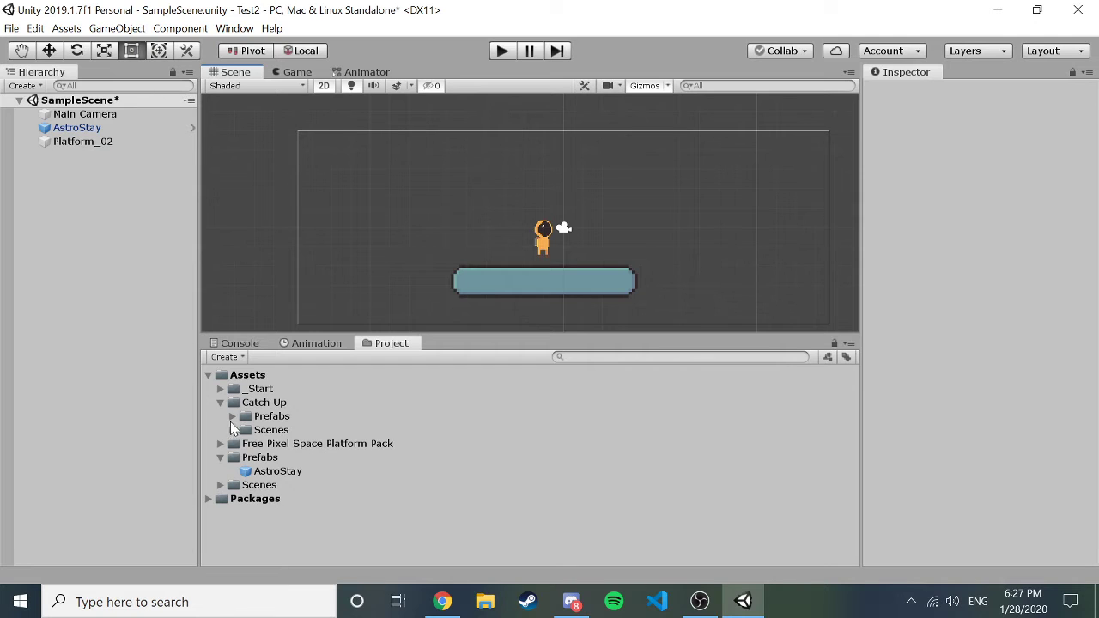
Expand the _Start folder and collapse the AstroStay and Platform_02 items.
left_click(219, 390, "alt")
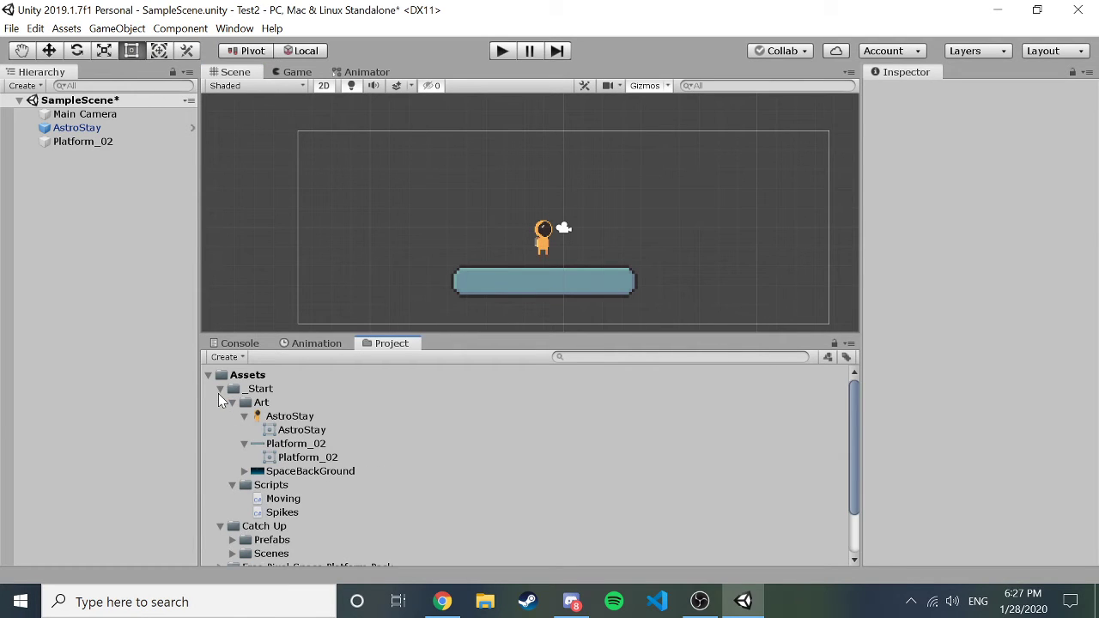
left_click(244, 416)
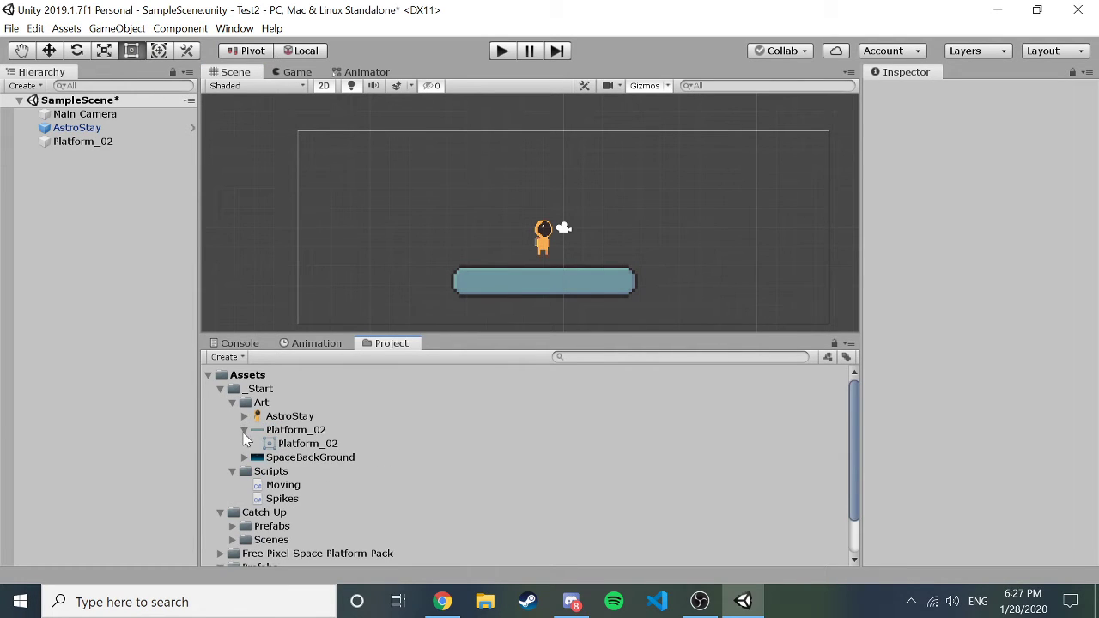
left_click(244, 430)
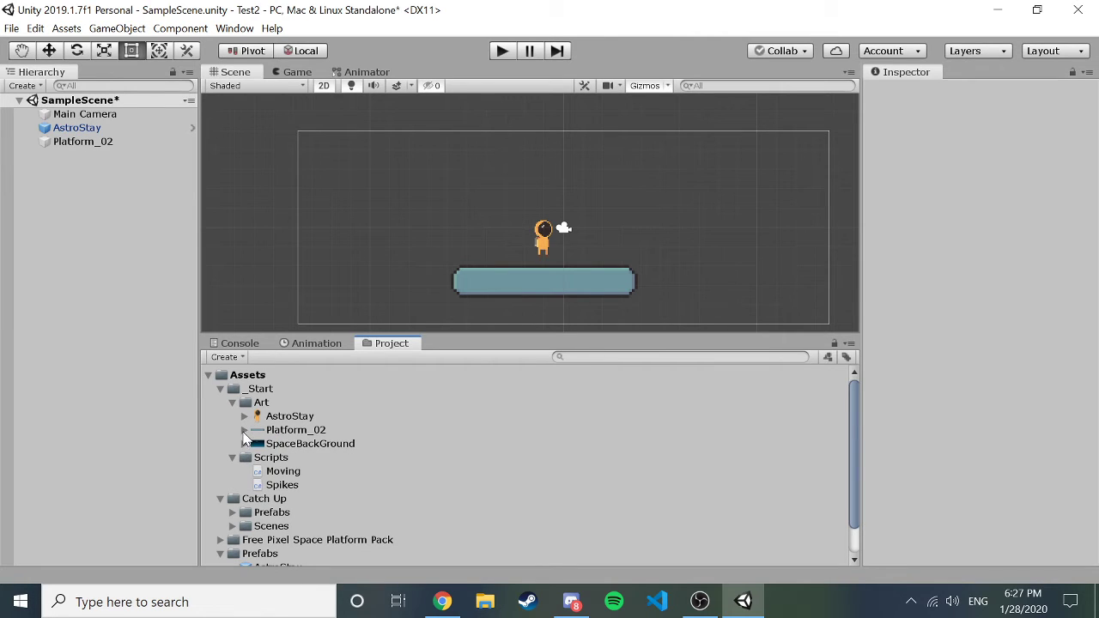
Expand Catch Up > Prefabs to show the Astronaut, platform and Spikes prefabs.
scroll(242, 433, "down", 2)
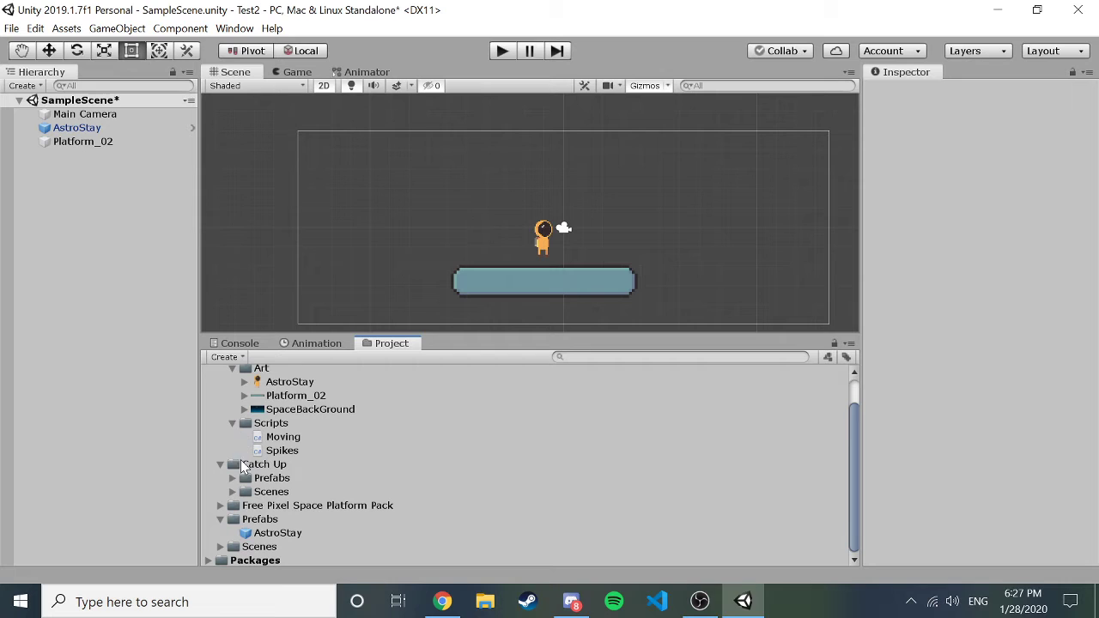
left_click(233, 479)
left_click(233, 478)
scroll(255, 464, "up", 2)
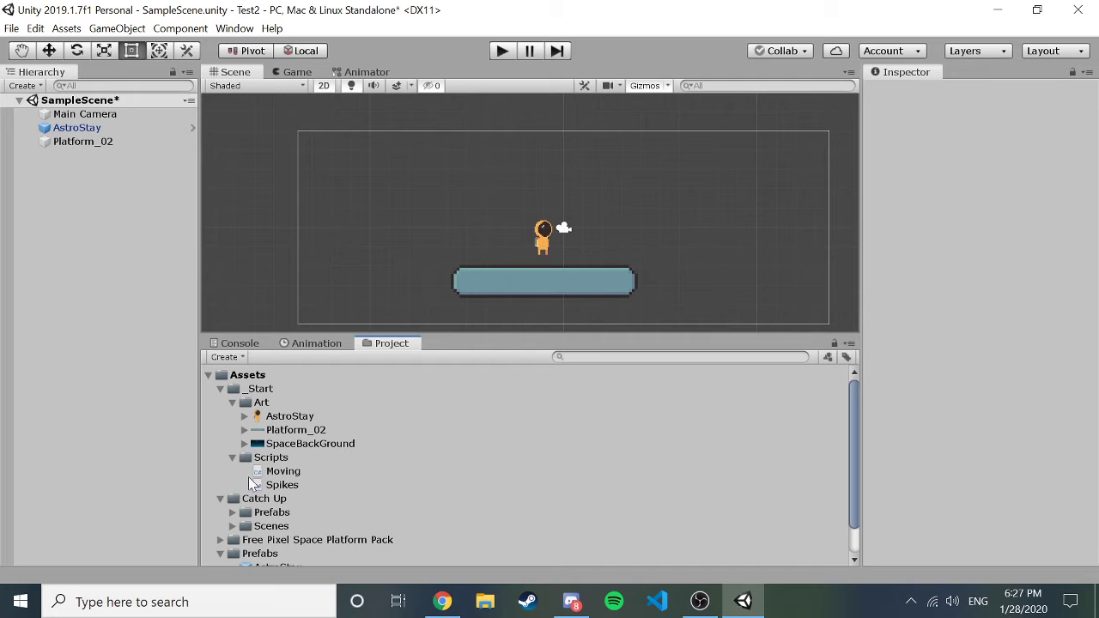
scroll(244, 504, "down", 2)
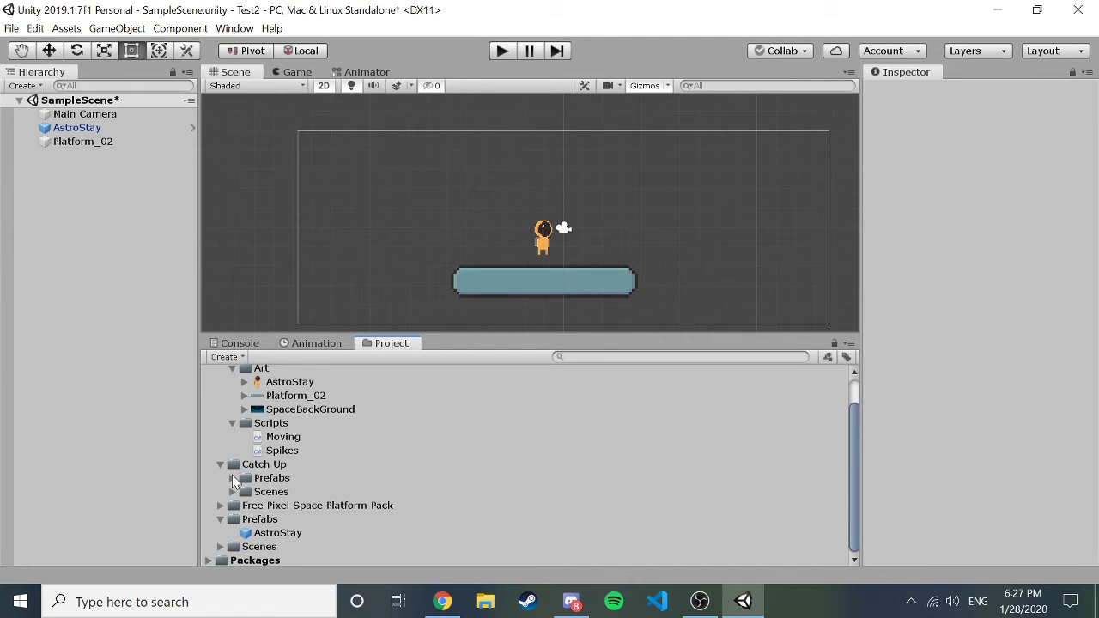
left_click(232, 478)
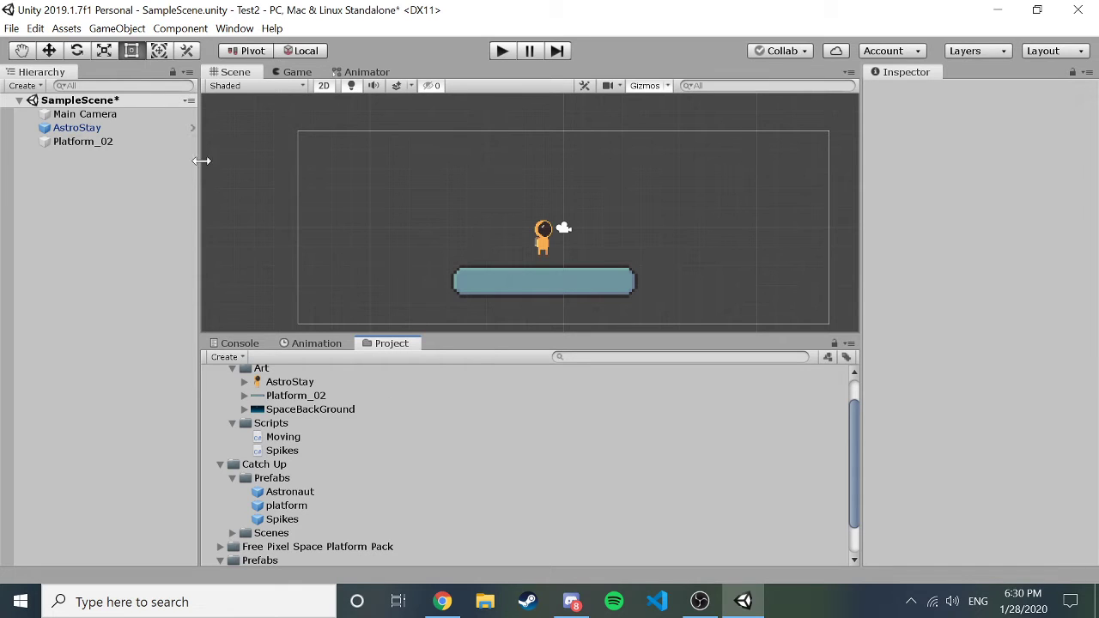
Drag the Moving script from the Project panel onto AstroStay in the Hierarchy.
scroll(369, 512, "up", 2)
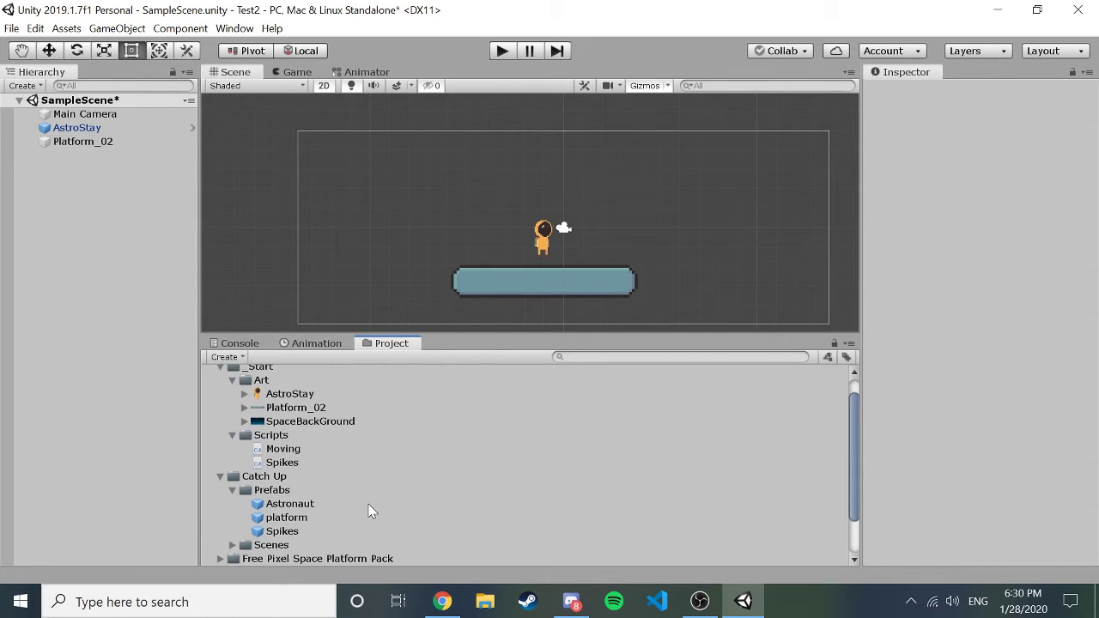
left_click(220, 499)
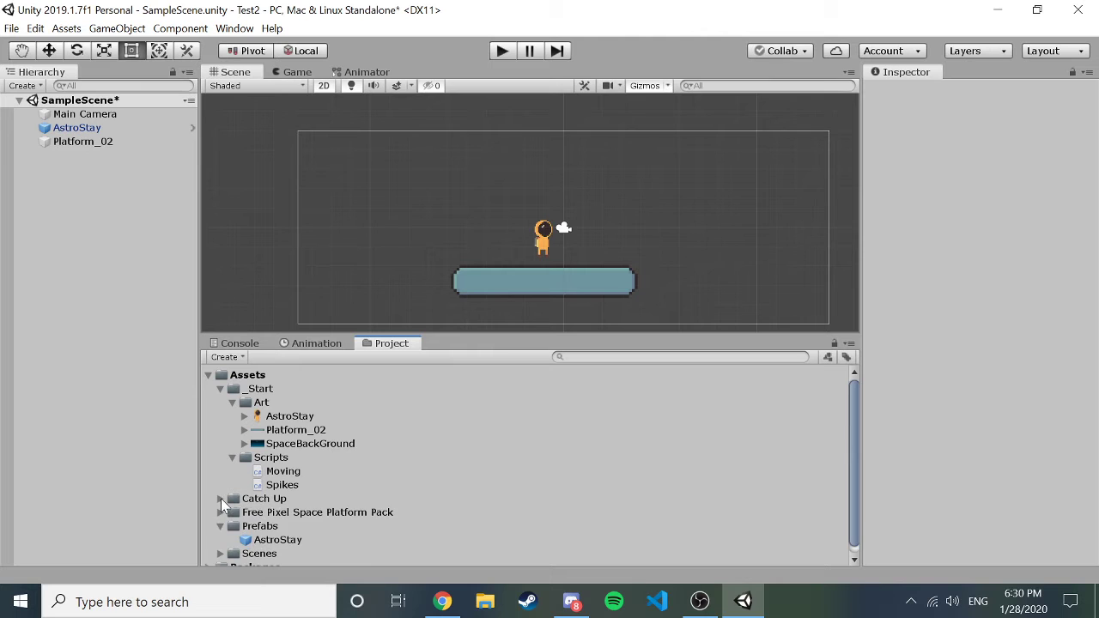
left_click(277, 476)
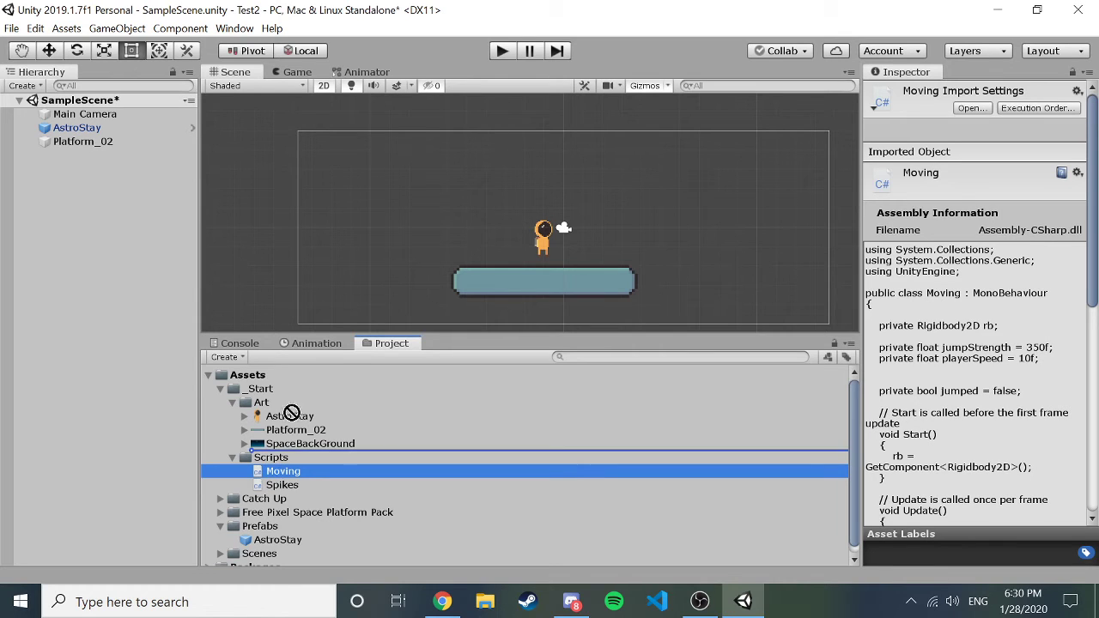
left_click_drag(96, 143, 86, 133)
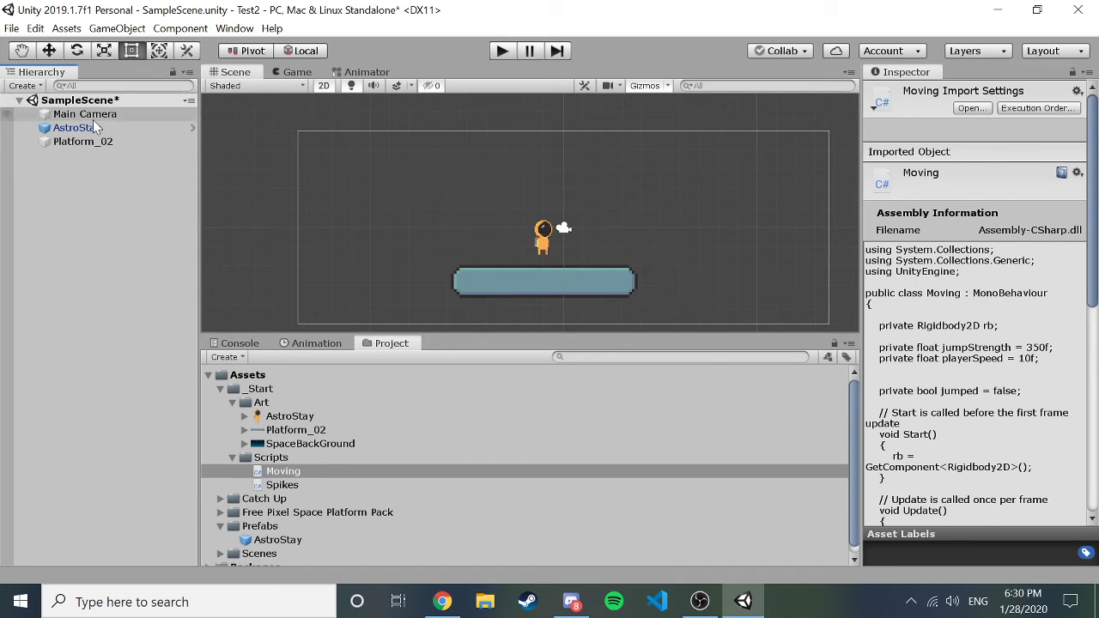
Check AstroStay's components in the Inspector, close the script list without adding, and enter Play mode.
left_click(87, 127)
scroll(901, 386, "down", 10)
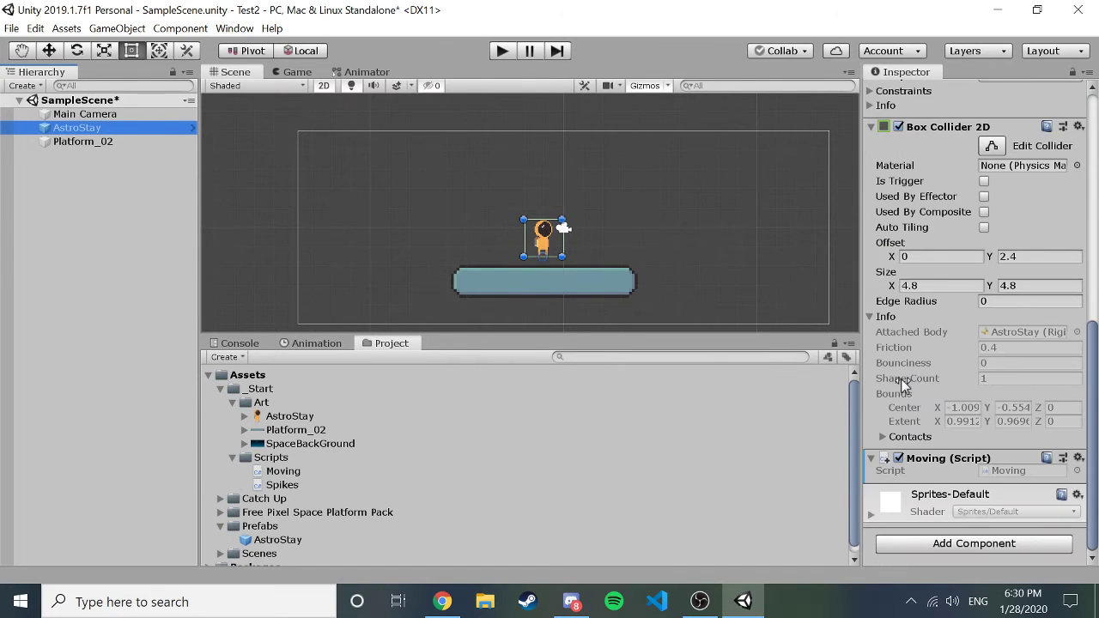
left_click(961, 547)
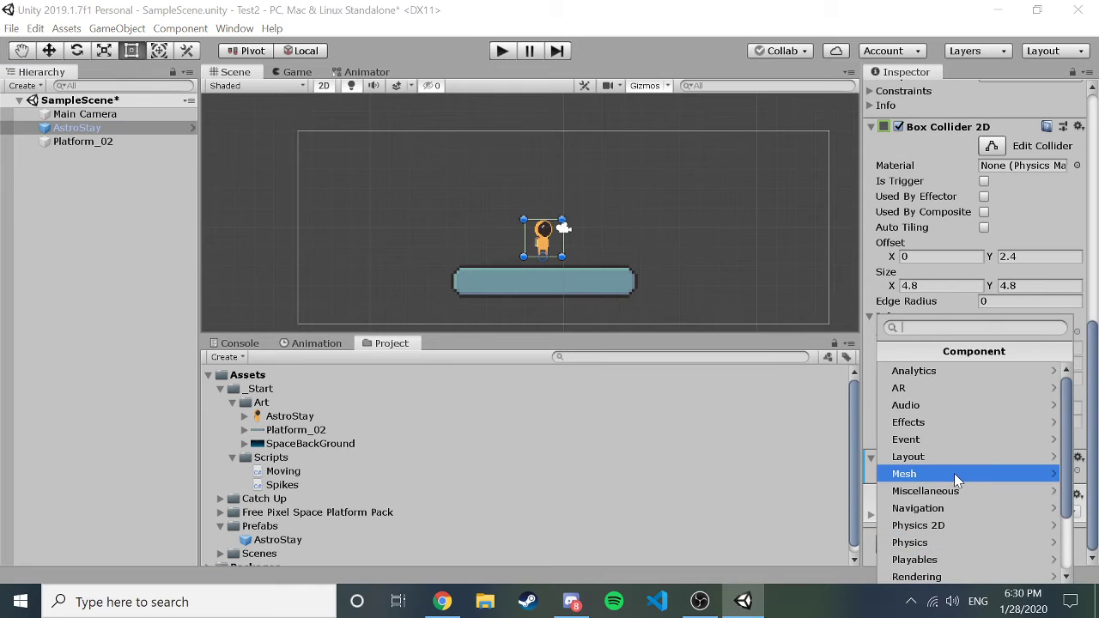
scroll(953, 472, "down", 3)
left_click(940, 512)
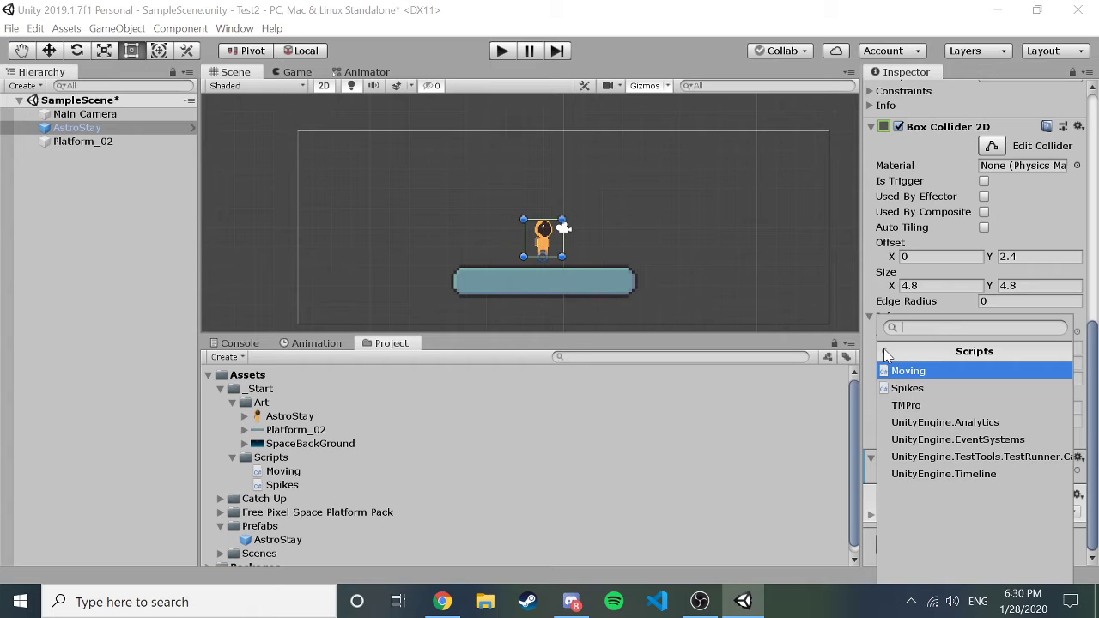
key("Return")
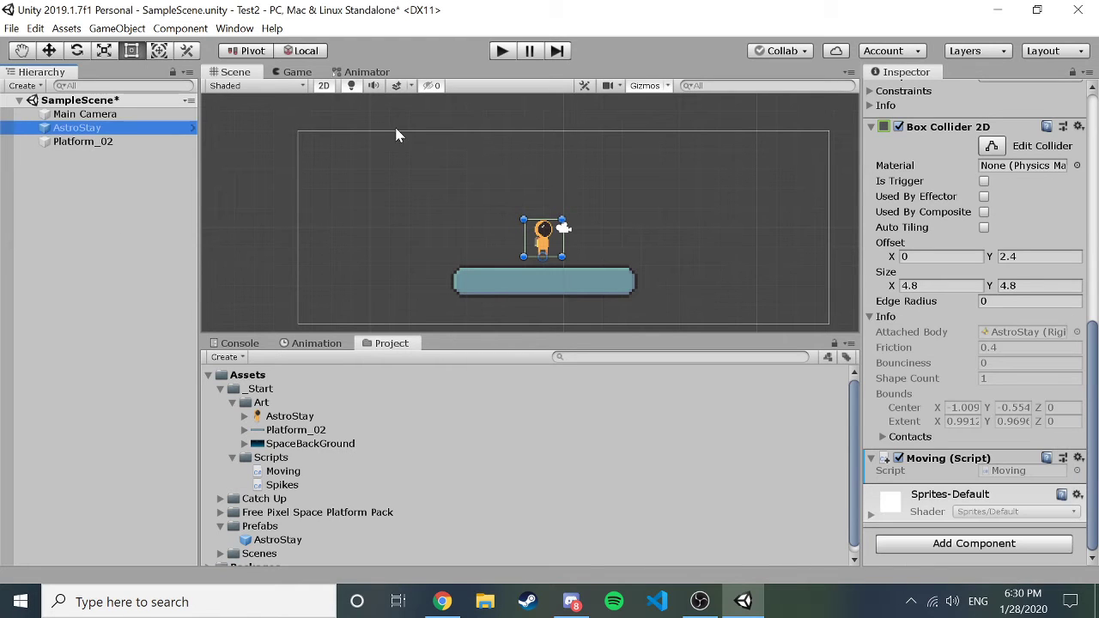
left_click(499, 52)
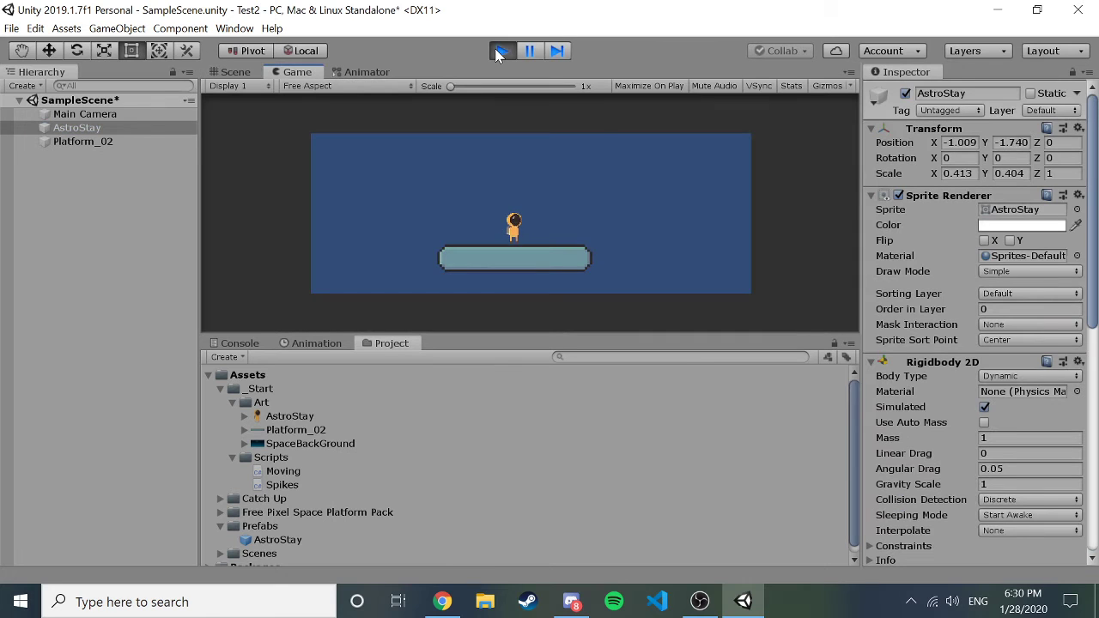
key("Left")
key("Right")
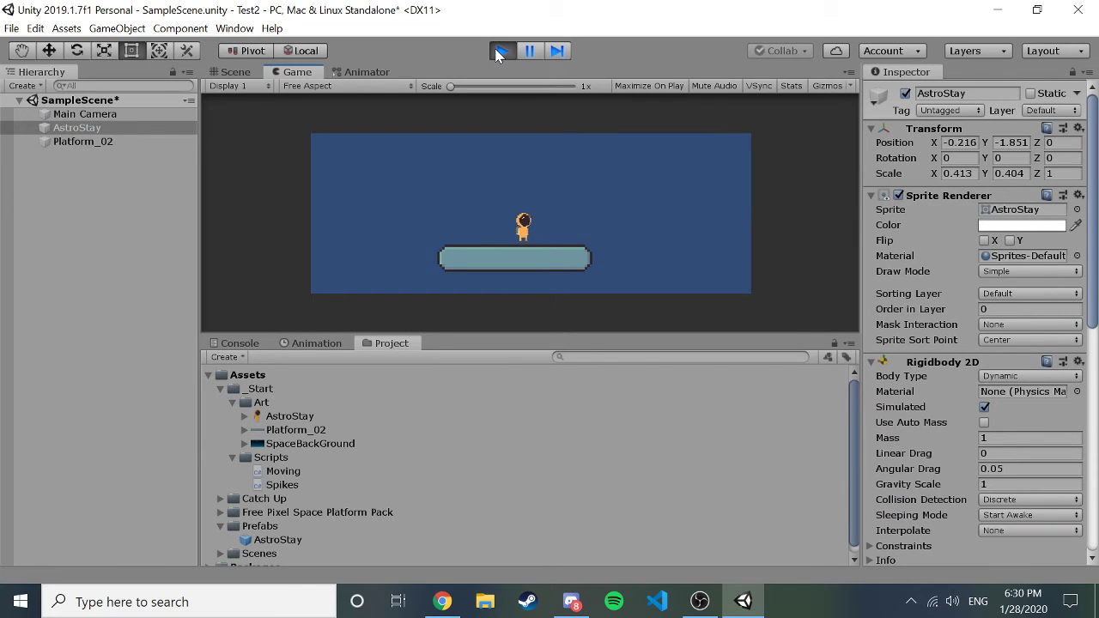
key("Left")
key("space")
left_click(502, 51)
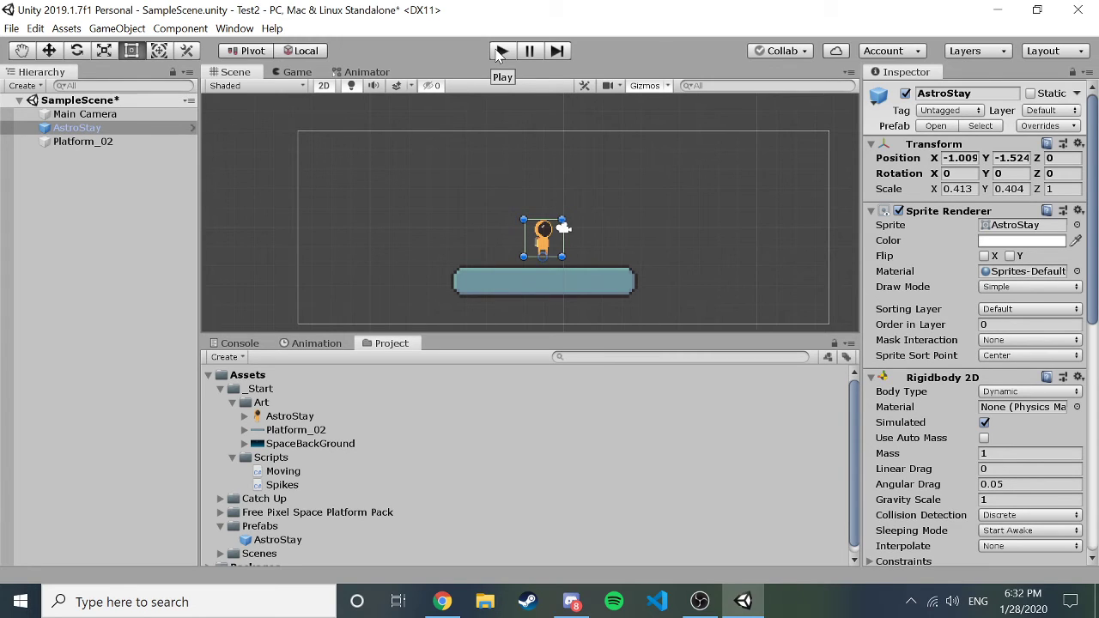
Create a new empty GameObject from the Hierarchy Create menu.
left_click(83, 142)
left_click(83, 161)
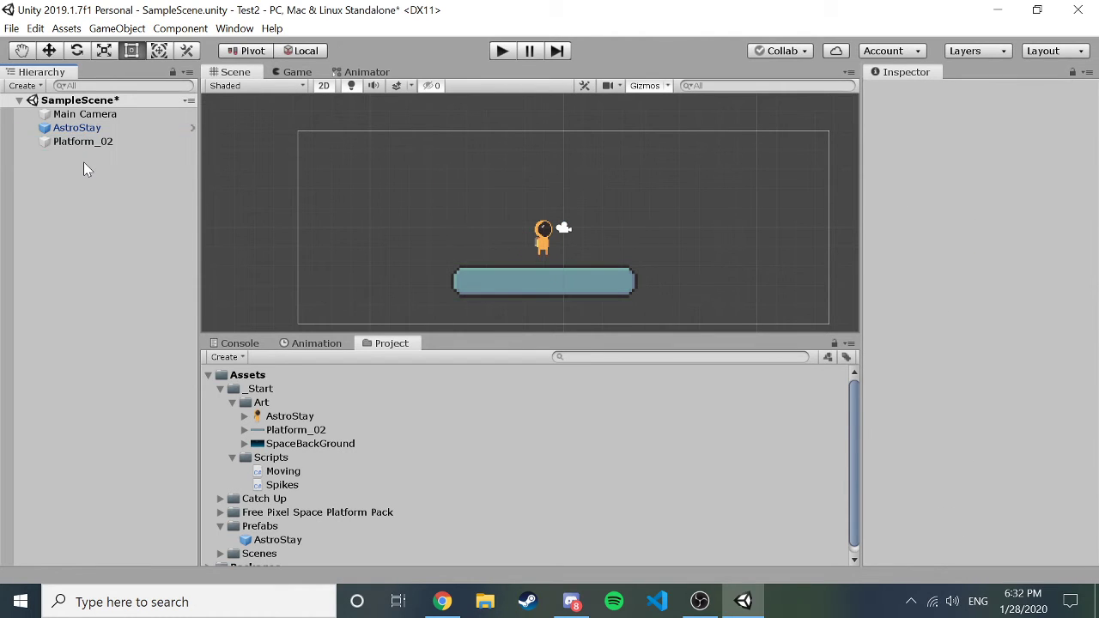
left_click(83, 141)
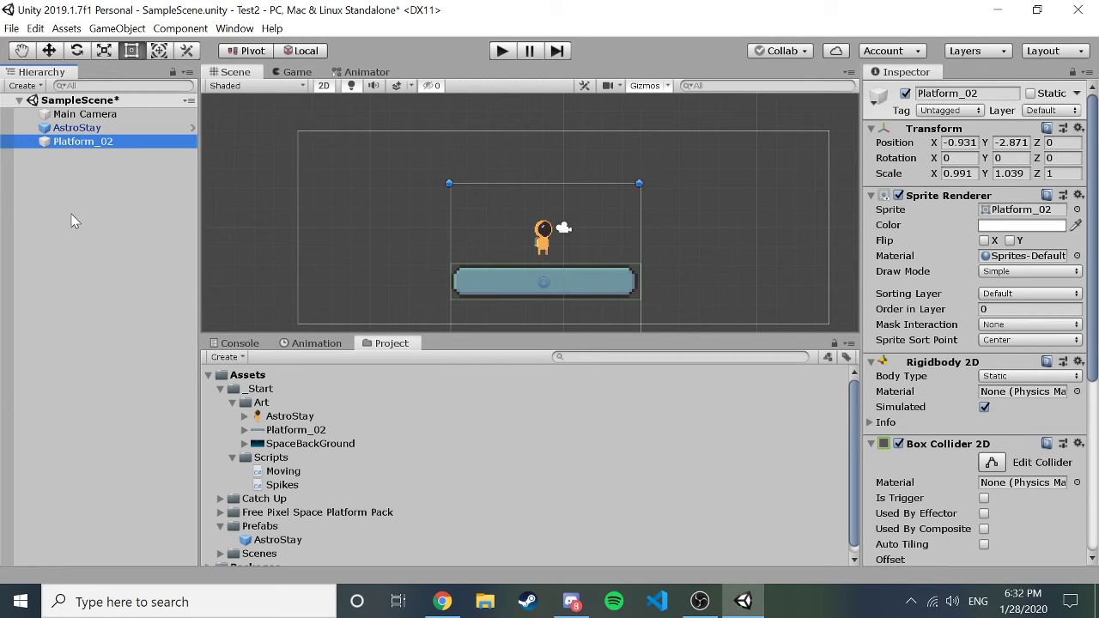
left_click(73, 222)
left_click(36, 86)
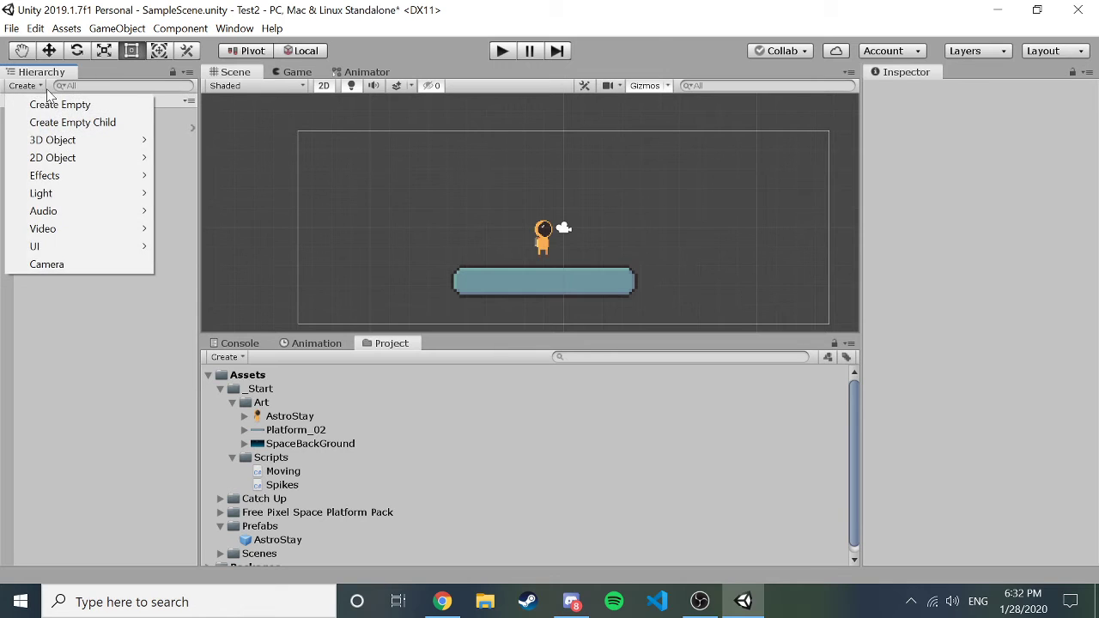
left_click(60, 103)
Rename the new GameObject to 'Parent' and select it.
left_click(1000, 94)
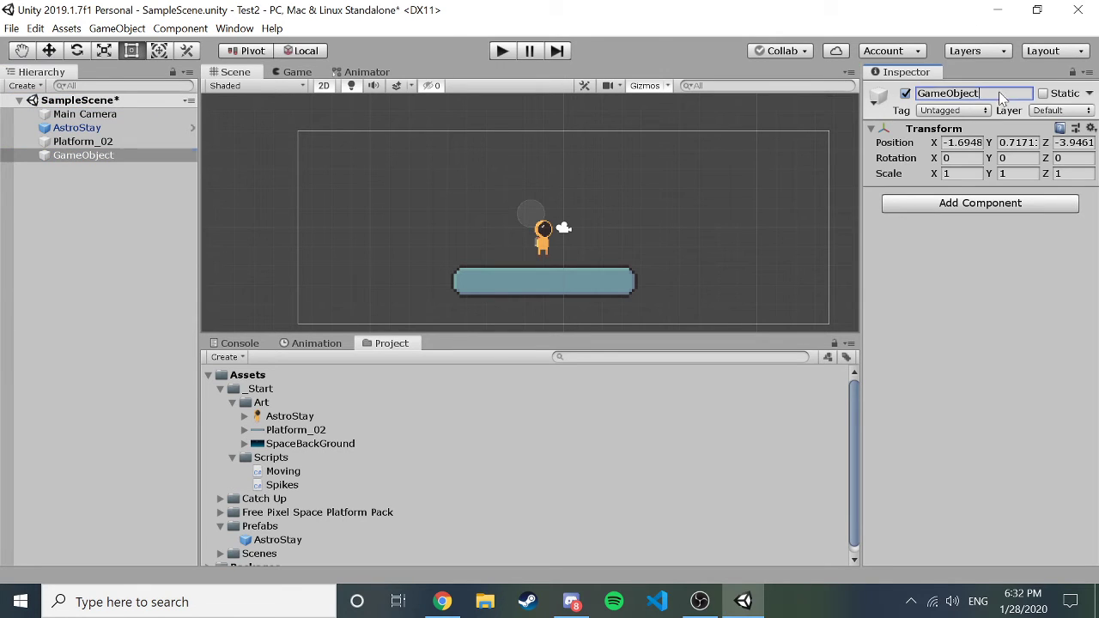
key("ctrl+a")
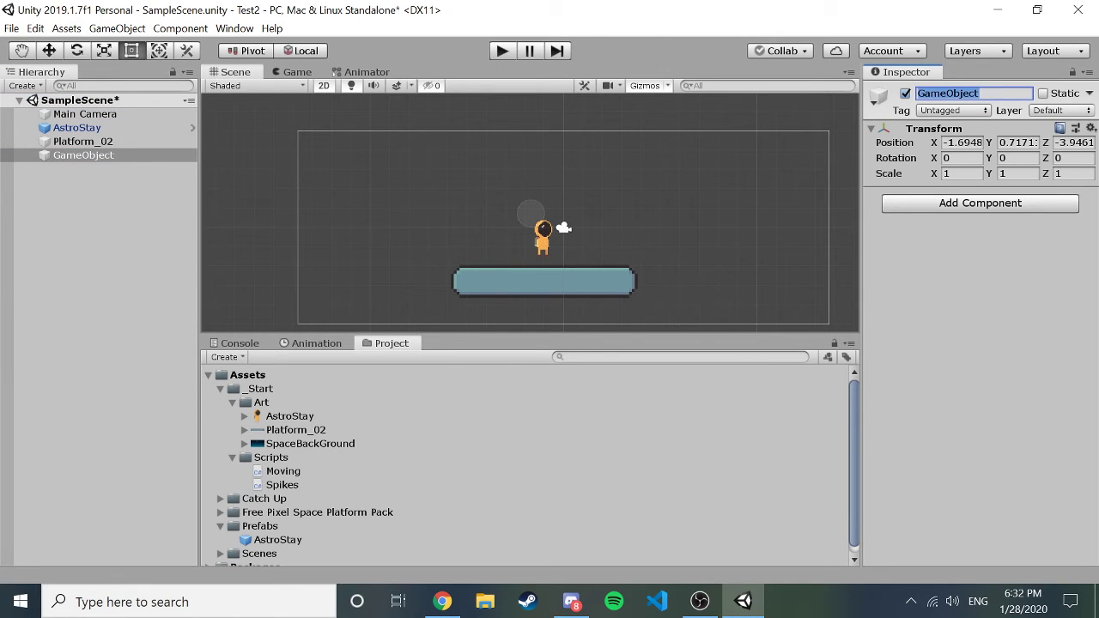
type("Parent")
key("Return")
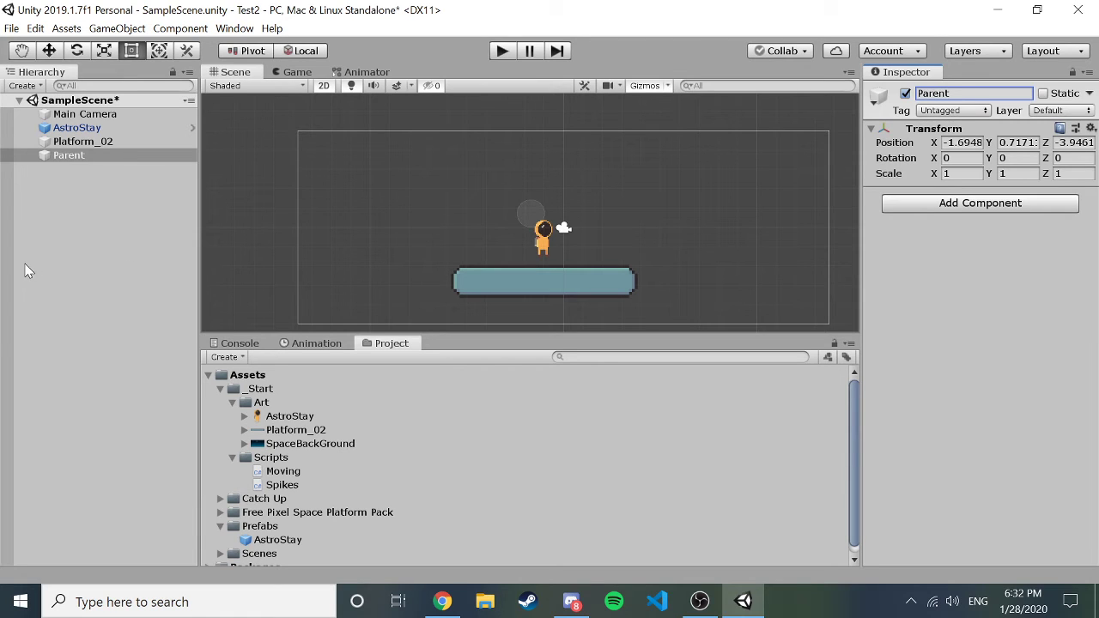
left_click(26, 271)
left_click(99, 157)
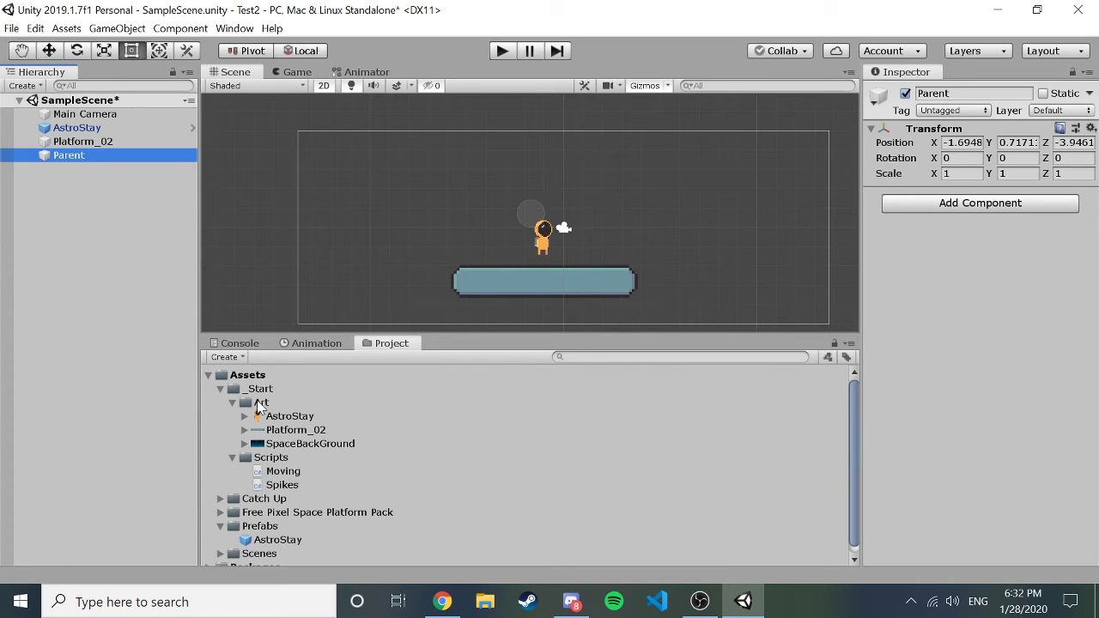
Add a Platform_02 child under Parent, shrink it, and place it left of the astronaut.
left_click_drag(291, 431, 72, 155)
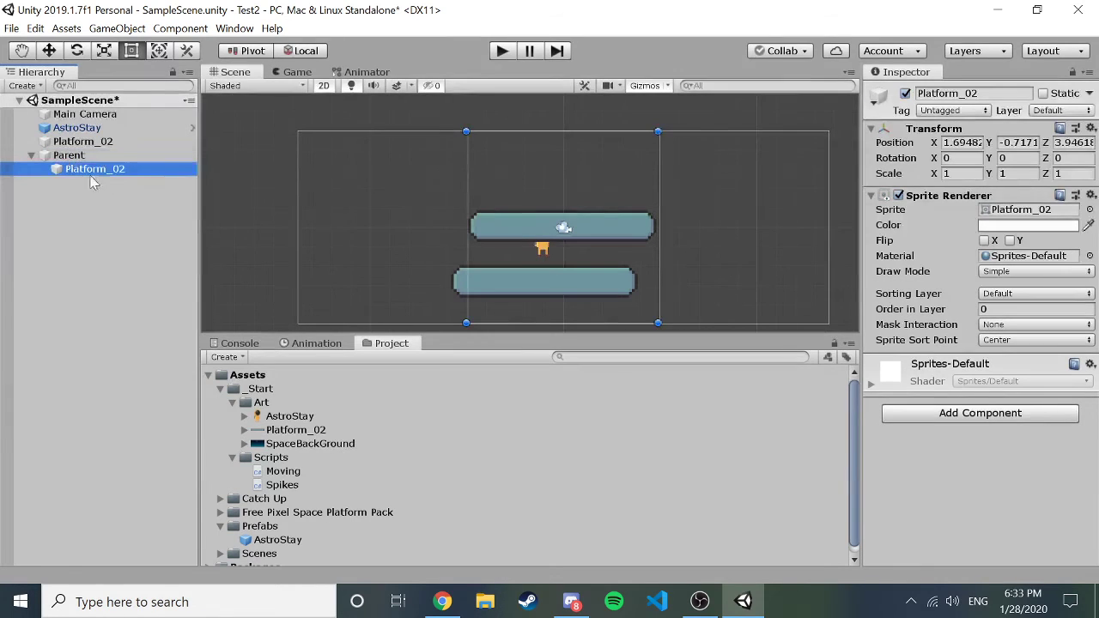
left_click_drag(656, 129, 567, 185)
left_click_drag(513, 257, 463, 212)
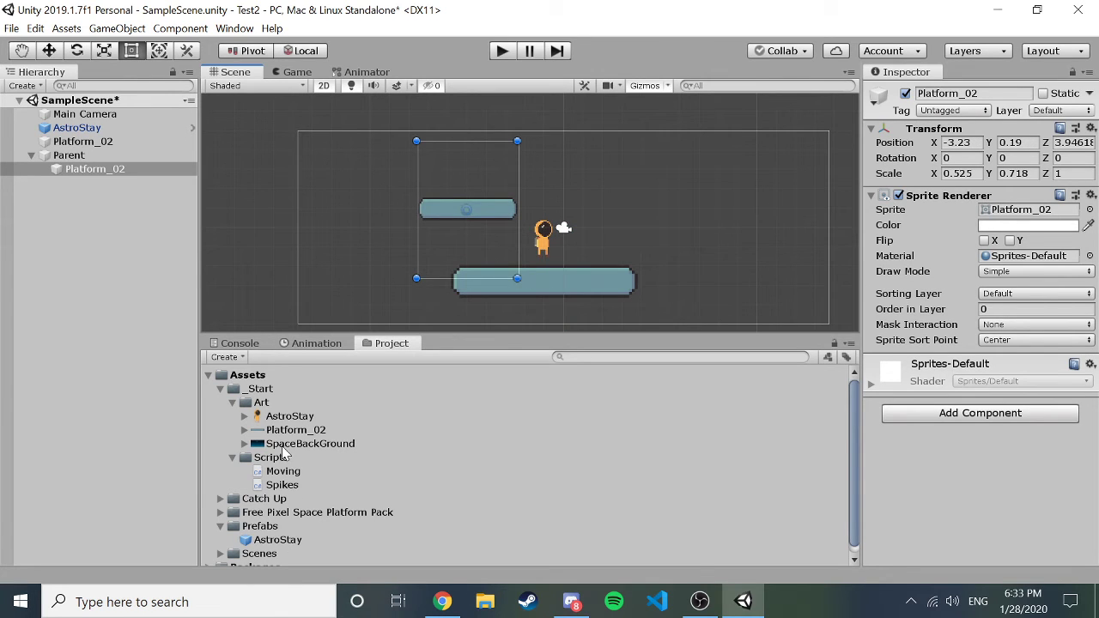
Add a second smaller Platform_02 under Parent, positioned higher on the right.
left_click_drag(283, 429, 110, 242)
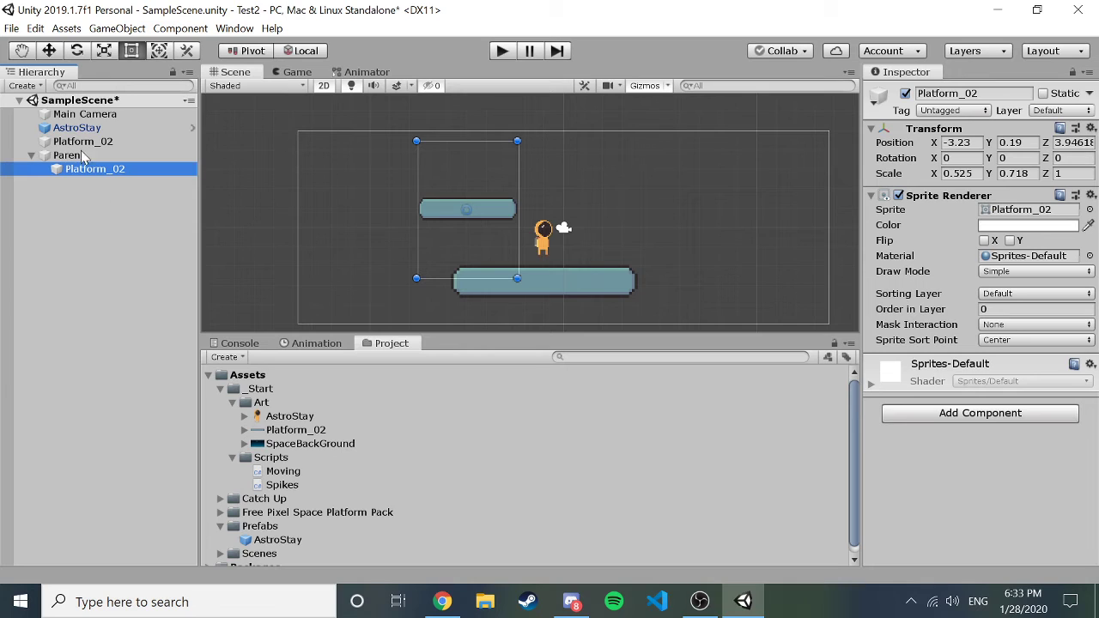
mouse_move(86, 167)
left_mouse_down()
mouse_move(74, 146)
mouse_move(82, 162)
left_mouse_up()
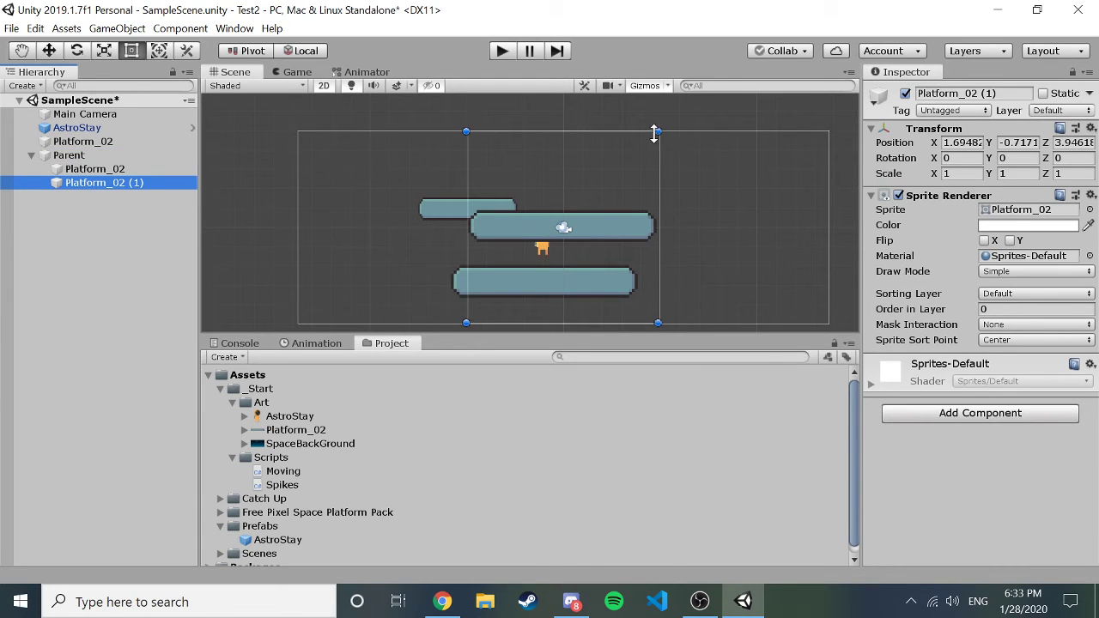
left_click_drag(657, 131, 573, 199)
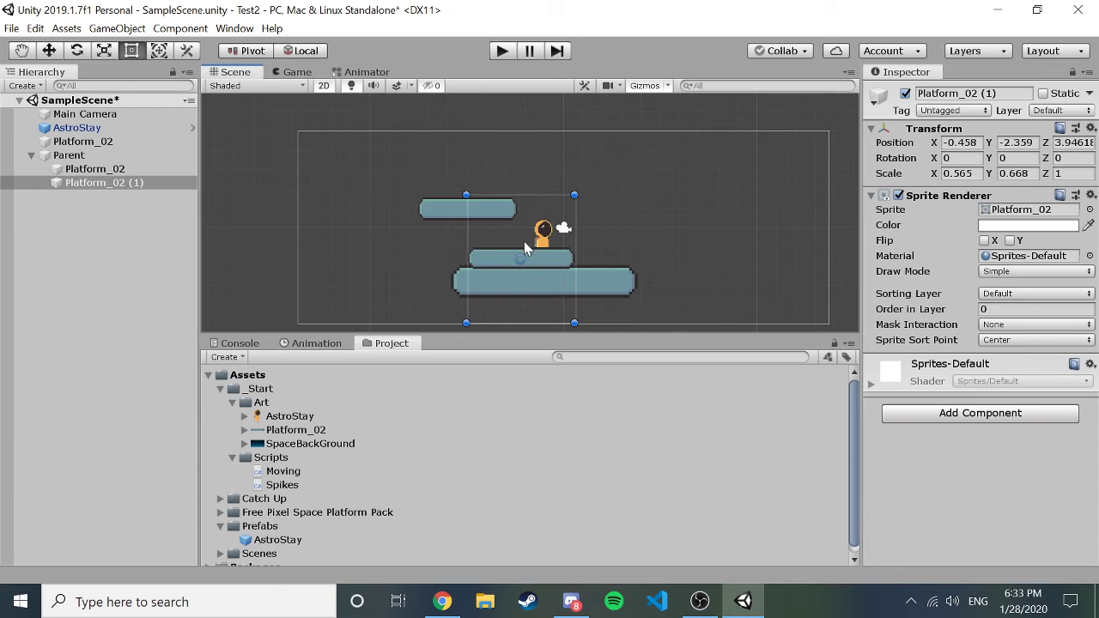
left_click_drag(522, 257, 563, 175)
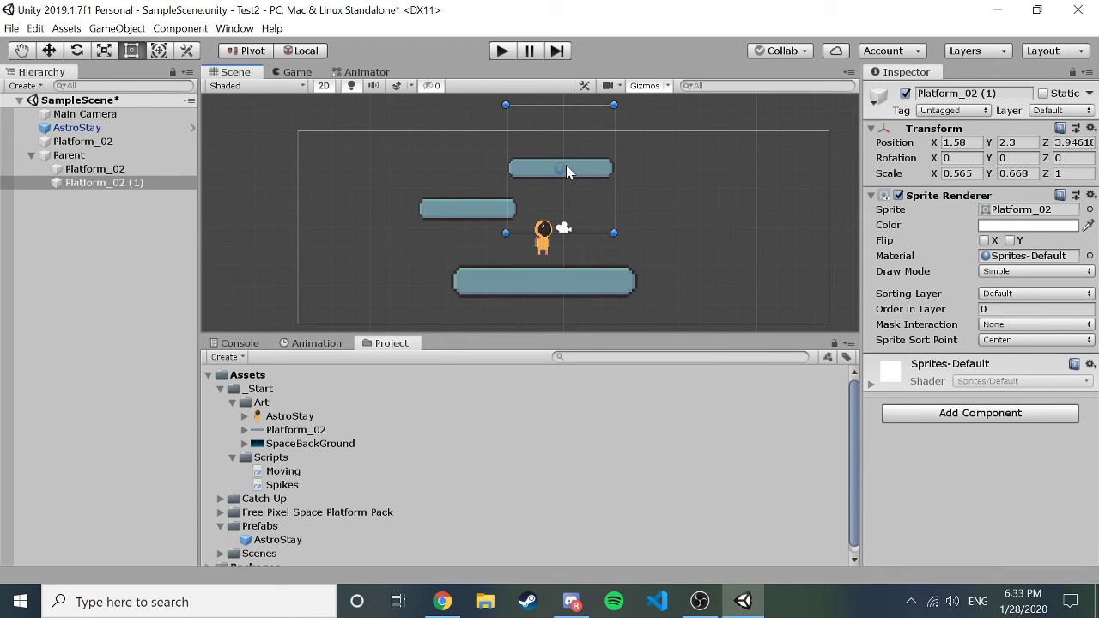
left_click(11, 211)
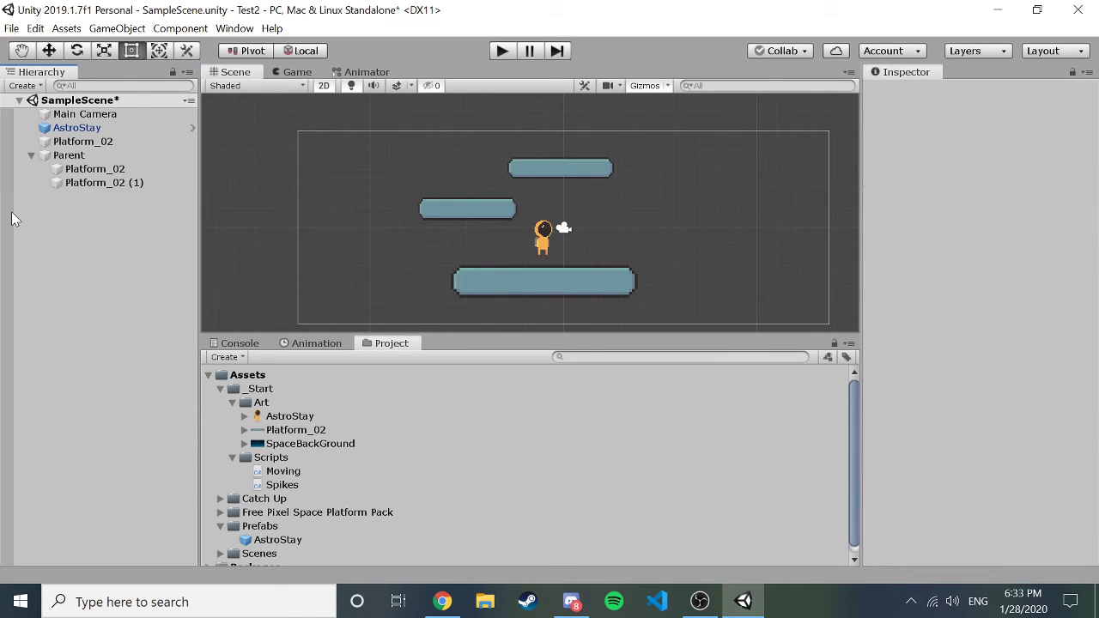
left_click(70, 156)
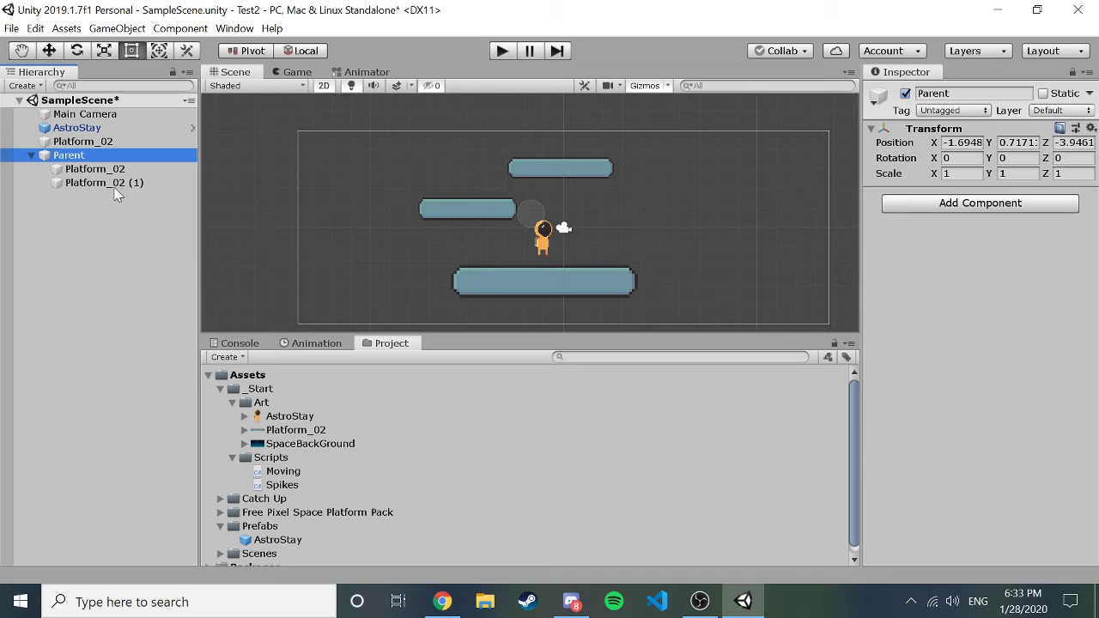
Set Parent's Transform Position X to 5 and Scale X to 2.
left_click(526, 216)
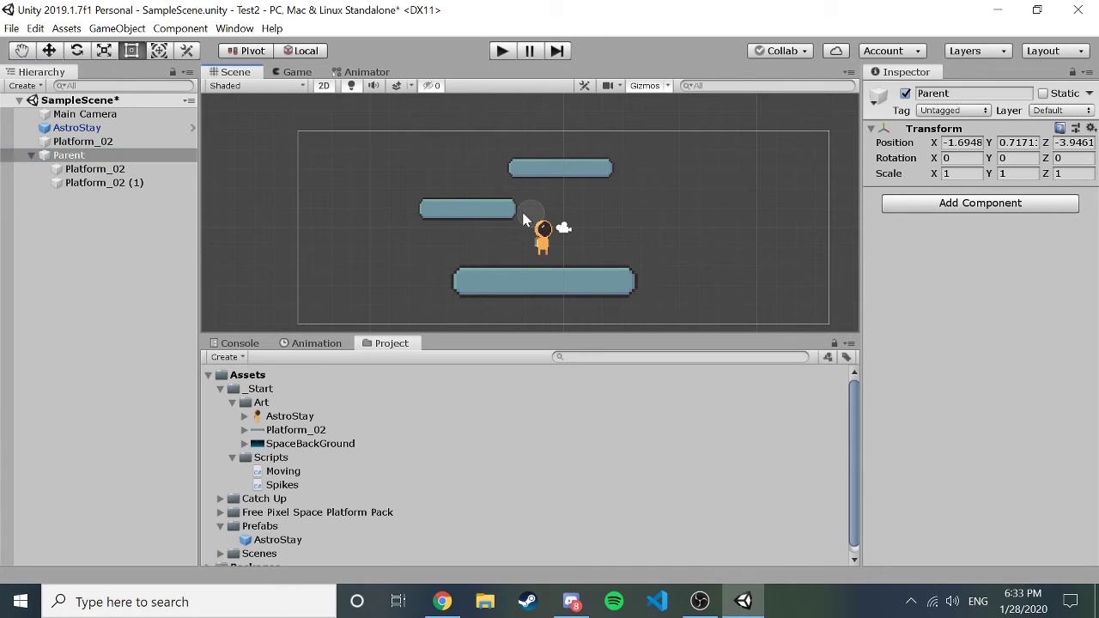
double_click(69, 154)
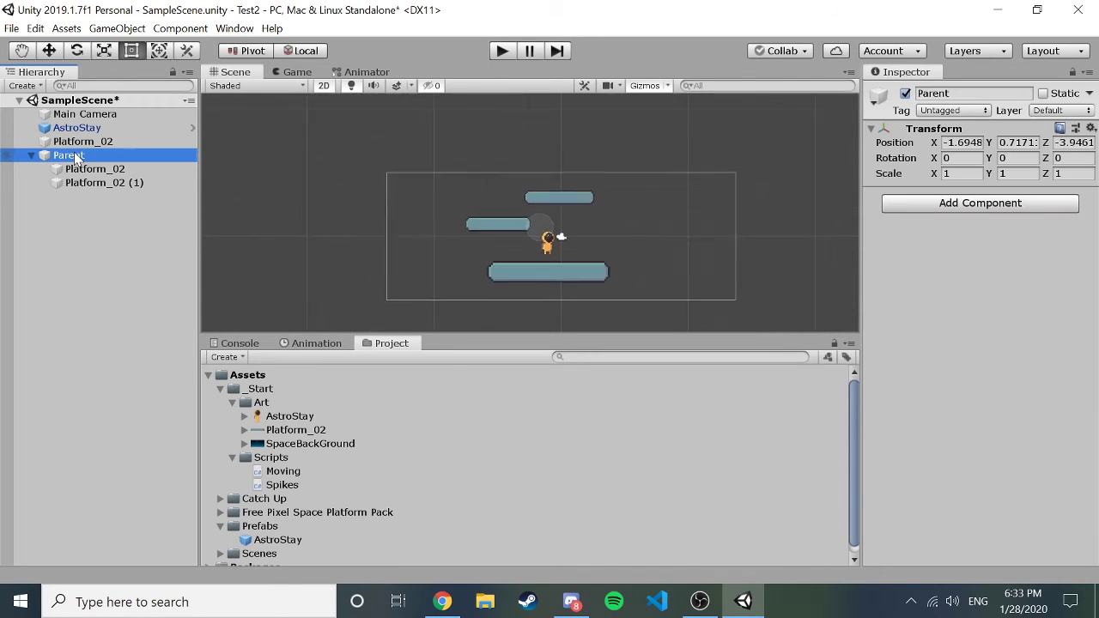
left_click(961, 143)
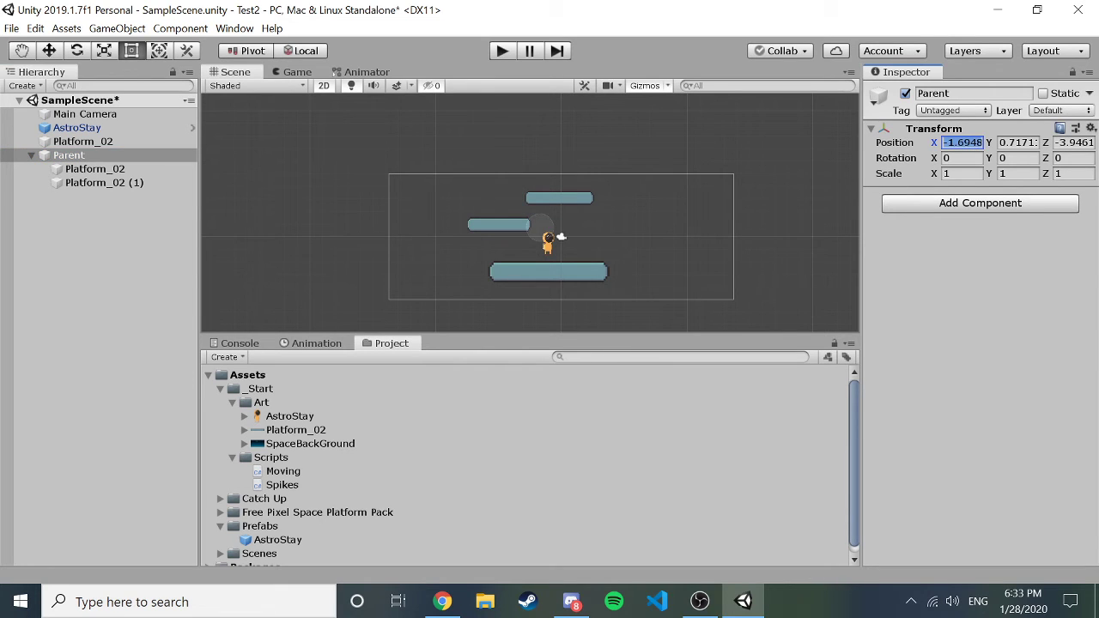
type("5")
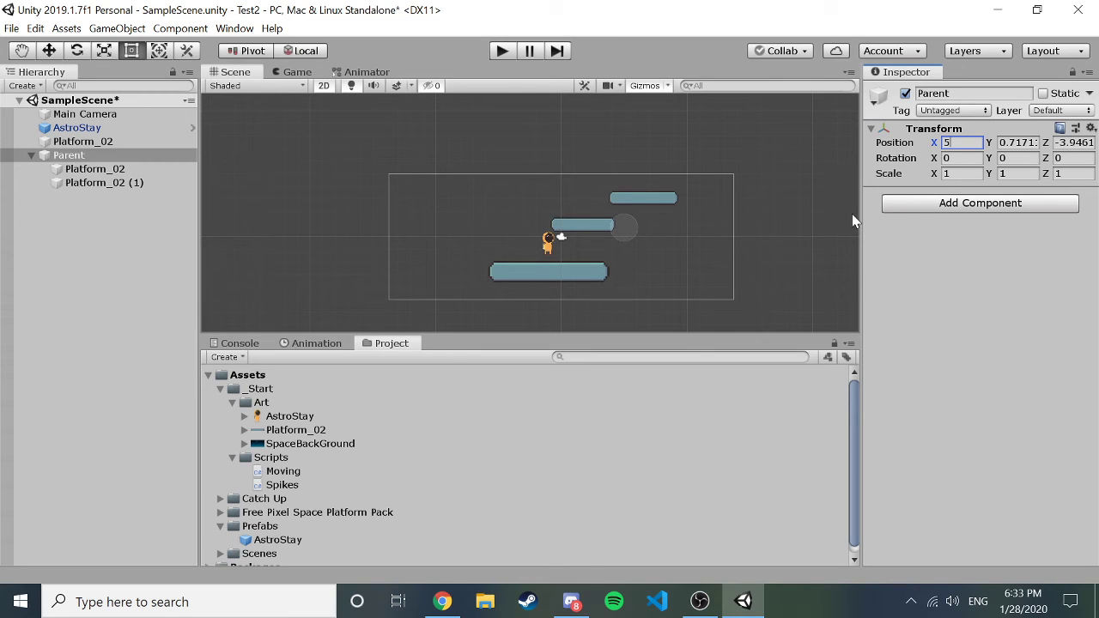
left_click(961, 174)
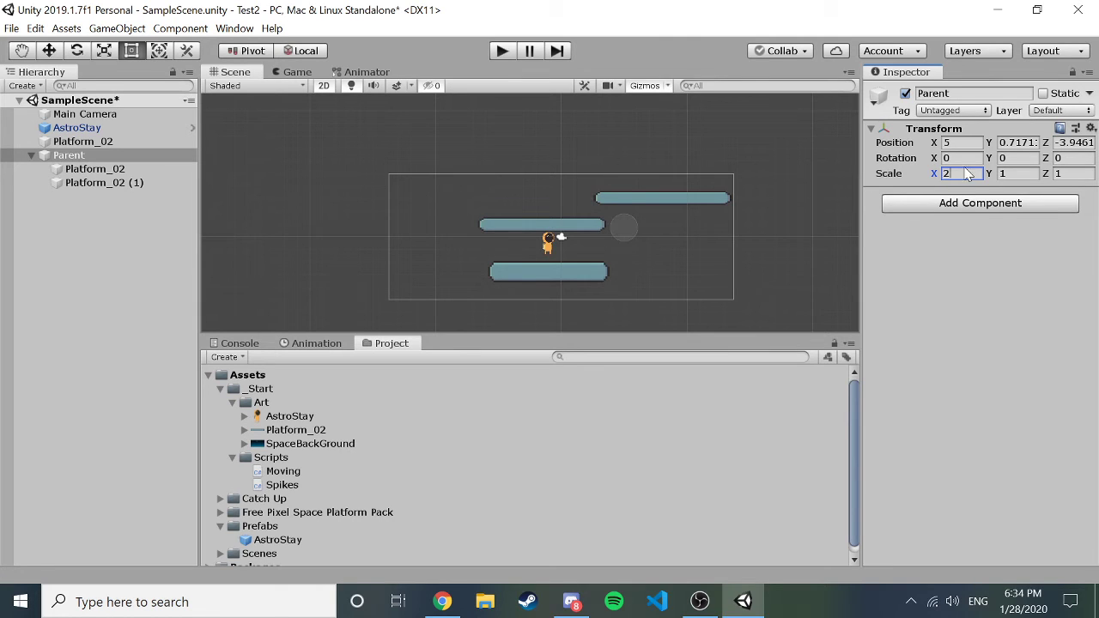
key("Return")
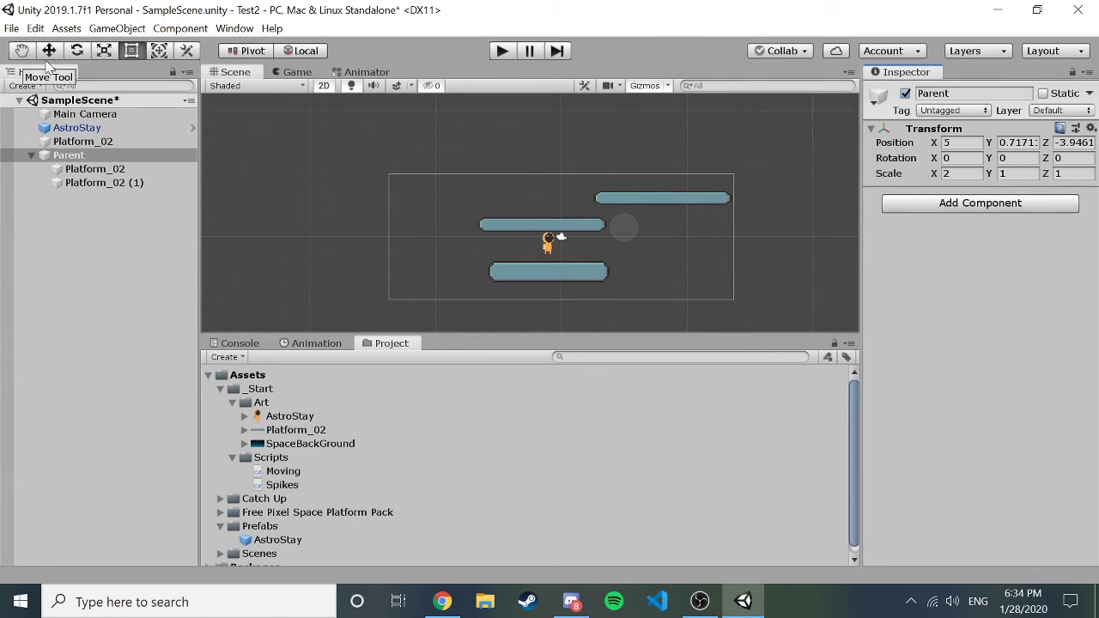
Set the first child Platform_02's local Position X to 5, then deselect.
left_click(107, 171)
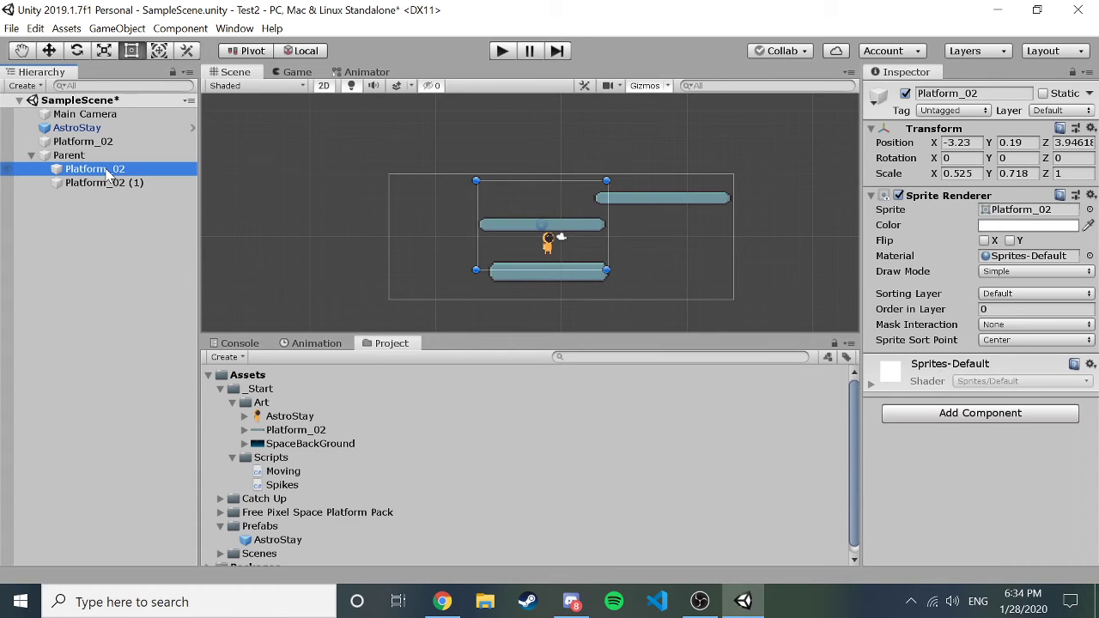
left_click(957, 142)
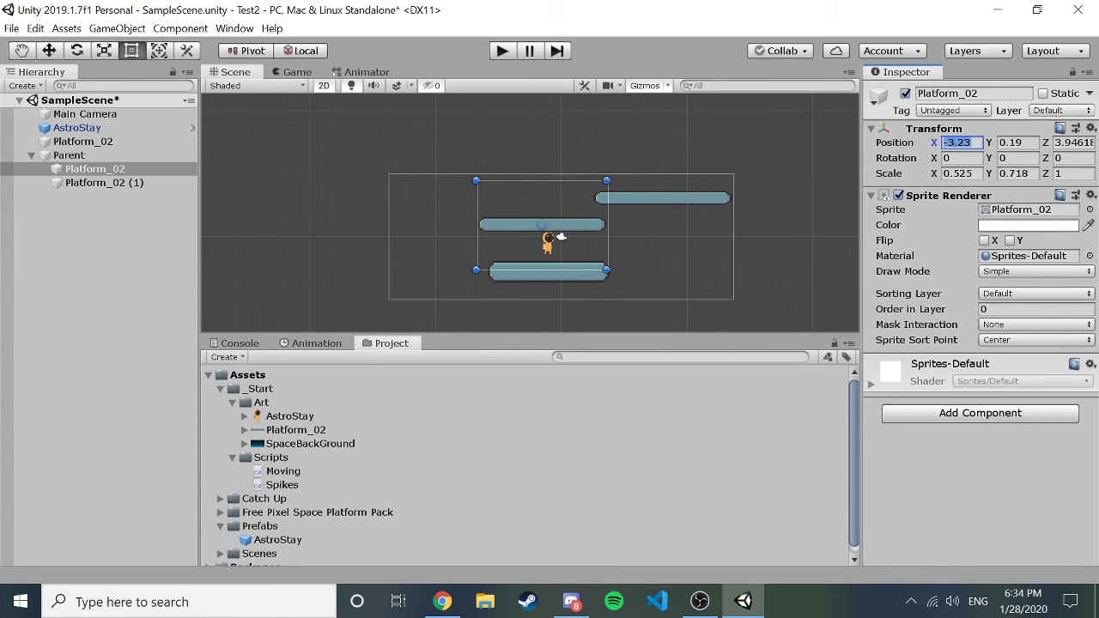
type("5")
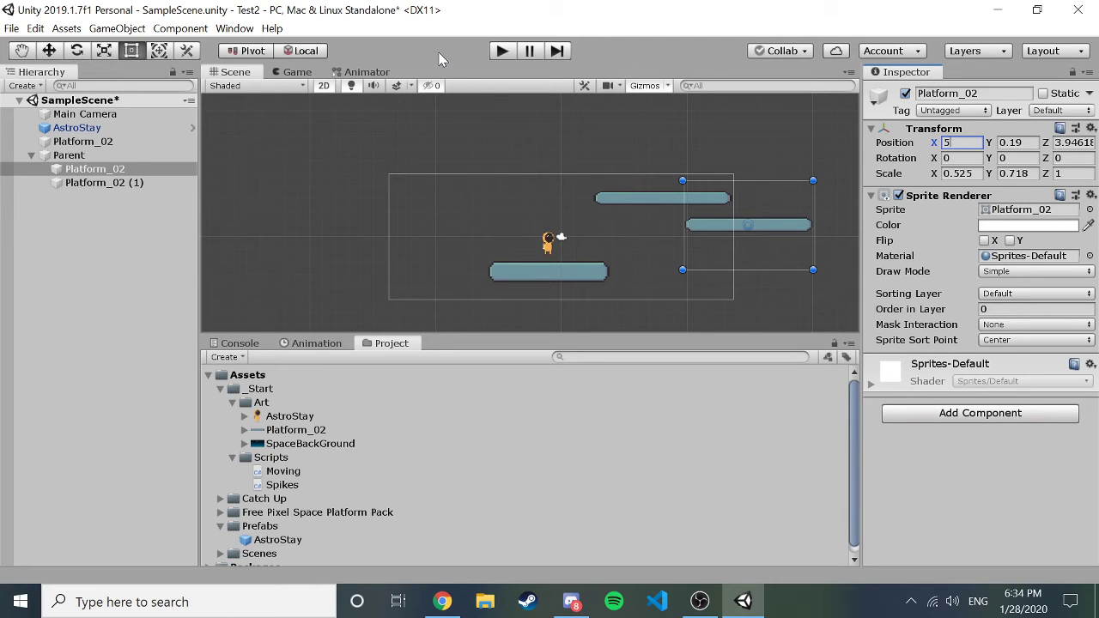
left_click(70, 156)
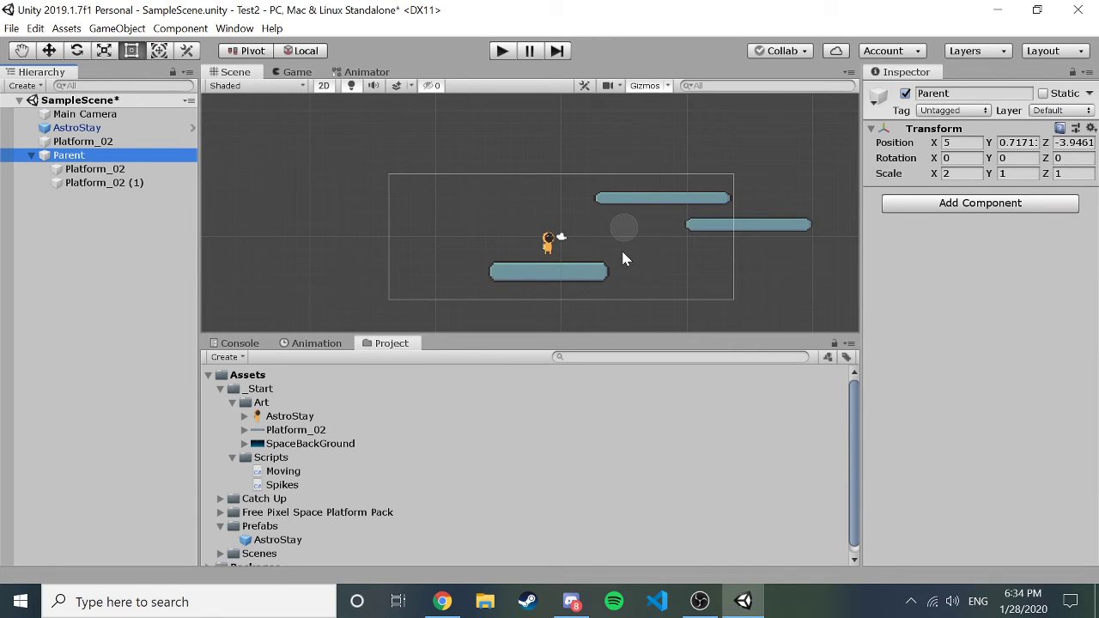
left_click(119, 168)
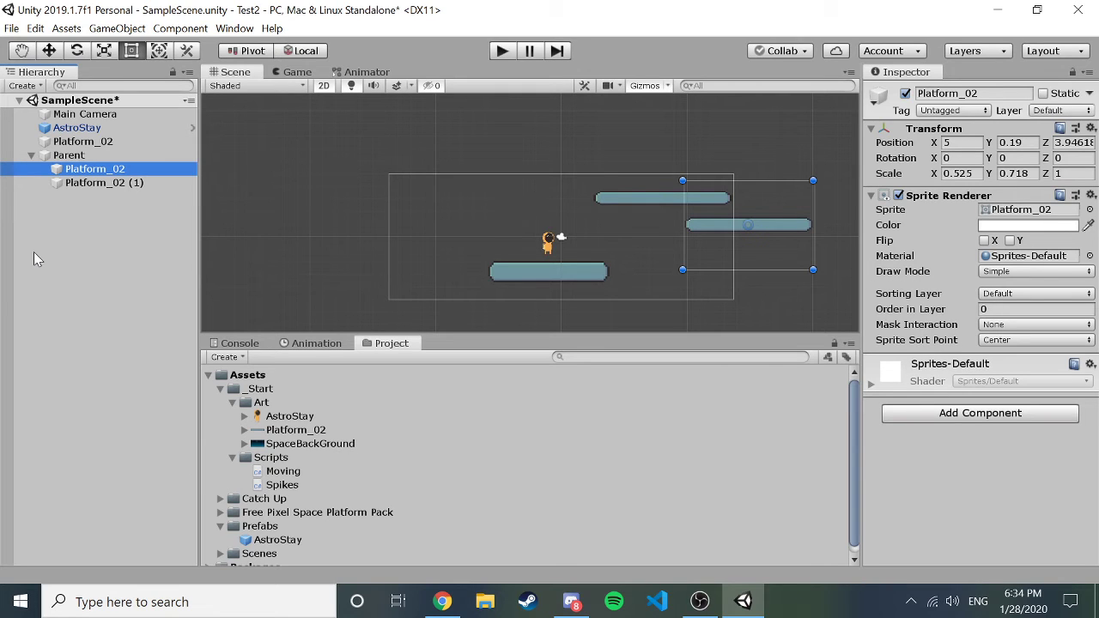
left_click(129, 259)
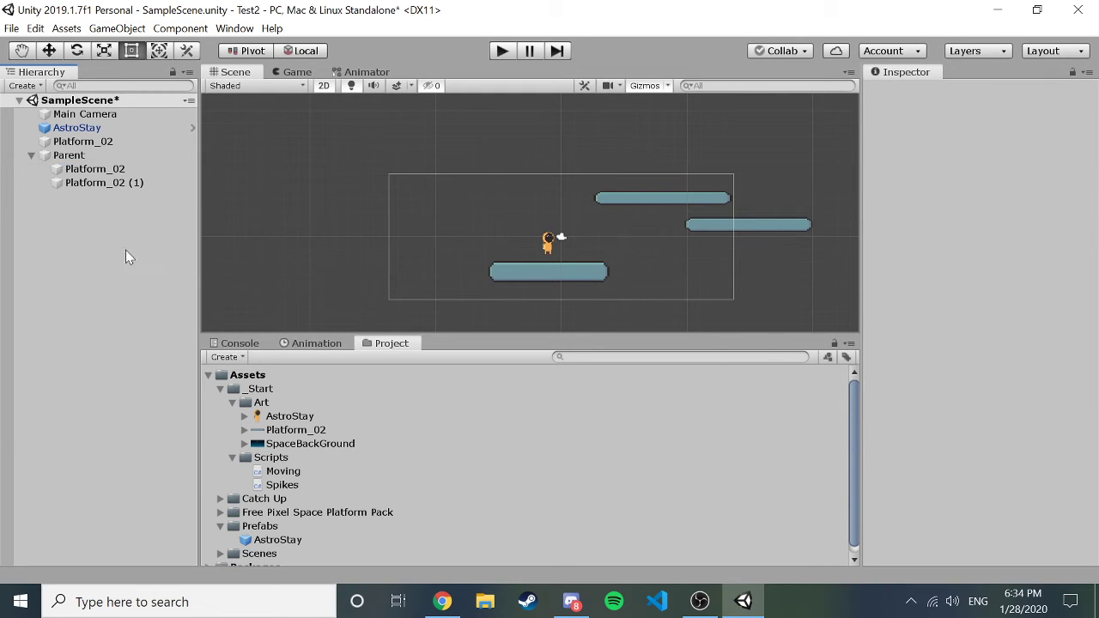
Confirm AstroStay's Rigidbody 2D Body Type stays Dynamic, then select the ground Platform_02.
left_click(91, 184)
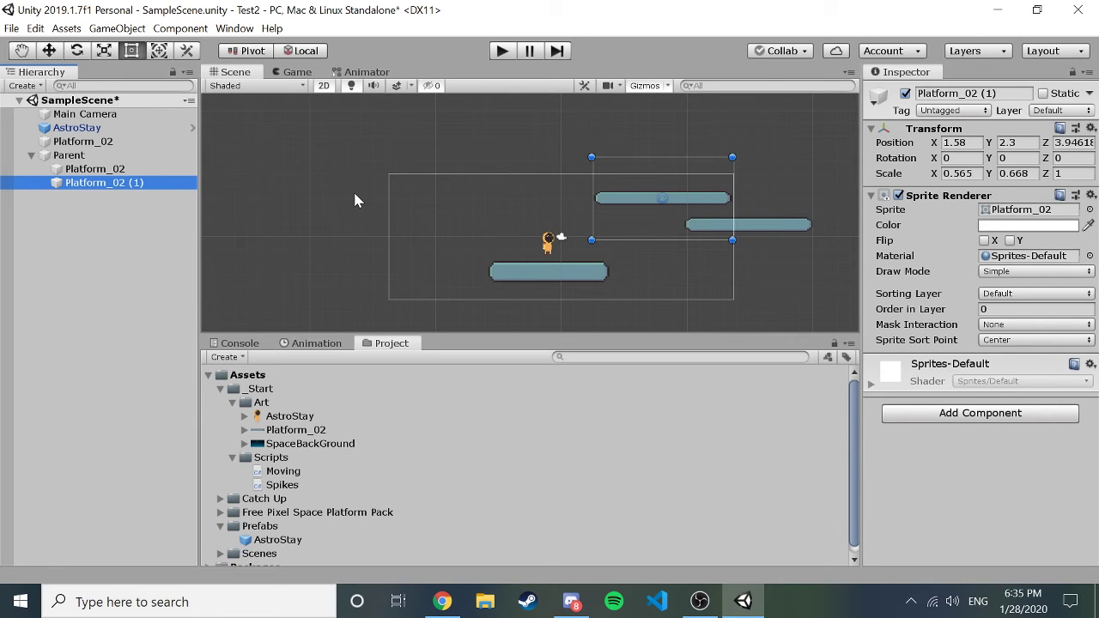
left_click(77, 128)
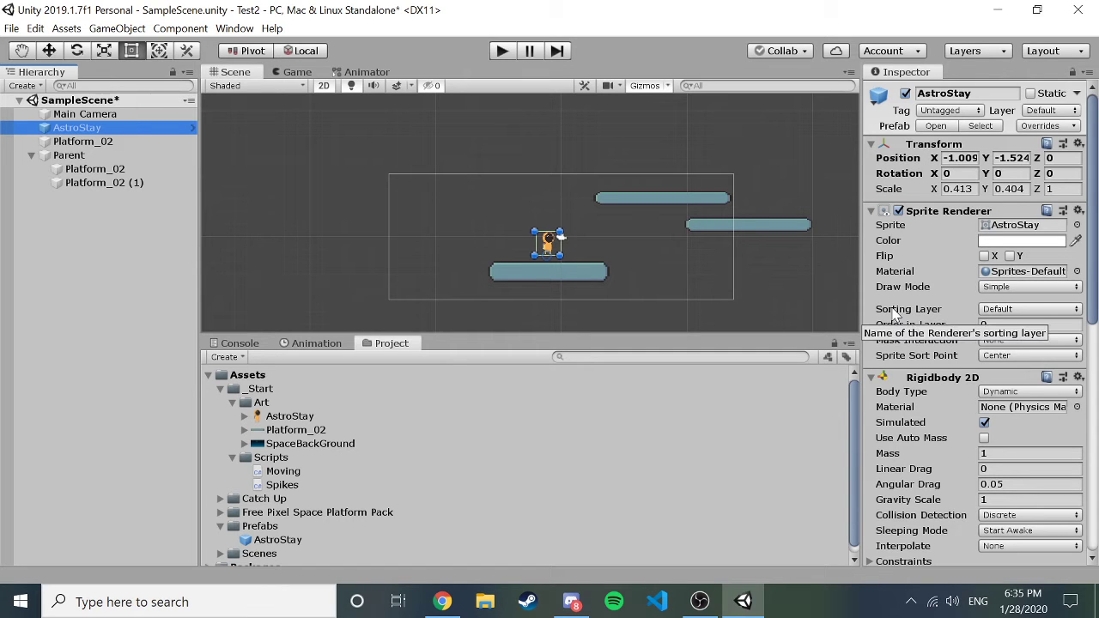
scroll(893, 316, "down", 10)
scroll(893, 316, "up", 10)
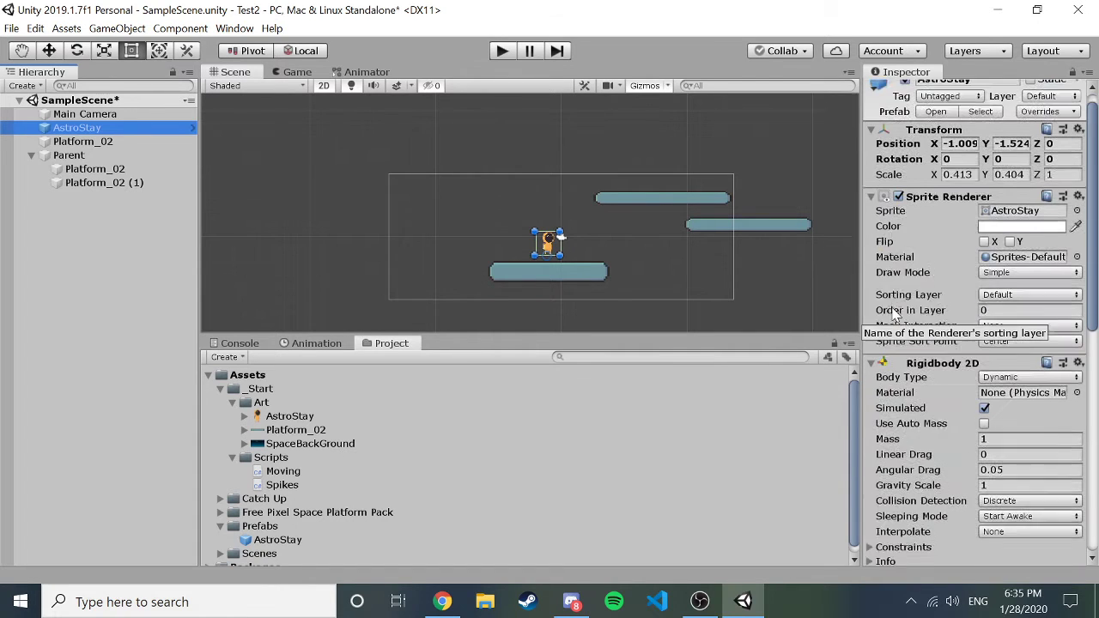
left_click(526, 220)
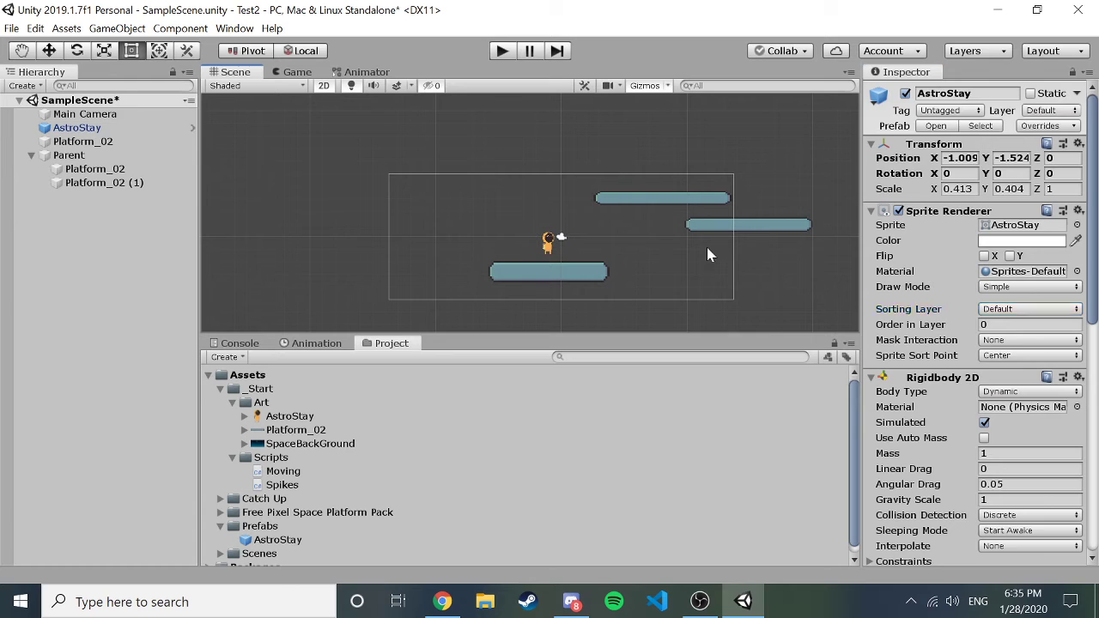
left_click(51, 129)
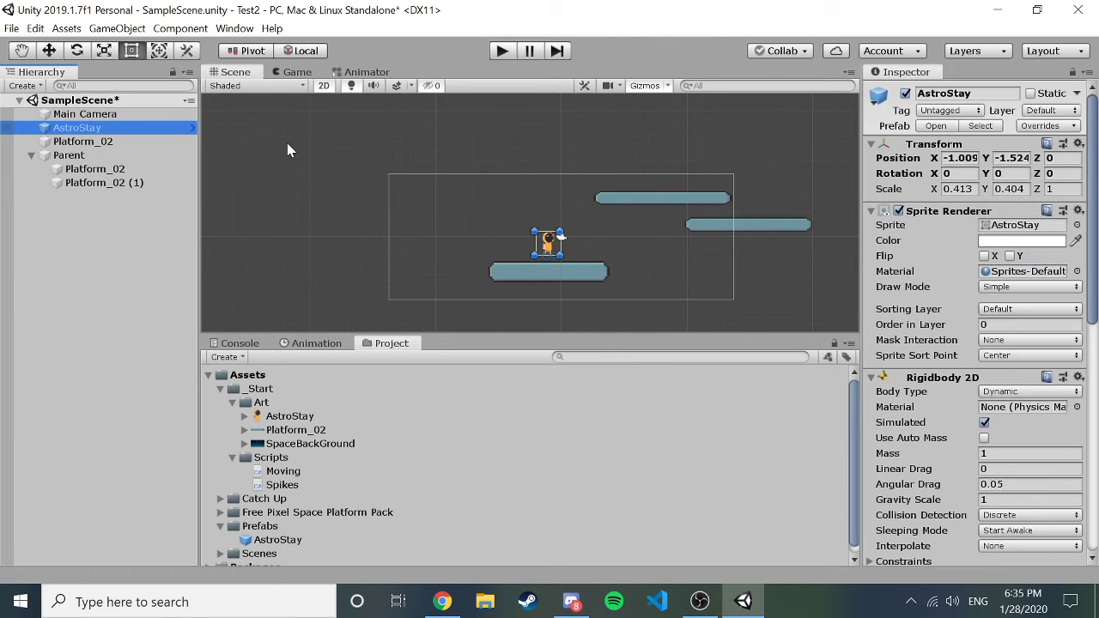
left_click_drag(1093, 239, 1094, 287)
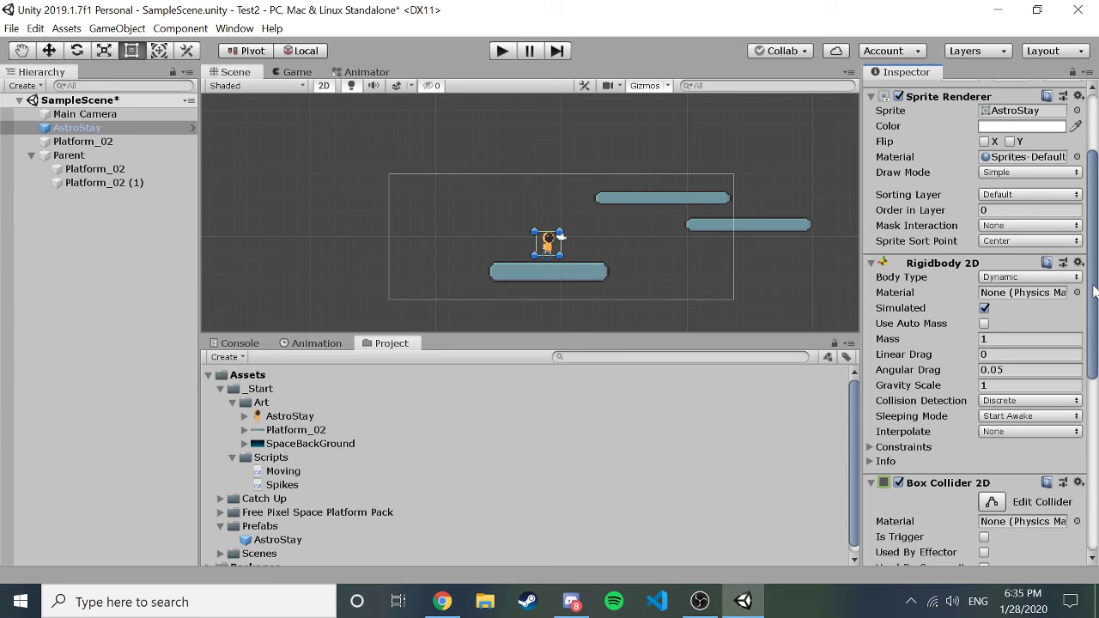
left_click(1027, 277)
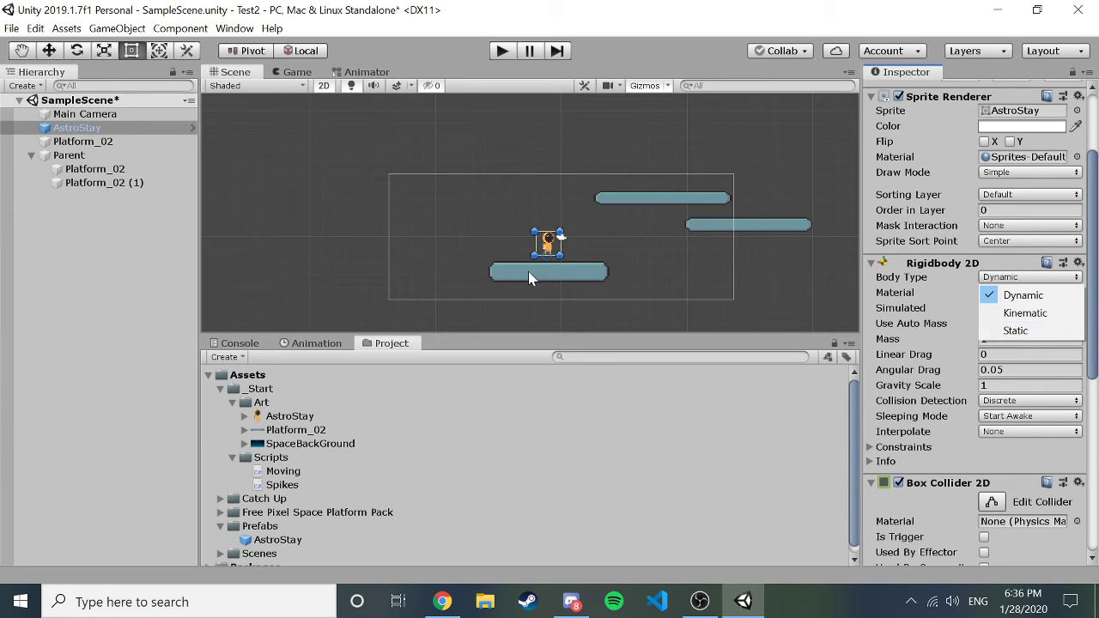
left_click(590, 272)
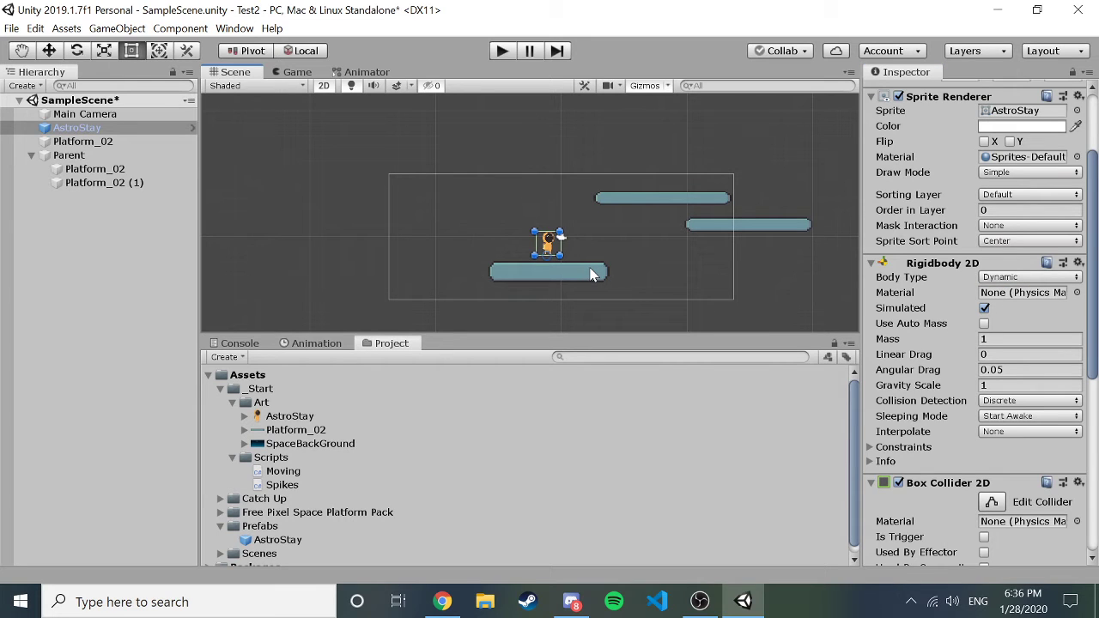
left_click(590, 272)
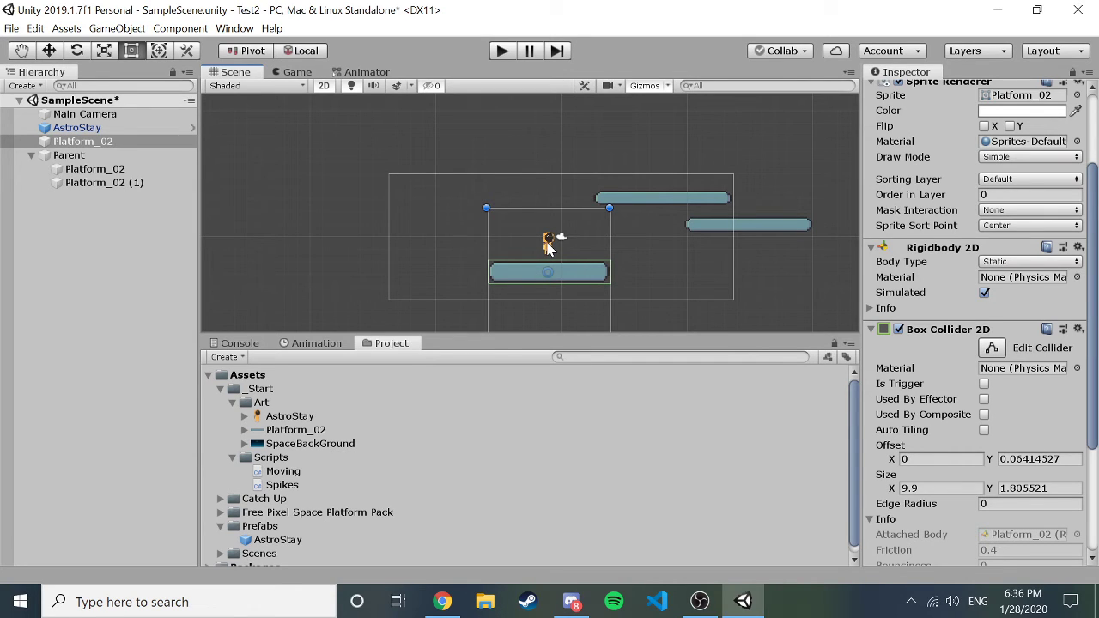
left_click(1000, 259)
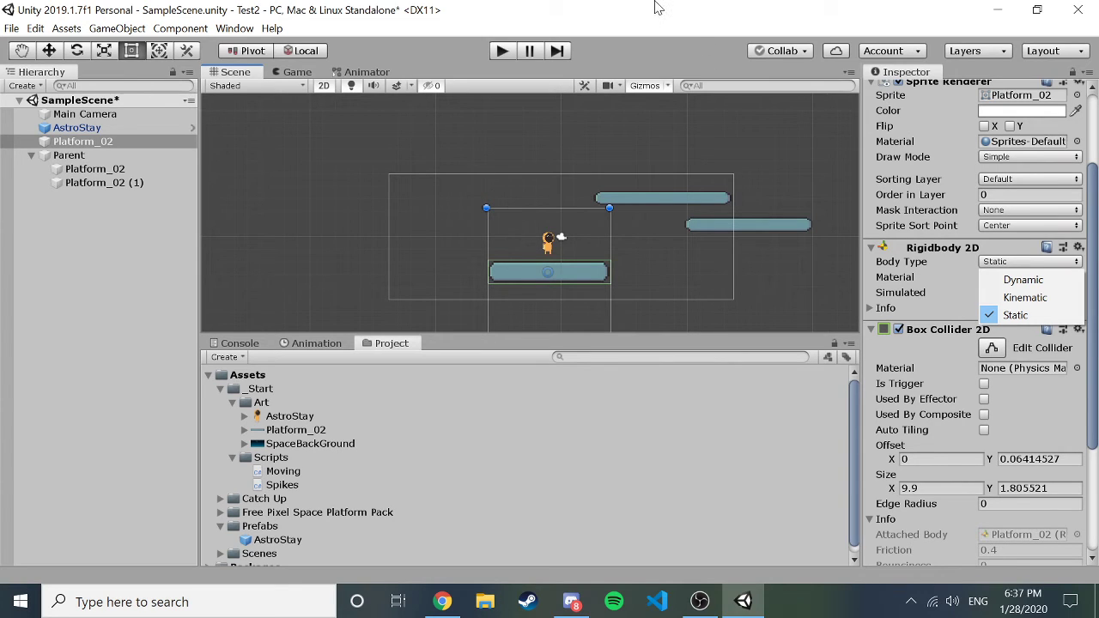
key("Escape")
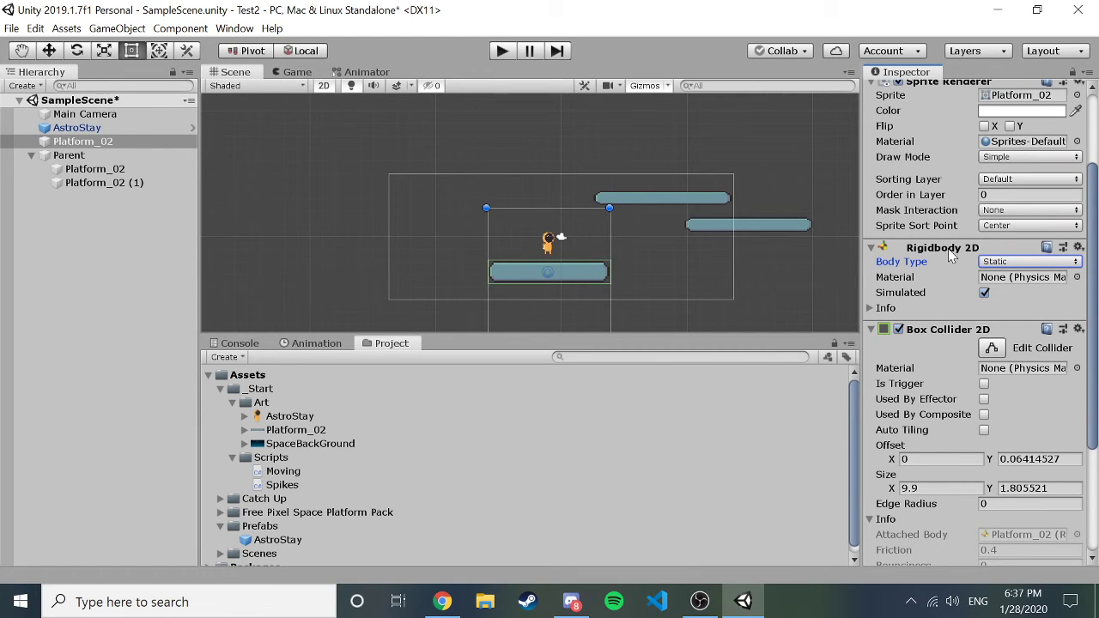
scroll(948, 248, "down", 3)
scroll(948, 248, "down", 1)
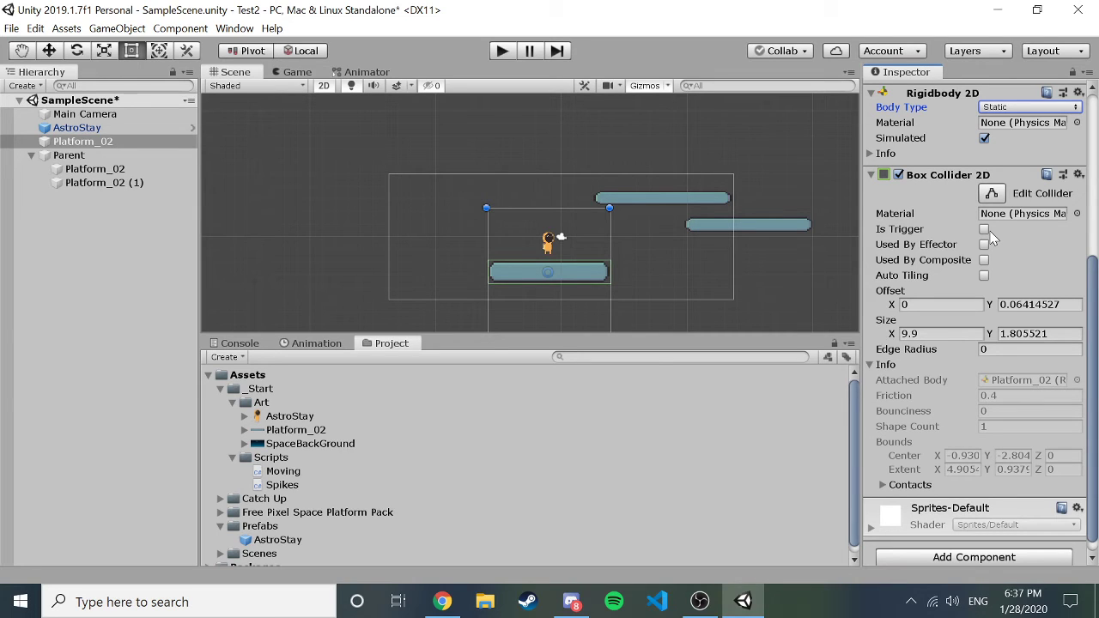
Toggle Is Trigger on the ground platform's Box Collider 2D on and back off, leaving it solid.
left_click(984, 230)
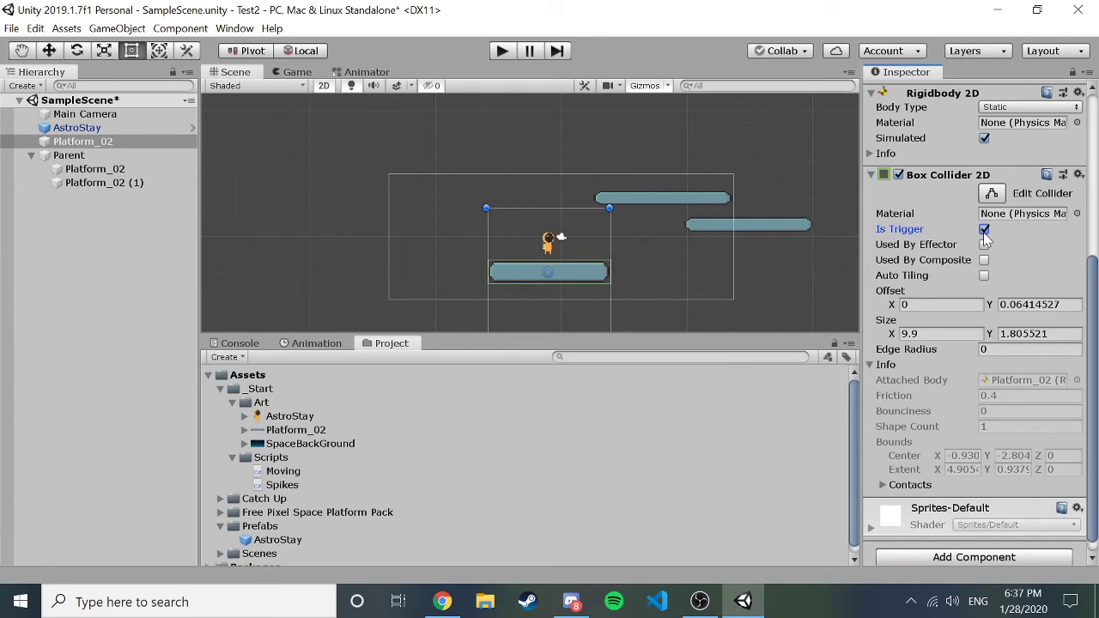
left_click(983, 230)
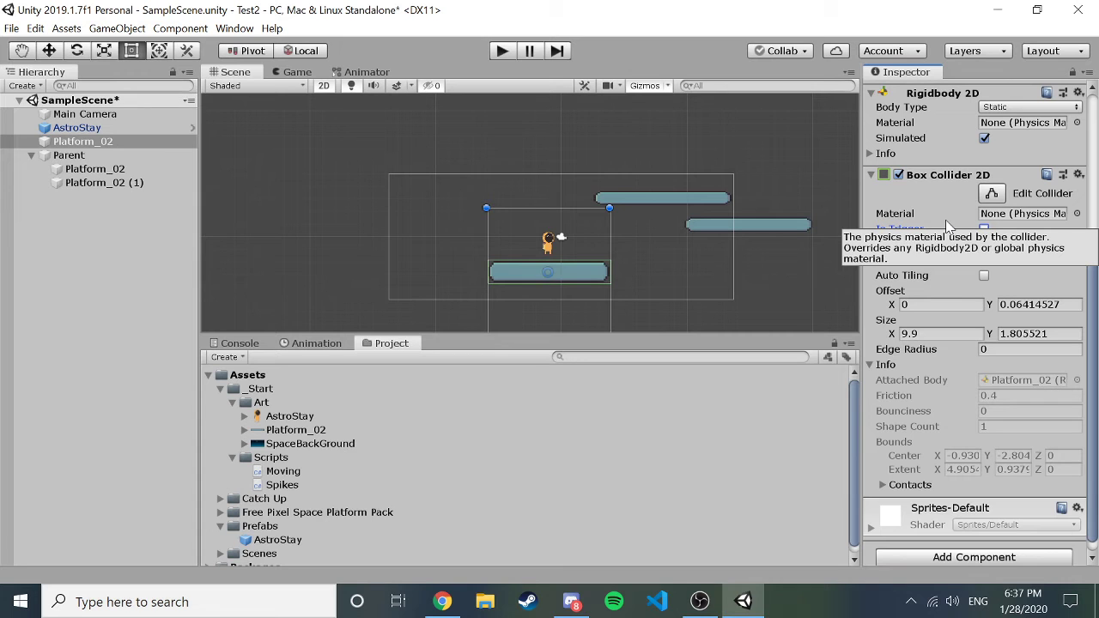
scroll(947, 225, "up", 6)
scroll(947, 225, "down", 7)
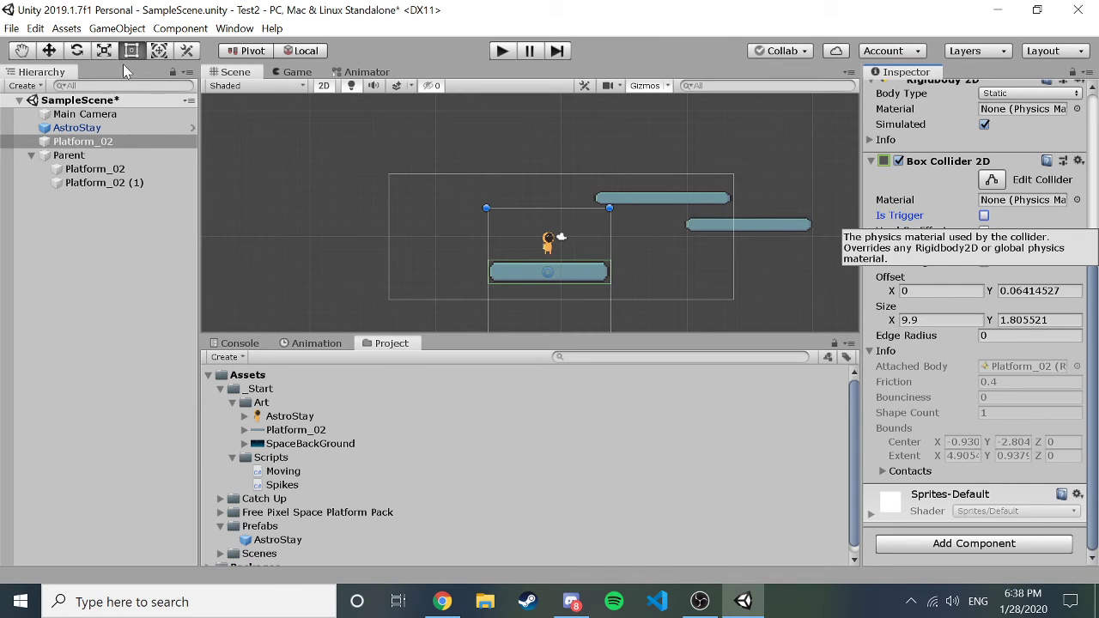
Create a new sprite object and assign it the Knob image.
left_click(41, 86)
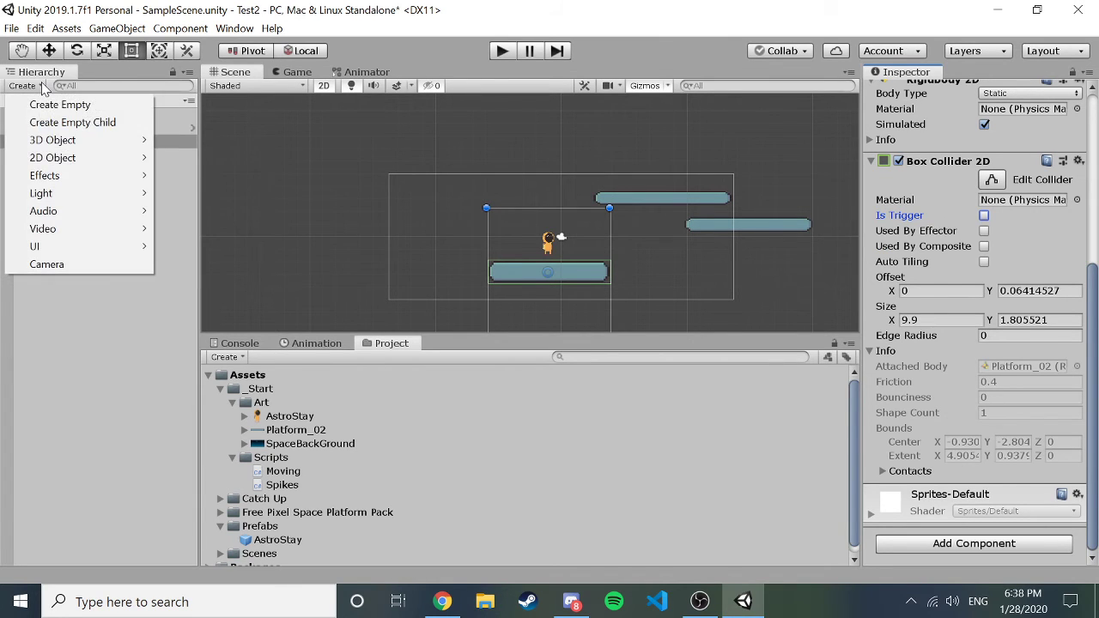
mouse_move(57, 158)
left_click(188, 158)
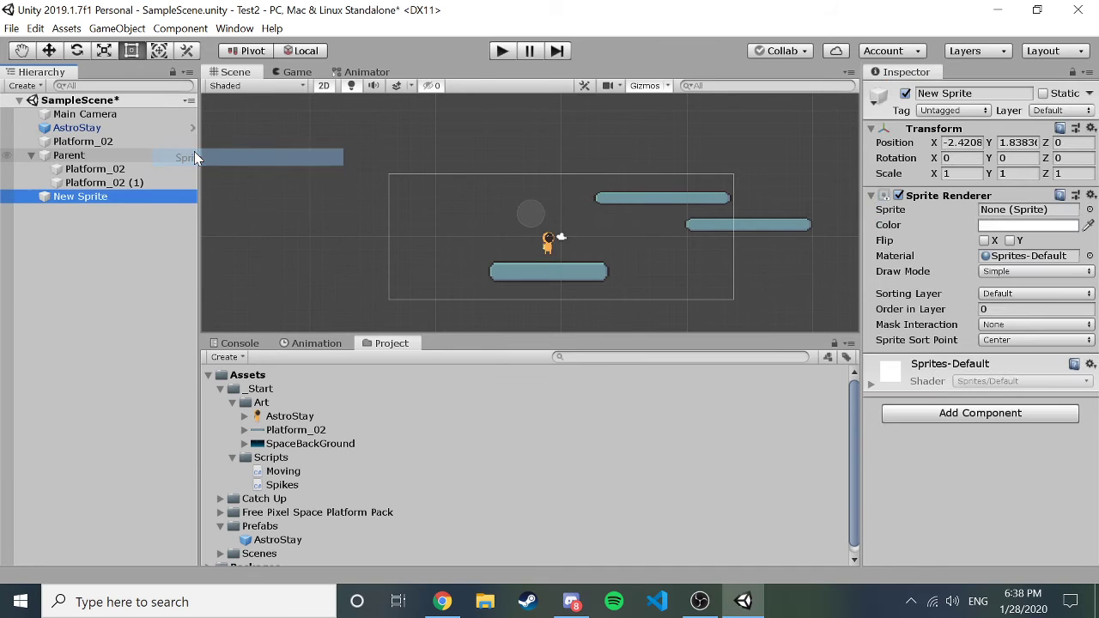
left_click(1089, 210)
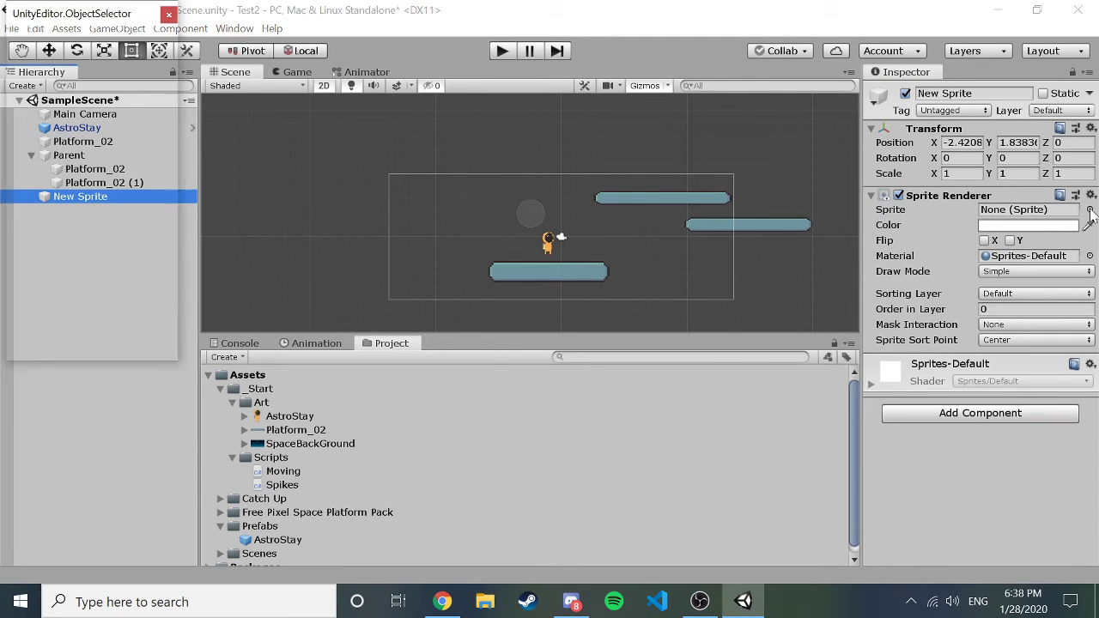
scroll(58, 165, "down", 2)
scroll(58, 163, "down", 10)
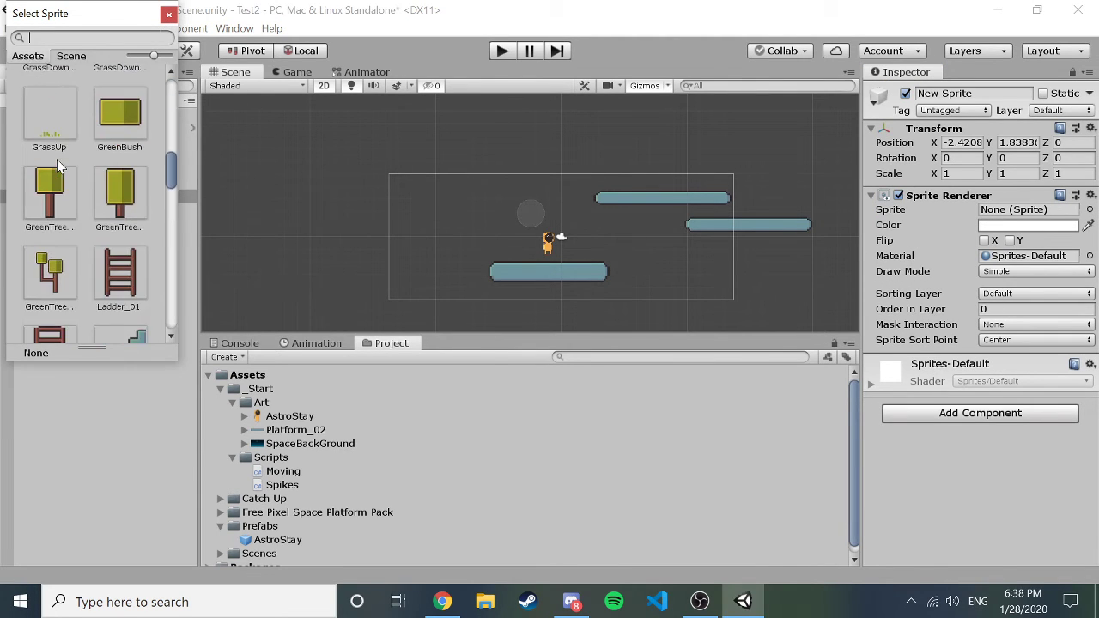
scroll(56, 159, "down", 3)
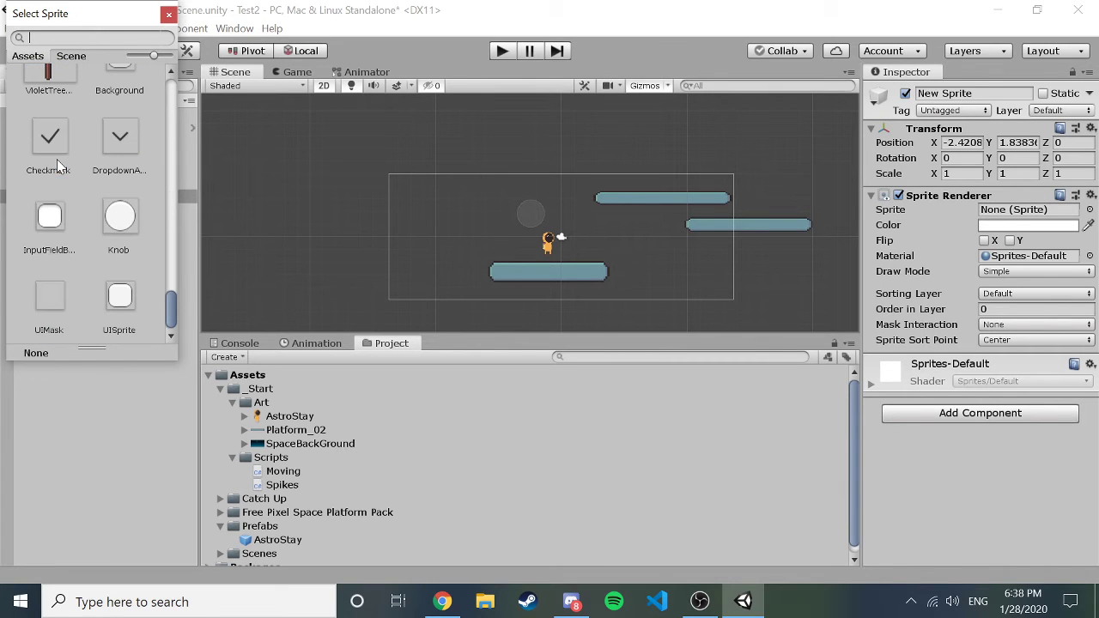
left_click(116, 220)
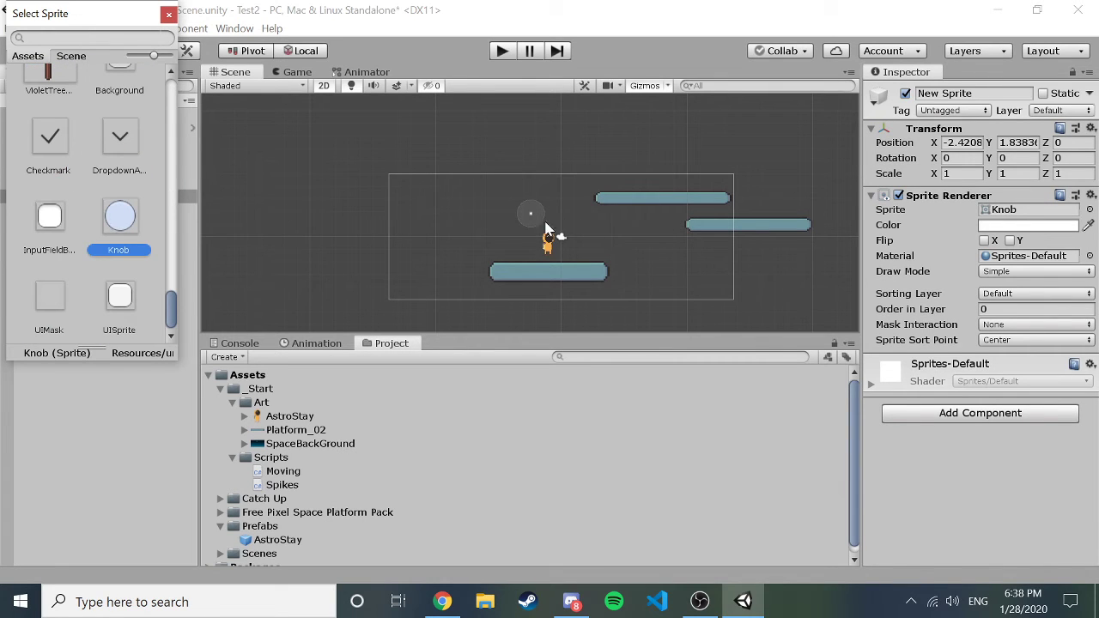
Select New Sprite and frame it in the Scene view.
left_click(168, 15)
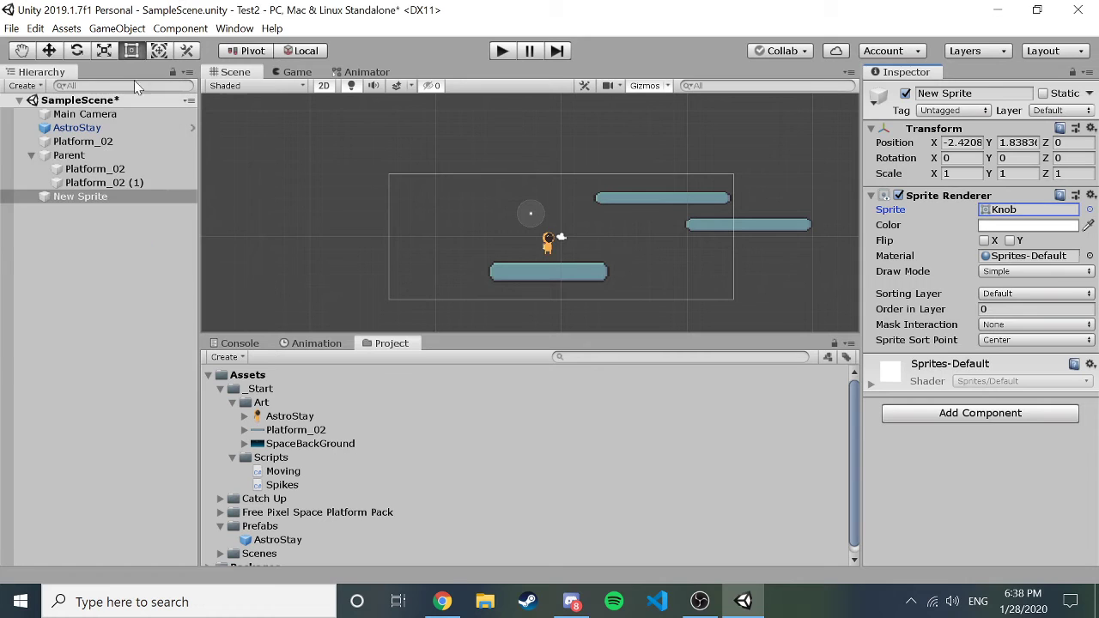
double_click(94, 197)
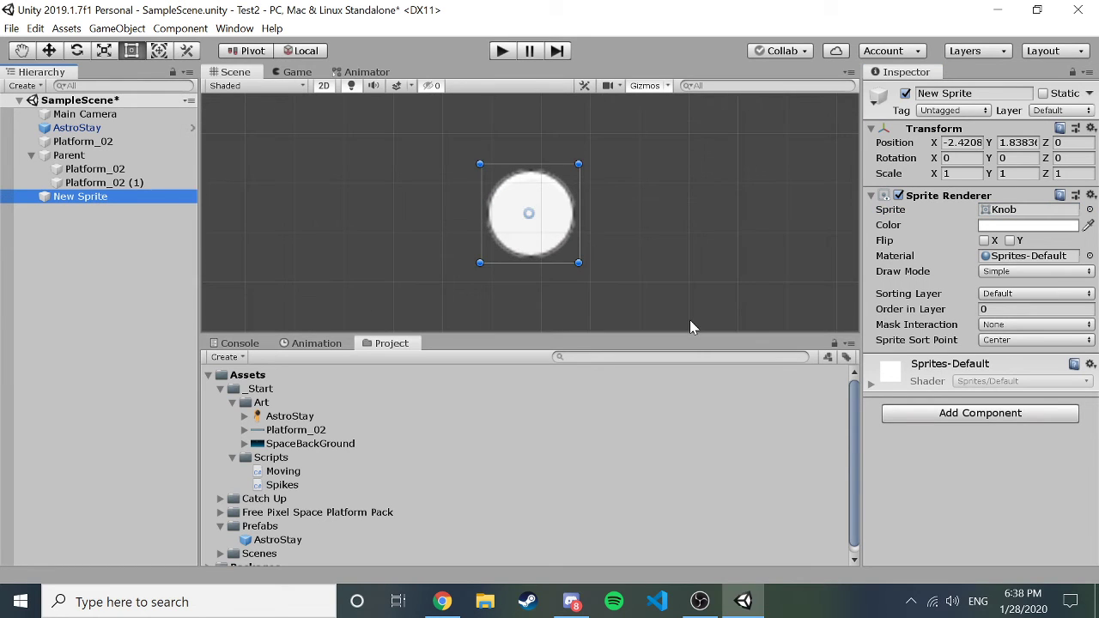
left_click(965, 415)
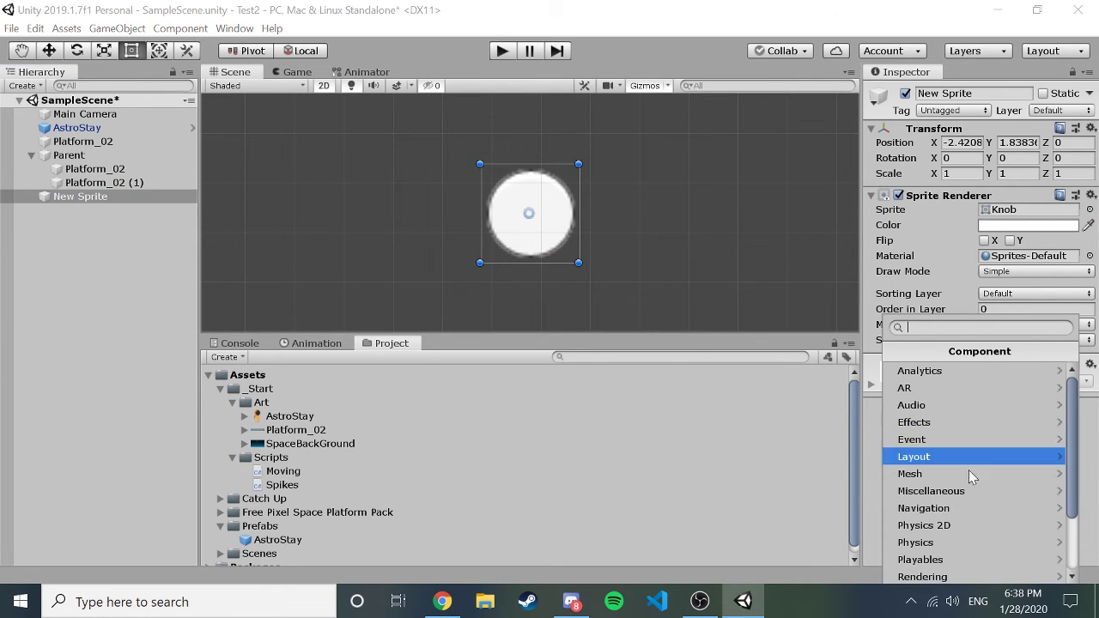
Add a Rigidbody 2D and a Circle Collider 2D to the knob sprite.
left_click(969, 525)
scroll(931, 463, "down", 3)
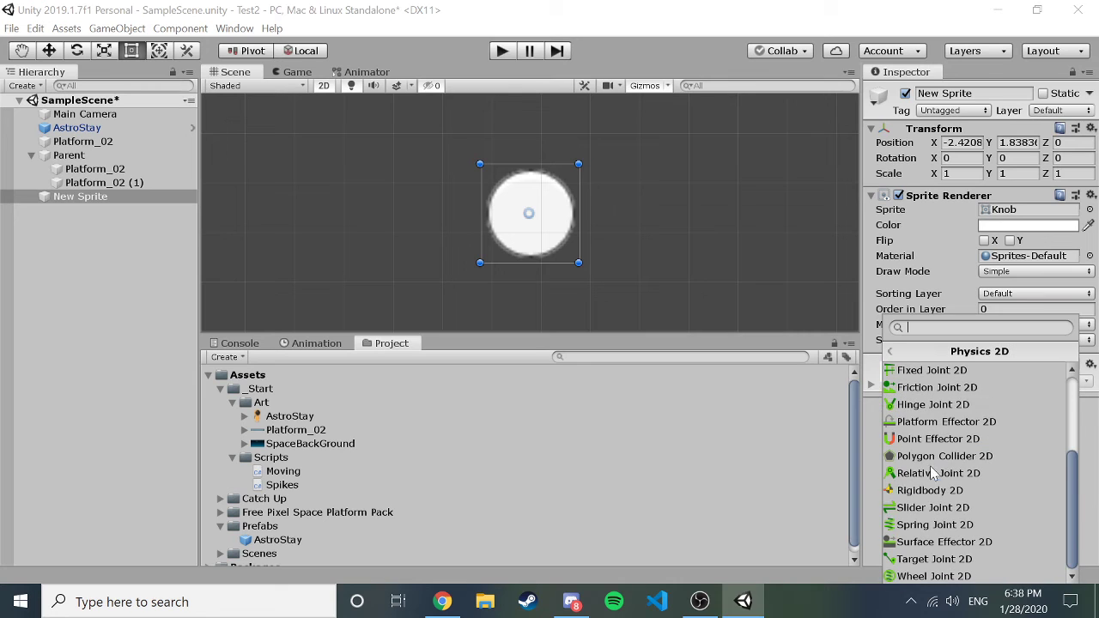
left_click(934, 490)
scroll(939, 497, "down", 2)
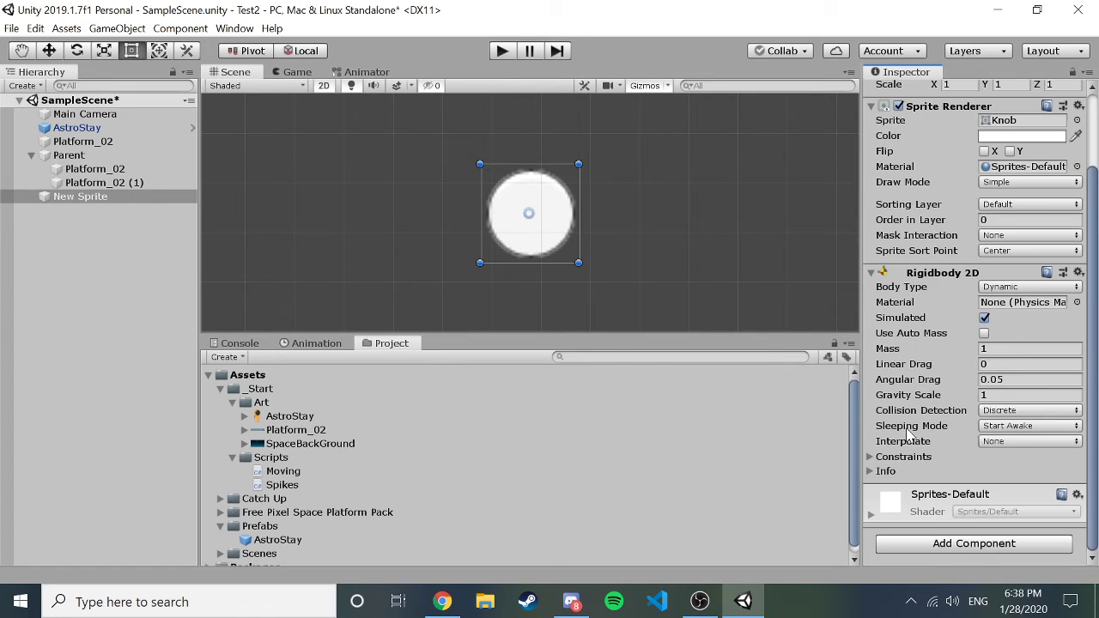
left_click(951, 546)
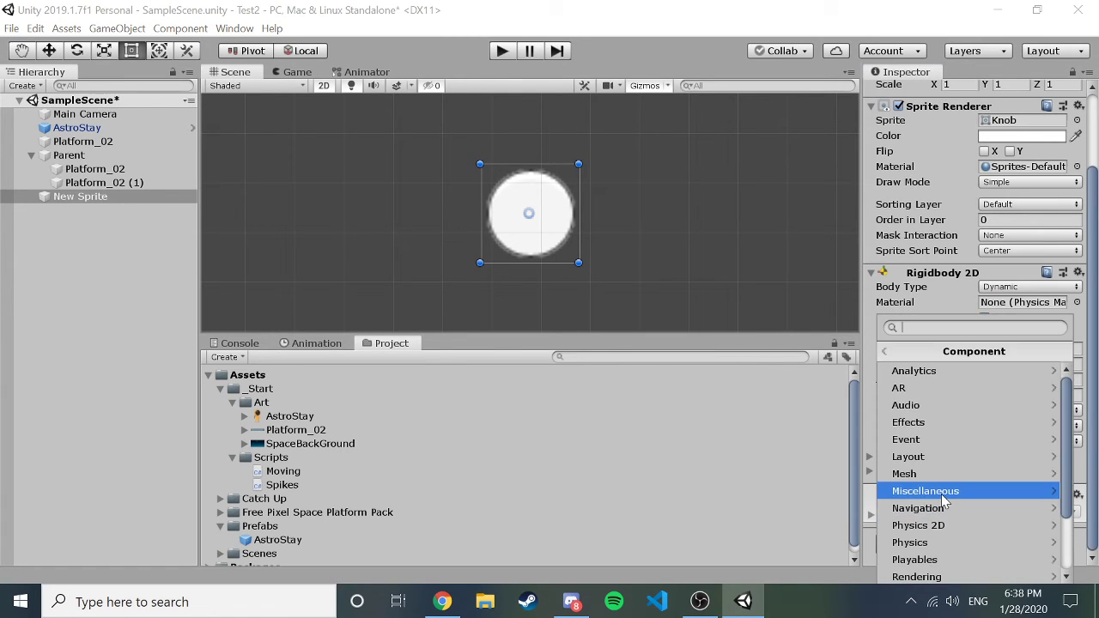
left_click(947, 524)
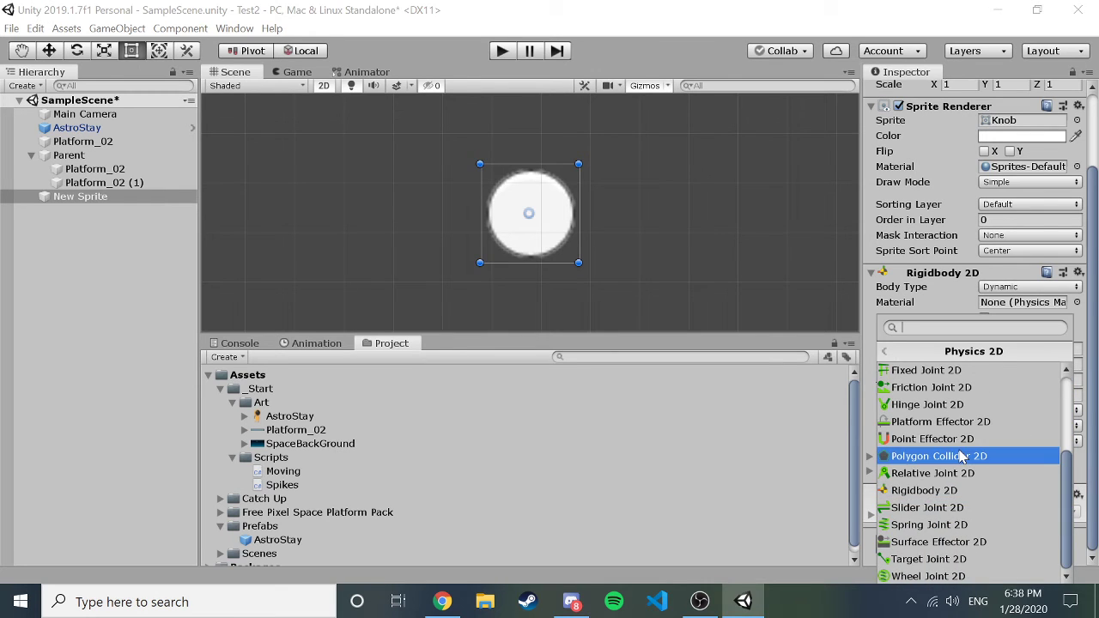
scroll(944, 456, "up", 3)
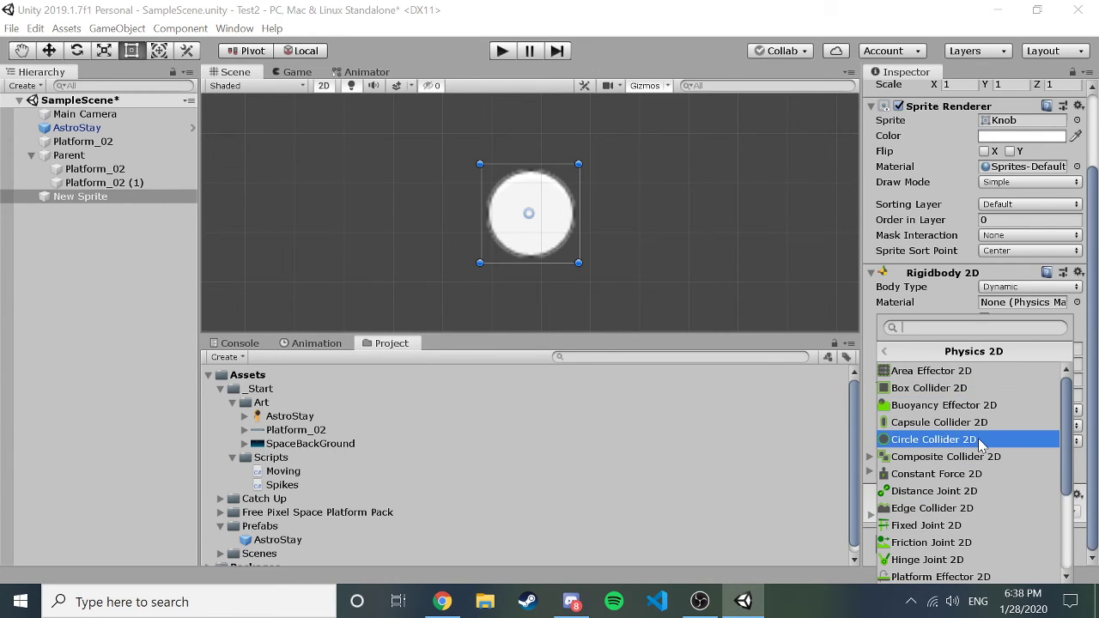
left_click(981, 439)
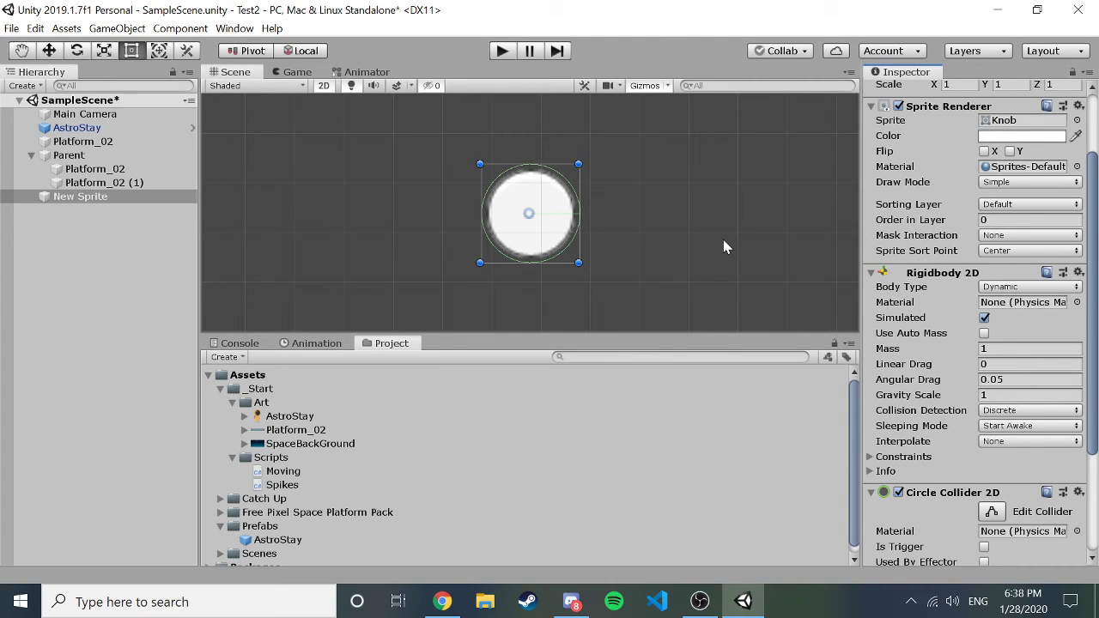
Add a second Circle Collider 2D as an enlarged trigger with Offset X 0.
scroll(923, 410, "down", 3)
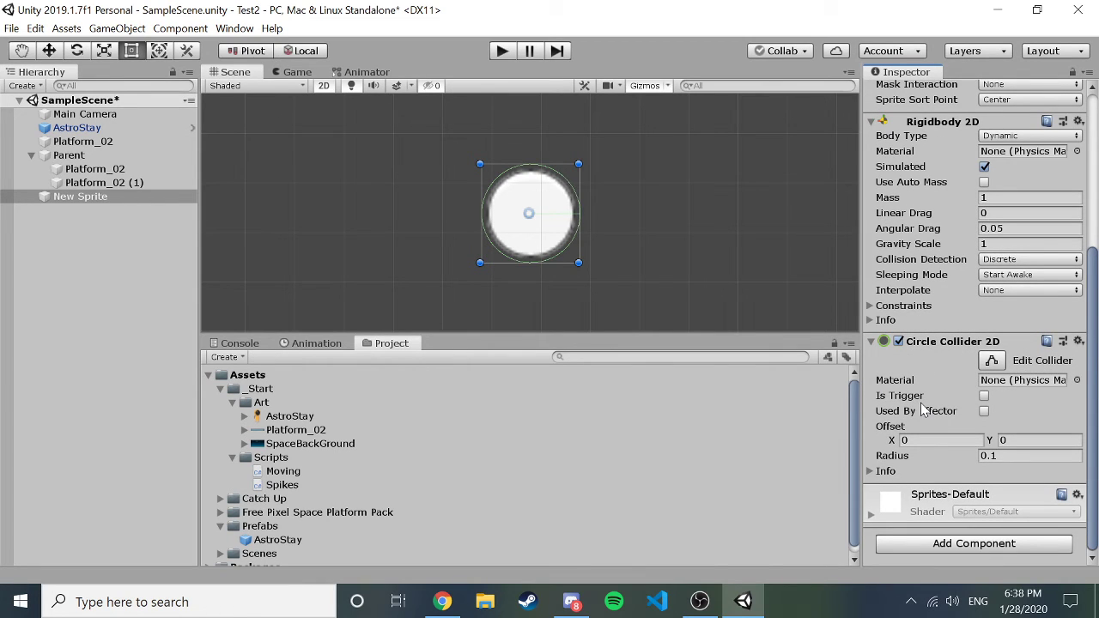
left_click(985, 548)
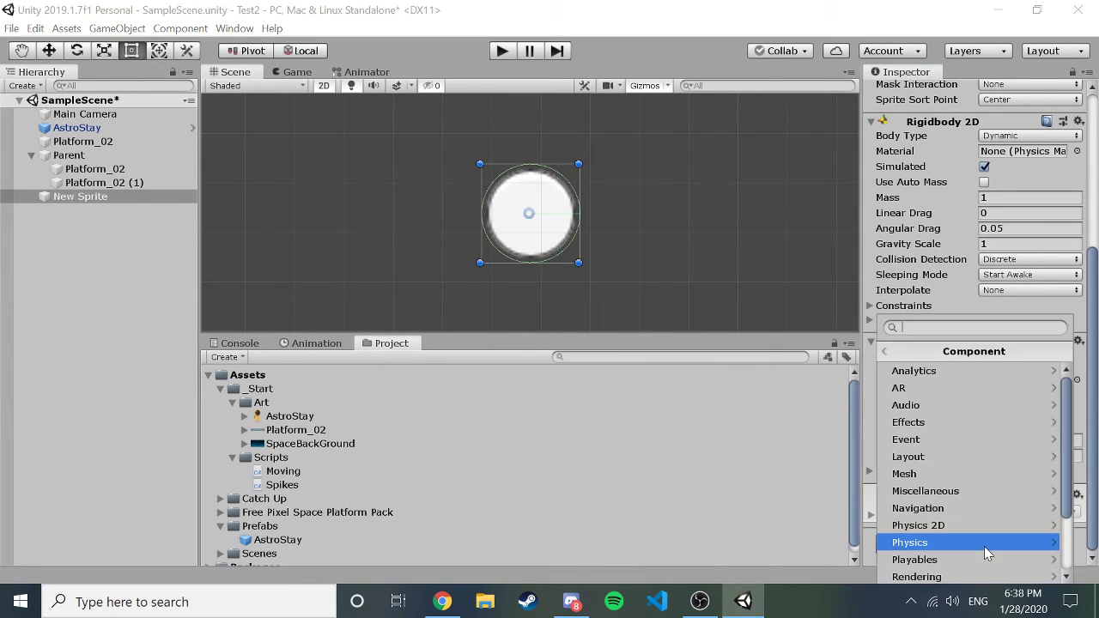
left_click(964, 526)
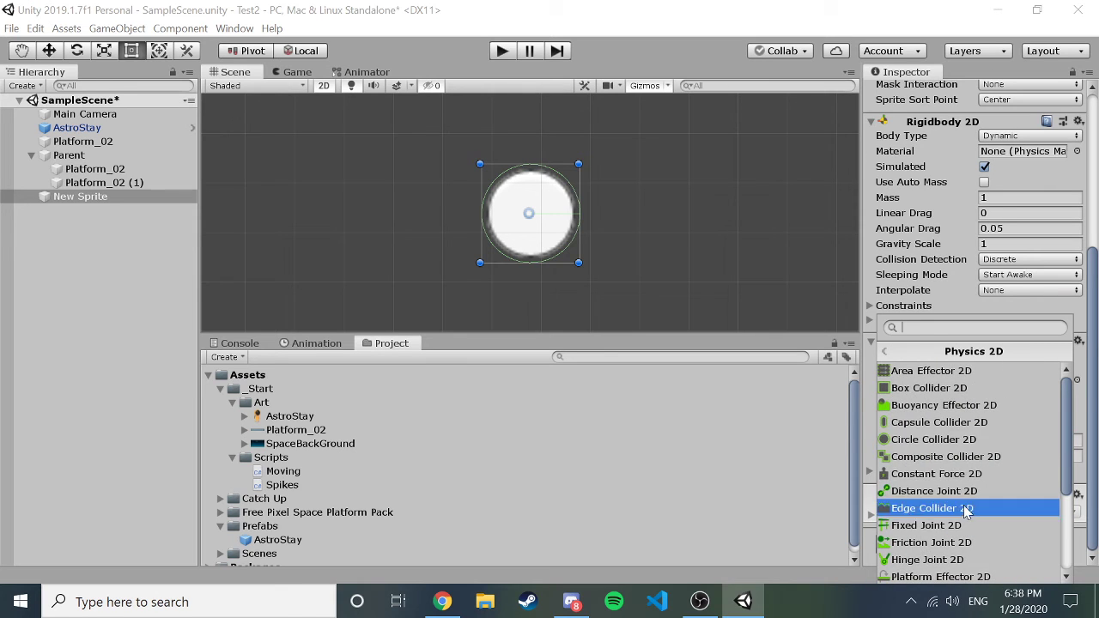
left_click(968, 442)
scroll(972, 450, "down", 3)
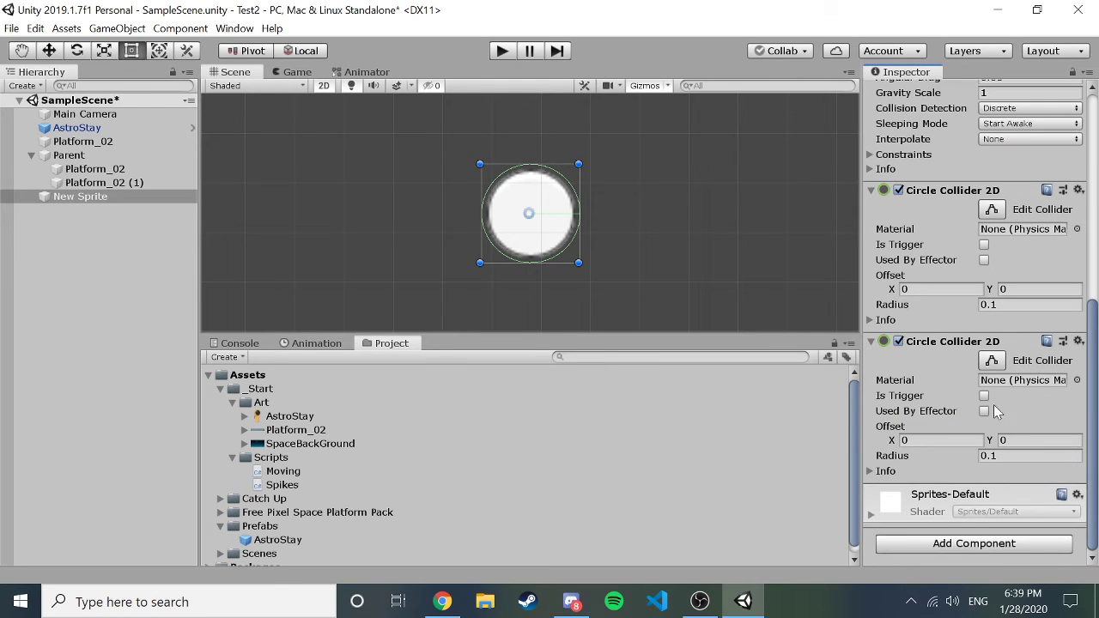
left_click(984, 395)
left_click(991, 360)
left_click_drag(580, 213, 650, 212)
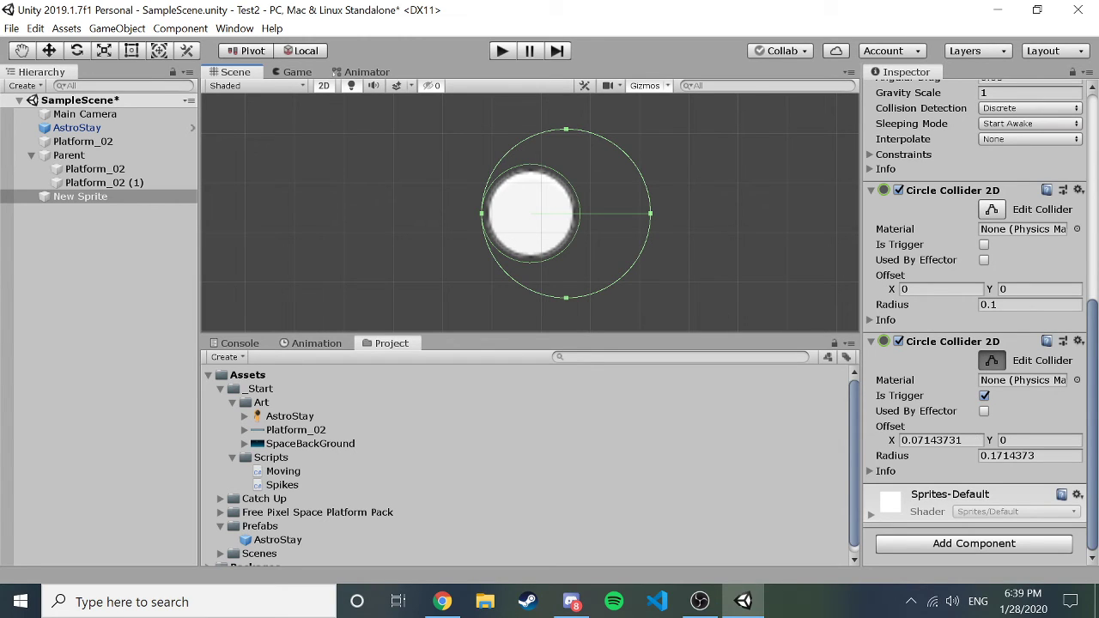
left_click(976, 439)
type("0")
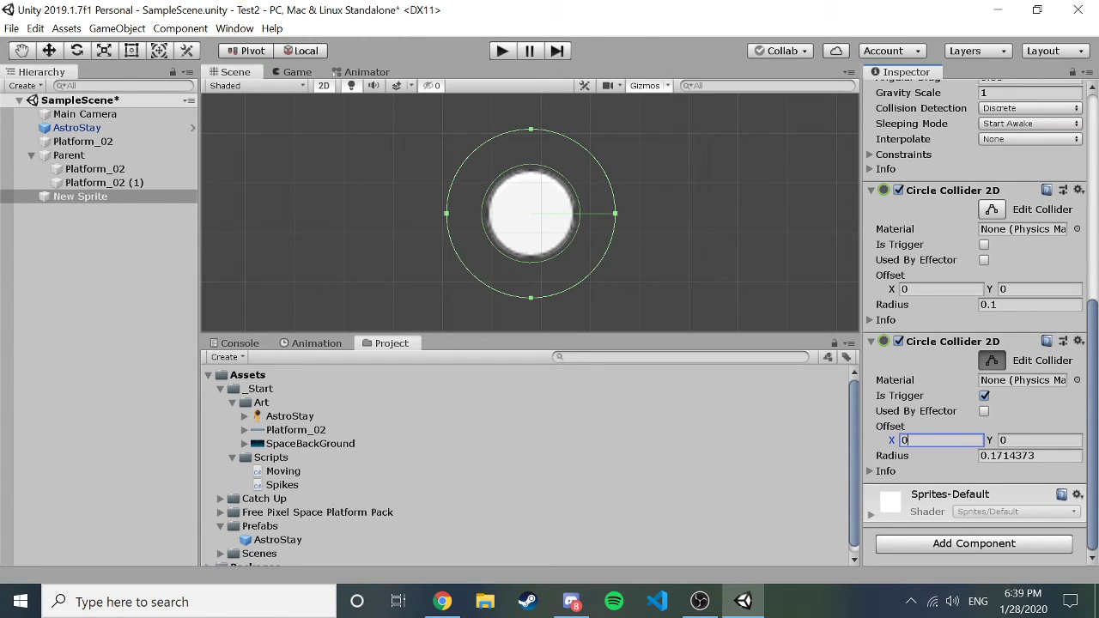
left_click(753, 230)
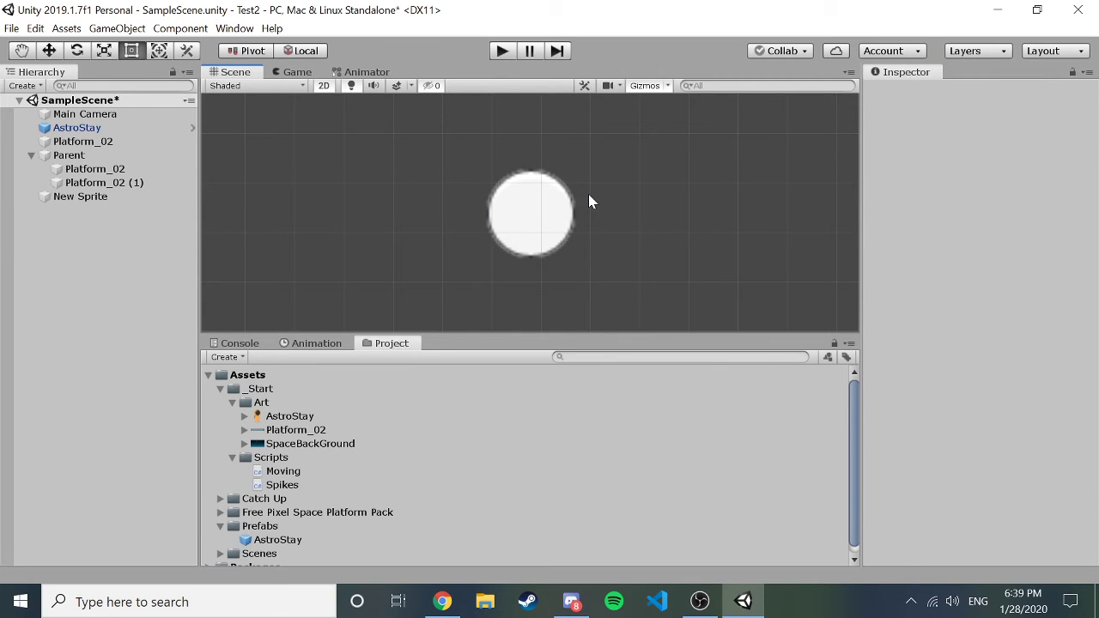
Zoom the Scene view out until the knob sprite and AstroStay astronaut both show.
left_click(543, 207)
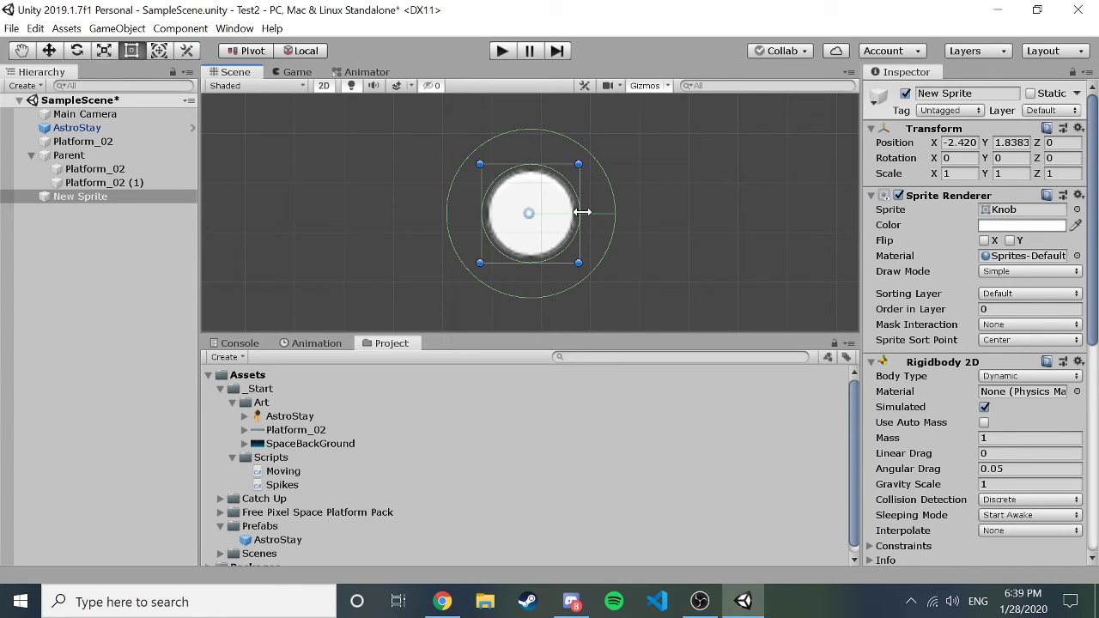
left_click(91, 228)
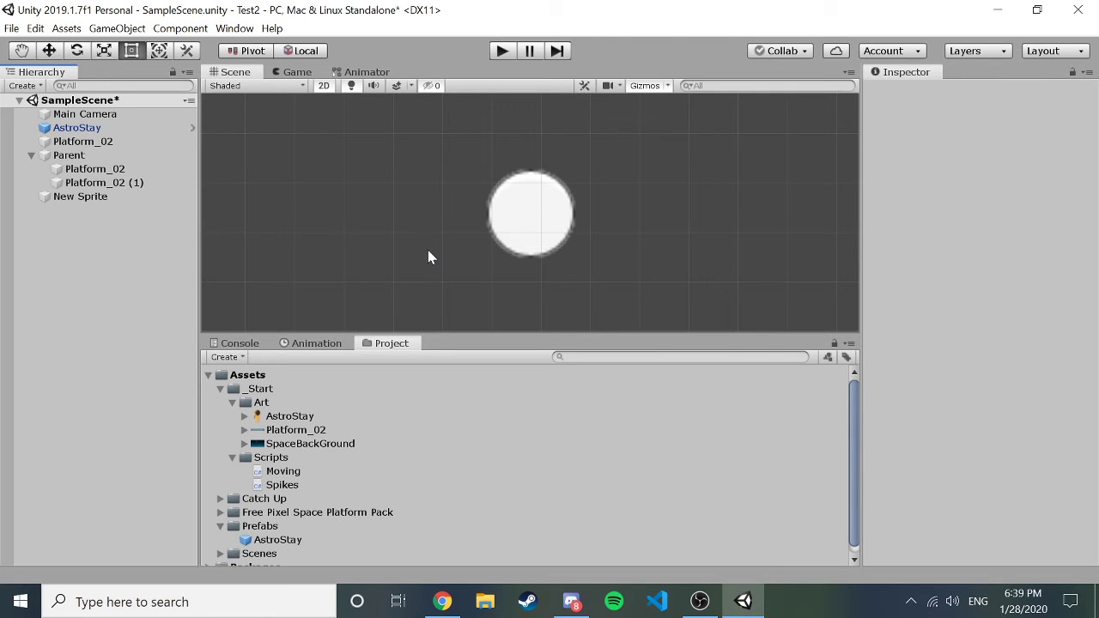
scroll(429, 257, "down", 4)
scroll(429, 258, "down", 2)
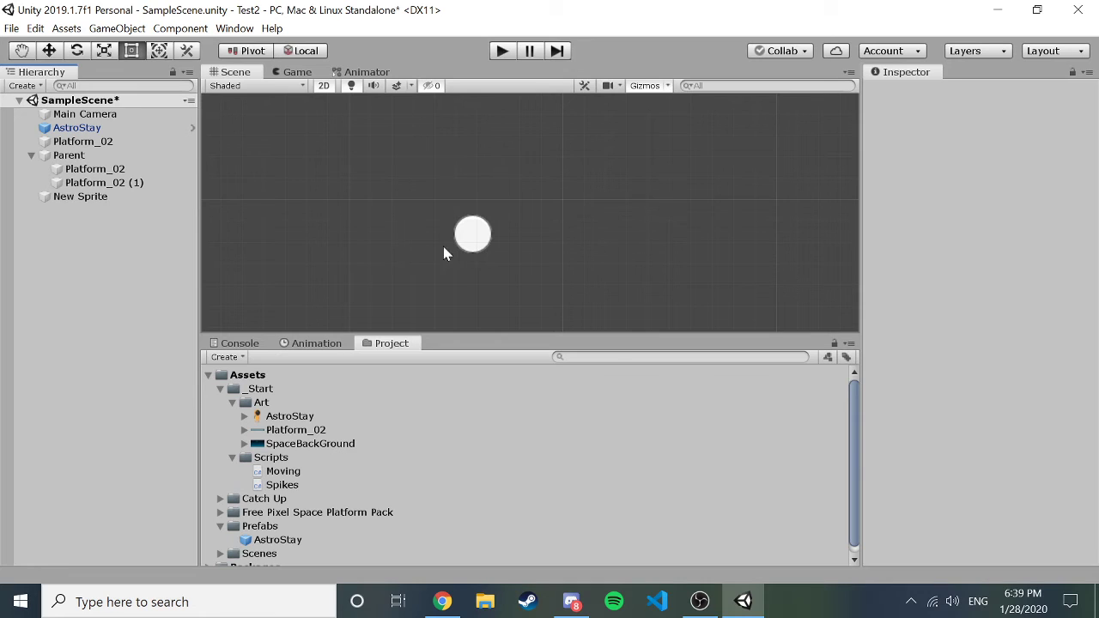
scroll(492, 247, "down", 3)
scroll(522, 197, "down", 3)
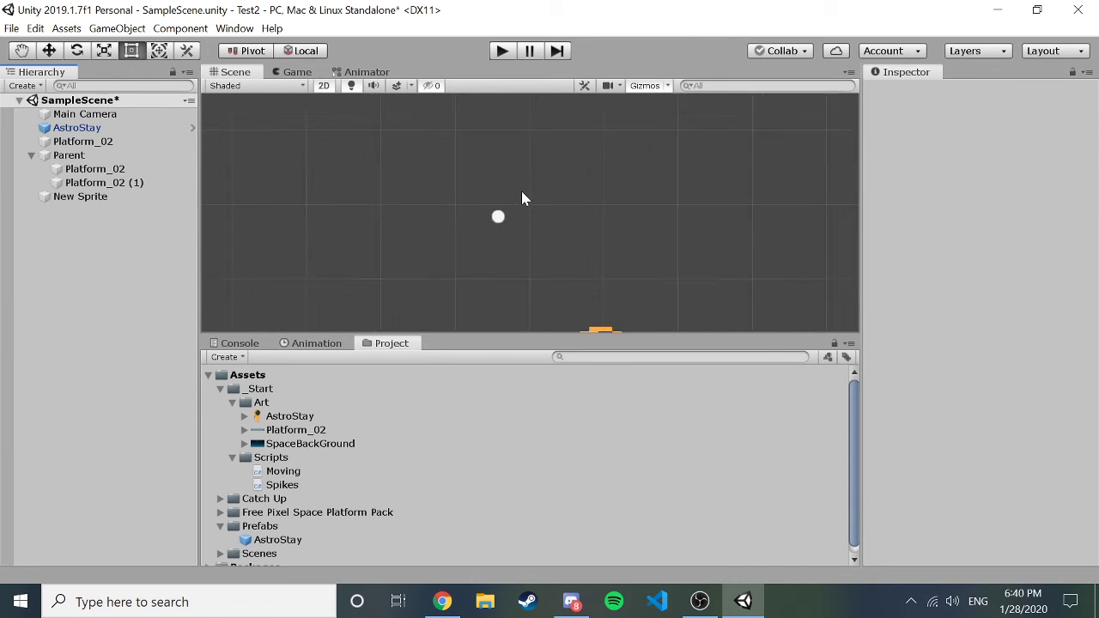
scroll(696, 152, "down", 3)
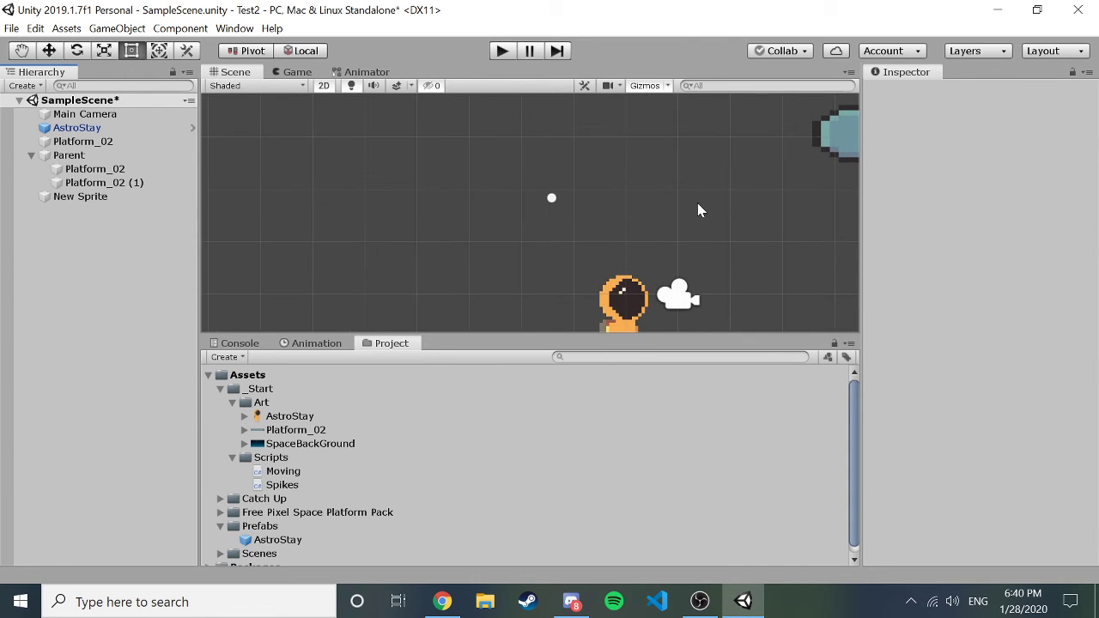
scroll(697, 210, "down", 1)
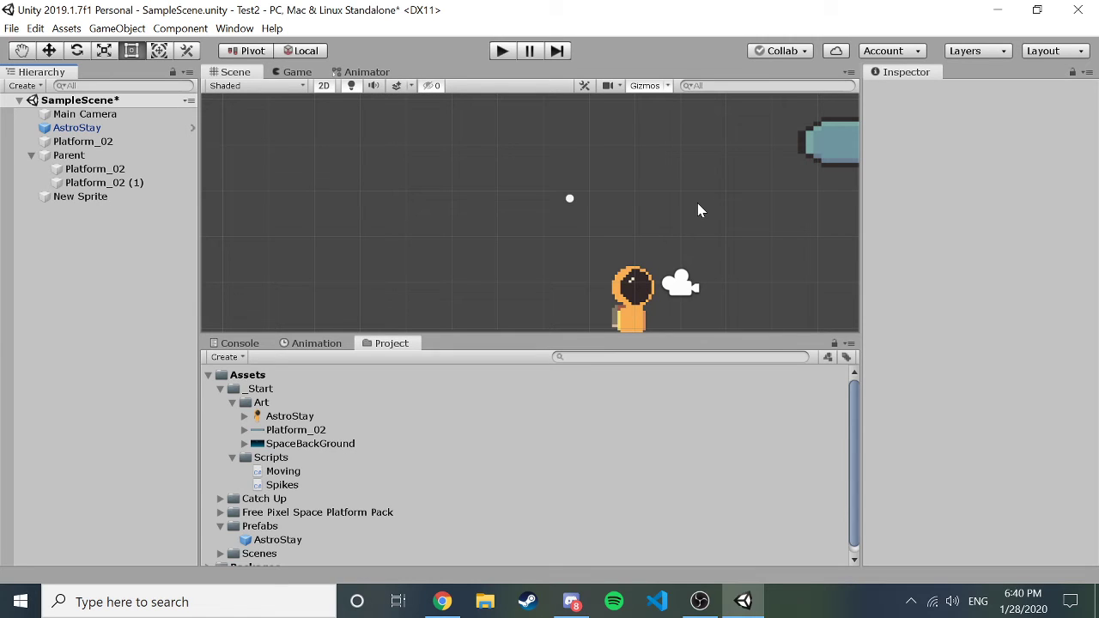
Create a new C# script in the Scripts folder and name it test2.
left_click(263, 458)
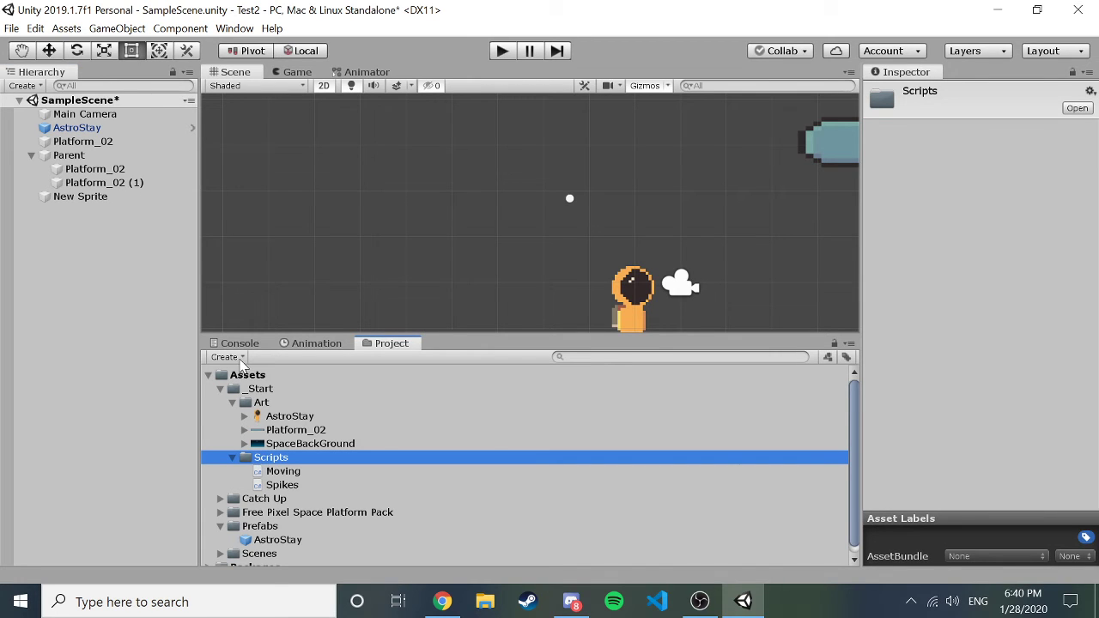
left_click(228, 357)
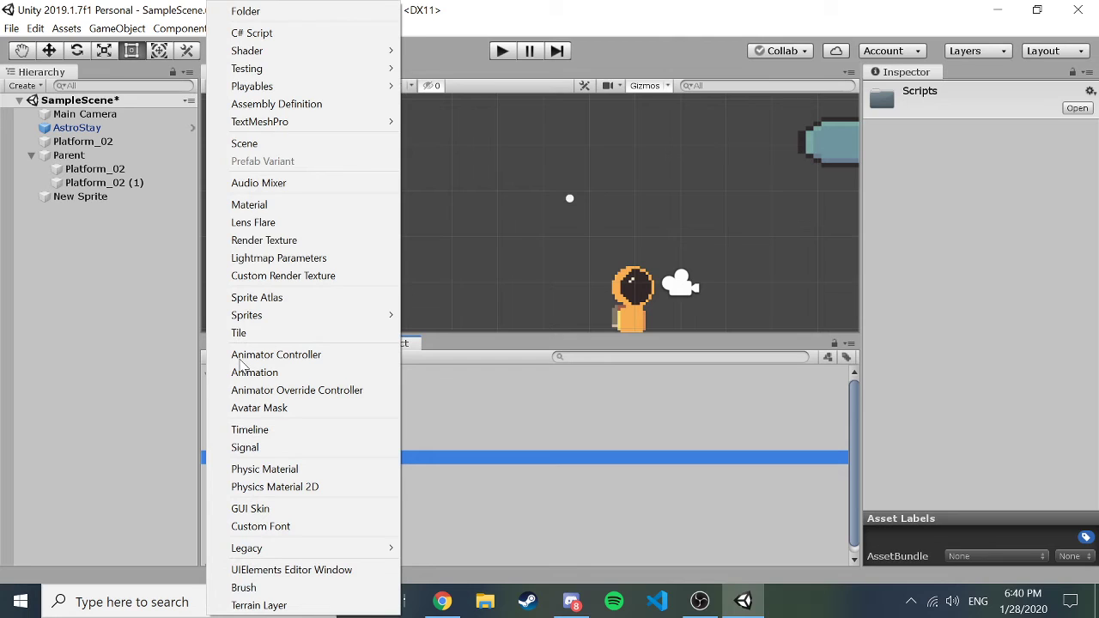
left_click(295, 35)
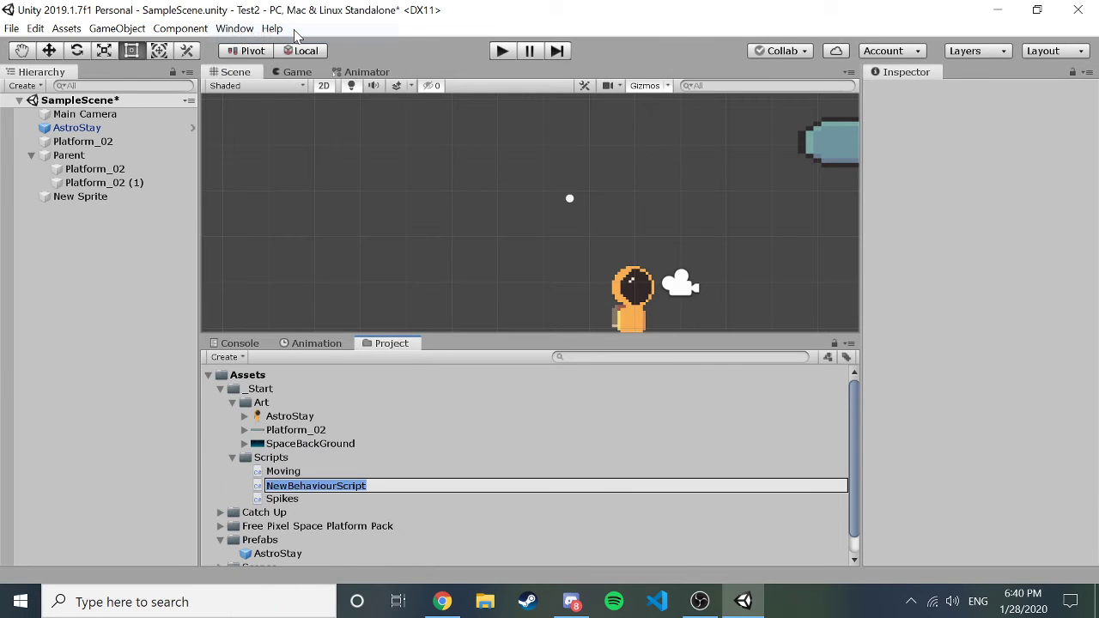
type("test")
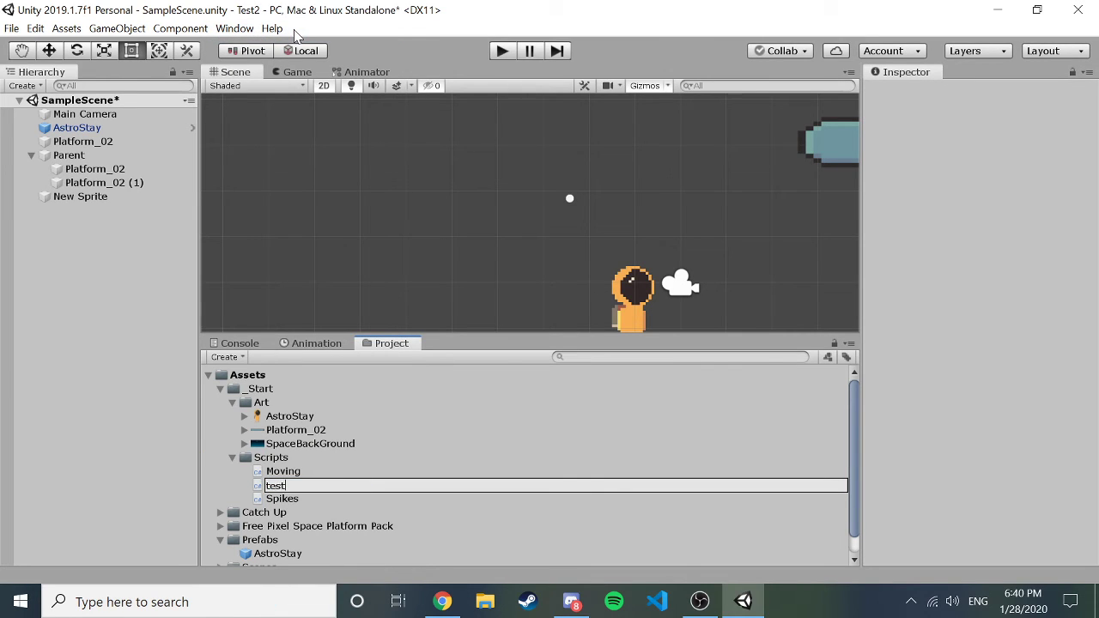
type("2")
key("Return")
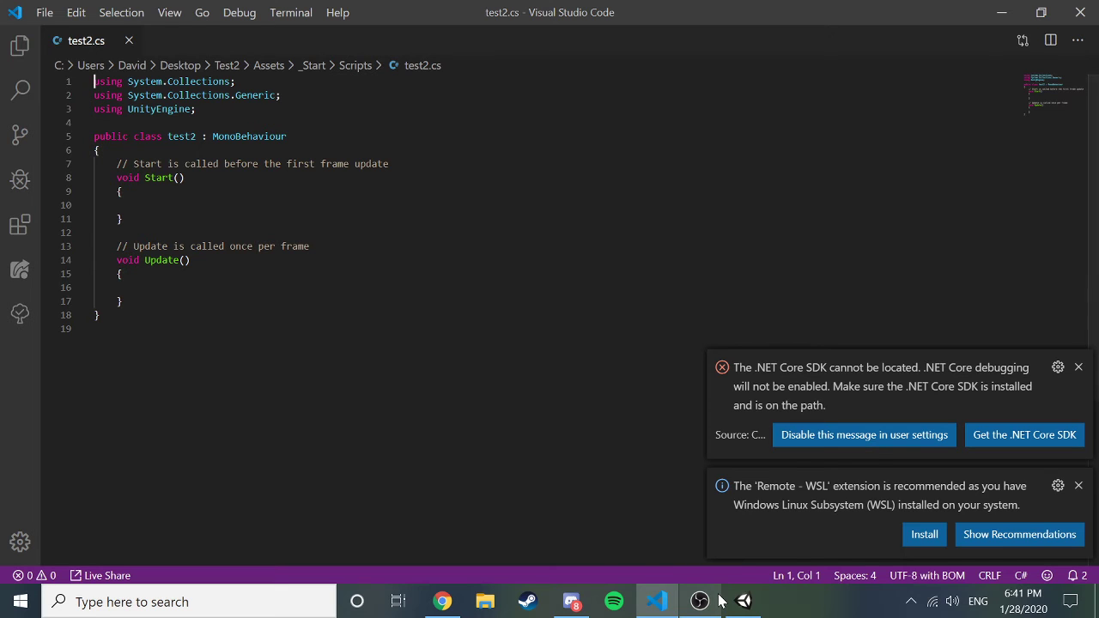
mouse_move(737, 604)
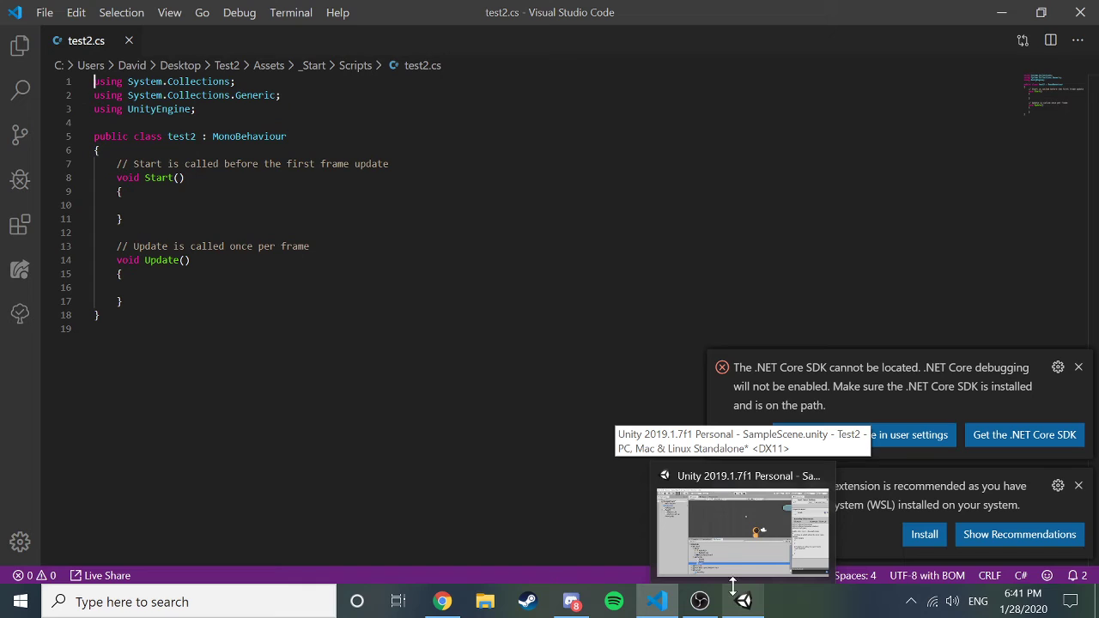
left_click(732, 569)
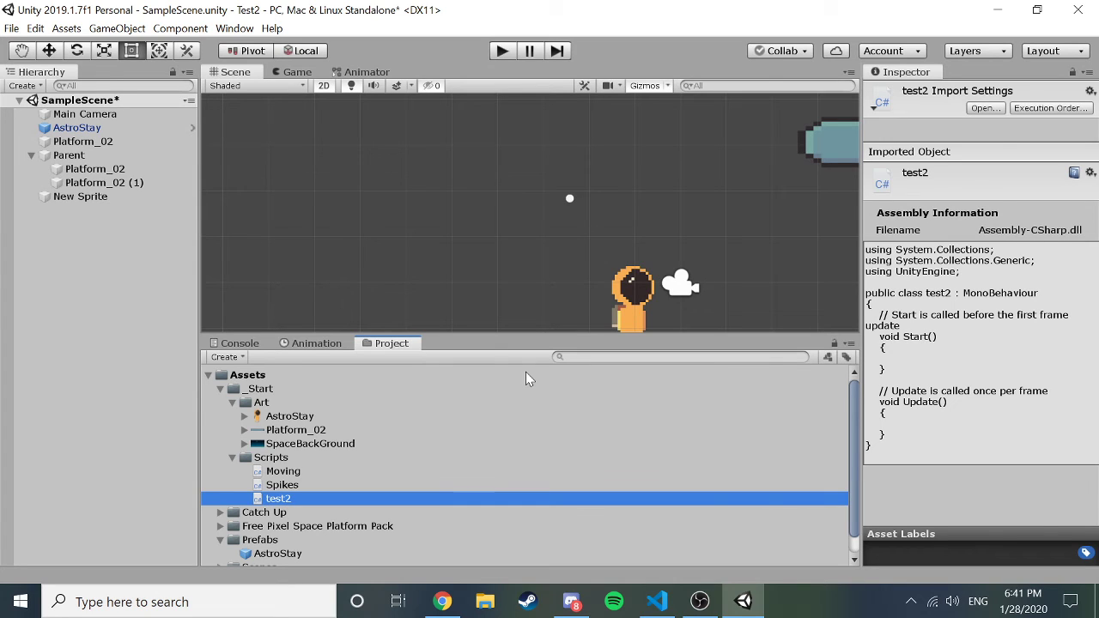
left_click(658, 606)
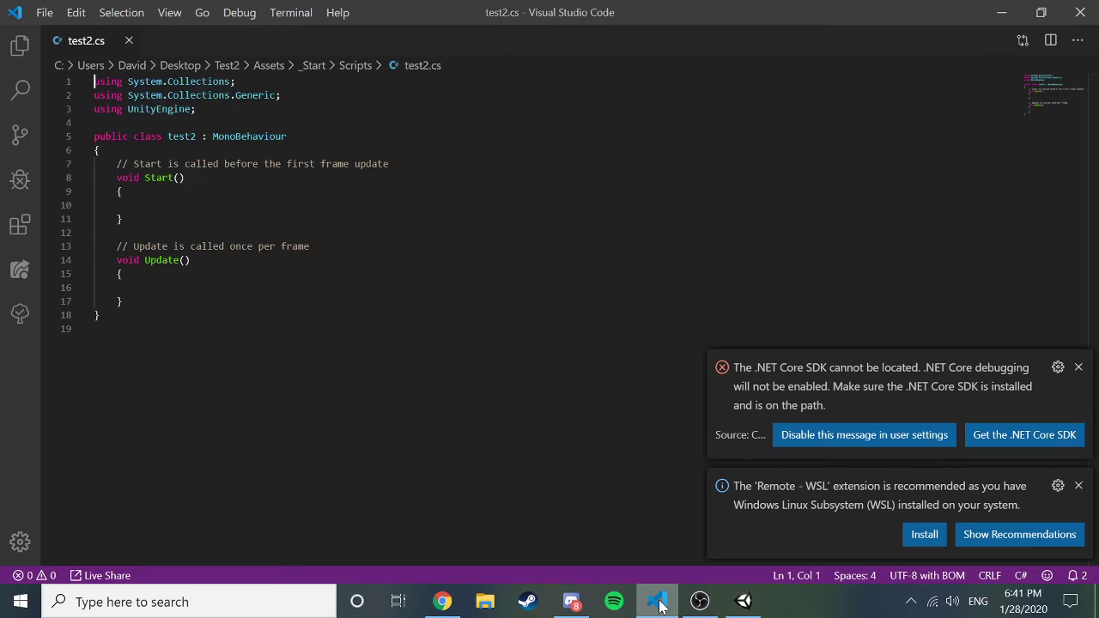
left_click(660, 606)
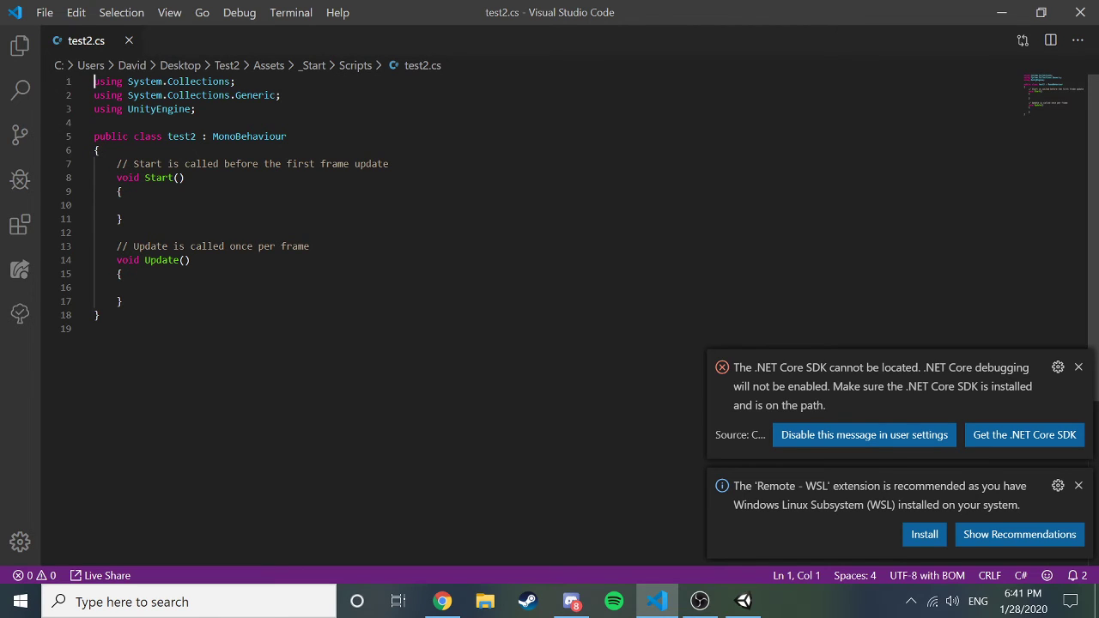
left_click(124, 219)
left_click(124, 192)
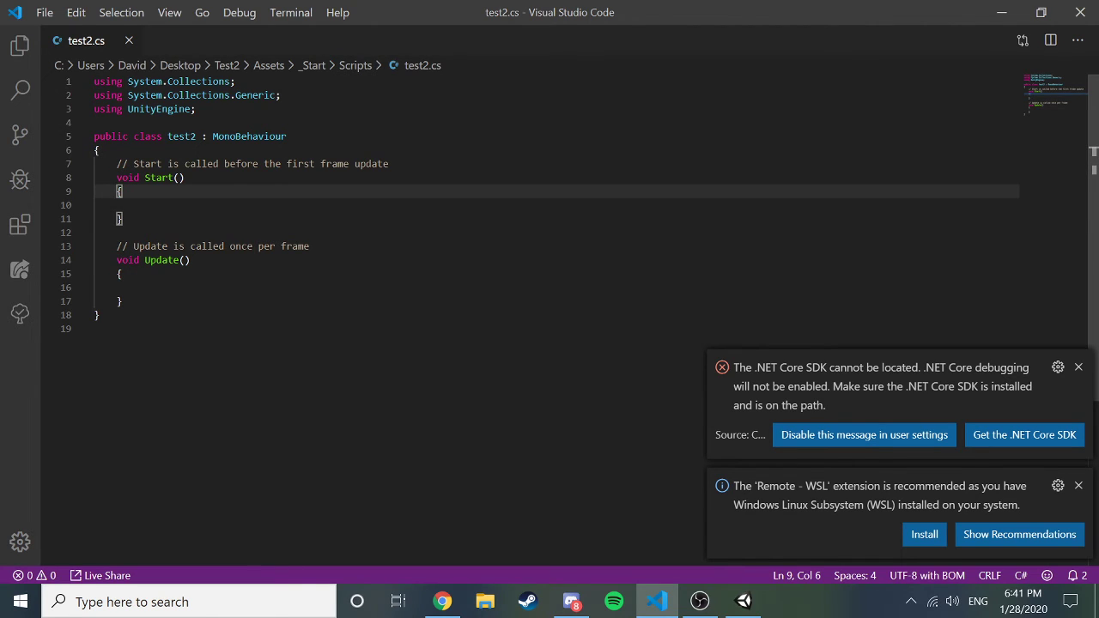
left_click(124, 177)
left_click(121, 164)
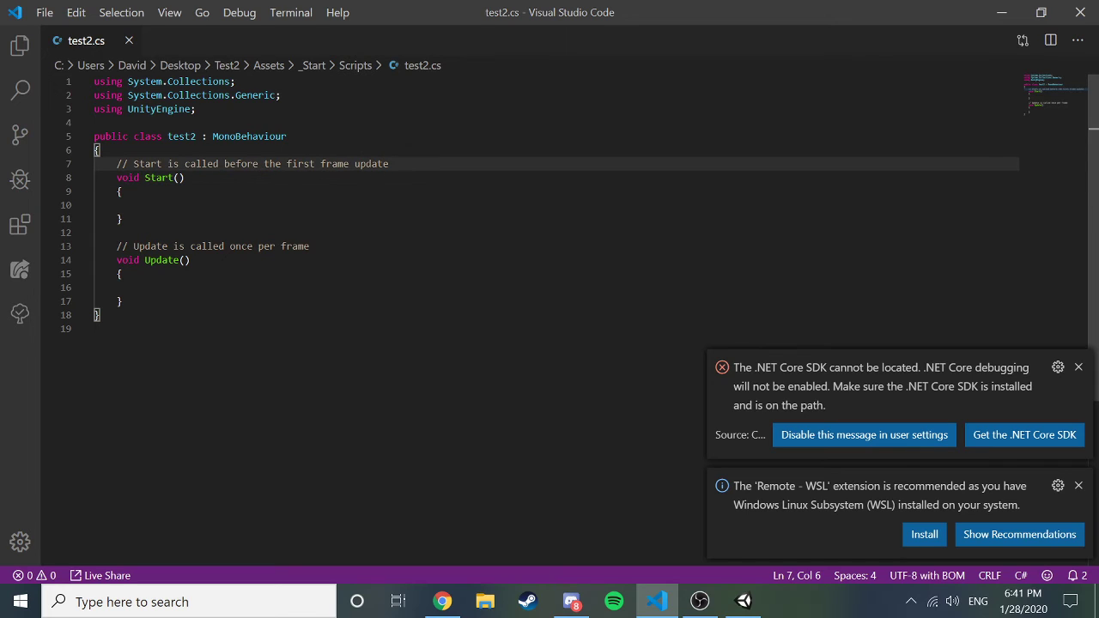
left_click(117, 164)
left_click(117, 177)
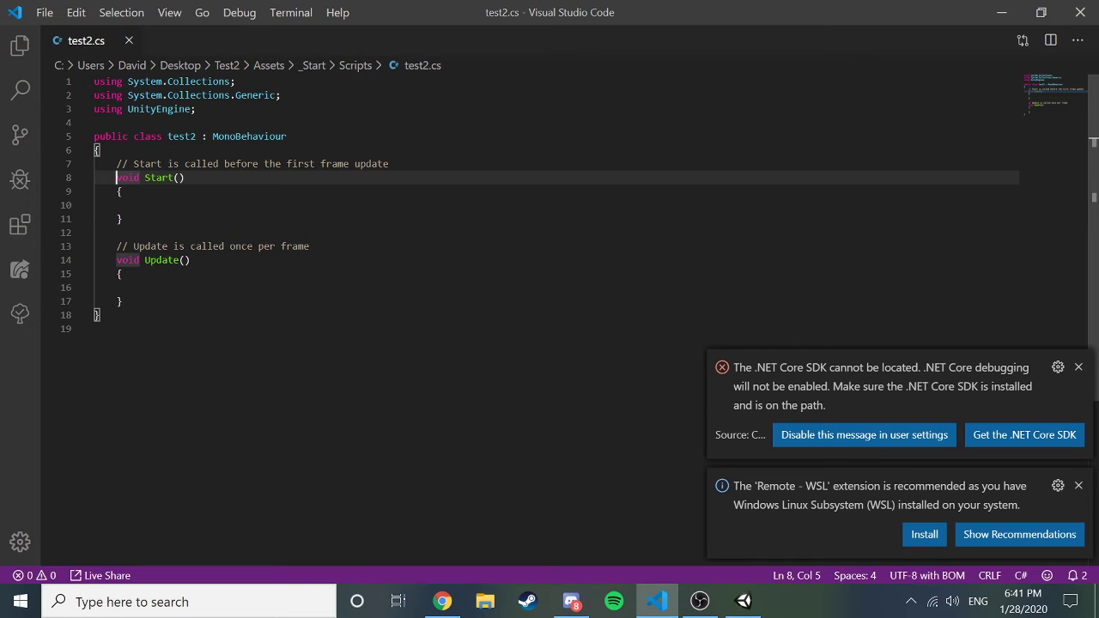
key("shift+Down")
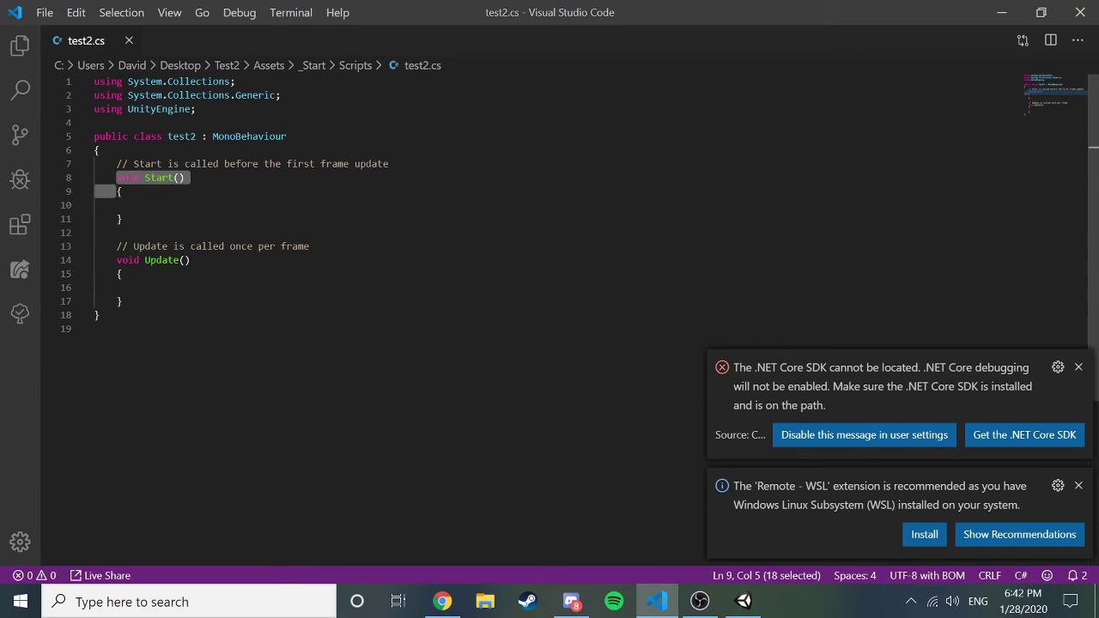
left_click(123, 190)
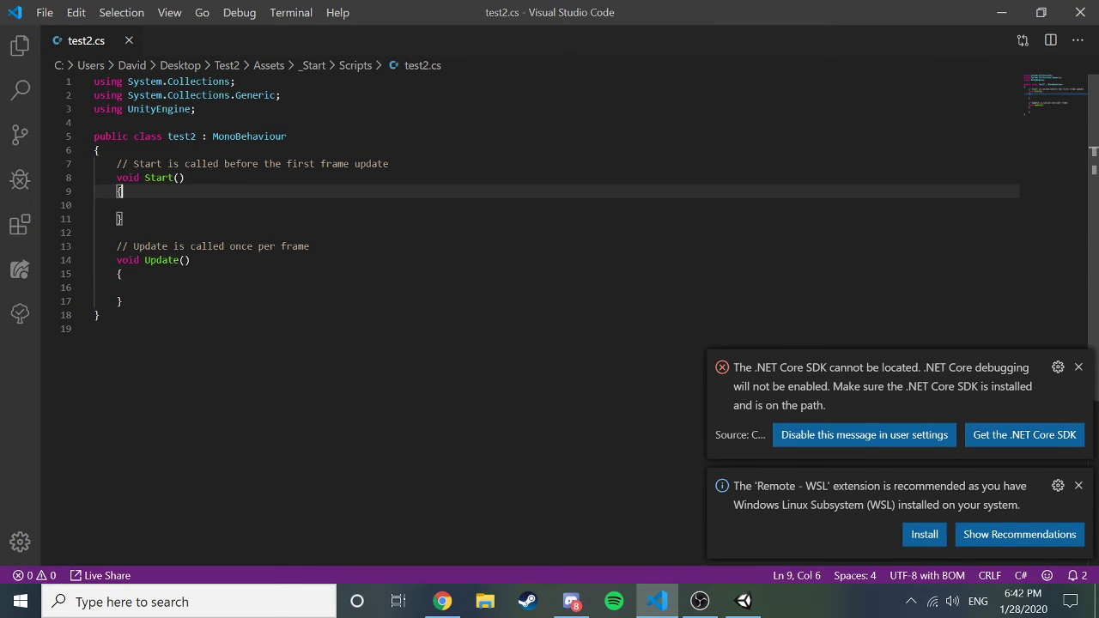
key("Down")
key("Down")
key("Down")
key("Up")
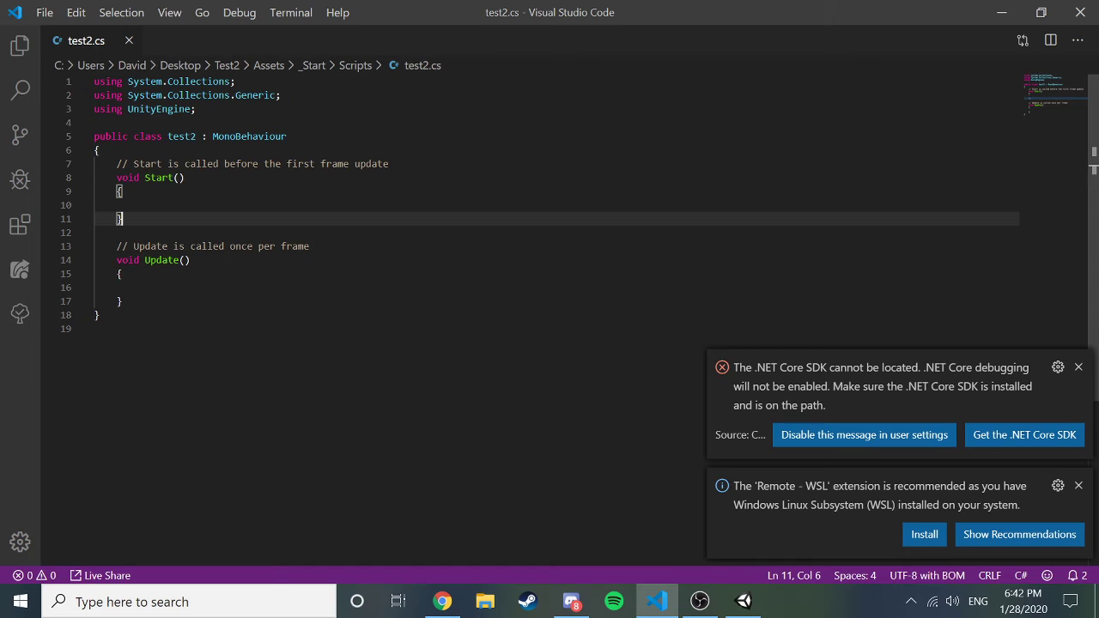
key("Up")
key("Up")
key("Up")
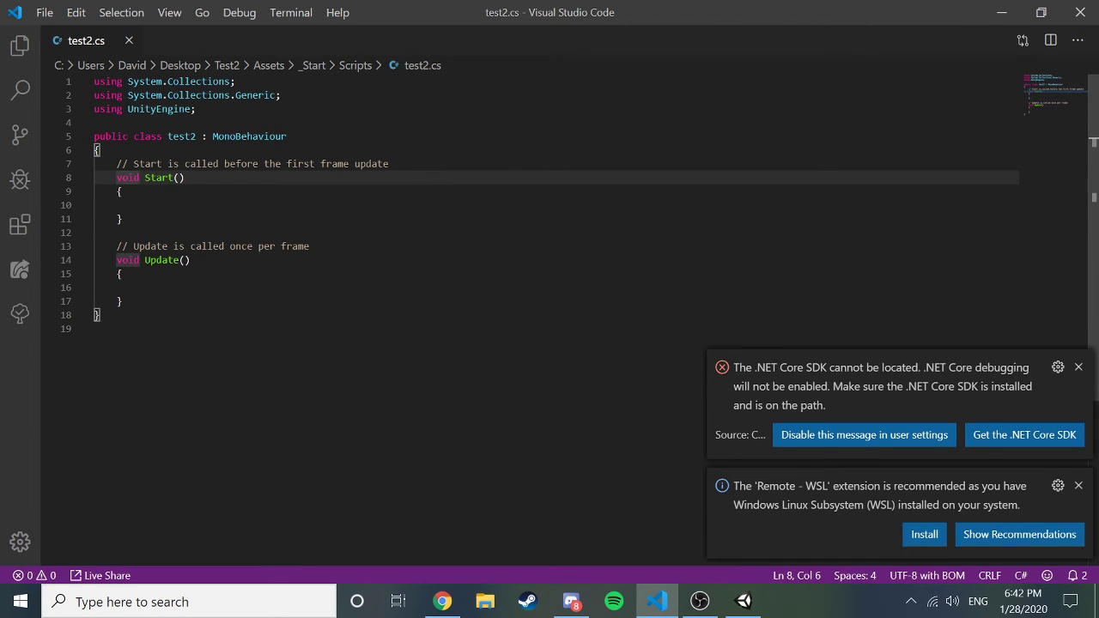
left_click(116, 178)
key("Right")
key("Right")
key("Right")
key("Right")
key("Right")
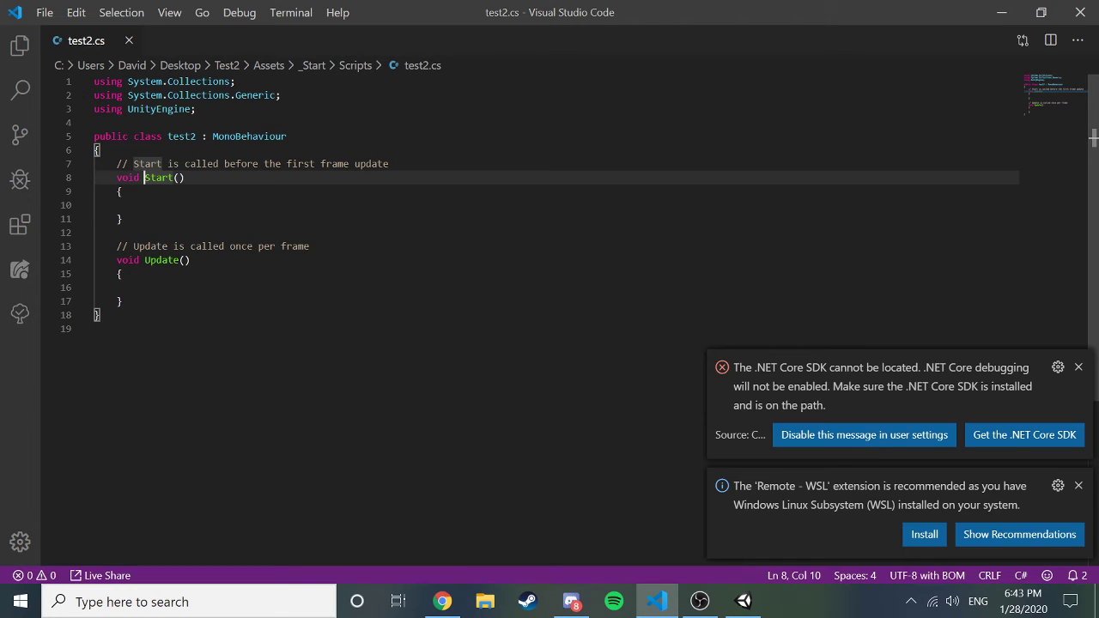
left_click(185, 177)
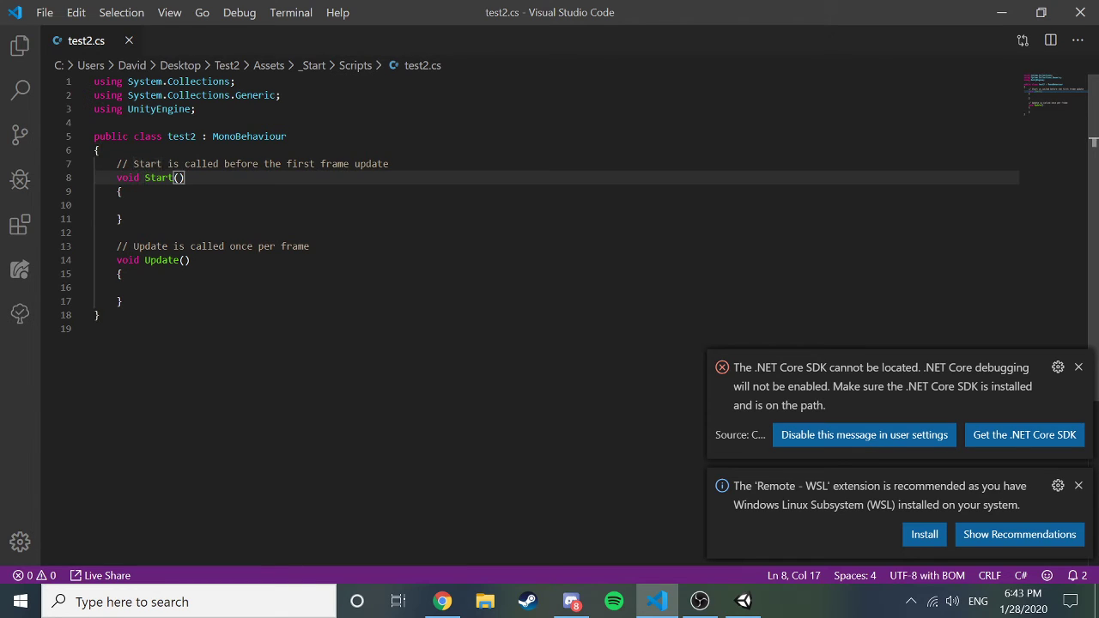
left_click(121, 191)
key("Down")
key("Down")
key("Down")
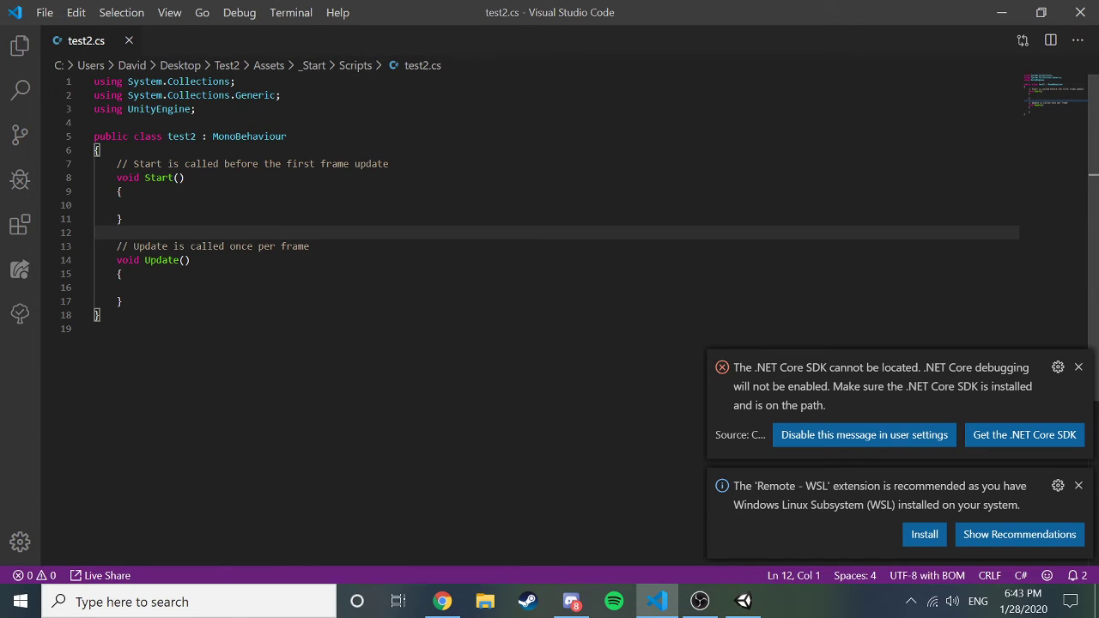
left_click(310, 246)
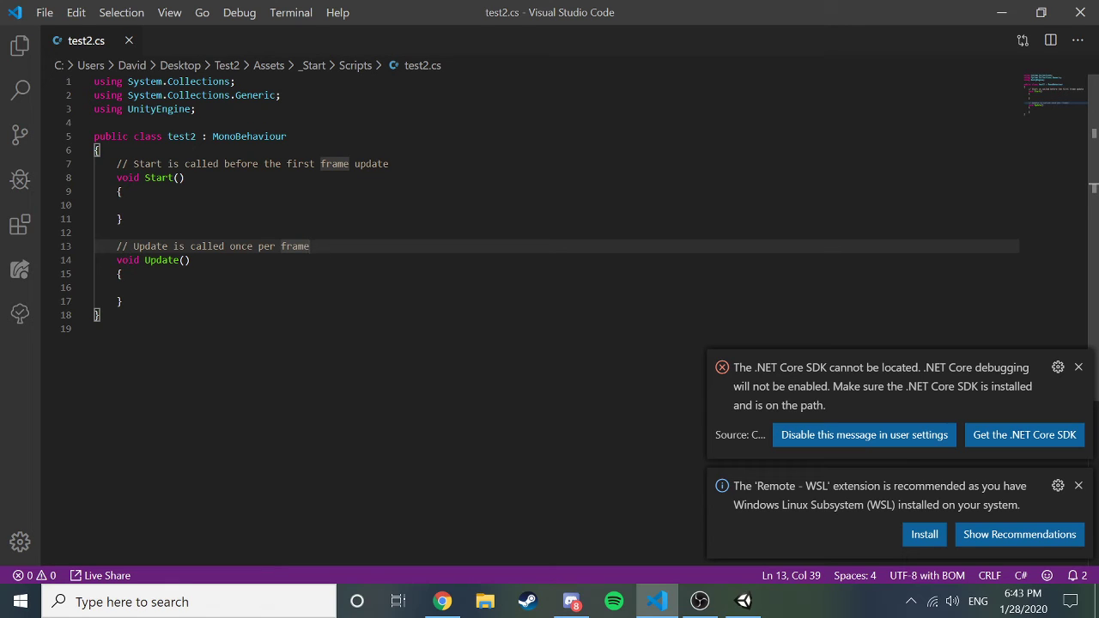
left_click(191, 260)
key("Down")
key("Down")
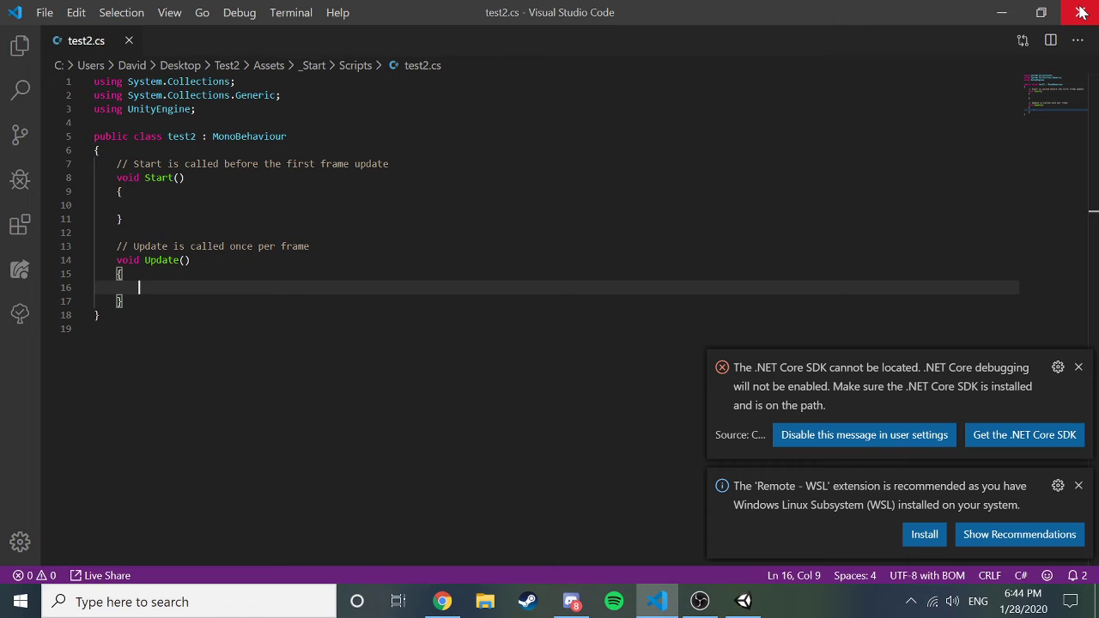
Close the code editor and open the Moving script from the Scripts folder.
left_click(1081, 12)
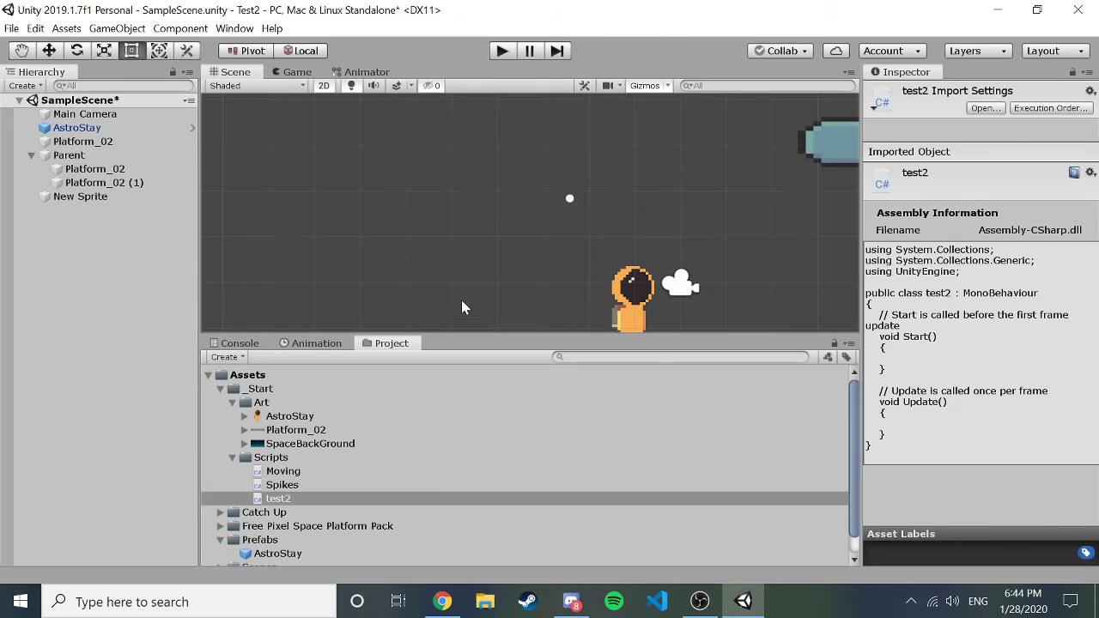
left_click(286, 475)
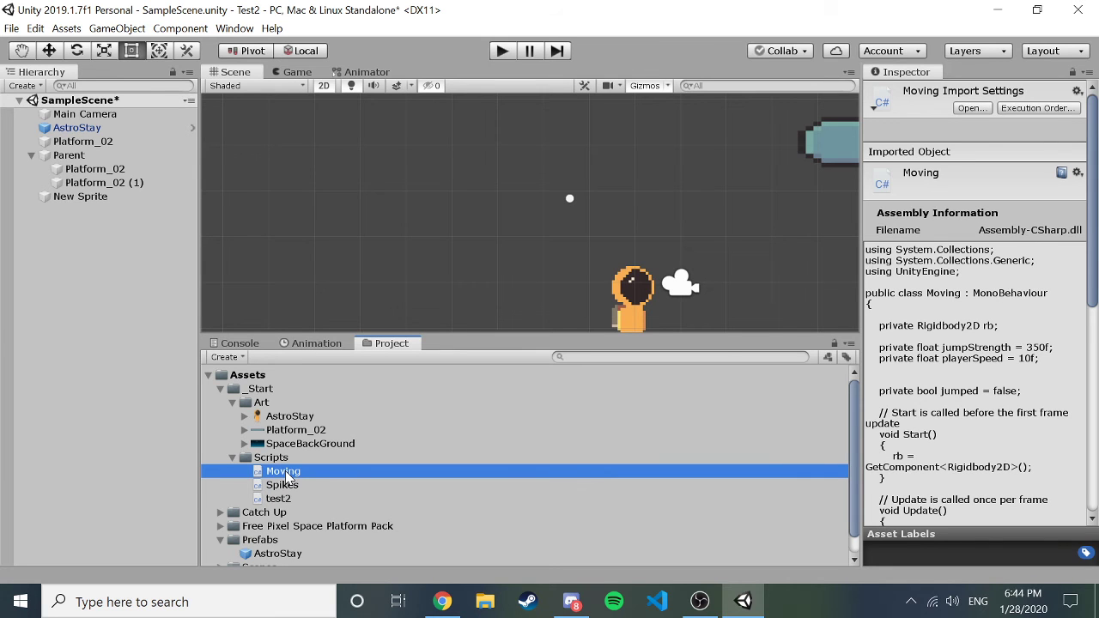
double_click(287, 474)
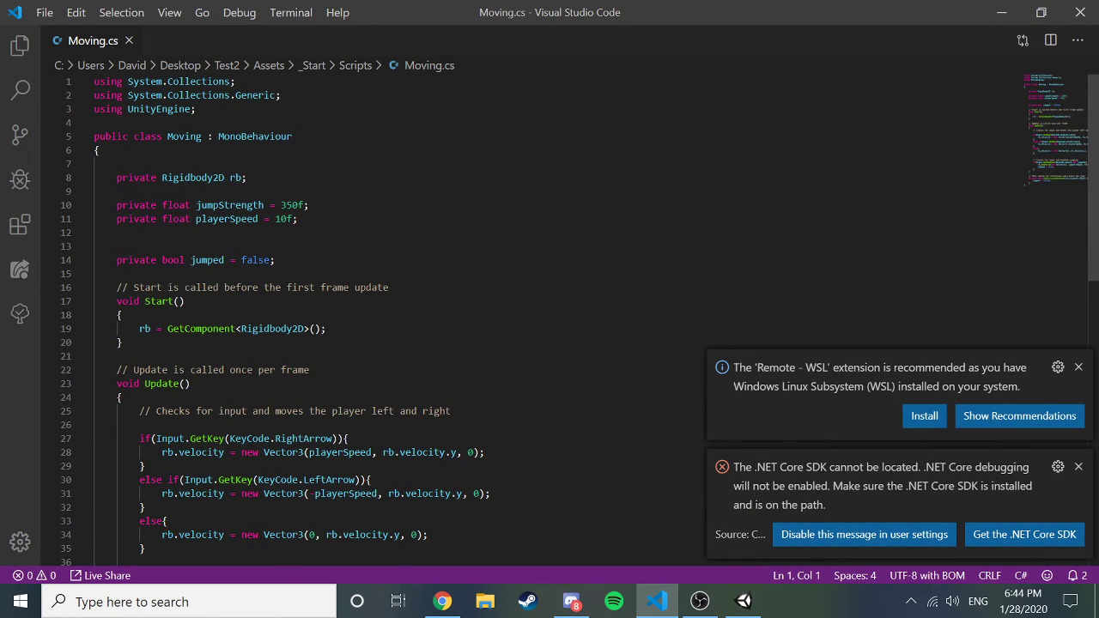
Review Moving.cs's private fields (Rigidbody2D rb, jumpStrength, playerSpeed), then return to Unity.
scroll(580, 320, "down", 3)
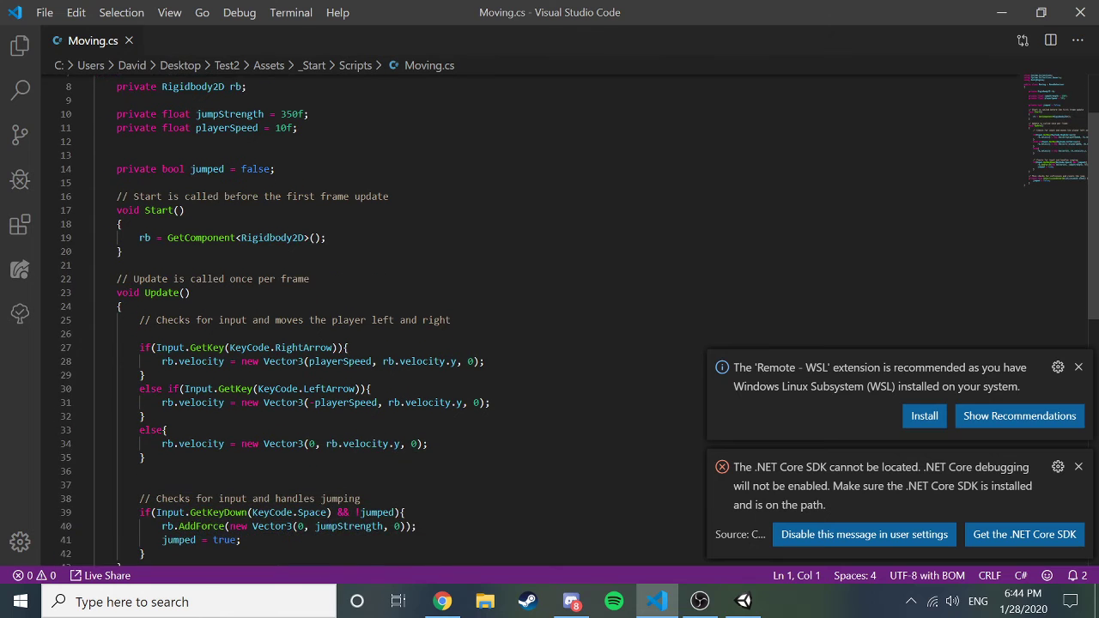
scroll(579, 320, "up", 3)
scroll(579, 320, "up", 1)
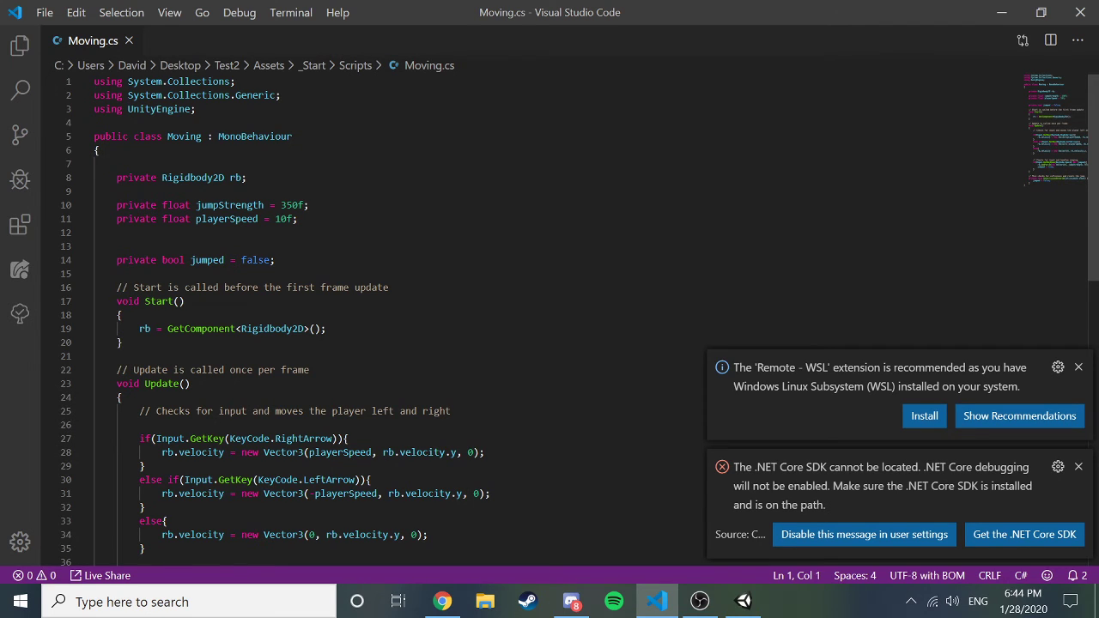
left_click(98, 150)
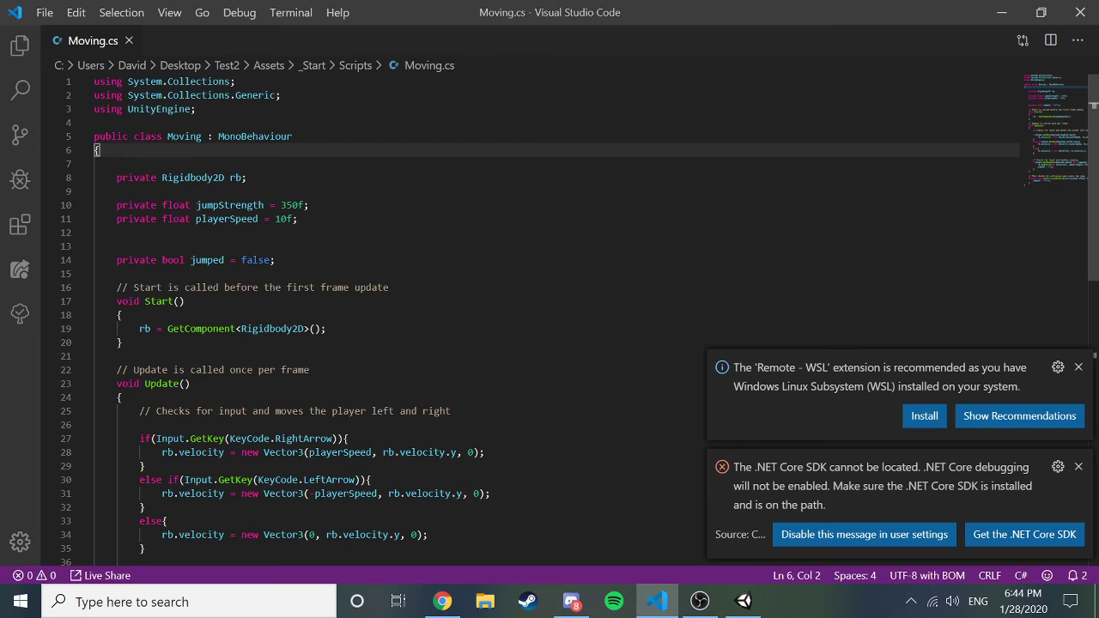
left_click(299, 219)
left_click(116, 232)
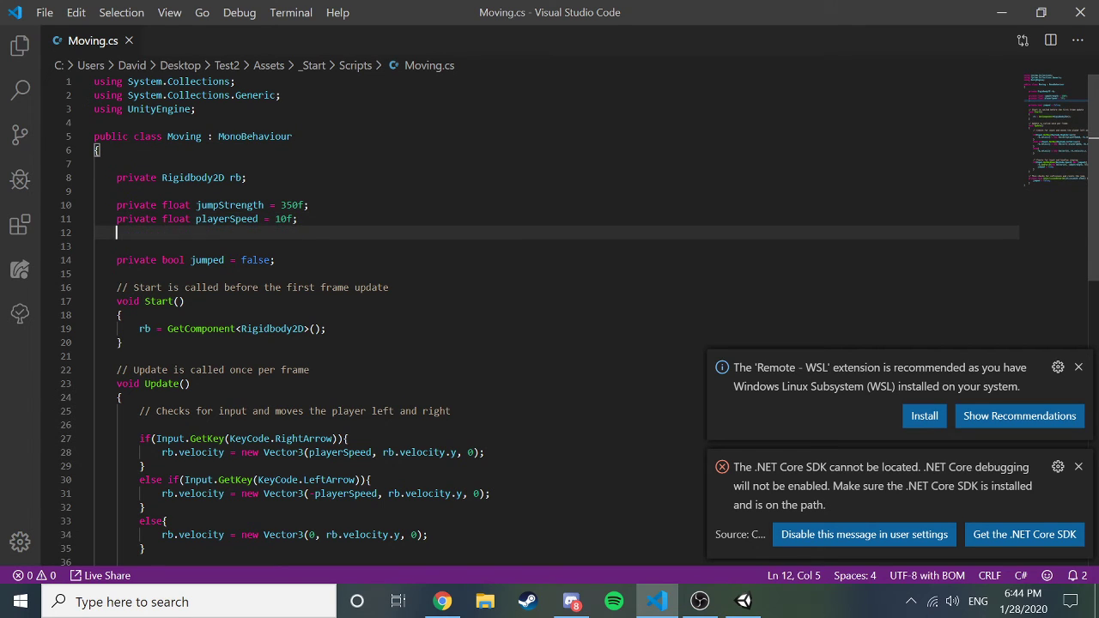
key("Up")
key("Up")
key("Up")
key("Up")
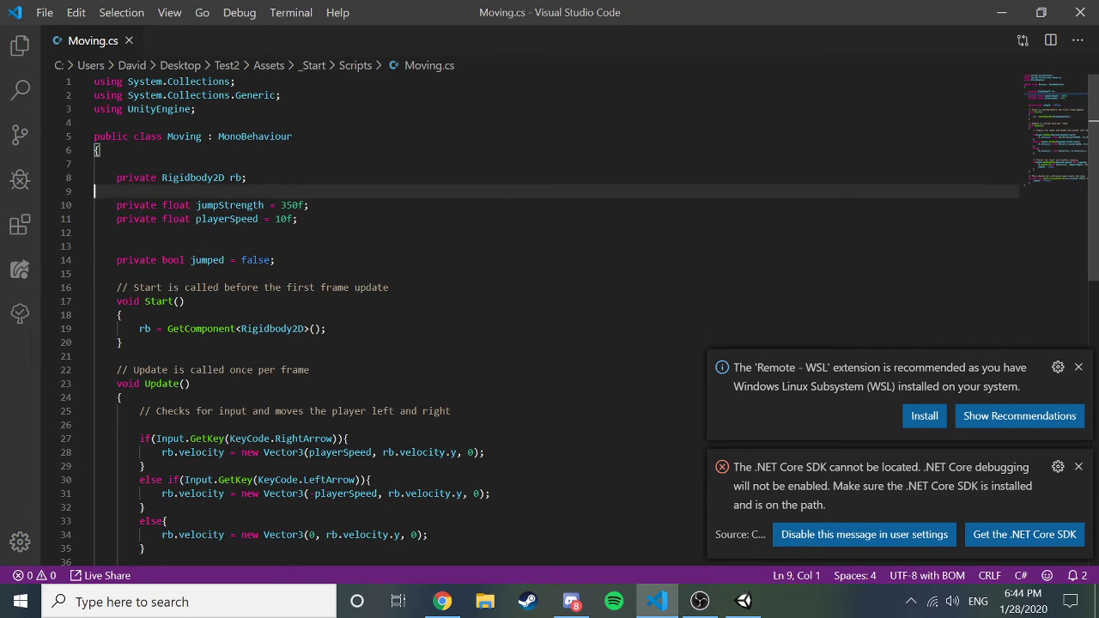
key("shift+Left")
key("shift+Left")
key("shift+Left")
key("shift+Left")
key("shift+Left")
key("shift+Left")
key("shift+Left")
key("shift+Left")
key("shift+Left")
key("shift+Left")
key("shift+Left")
key("shift+Left")
key("shift+Left")
key("shift+Left")
key("shift+Left")
key("shift+Left")
key("shift+Left")
key("shift+Left")
key("shift+Left")
key("shift+Left")
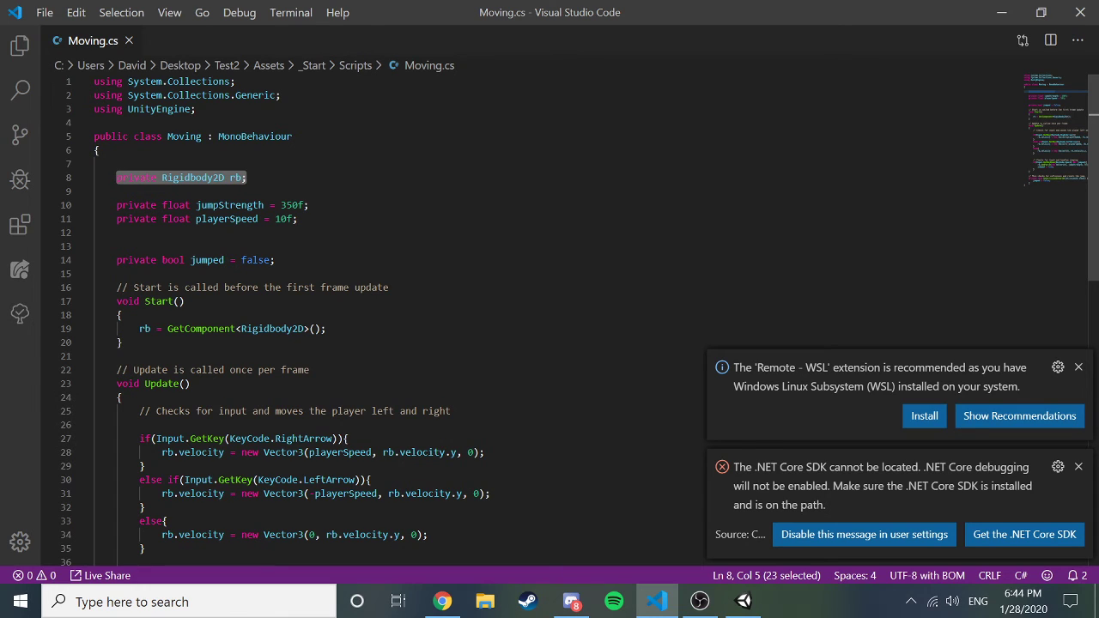
left_click(232, 178)
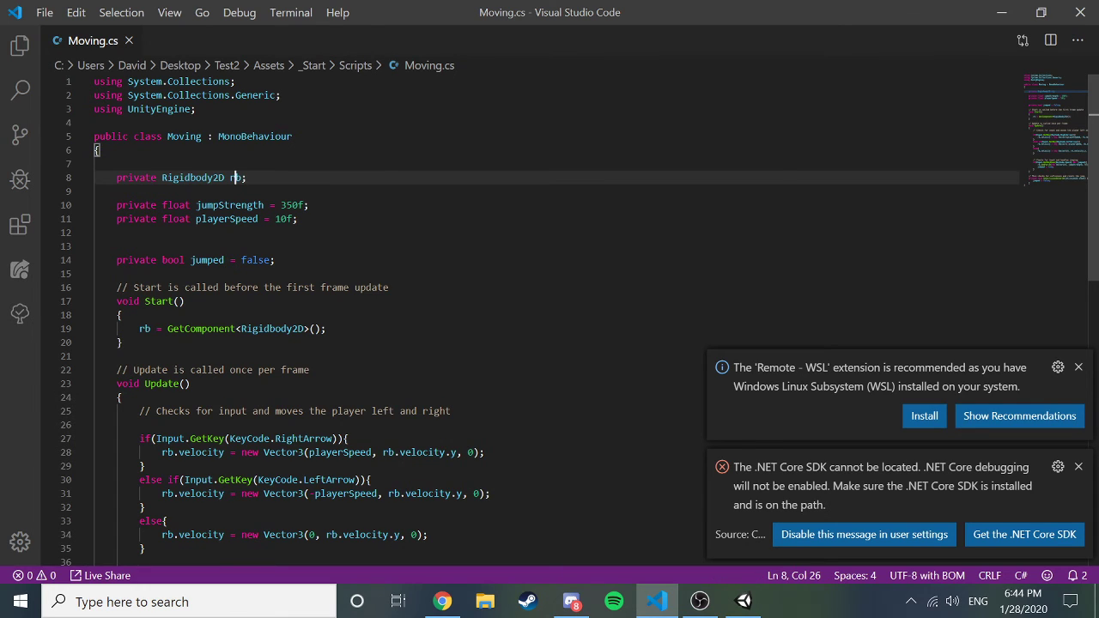
left_click_drag(224, 177, 165, 177)
key("Down")
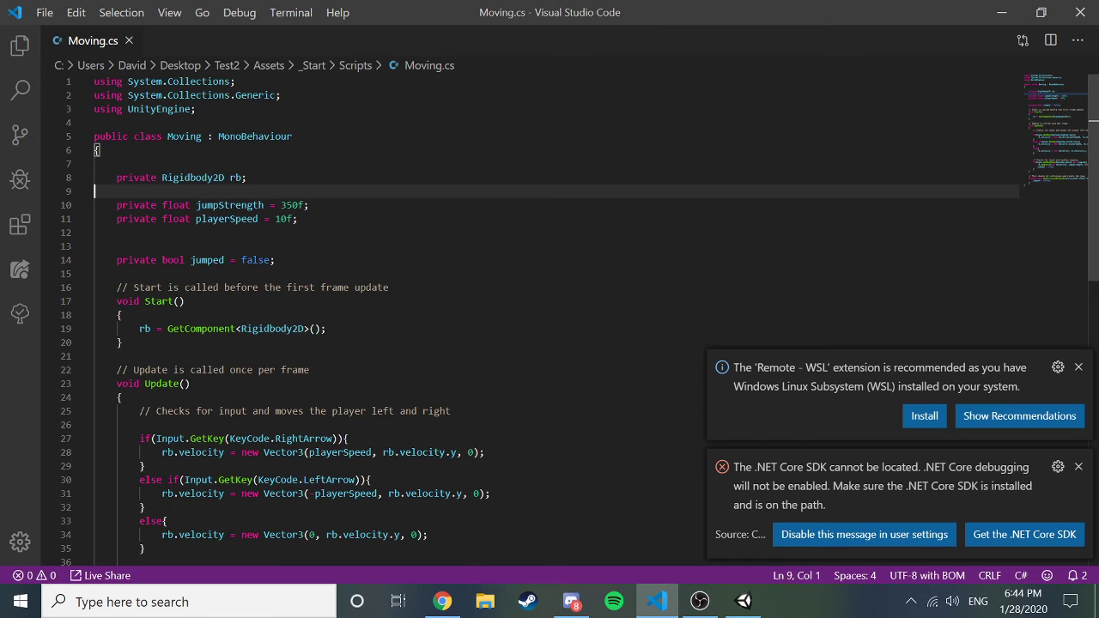
key("alt+Tab")
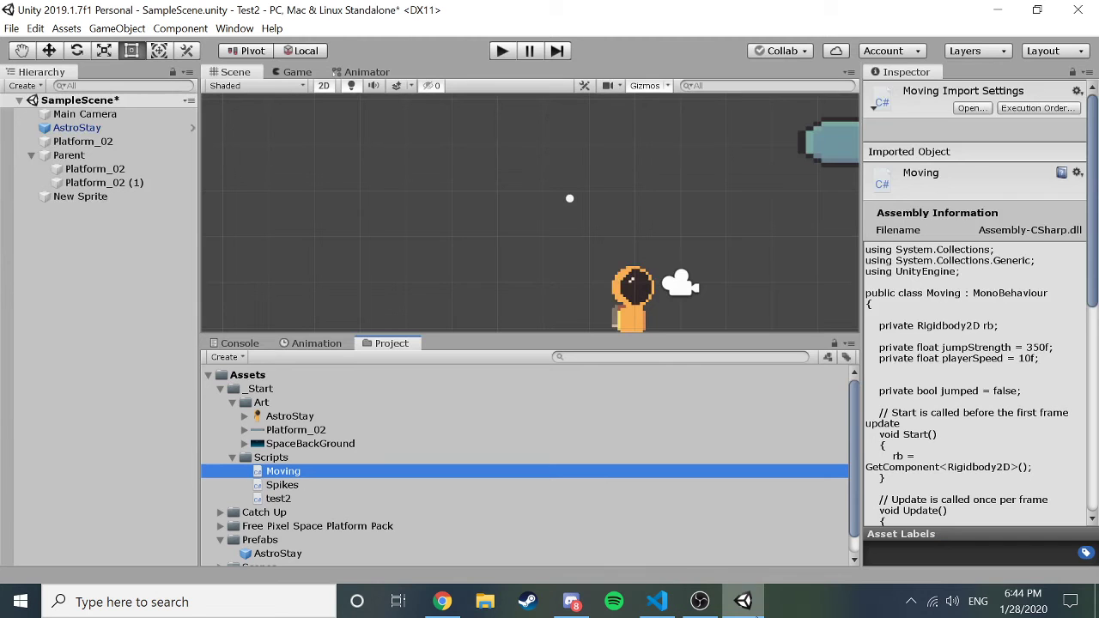
Select AstroStay, inspect its Moving (Script) component, then return to Moving.cs in VS Code.
left_click(102, 129)
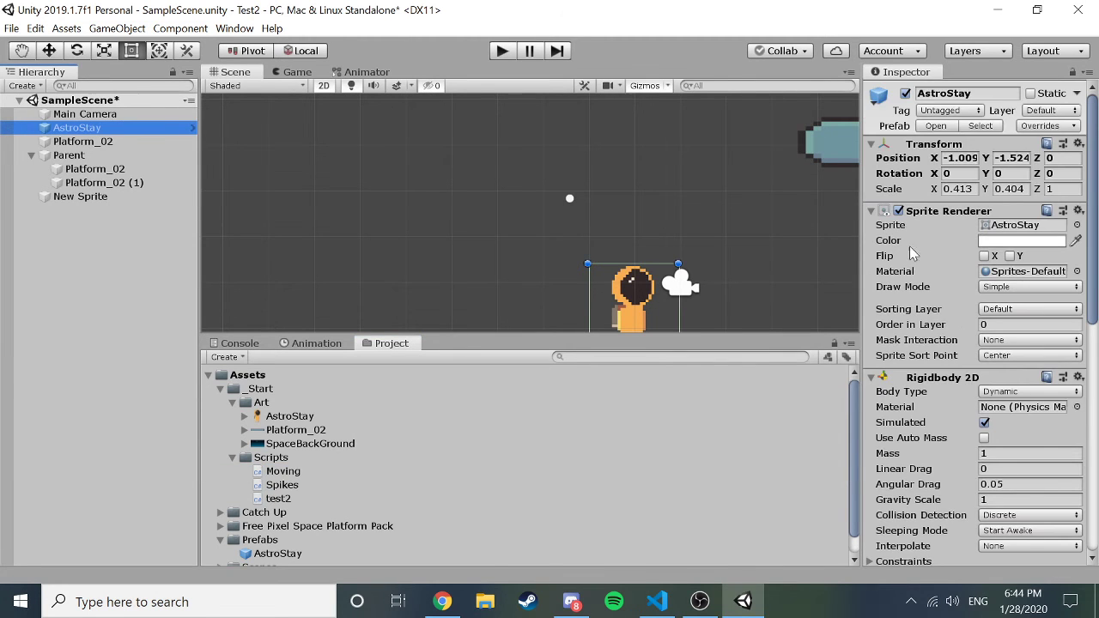
scroll(976, 247, "down", 10)
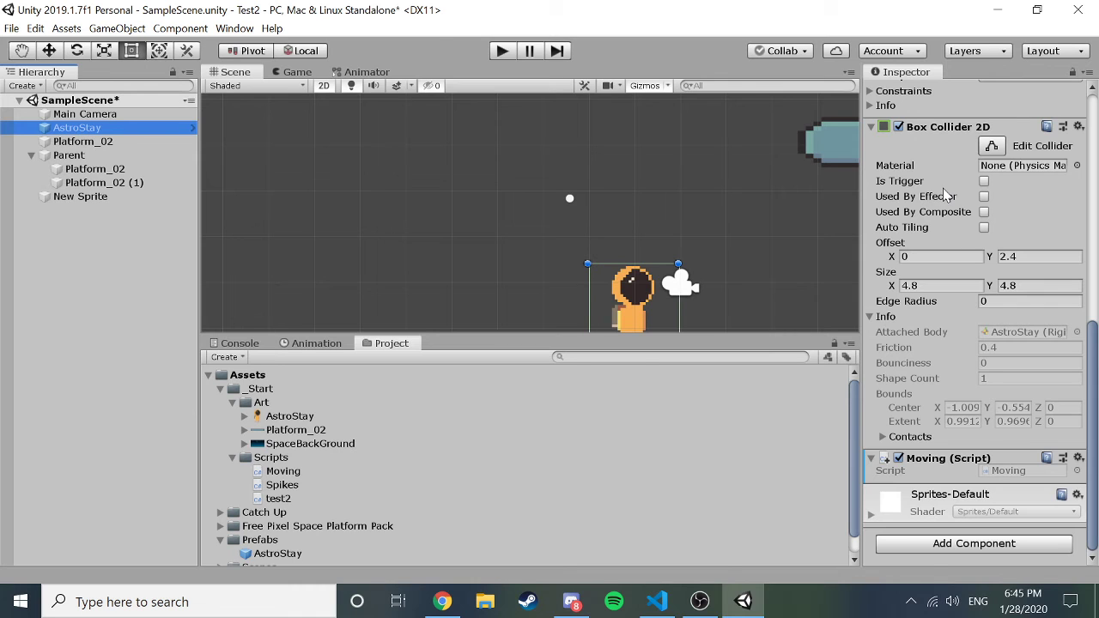
scroll(942, 188, "up", 8)
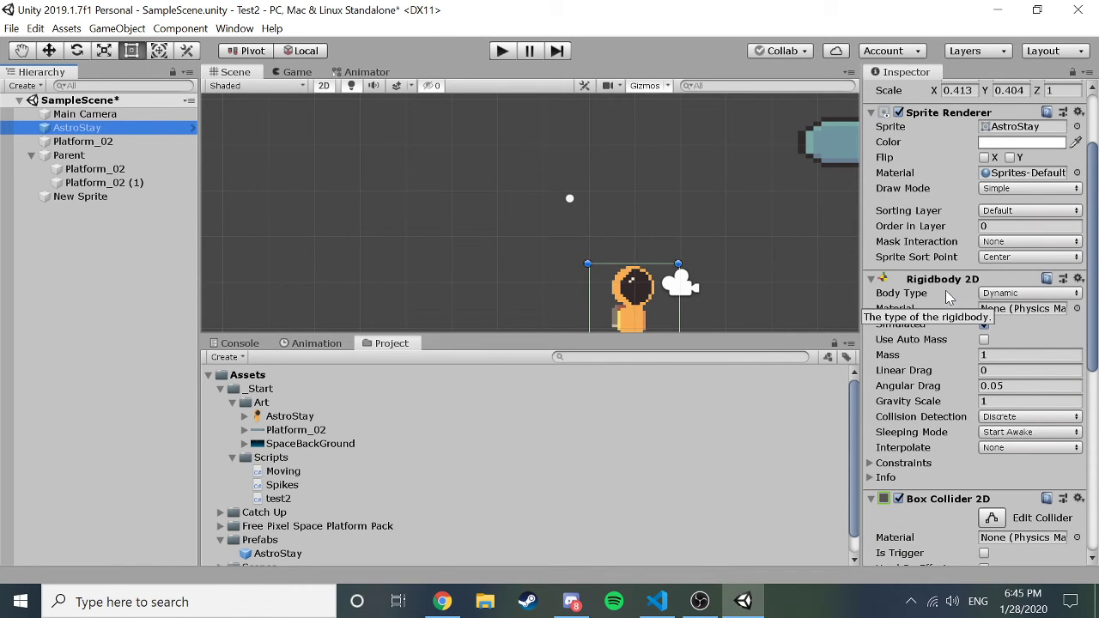
left_click(656, 601)
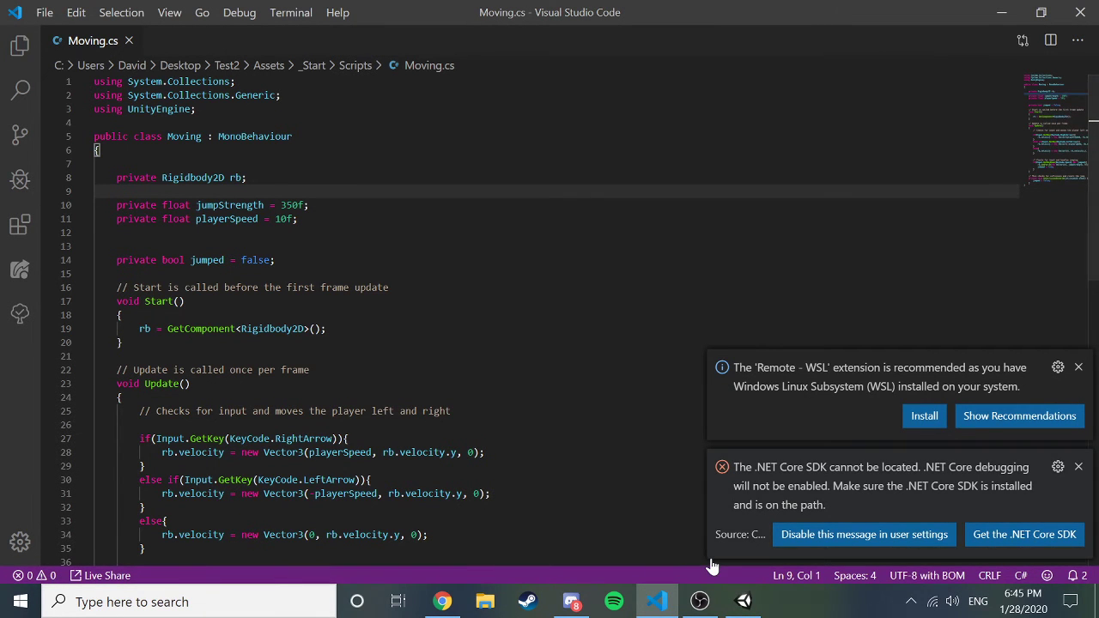
left_click(743, 600)
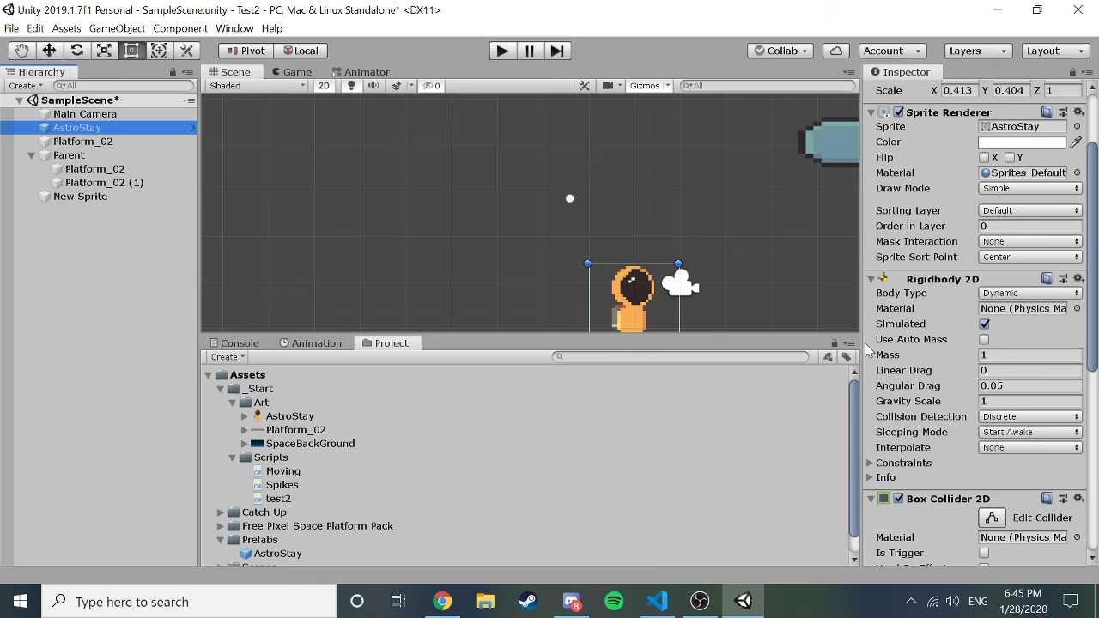
left_click(657, 601)
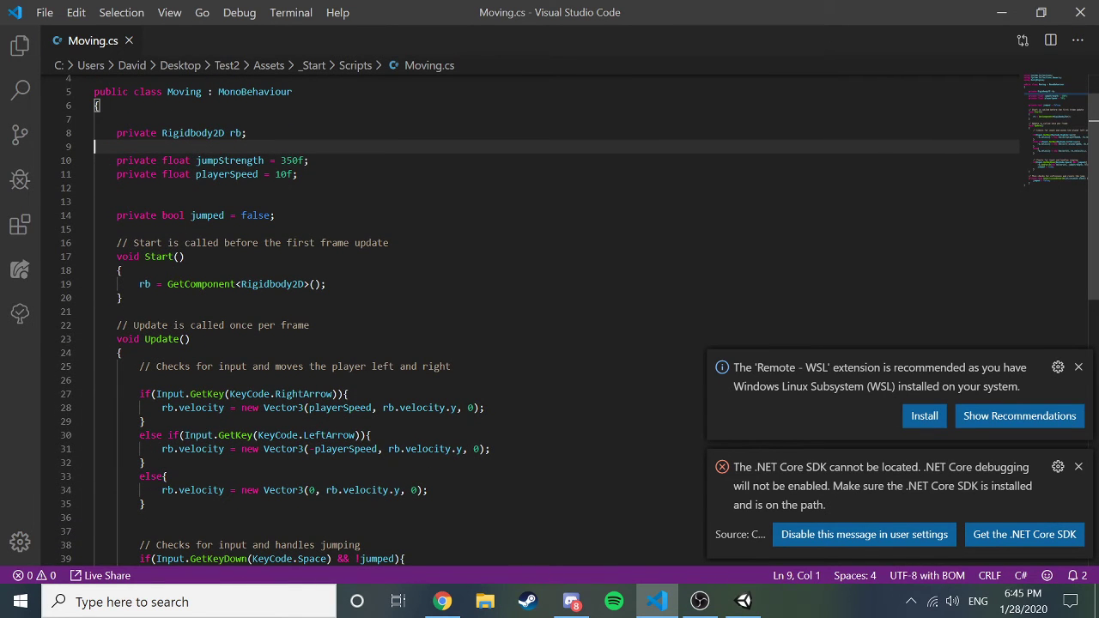
left_click(139, 283)
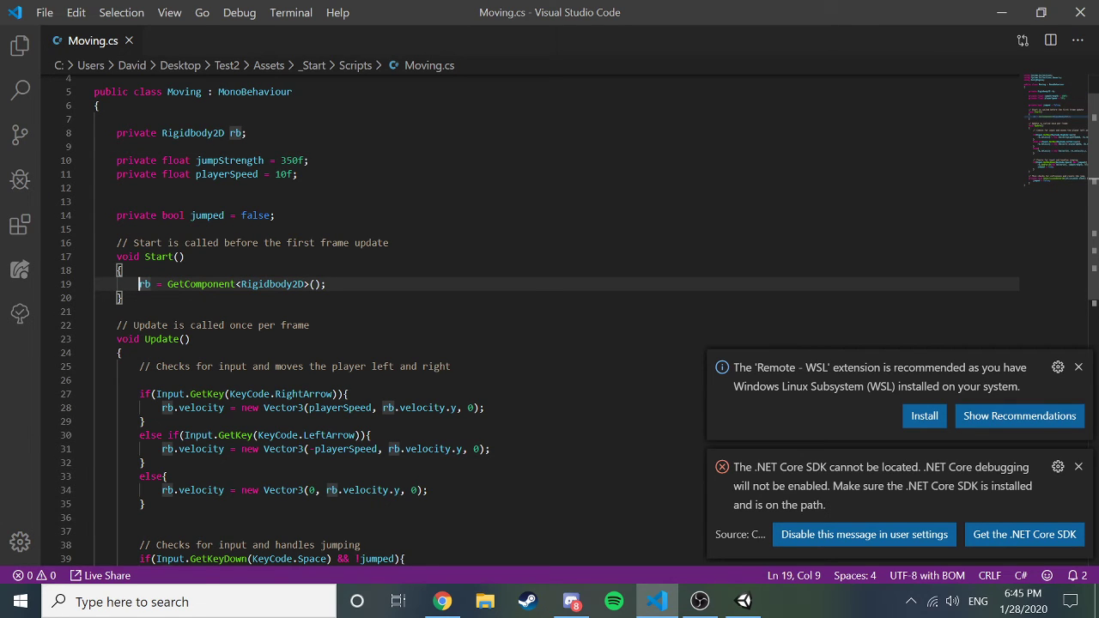
key("Up")
key("Up")
key("Down")
key("Down")
left_click_drag(161, 132, 248, 132)
left_click(121, 297)
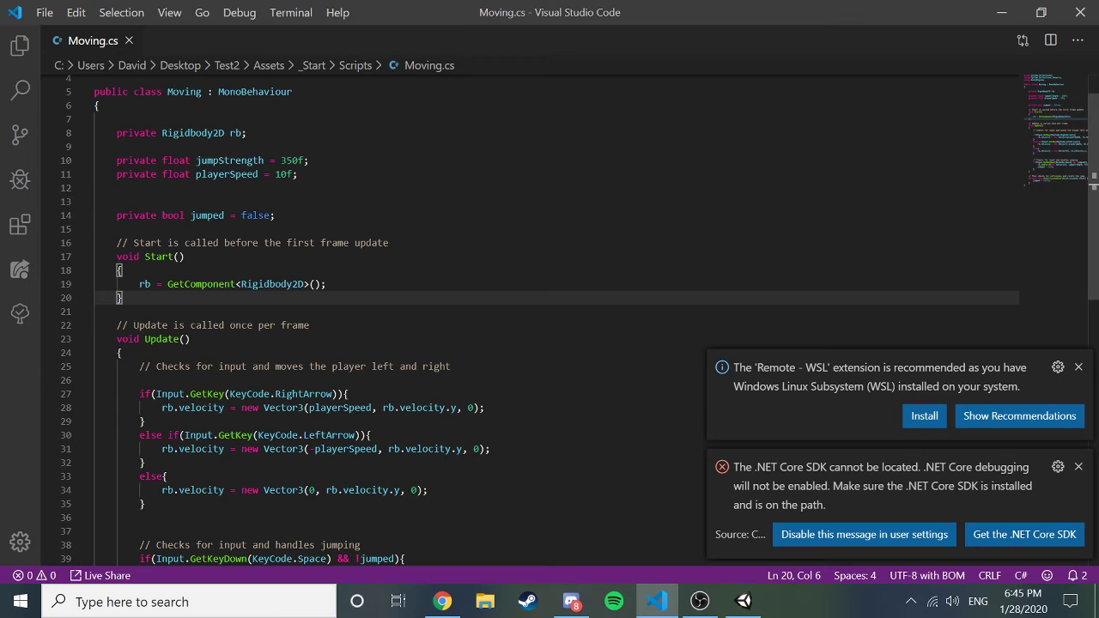
left_click(167, 283)
left_click_drag(168, 283, 309, 283)
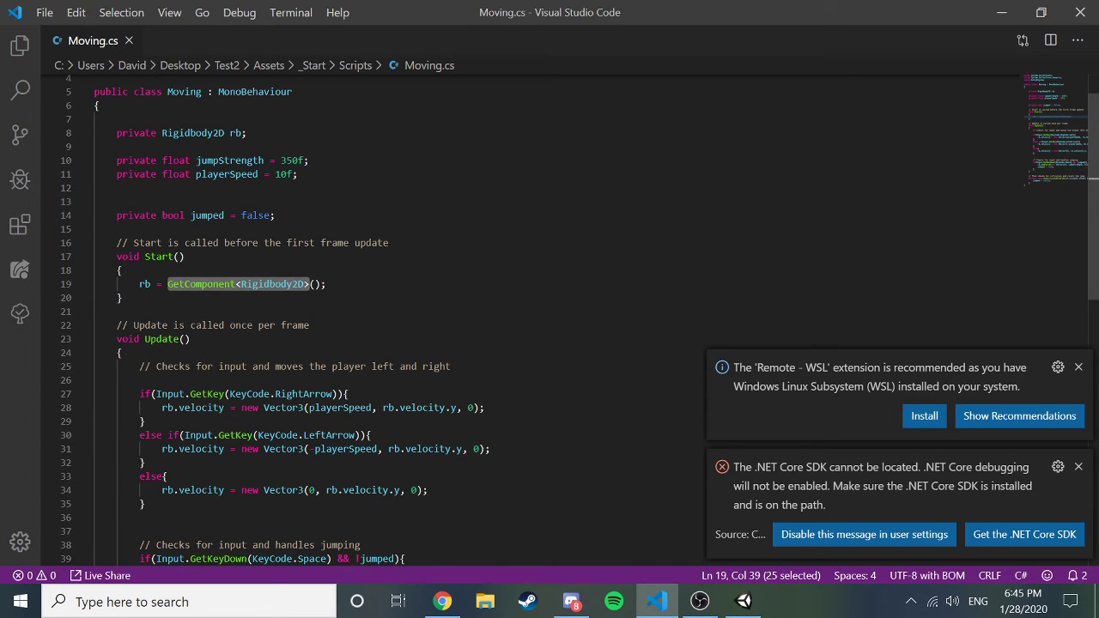
left_click(167, 283)
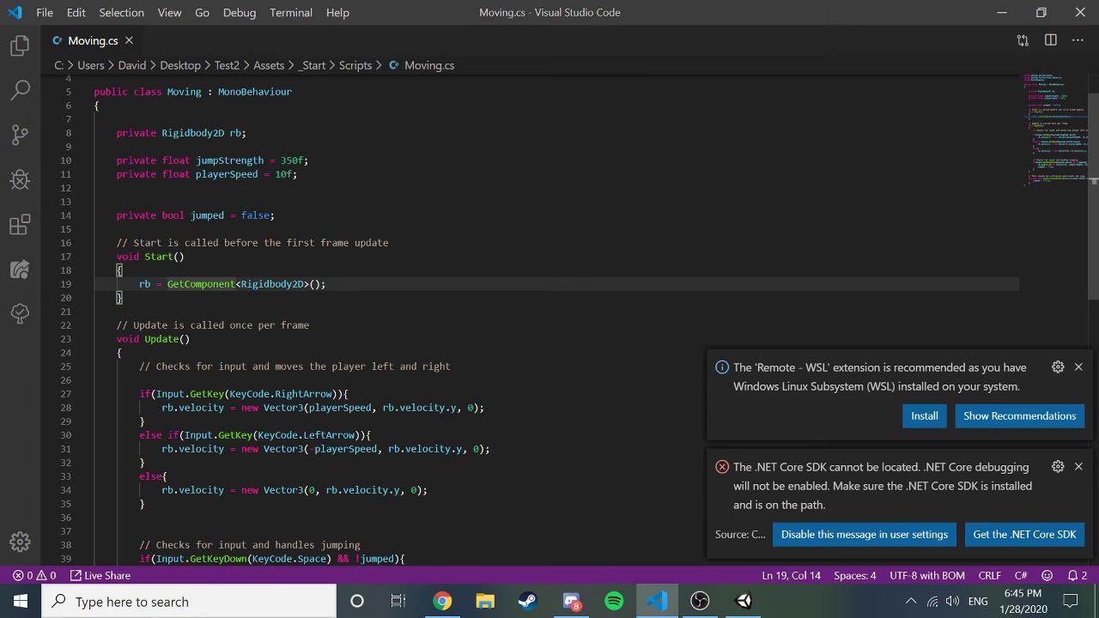
key("Right")
key("Right")
key("Right")
key("Right")
key("Right")
key("Right")
key("Right")
key("Right")
key("Right")
key("Right")
key("Right")
key("Right")
key("Right")
key("Right")
key("Right")
key("Right")
key("Right")
key("Right")
key("Right")
key("Right")
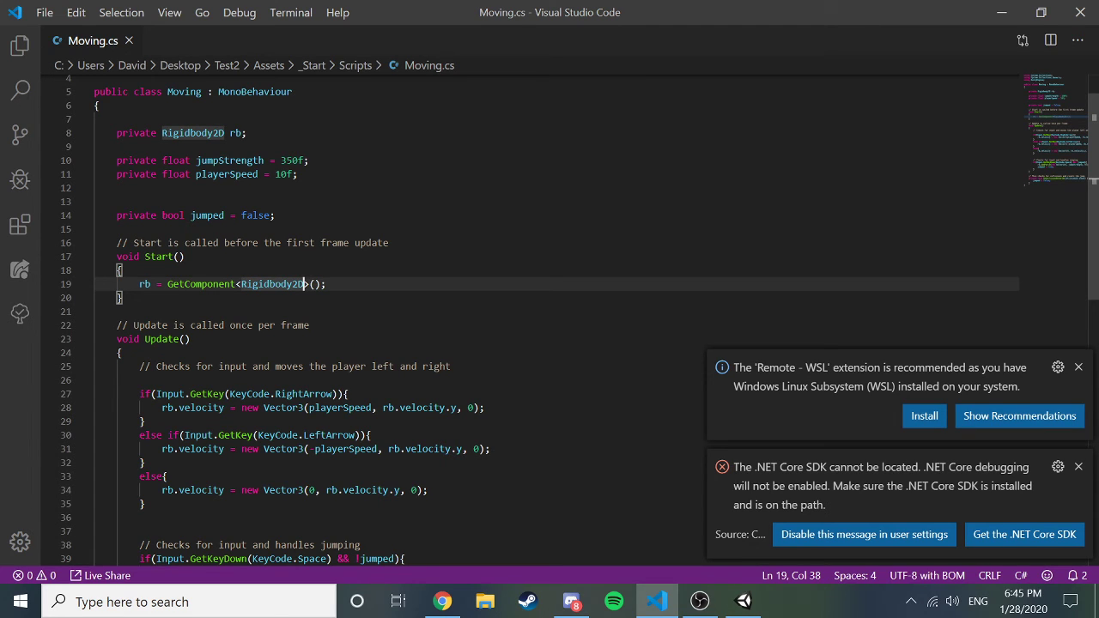
key("BackSpace")
key("BackSpace")
key("BackSpace")
key("BackSpace")
key("BackSpace")
key("BackSpace")
key("BackSpace")
key("BackSpace")
key("BackSpace")
key("BackSpace")
key("BackSpace")
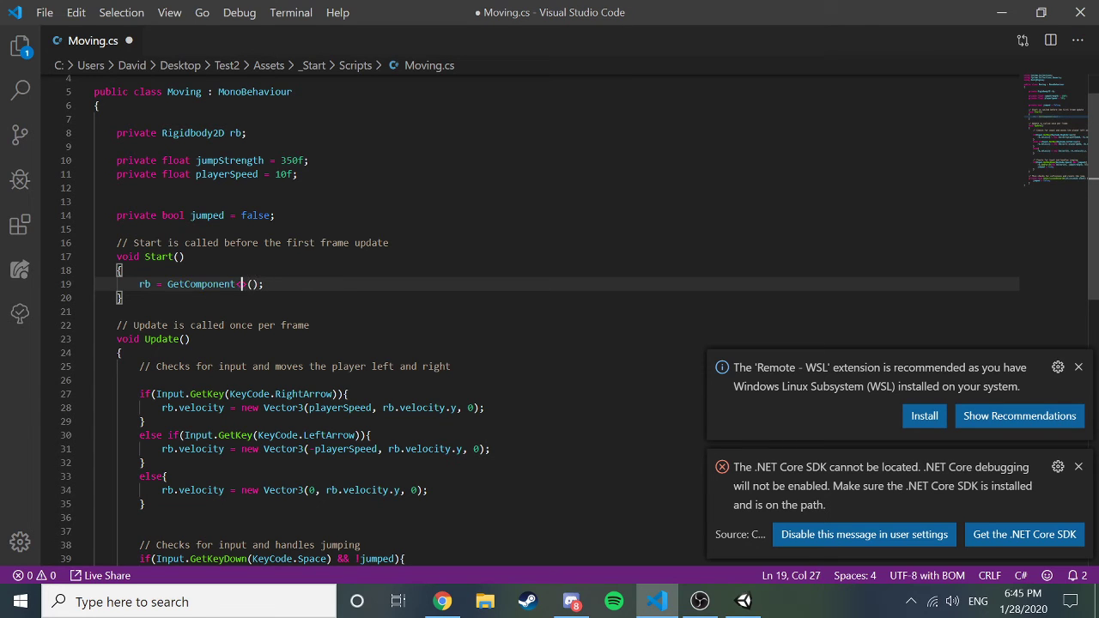
type("Transform")
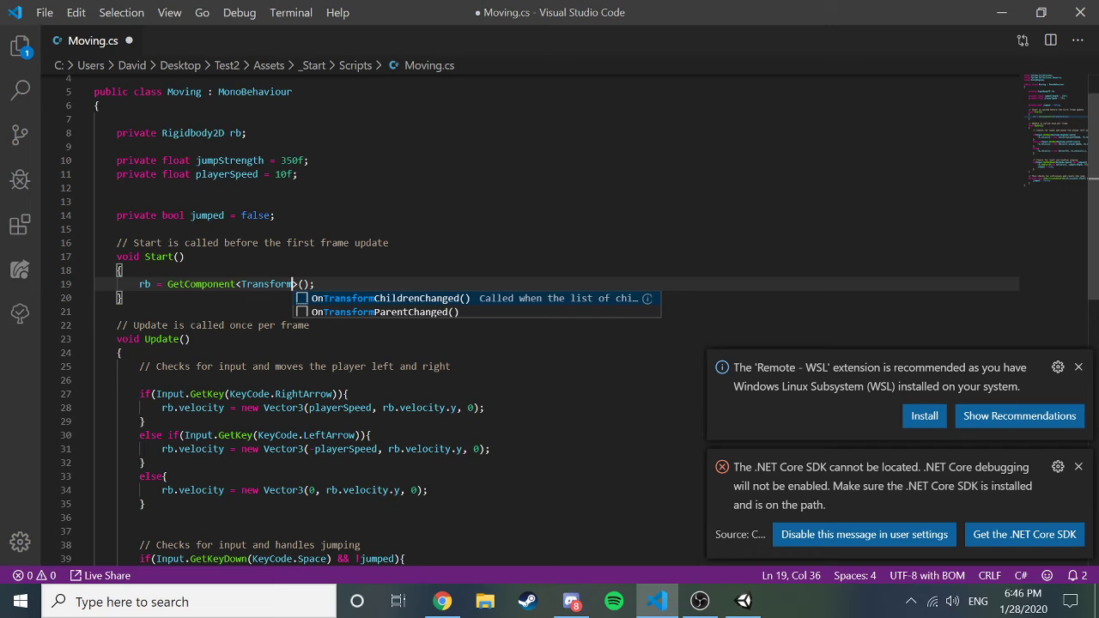
key("Escape")
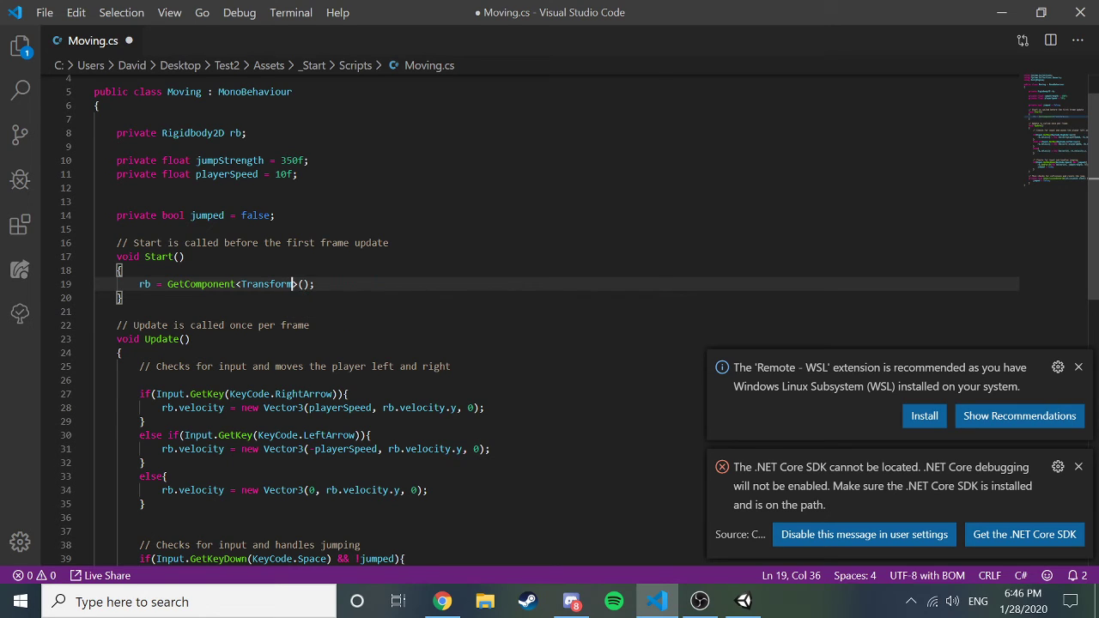
key("ctrl+z")
key("ctrl+z")
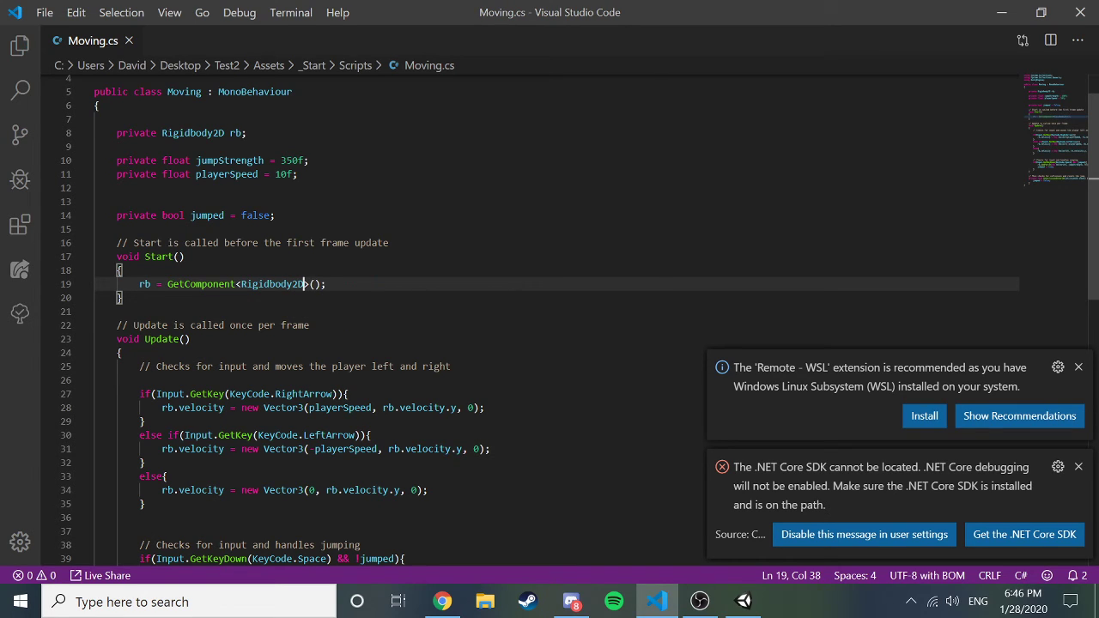
scroll(302, 283, "down", 1)
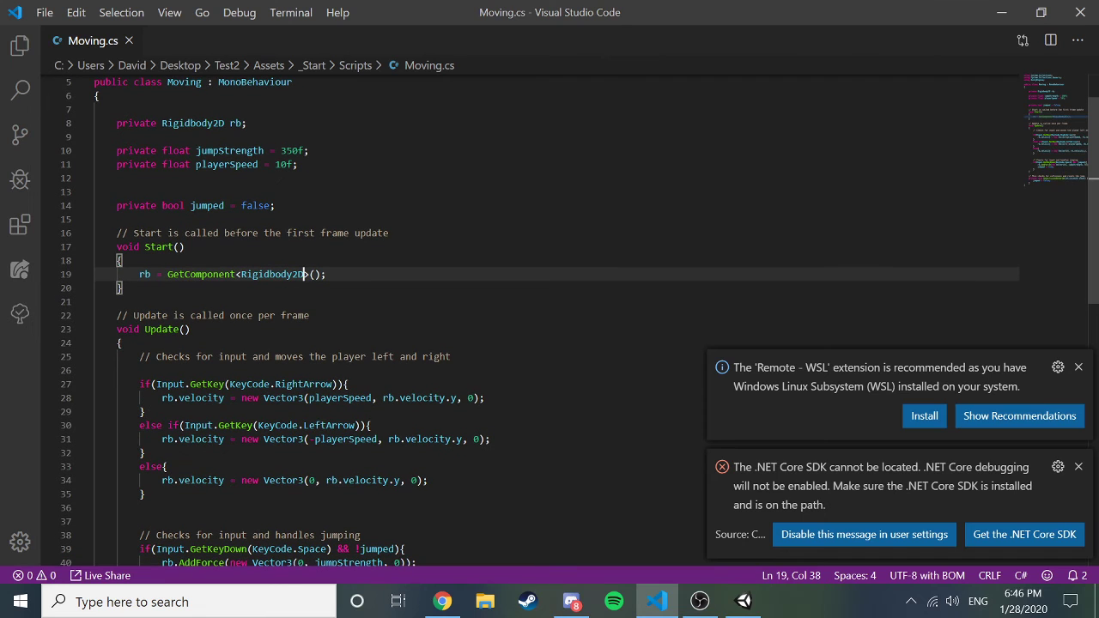
left_click(184, 246)
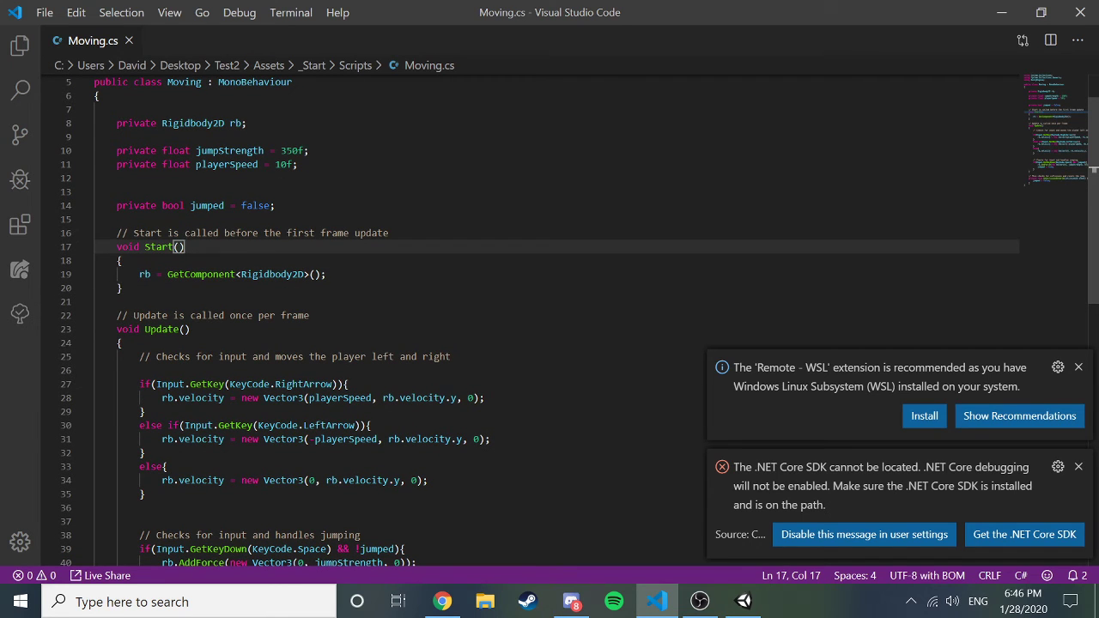
key("Up")
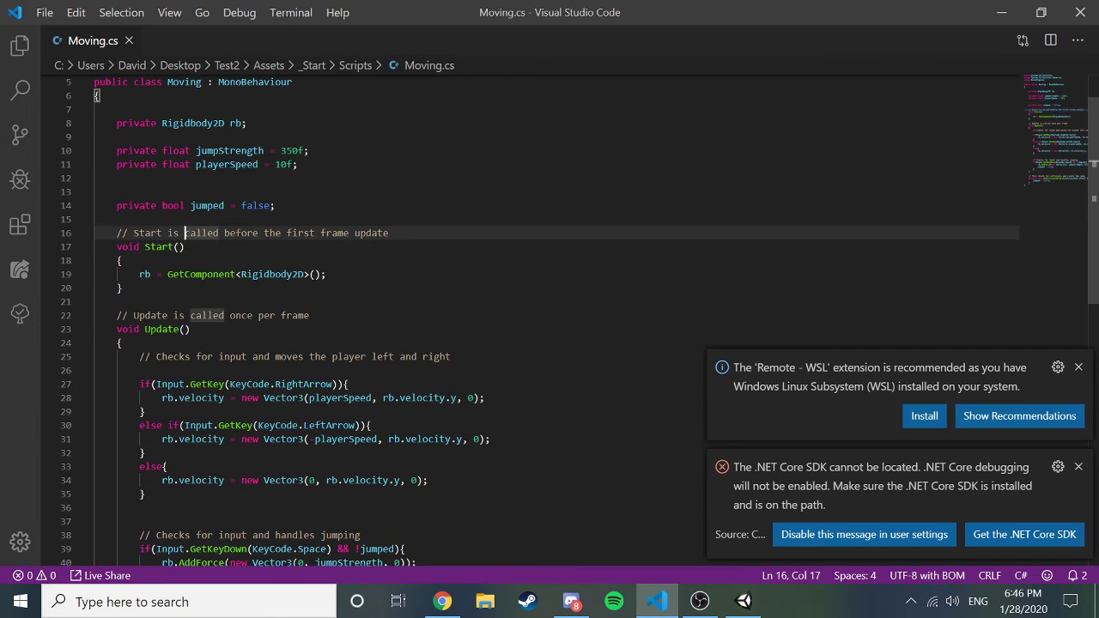
key("Down")
key("Down")
key("Down")
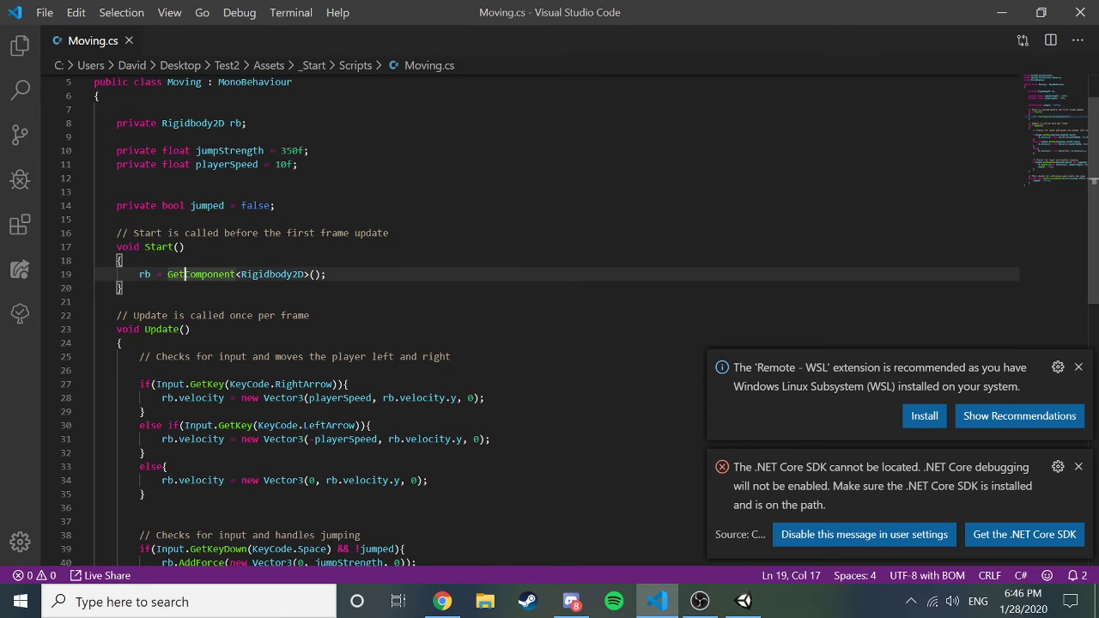
key("Down")
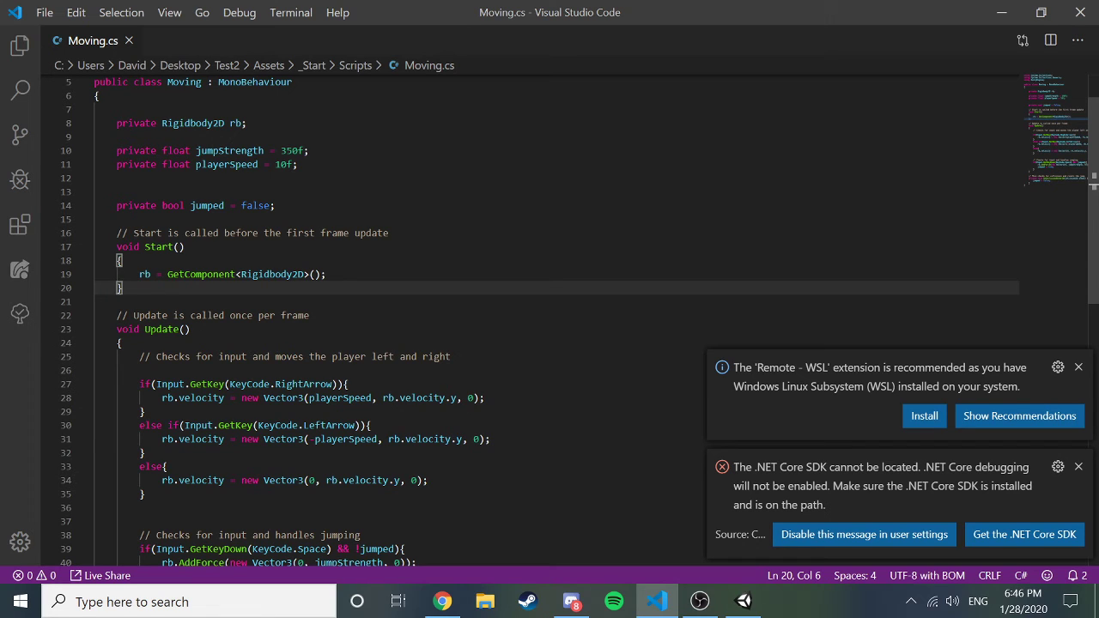
Insert a blank line between the Start and Update methods in Moving.cs.
key("Down")
key("Return")
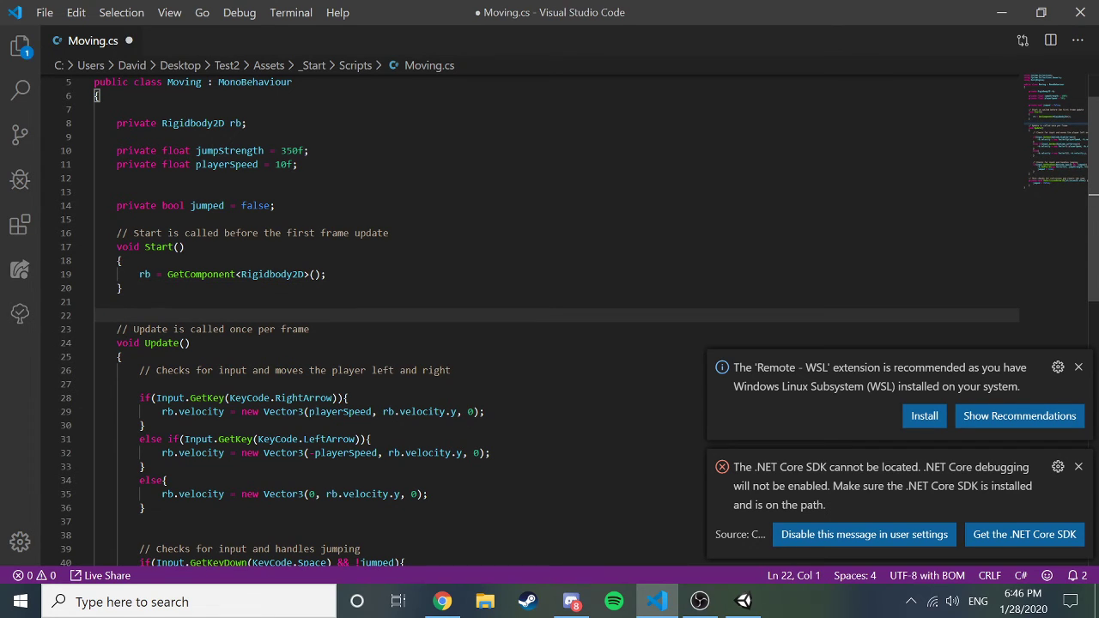
scroll(549, 318, "down", 3)
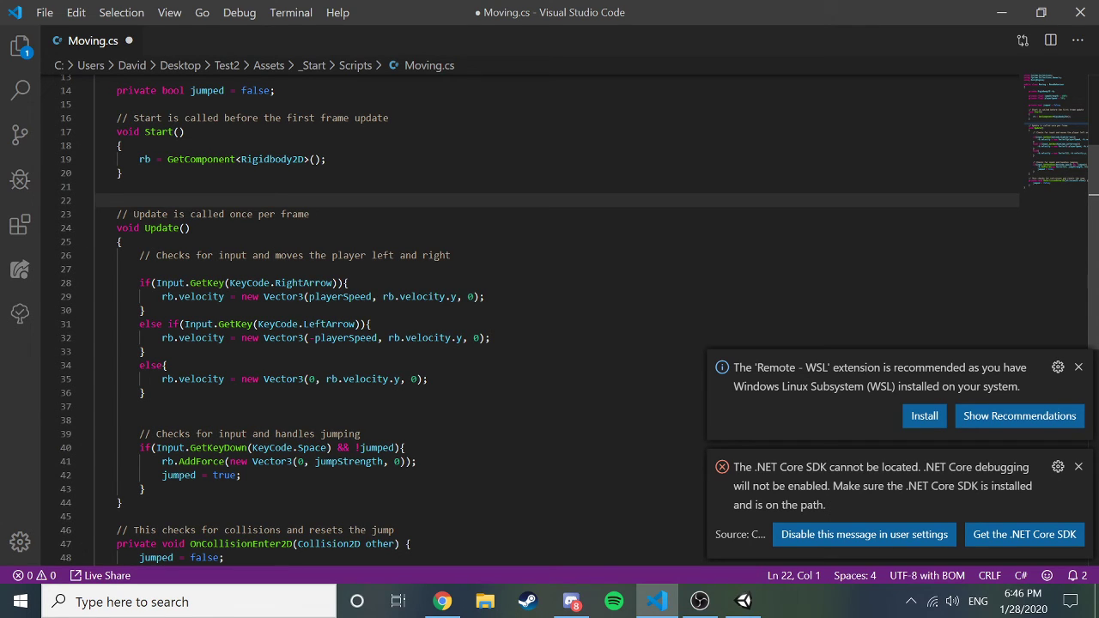
Look over the RightArrow check and its rb.velocity statement in Update.
left_click_drag(139, 282, 339, 296)
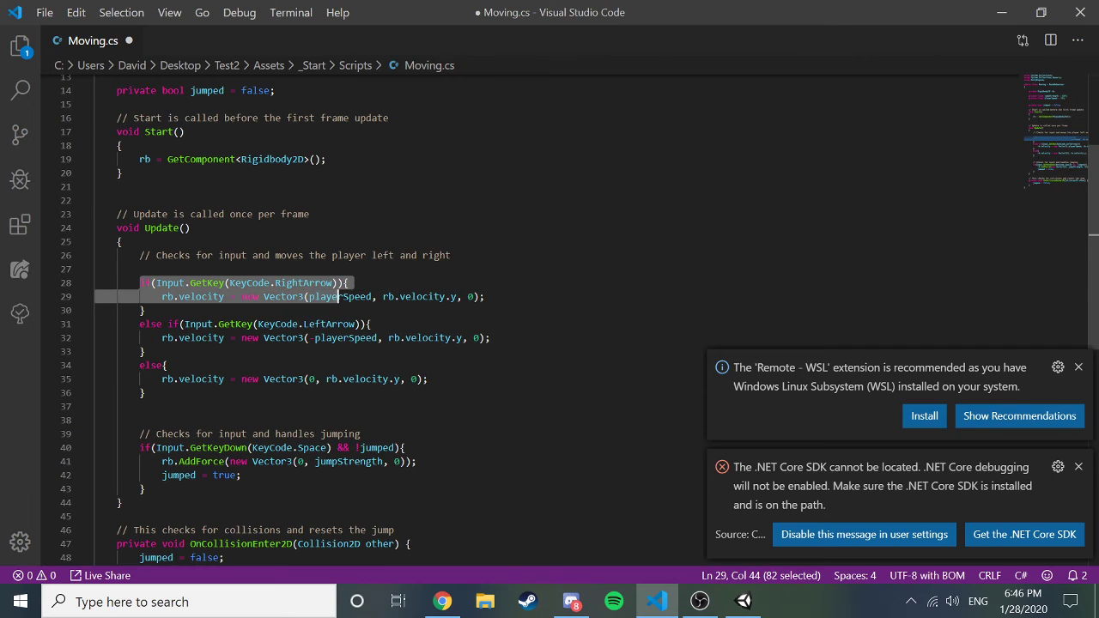
left_click(349, 282)
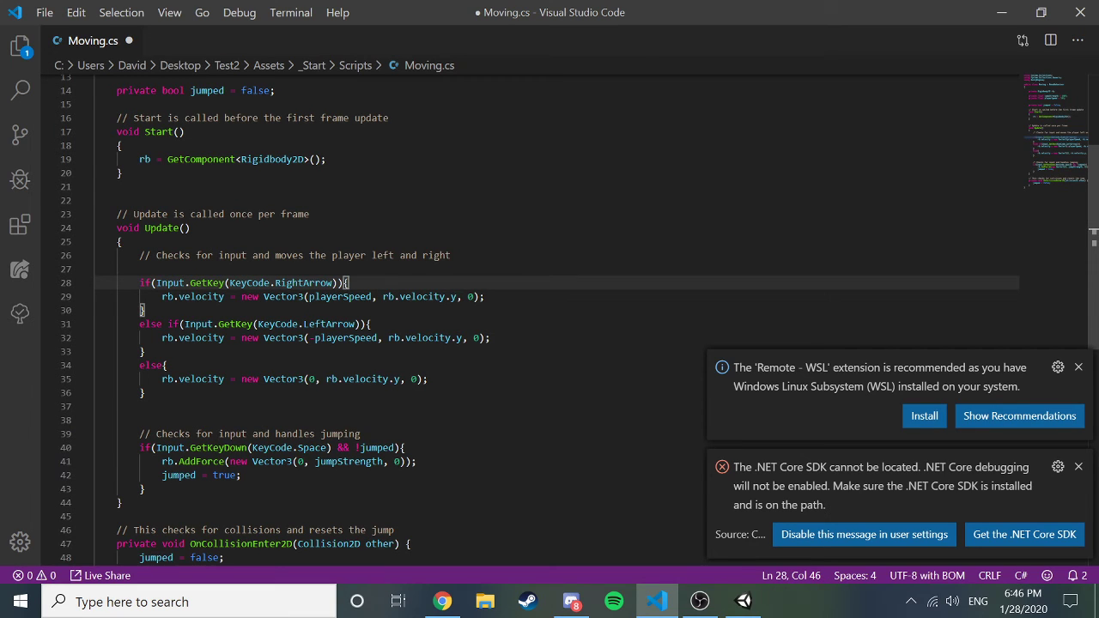
left_click_drag(161, 296, 482, 296)
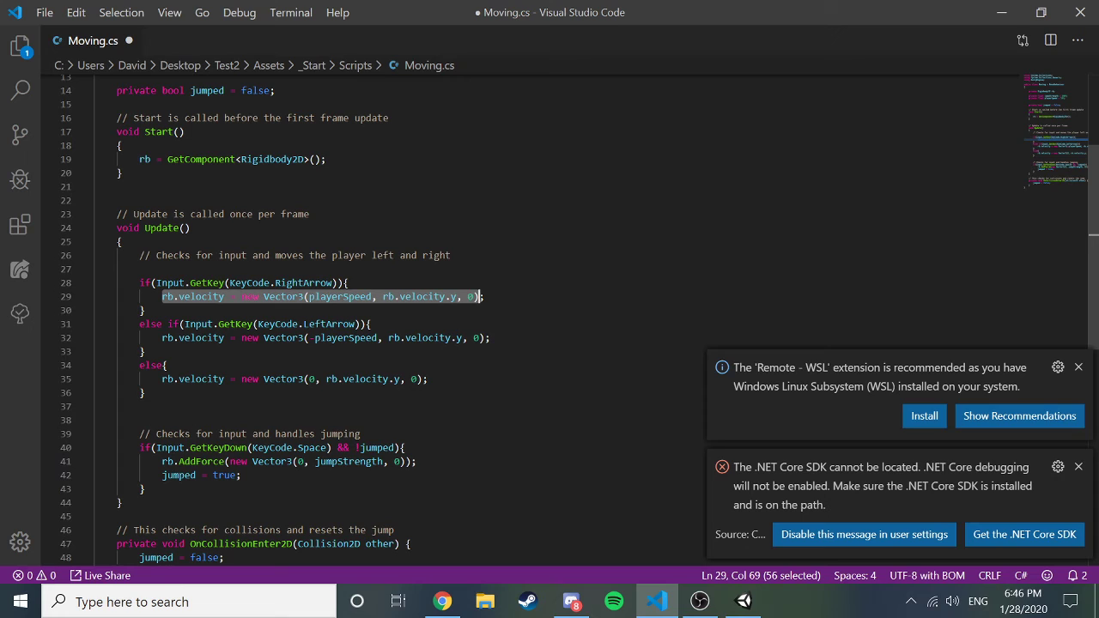
left_click(478, 296)
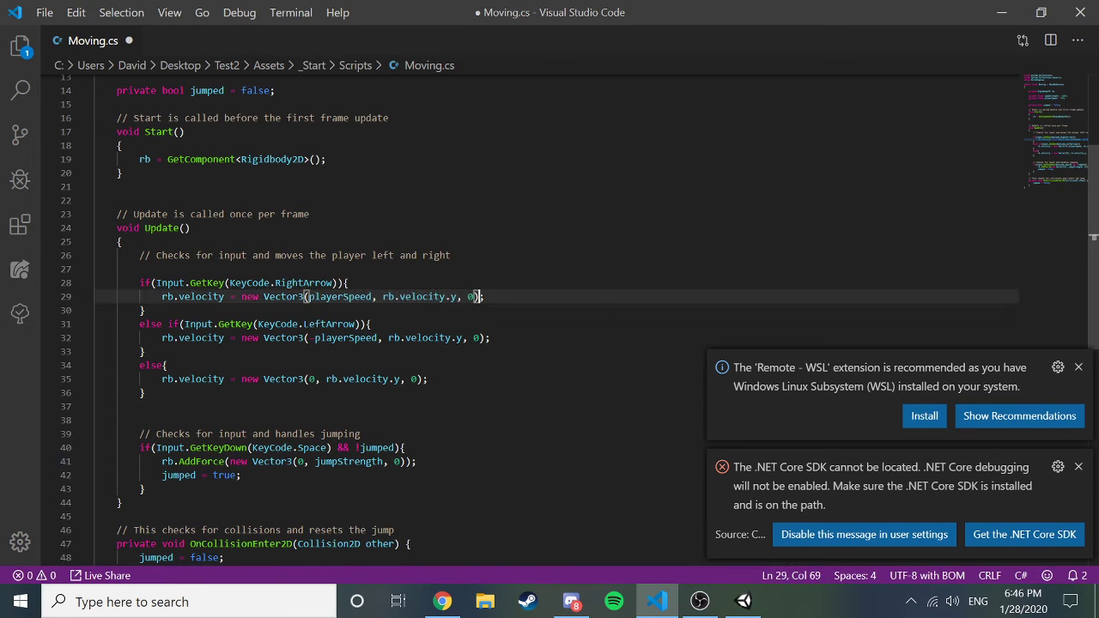
key("End")
Move through Update's else block and scroll down to the collision section.
left_click(146, 310)
key("Down")
key("Down")
key("Down")
key("Down")
key("Down")
key("Down")
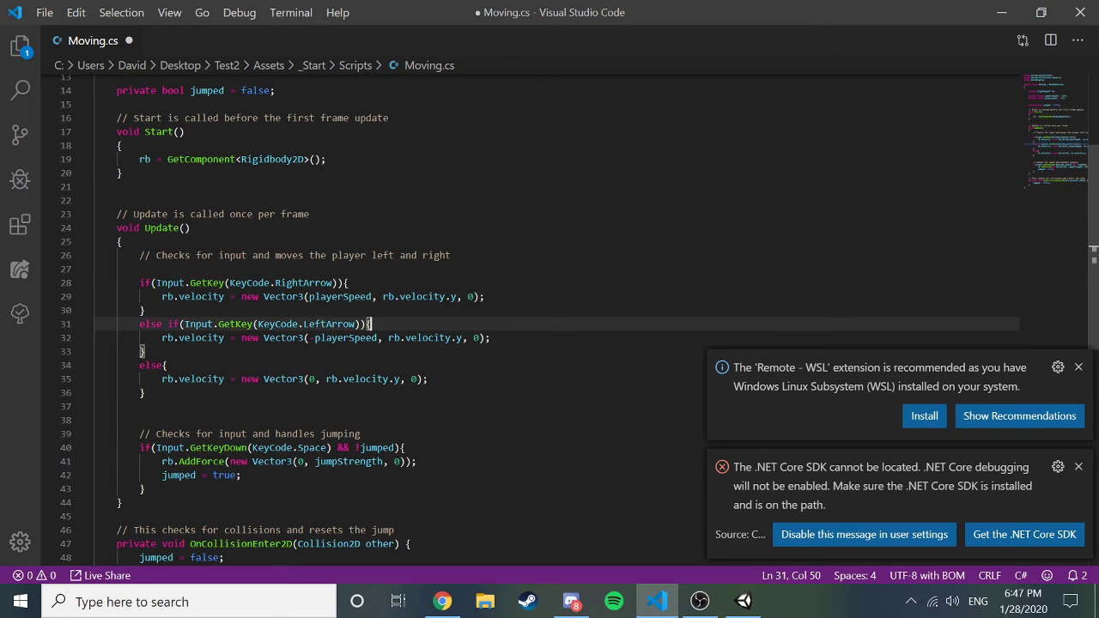
key("End")
key("ctrl+Down")
key("ctrl+Down")
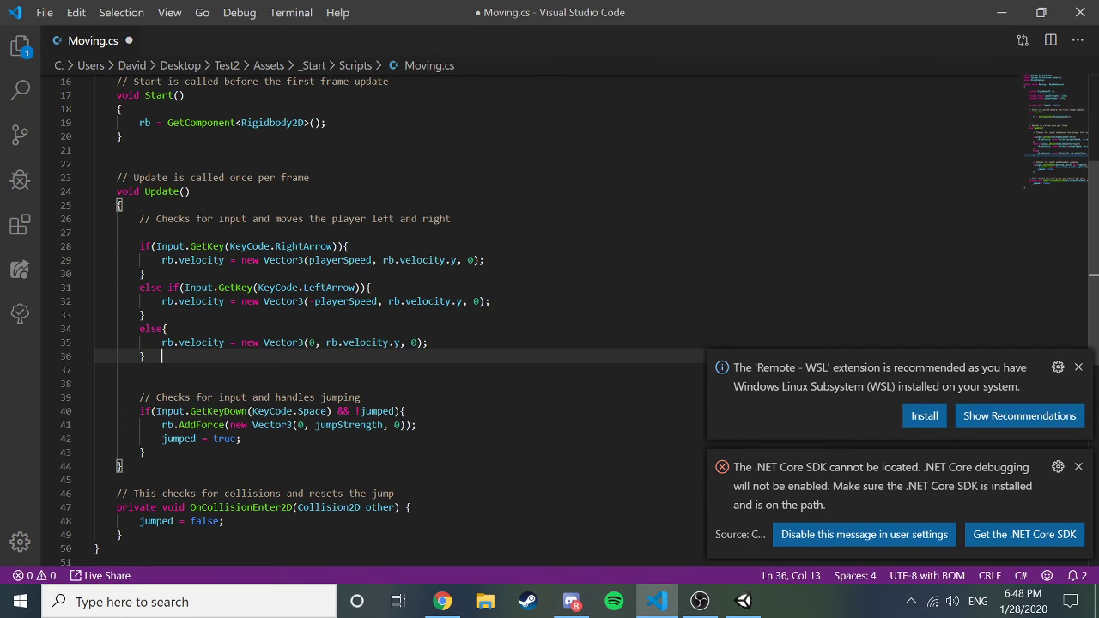
scroll(549, 317, "down", 2)
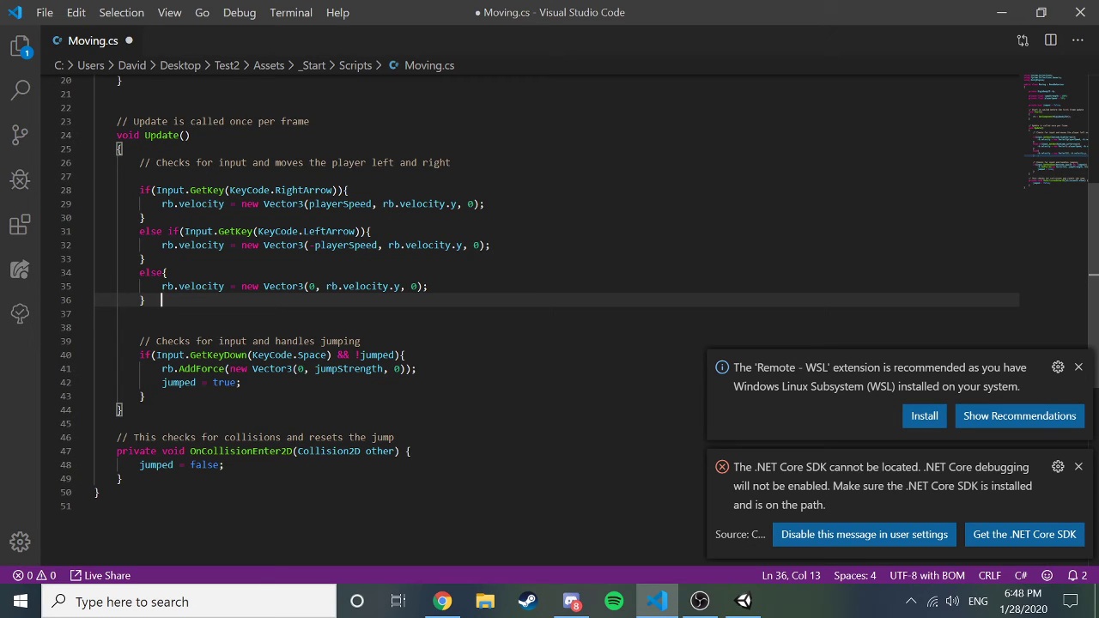
scroll(549, 283, "down", 4)
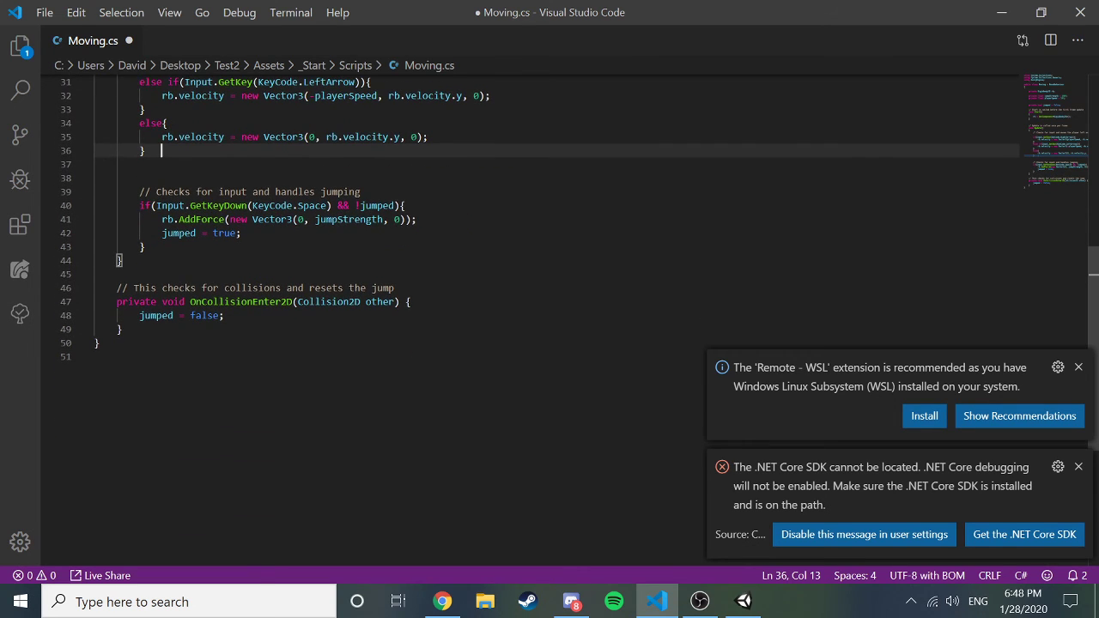
Add an indented blank line above the OnCollisionEnter2D comment.
left_click(125, 260)
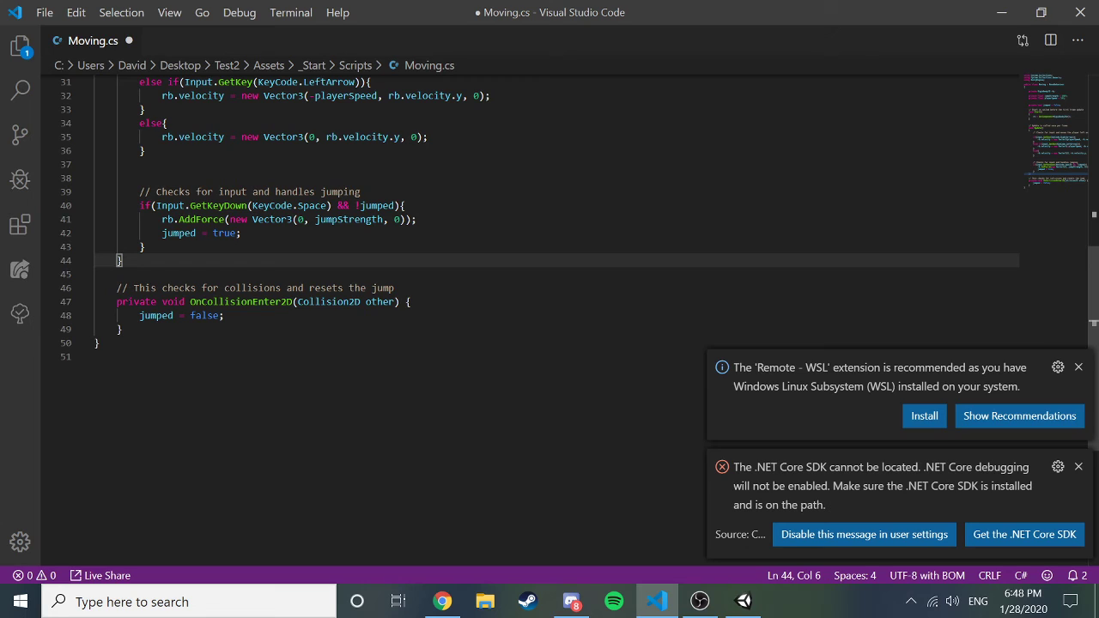
key("Down")
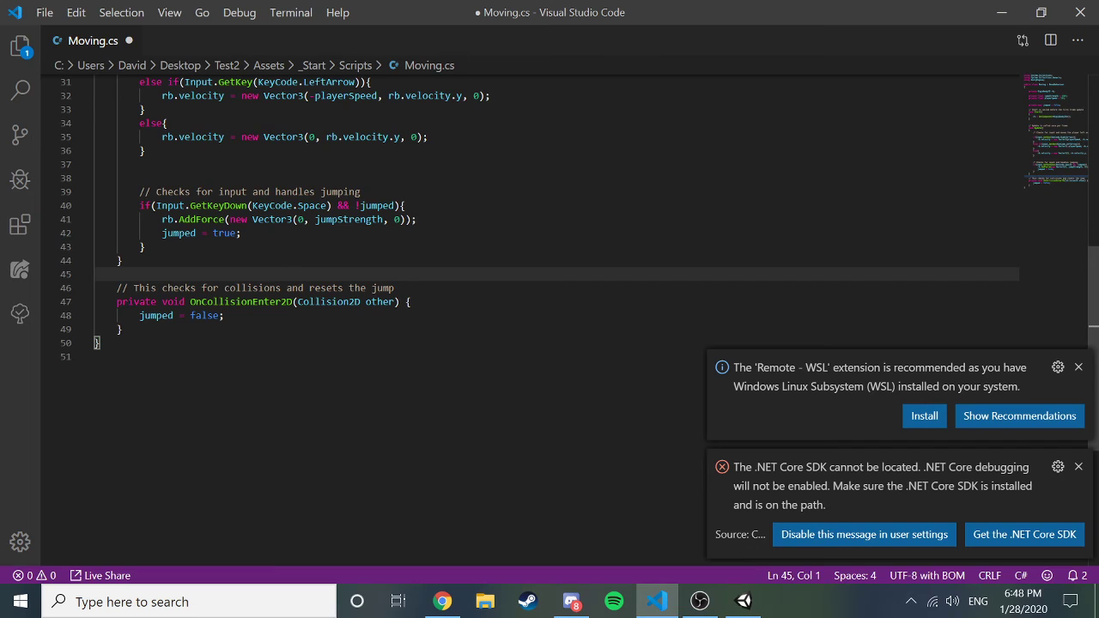
key("Down")
key("Return")
key("Up")
key("Up")
key("Down")
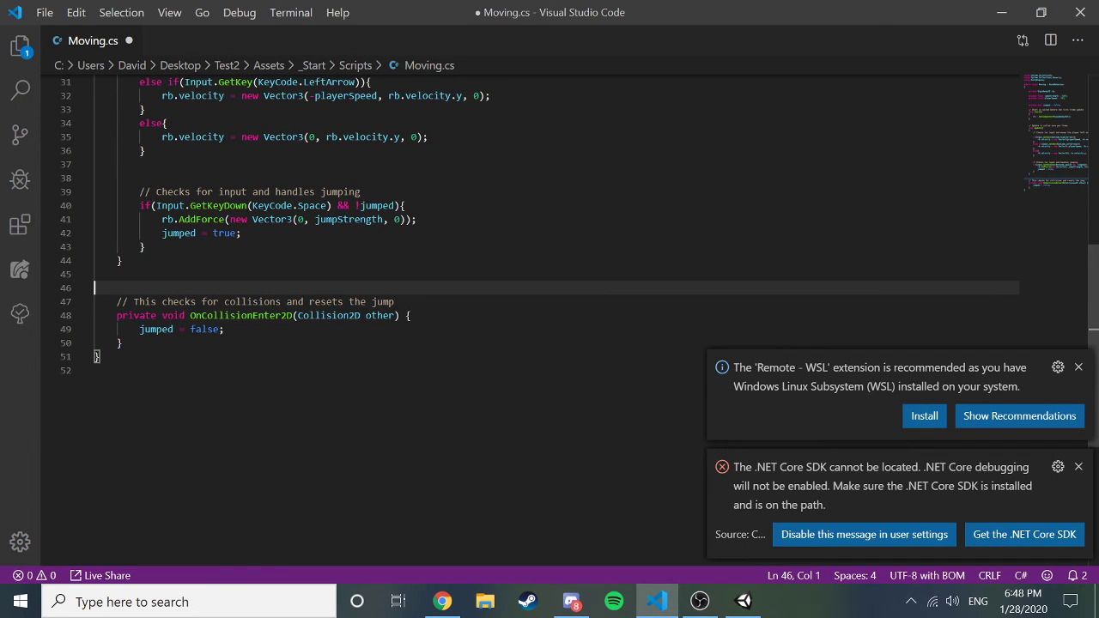
key("Tab")
Insert an OnCollisionEnter method stub from the 'OnColl' IntelliSense suggestion.
type("On")
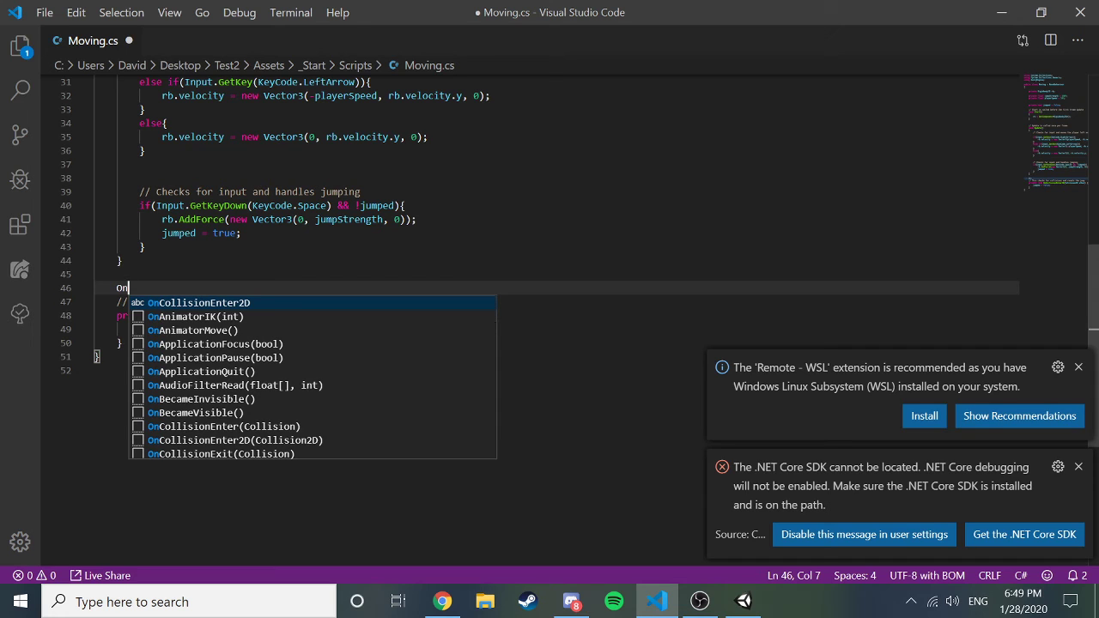
type("Coll")
key("Down")
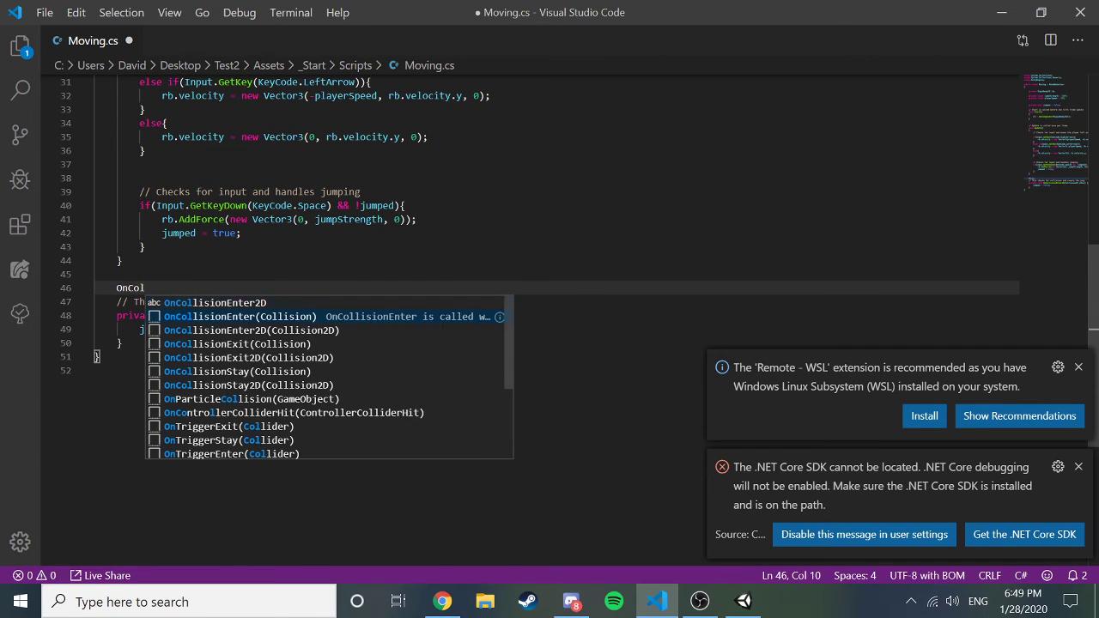
key("Return")
key("Down")
key("Down")
key("Down")
key("Down")
key("Down")
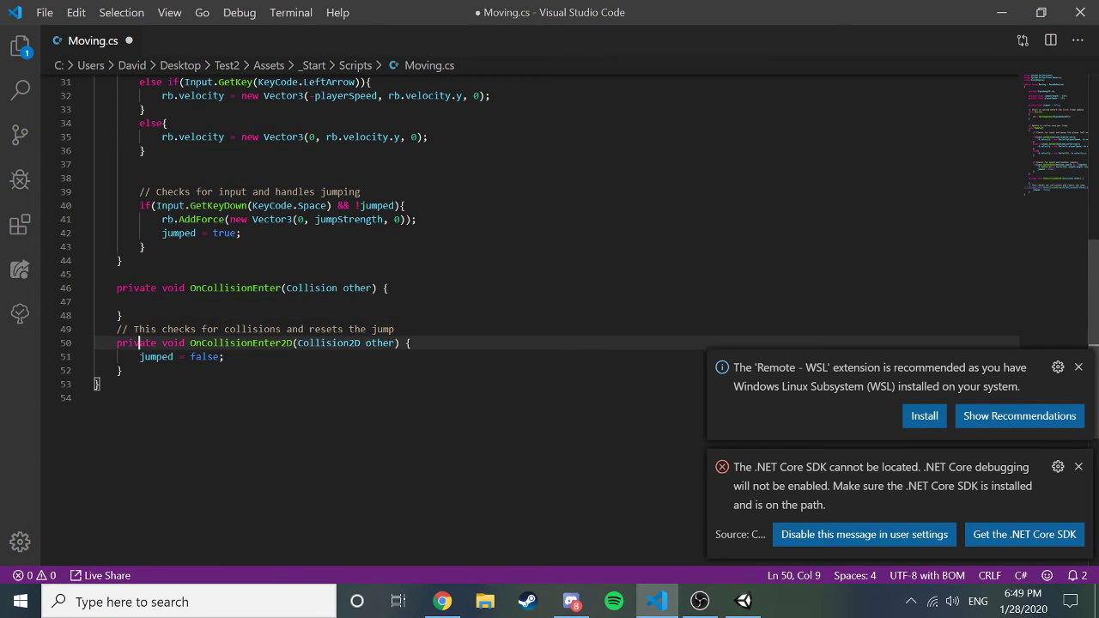
key("Return")
key("Return")
Add OnTriggerEnter and OnTriggerEnter2D method stubs via IntelliSense from 'ontri'.
type("ontri")
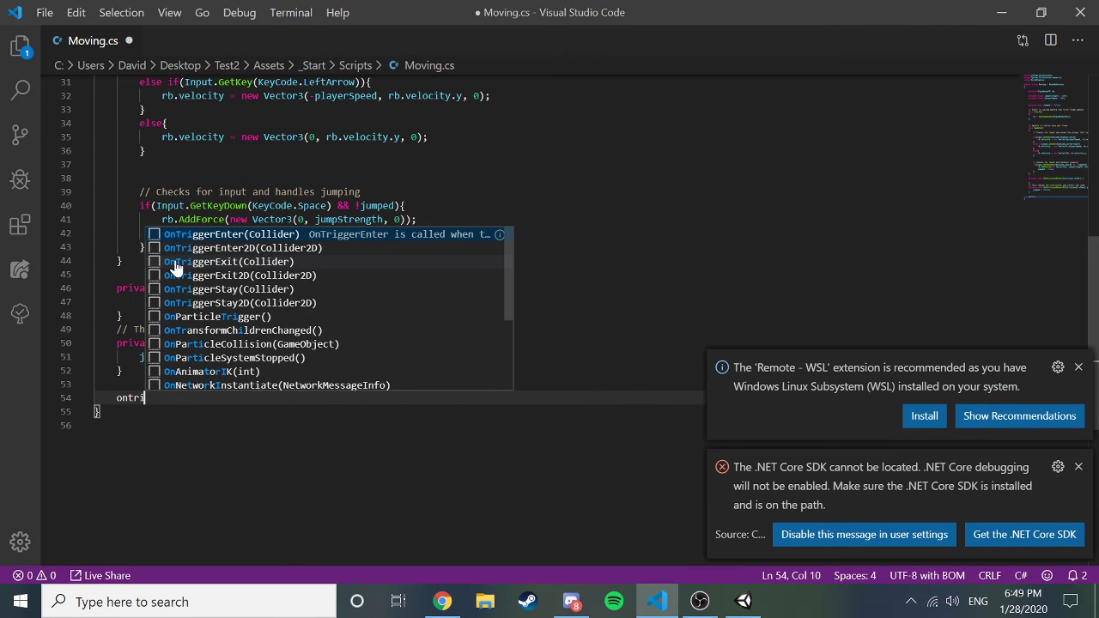
key("Return")
key("Down")
key("Return")
key("Return")
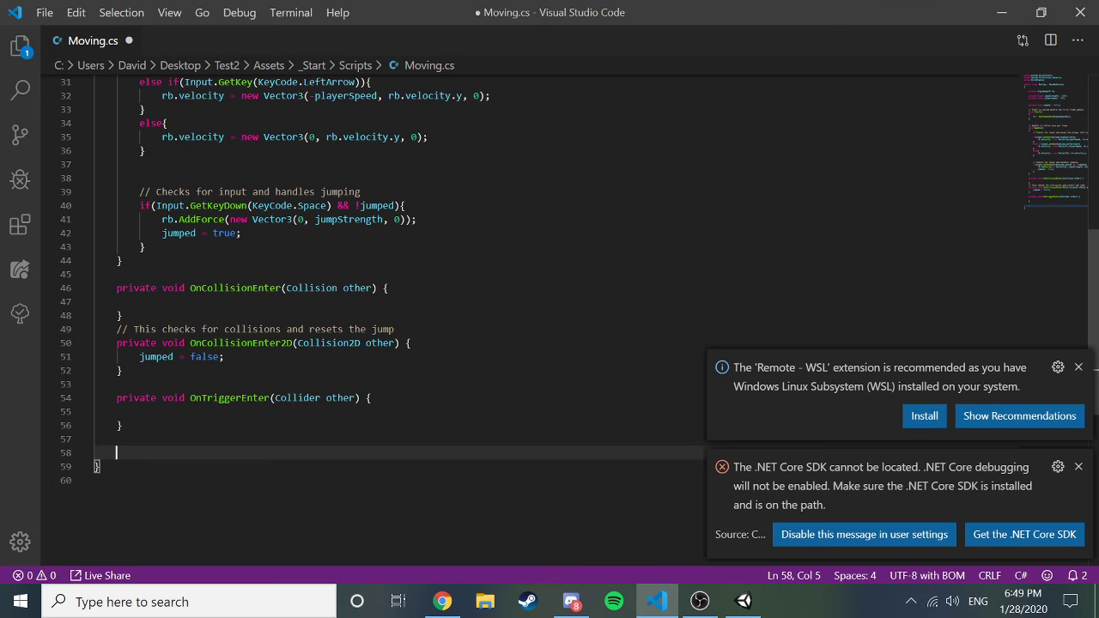
type("ontri")
key("Down")
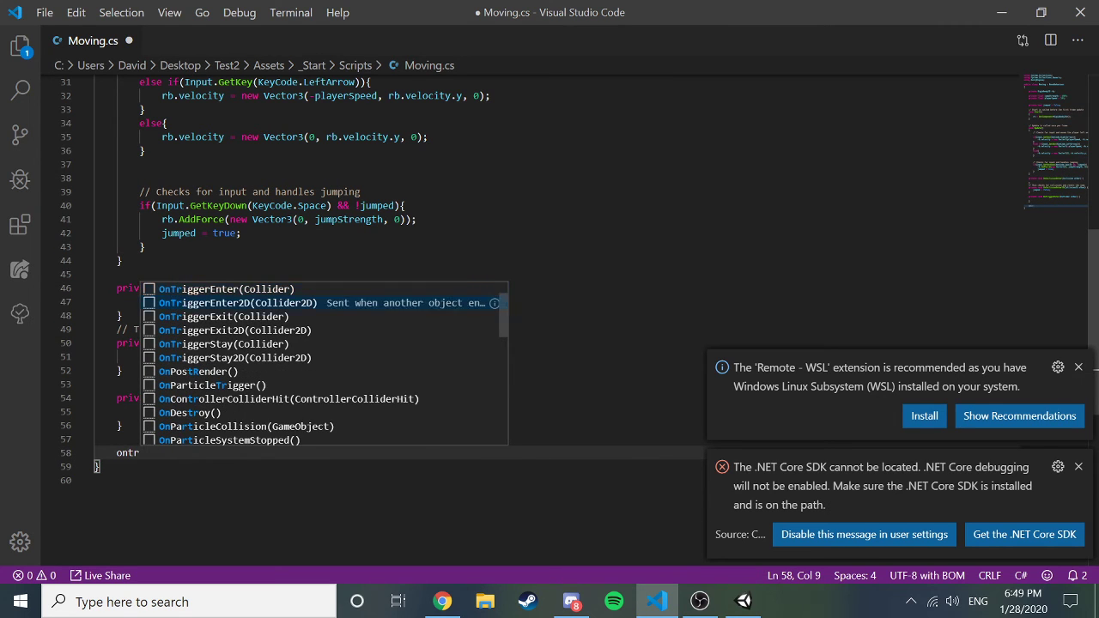
key("Return")
Delete the empty OnCollisionEnter method and save Moving.cs.
key("Up")
key("Up")
key("Up")
key("Up")
key("Up")
key("Up")
key("Up")
key("Up")
key("Up")
key("Up")
key("Up")
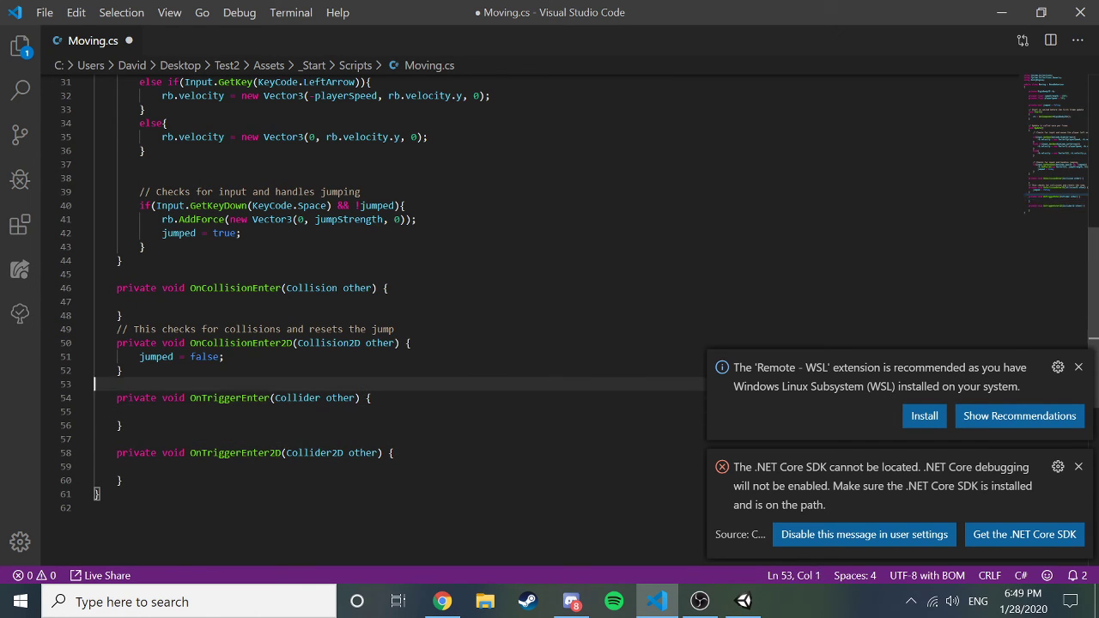
key("Up")
key("Down")
key("Down")
key("Down")
key("Down")
key("Down")
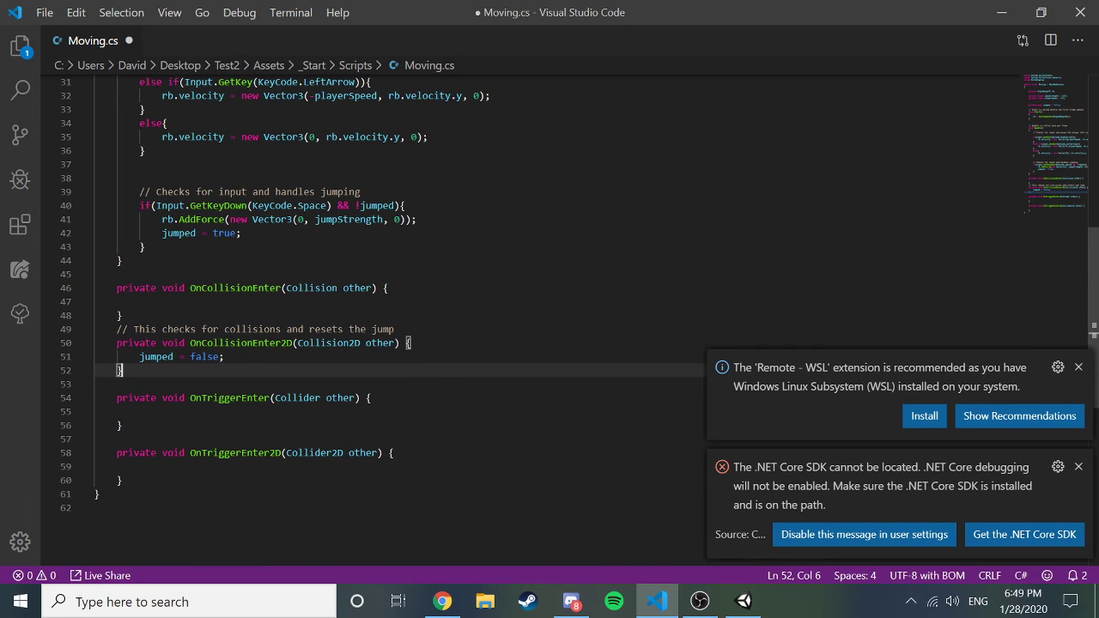
key("Up")
key("Up")
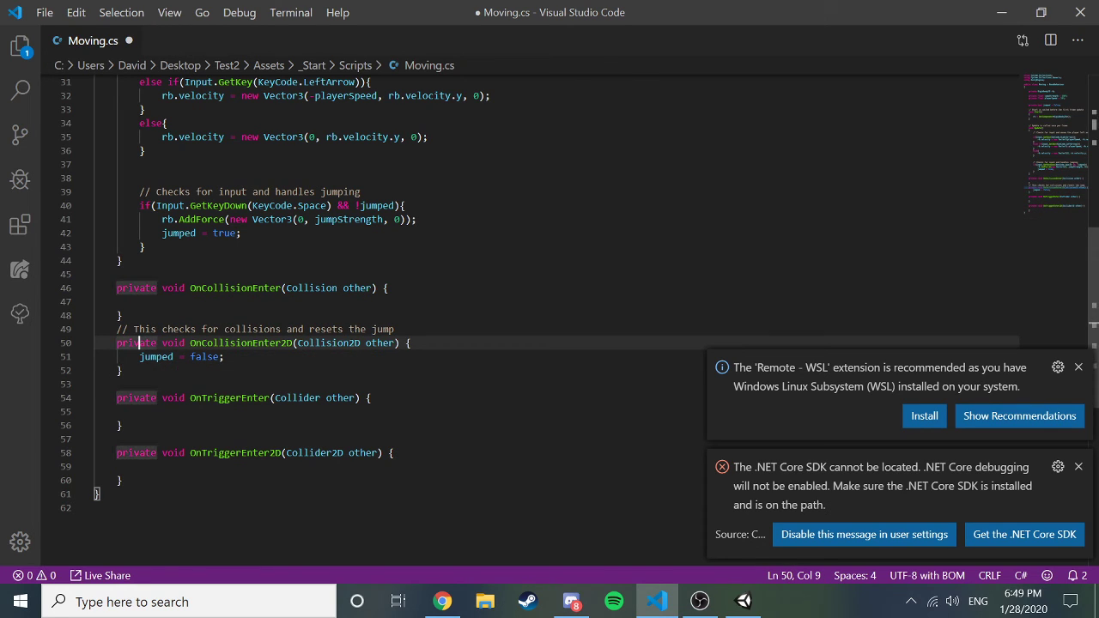
key("Up")
key("Up")
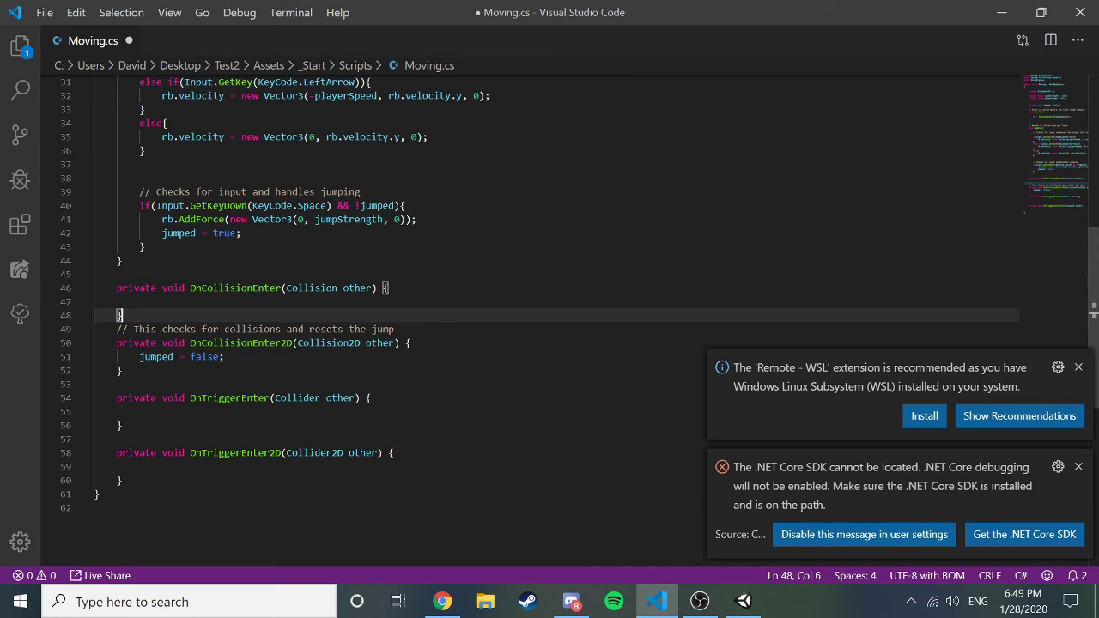
key("Down")
key("Down")
key("Down")
key("Down")
key("Down")
key("Down")
key("Down")
key("Down")
key("Down")
key("Down")
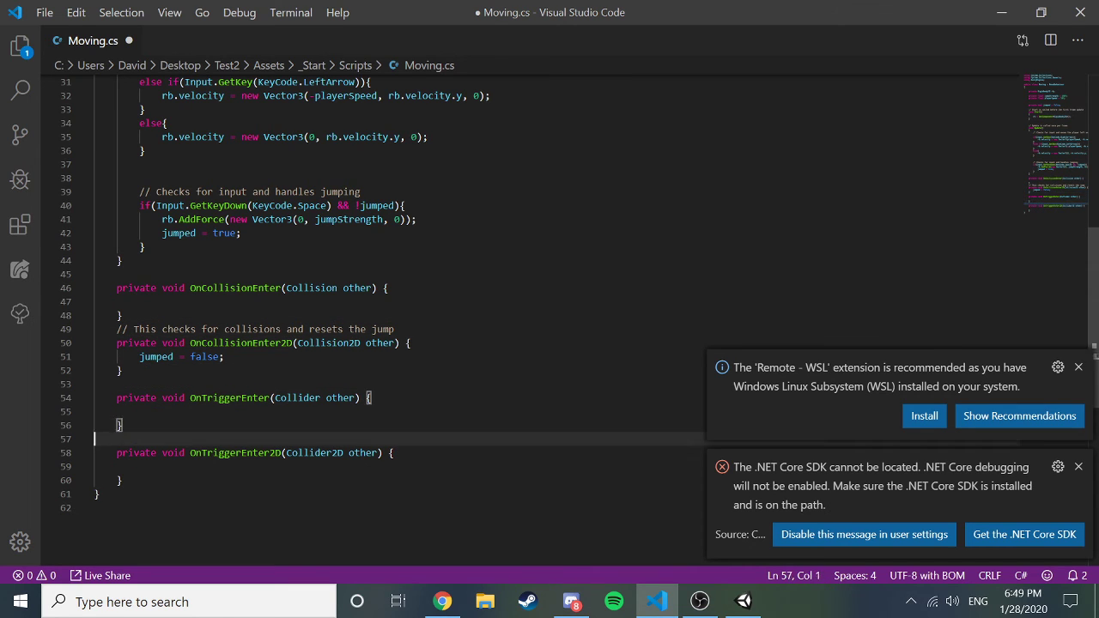
key("Down")
key("Up")
key("Up")
key("Up")
key("Up")
key("Up")
key("Up")
key("Up")
key("Up")
key("Up")
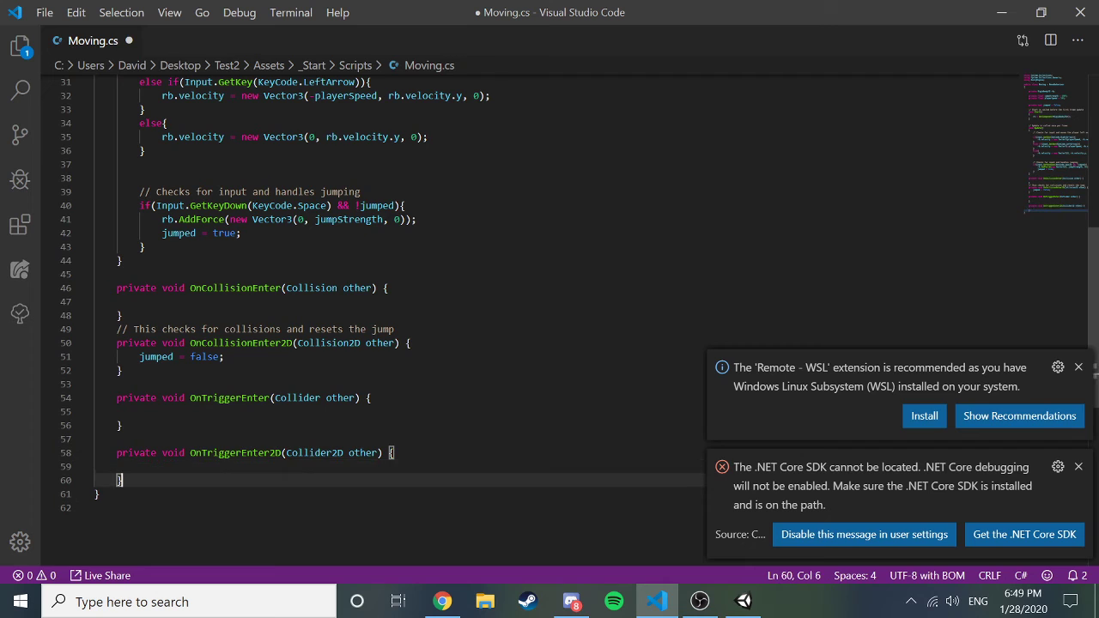
key("Up")
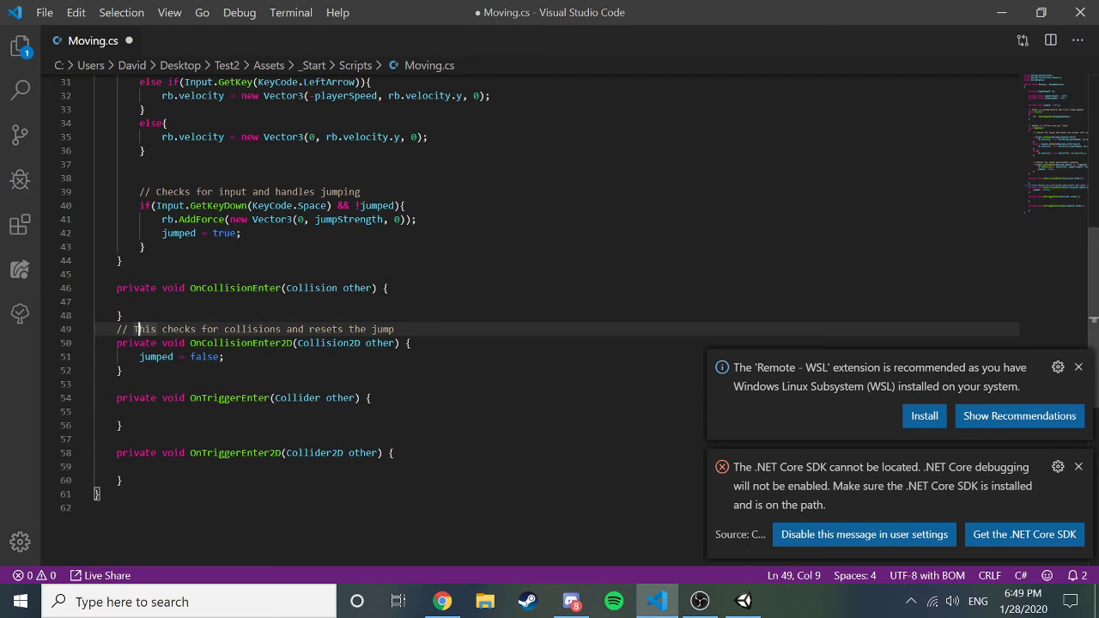
key("BackSpace")
key("BackSpace")
key("BackSpace")
key("BackSpace")
key("BackSpace")
key("BackSpace")
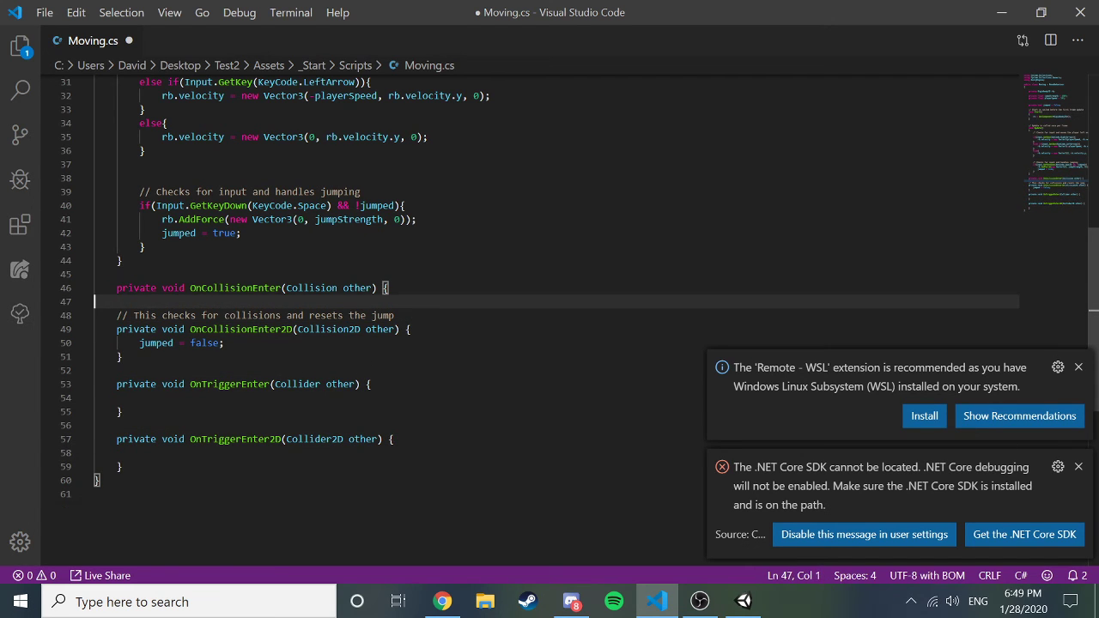
key("BackSpace")
key("BackSpace")
key("BackSpace")
key("BackSpace")
key("BackSpace")
key("BackSpace")
key("BackSpace")
key("BackSpace")
key("BackSpace")
key("BackSpace")
key("BackSpace")
key("BackSpace")
key("BackSpace")
key("BackSpace")
key("BackSpace")
key("BackSpace")
key("BackSpace")
key("BackSpace")
key("BackSpace")
key("BackSpace")
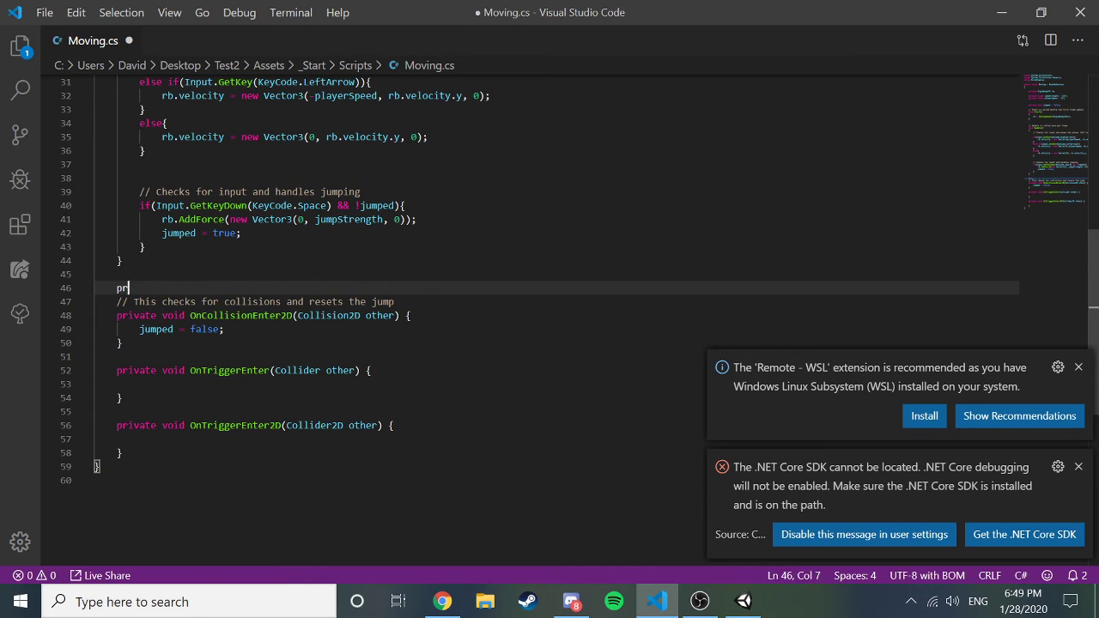
key("BackSpace")
key("BackSpace")
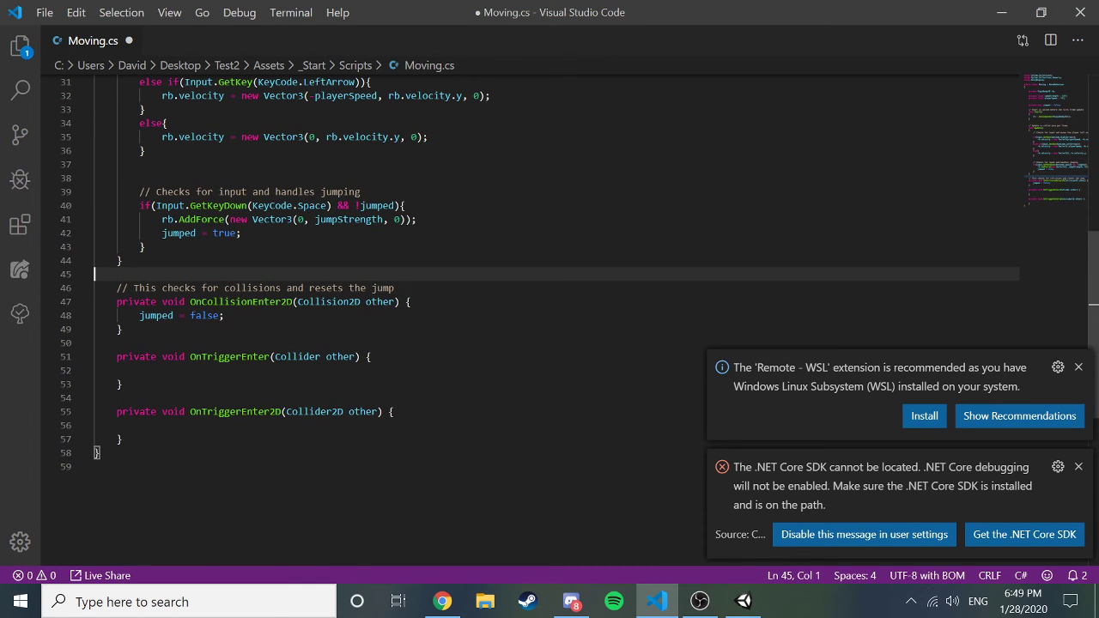
key("ctrl+s")
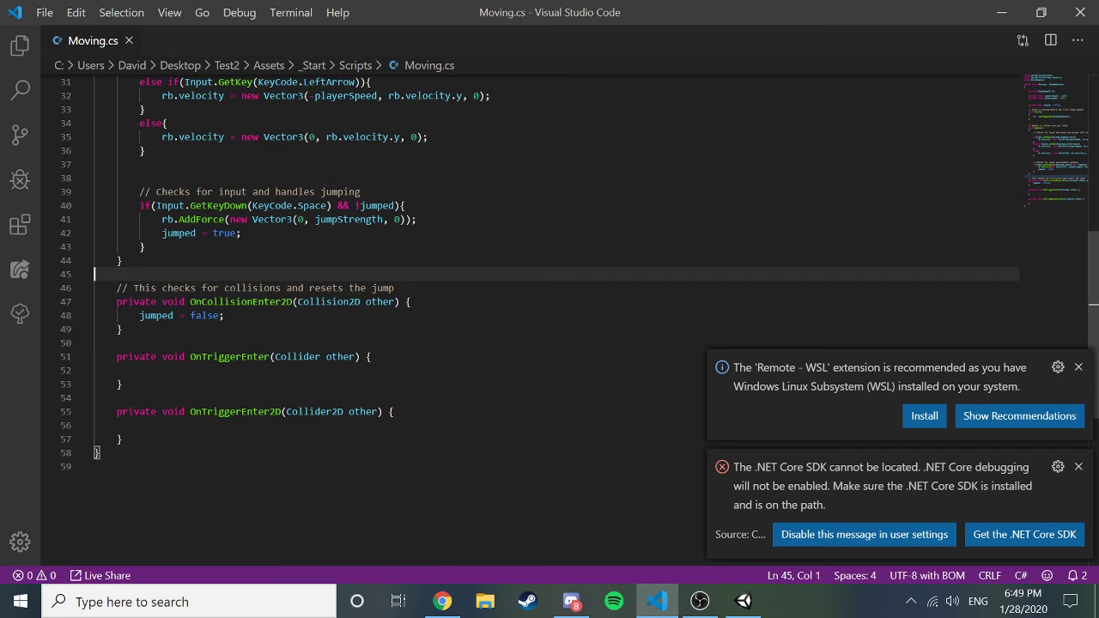
Delete the OnTriggerEnter(Collider) method and the extra blank line it leaves.
left_click(120, 383)
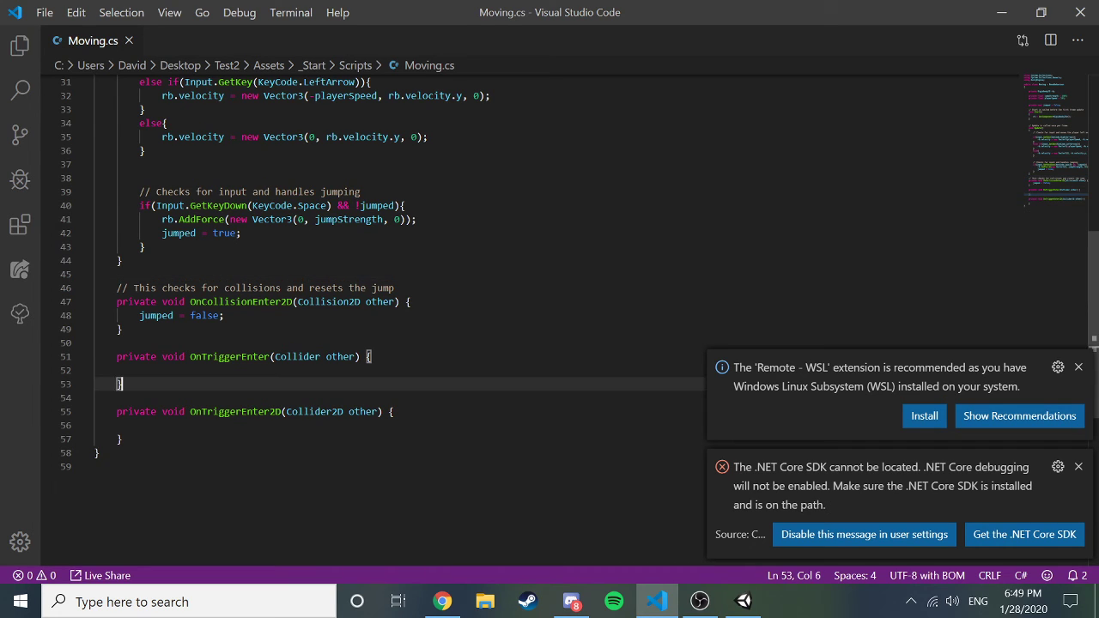
left_click_drag(120, 384, 95, 356)
key("BackSpace")
key("BackSpace")
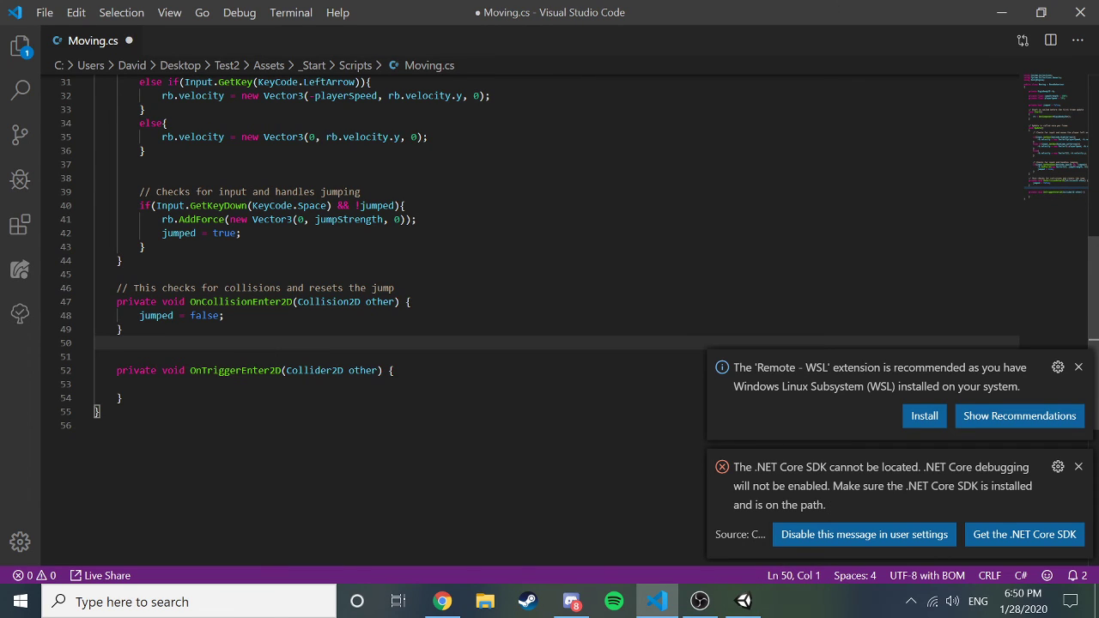
key("Down")
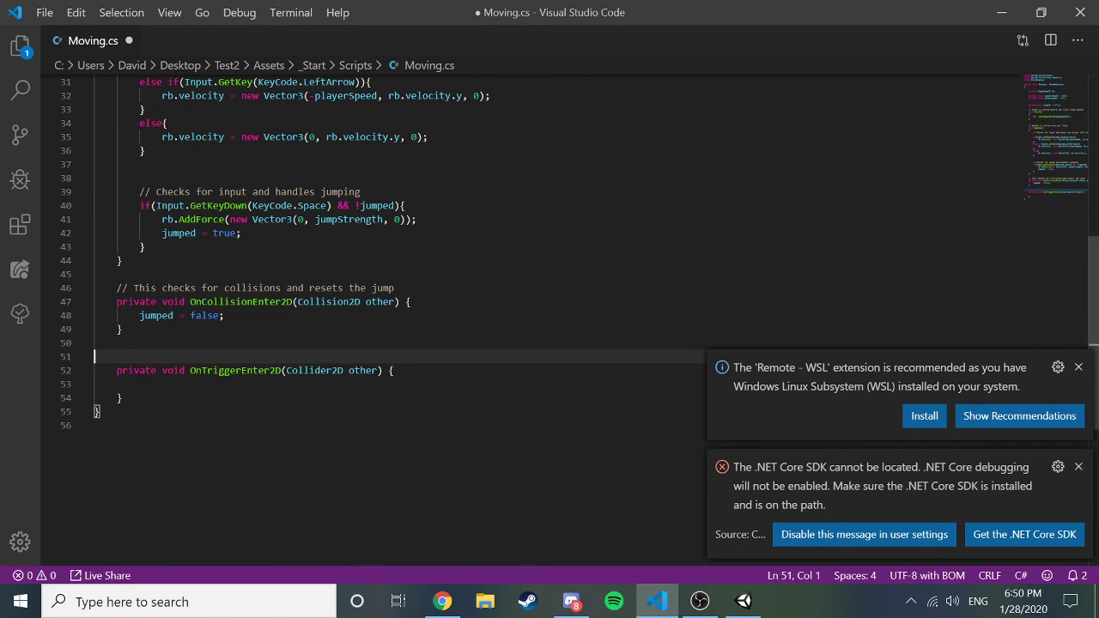
key("BackSpace")
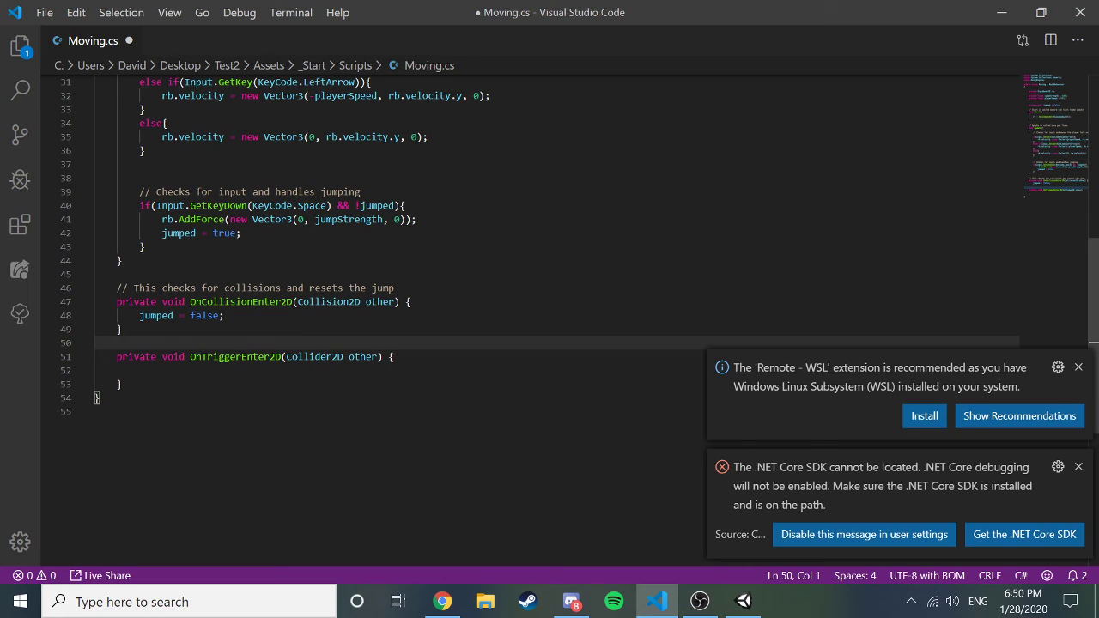
Add a blank line after OnCollisionEnter2D to separate it from OnTriggerEnter2D.
key("Up")
key("Up")
key("Up")
key("Right")
key("Right")
key("Right")
key("Right")
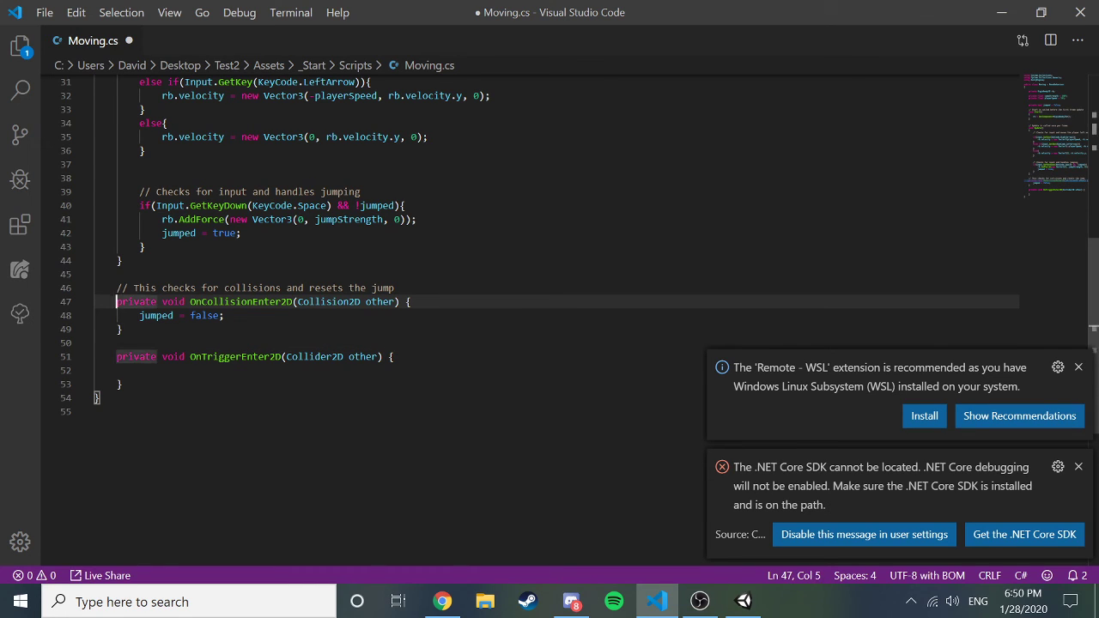
key("Right")
key("Right")
key("Right")
key("Right")
key("Right")
key("Right")
mouse_move(743, 601)
key("Down")
key("Down")
key("Down")
left_click(121, 328)
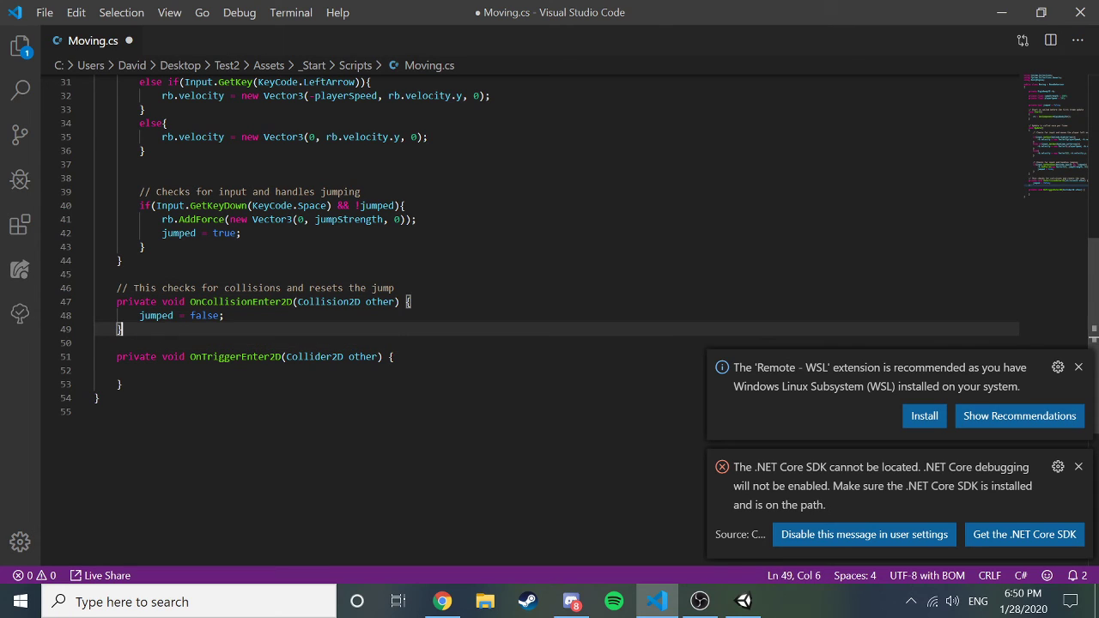
key("Return")
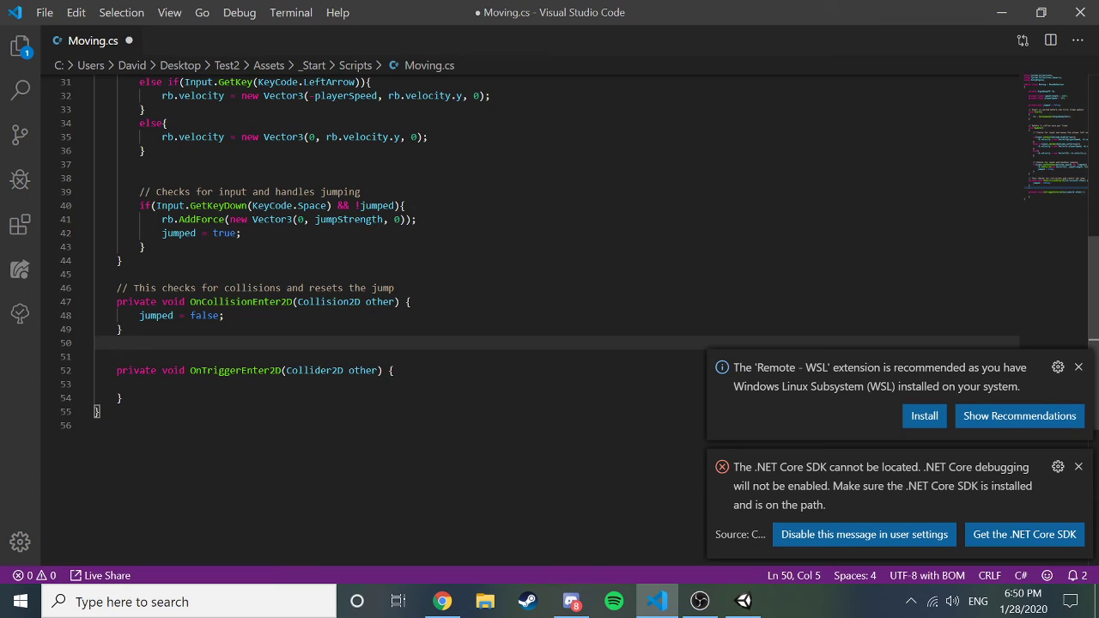
key("Up")
key("Up")
key("Up")
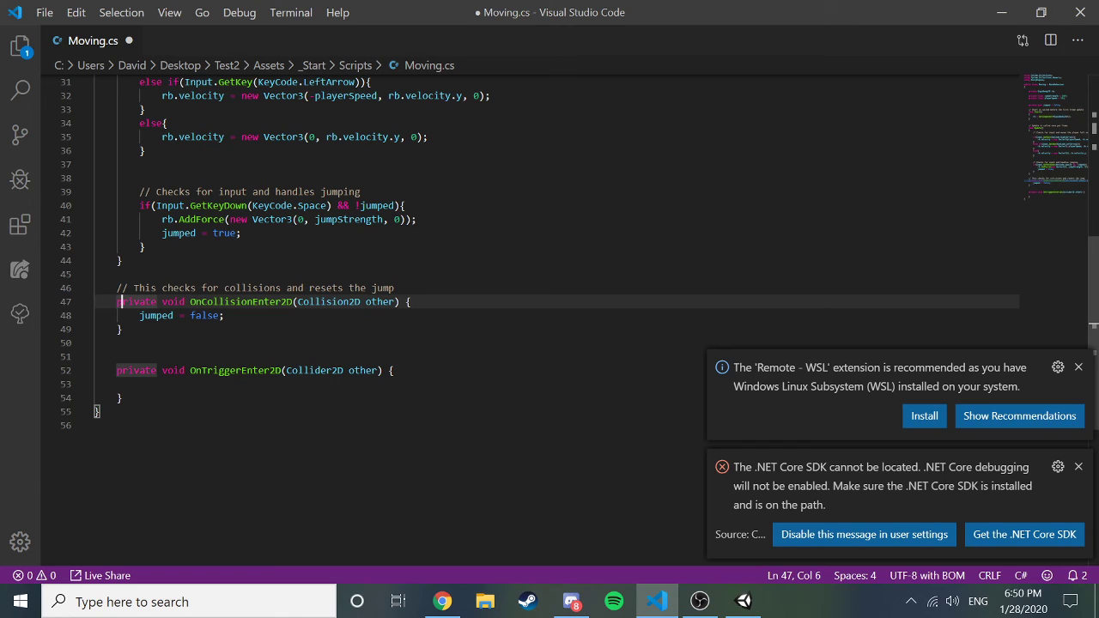
key("Right")
key("Right")
key("Right")
key("Right")
key("Right")
key("Right")
key("Right")
key("Right")
key("Right")
key("Right")
key("Right")
key("Right")
key("Right")
key("Right")
key("Right")
key("Right")
key("Right")
key("Right")
key("Right")
key("Right")
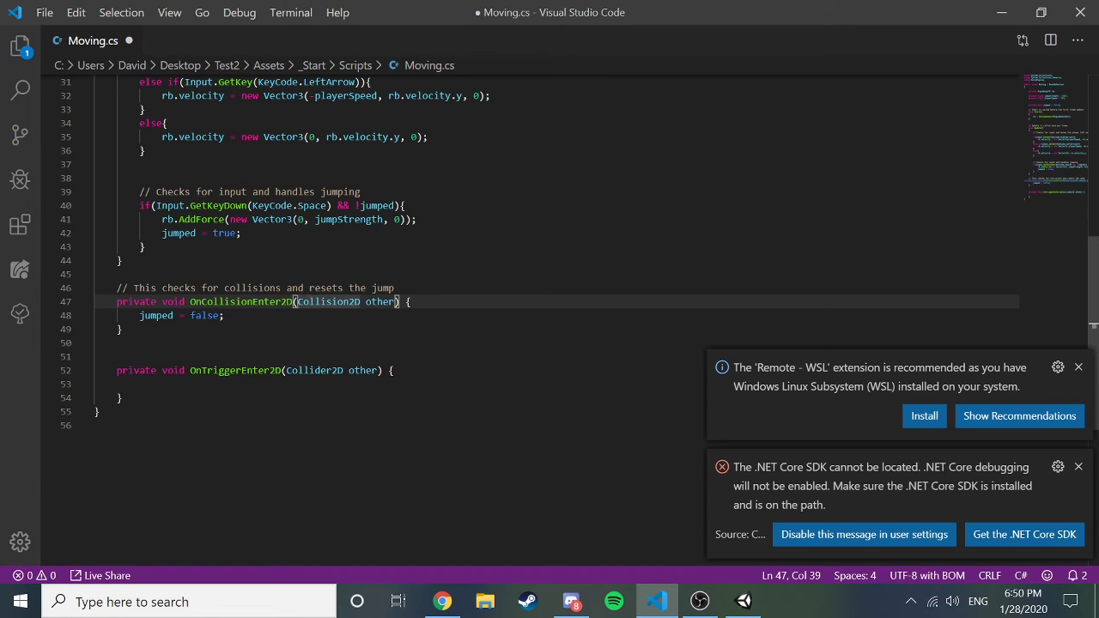
key("Right")
key("Right")
key("Right")
key("Right")
key("Right")
key("Right")
key("Right")
key("Right")
key("Right")
key("Right")
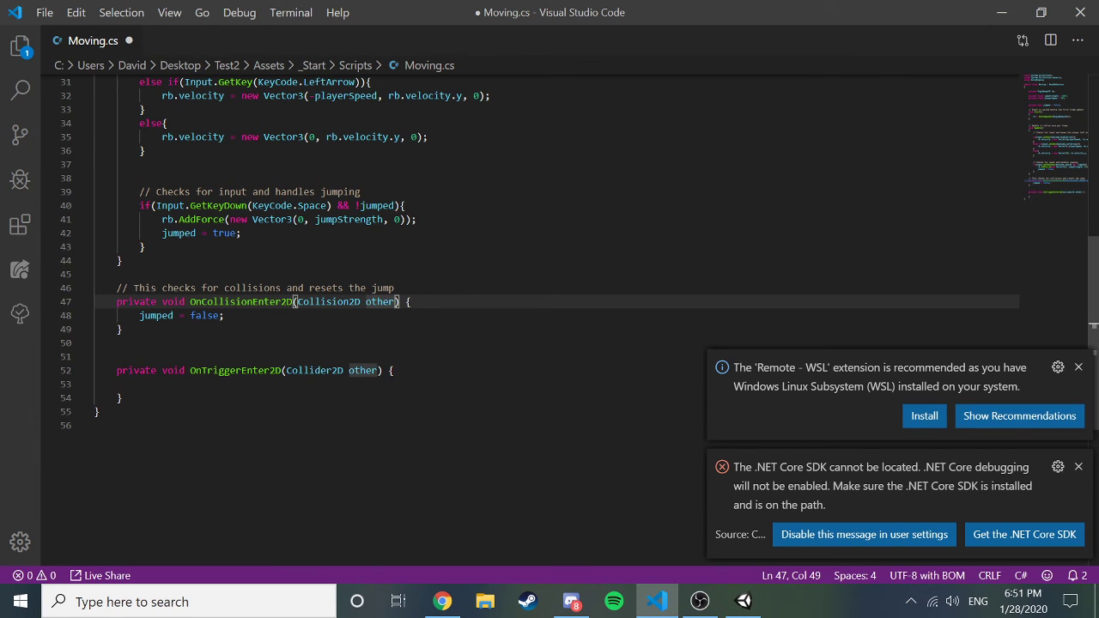
Move the caret to the empty line 9 below the private Rigidbody2D rb field.
scroll(549, 318, "up", 10)
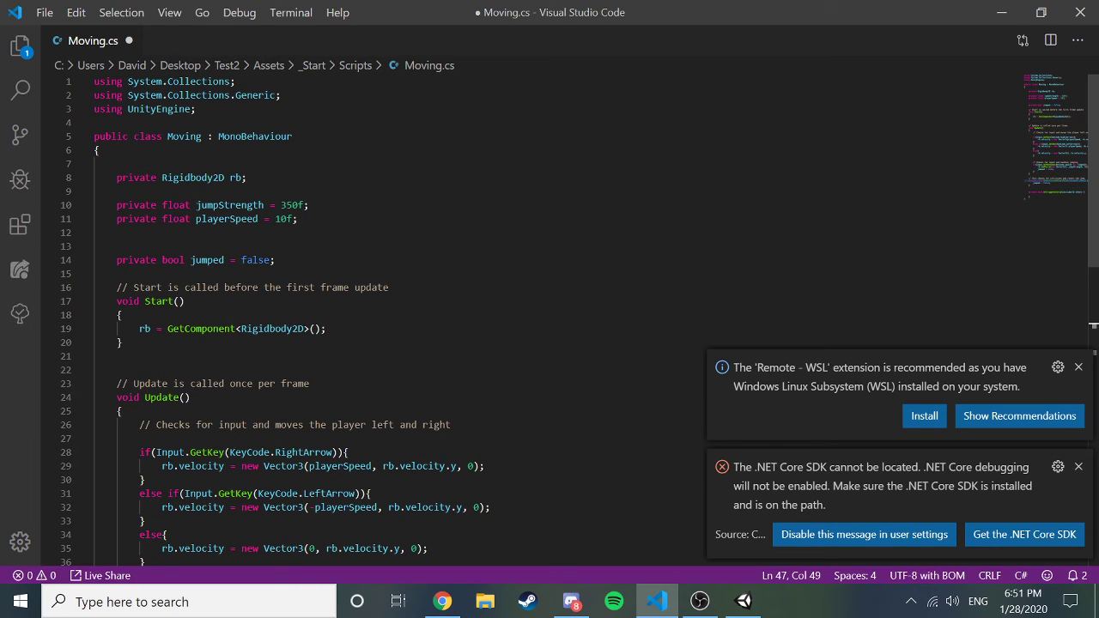
left_click(247, 177)
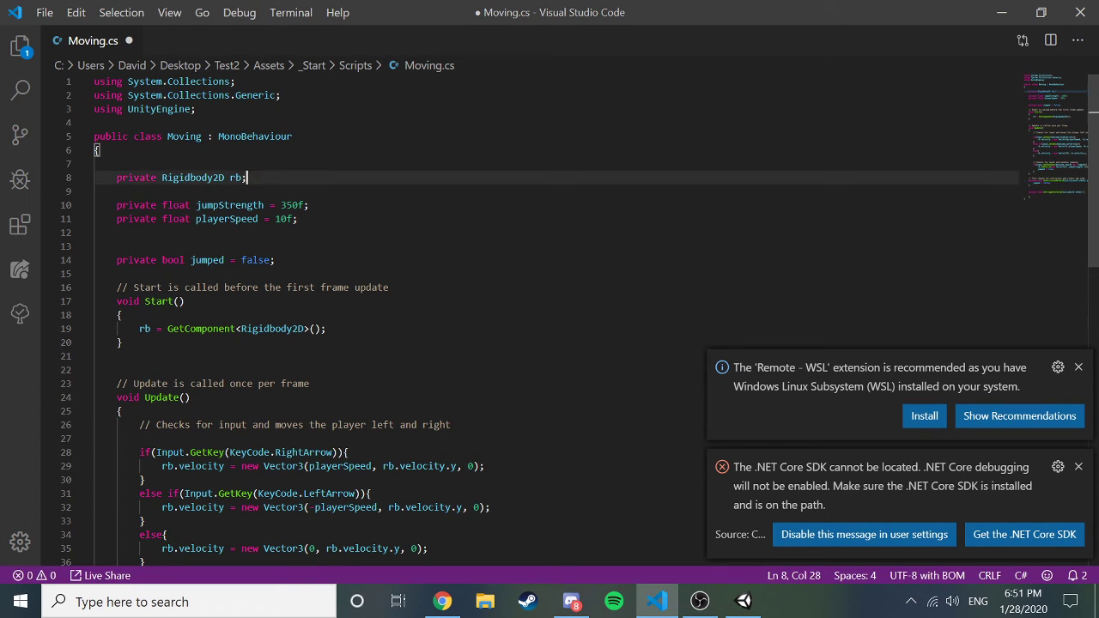
key("Left")
key("Left")
key("Left")
key("Left")
key("Left")
key("Left")
key("Left")
key("Left")
key("Left")
key("Left")
key("Left")
key("Left")
key("Left")
key("Left")
key("Left")
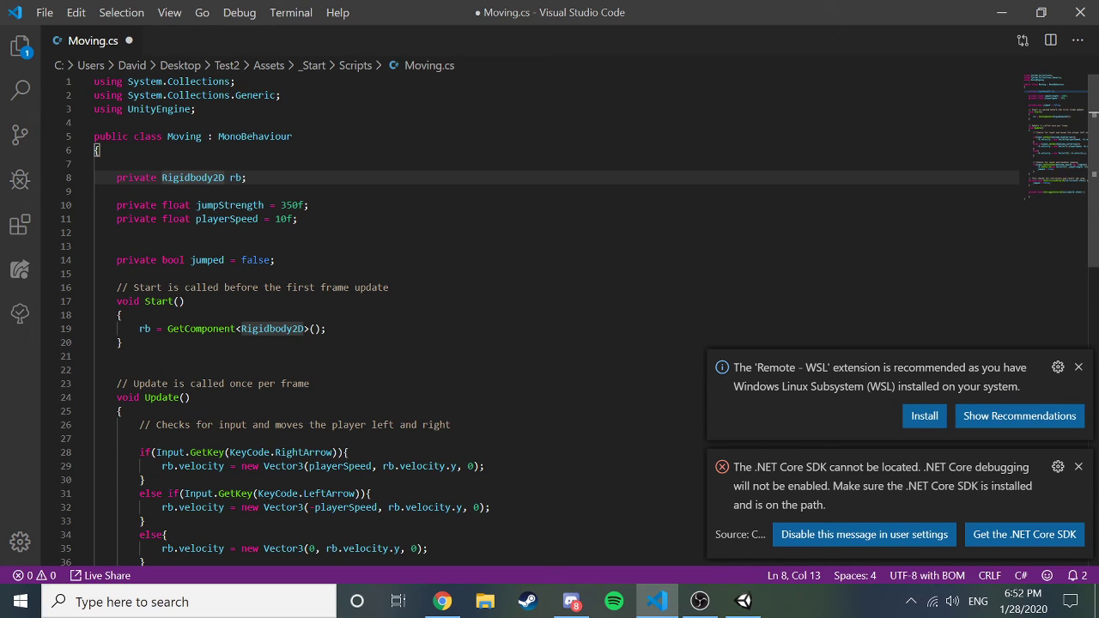
key("Left")
key("Down")
key("Down")
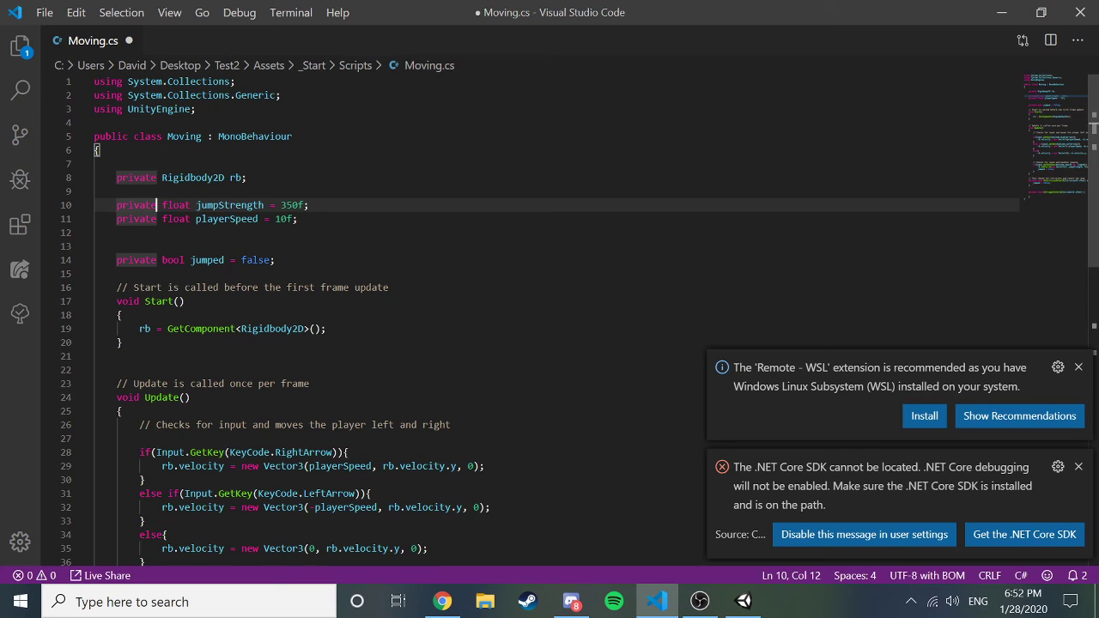
key("Up")
key("Up")
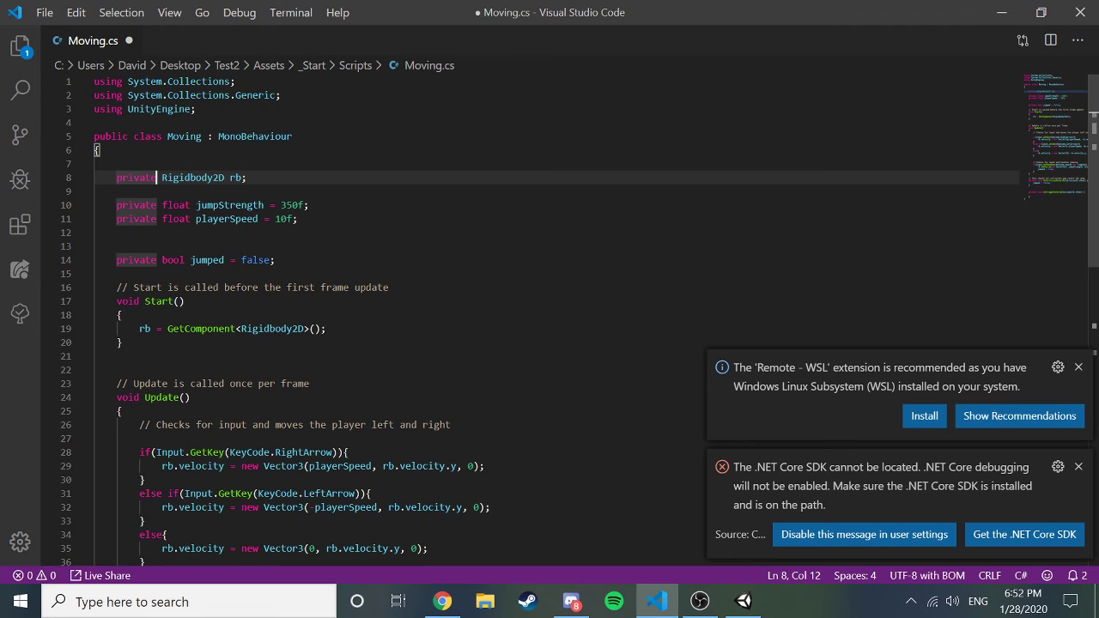
key("Right")
key("Left")
key("Down")
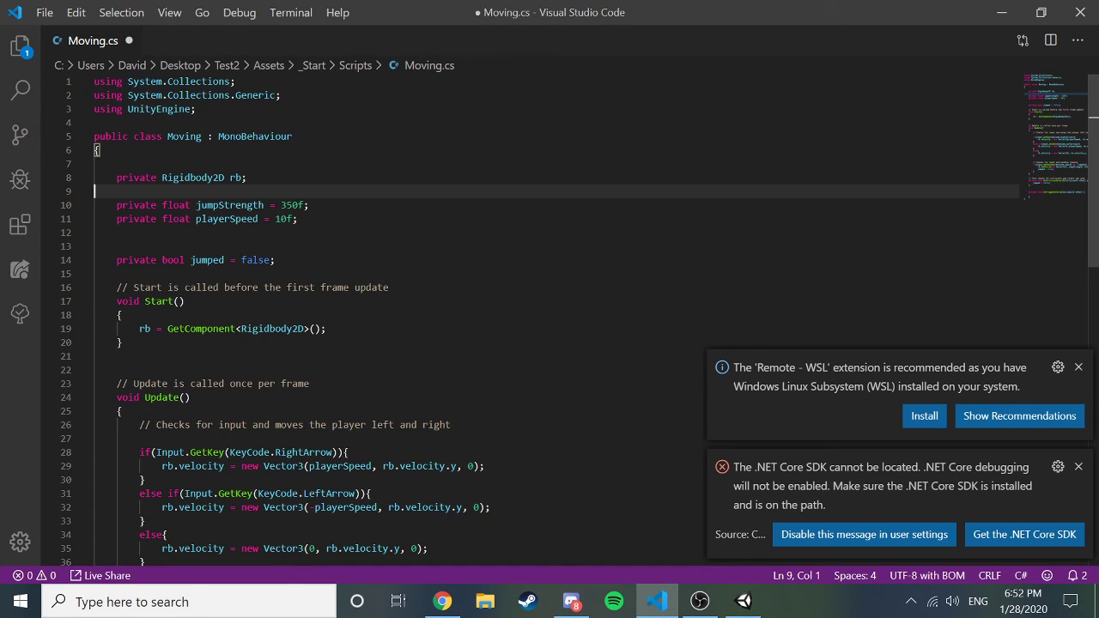
Declare 'public int test3;' below the rb field, save Moving.cs, and view it in Unity.
key("Tab")
type("public int ")
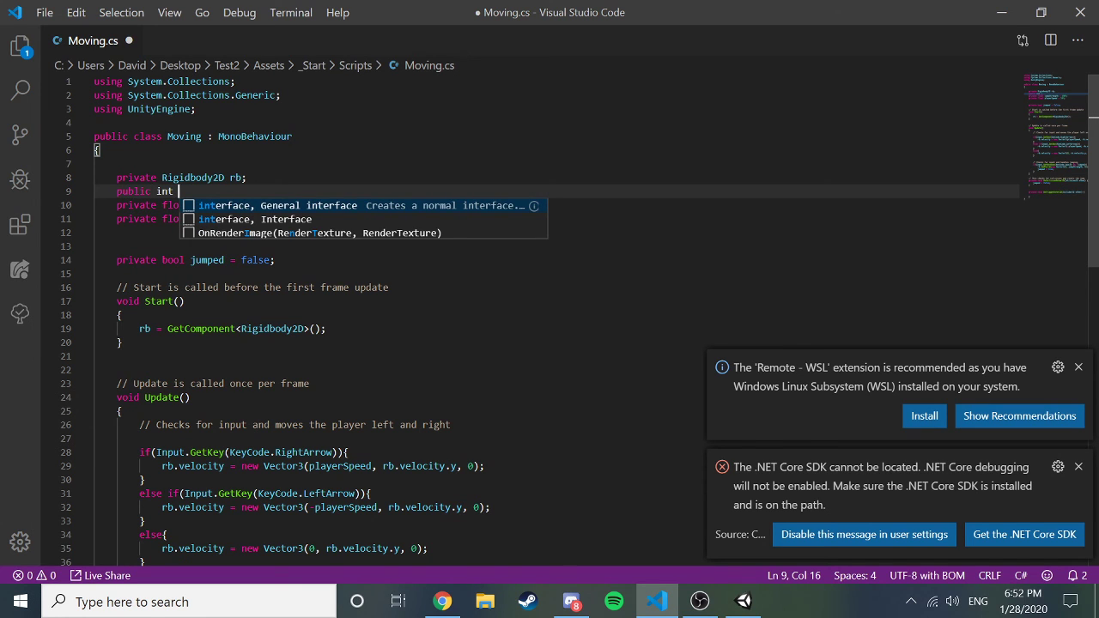
type("test3;")
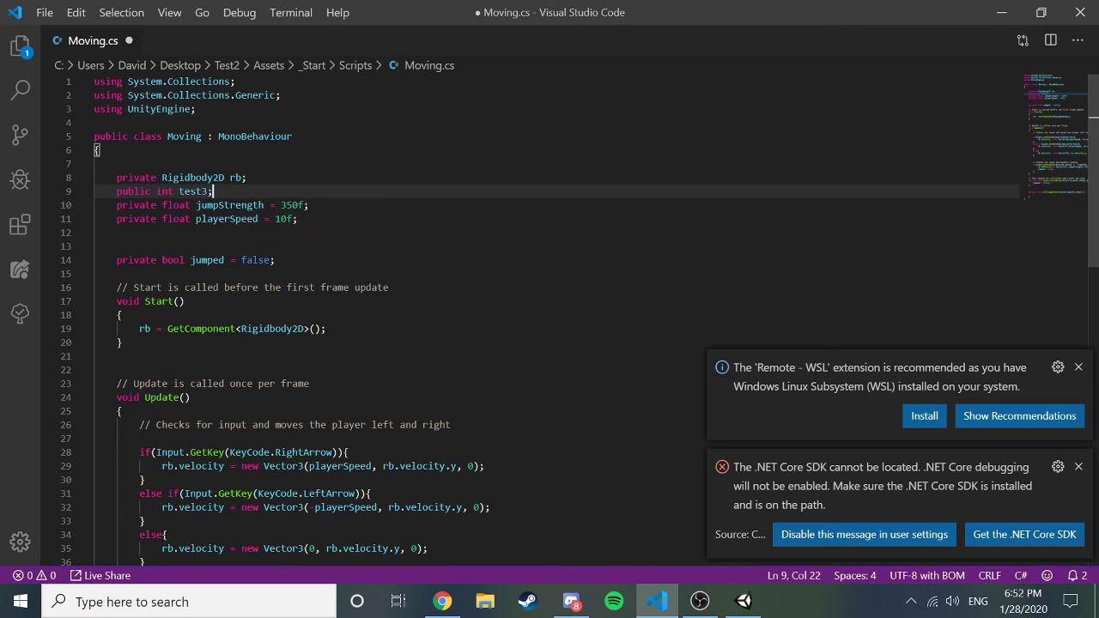
key("ctrl+s")
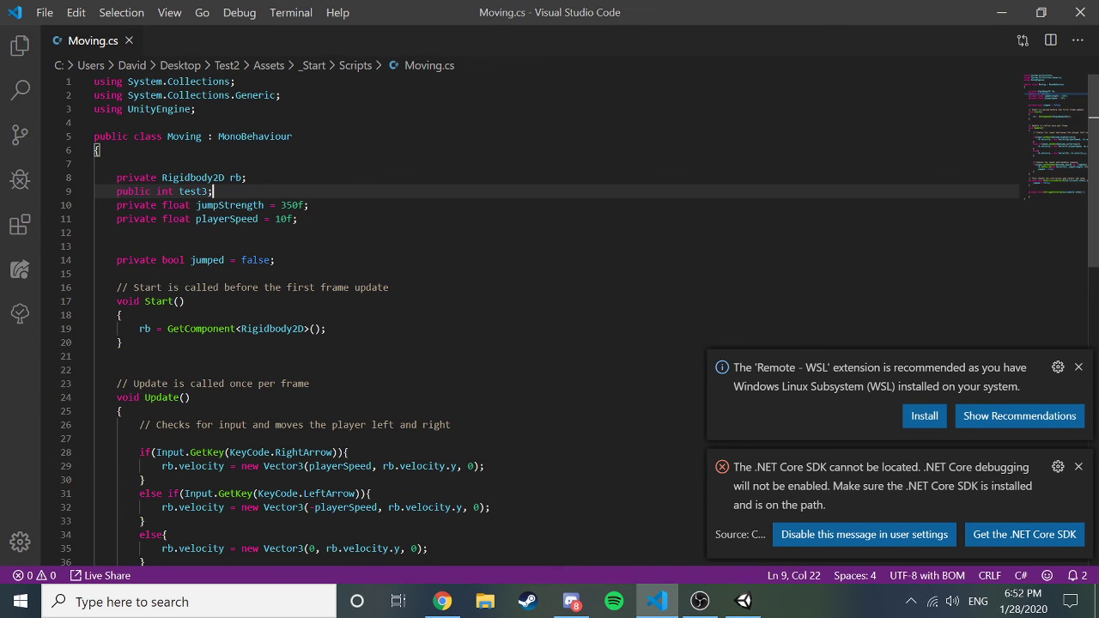
left_click(745, 601)
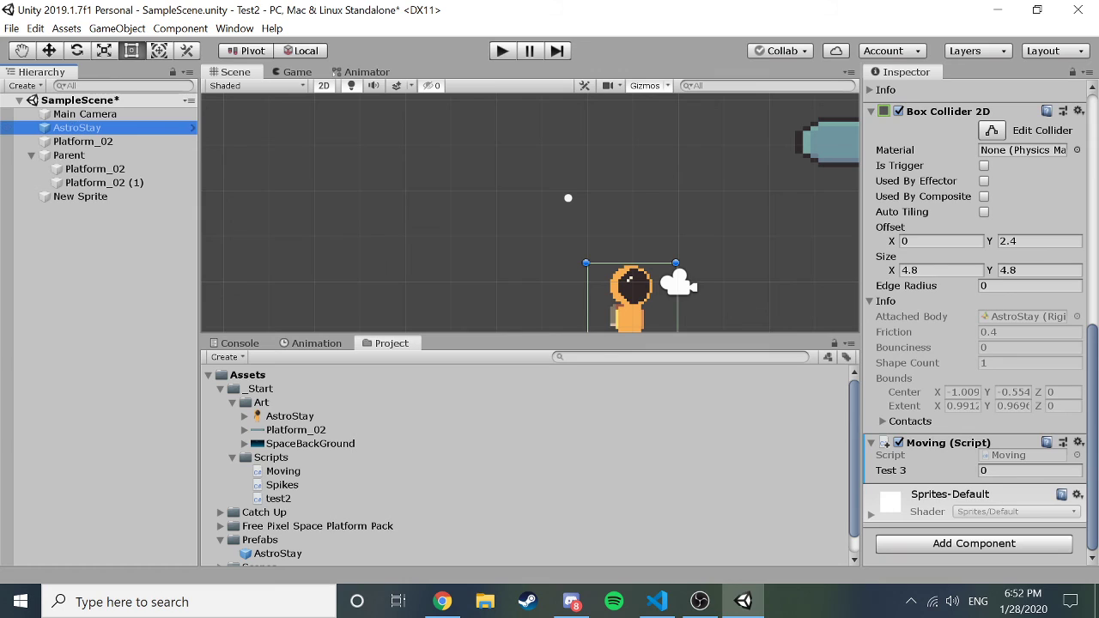
Enter 5 in the Test 3 field of AstroStay's Moving script and reselect AstroStay to commit it.
left_click(893, 473)
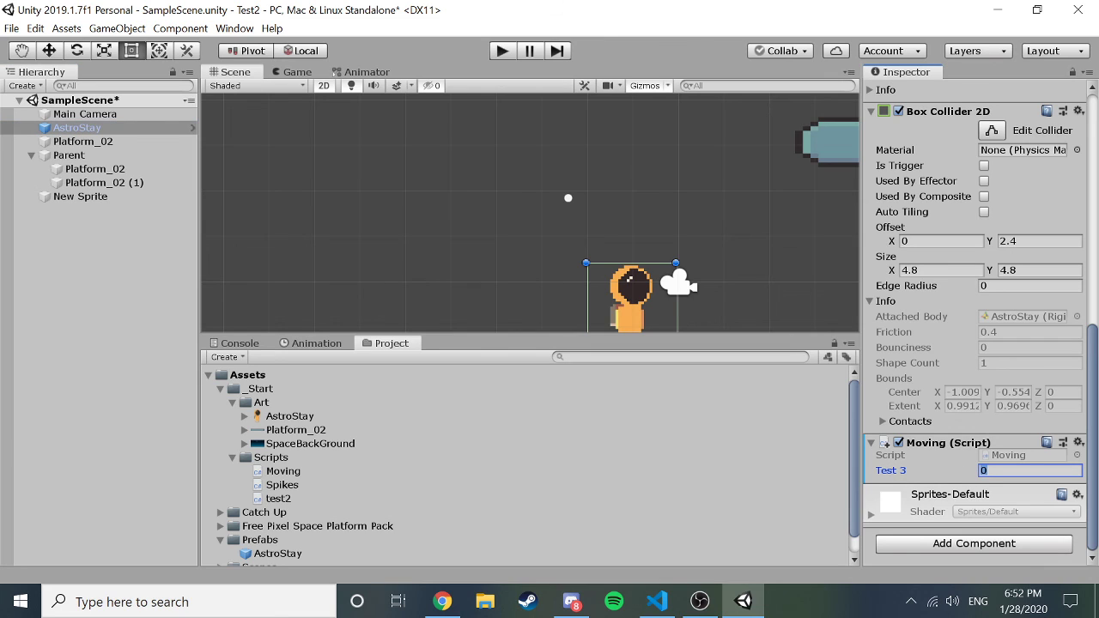
type("5")
left_click(66, 395)
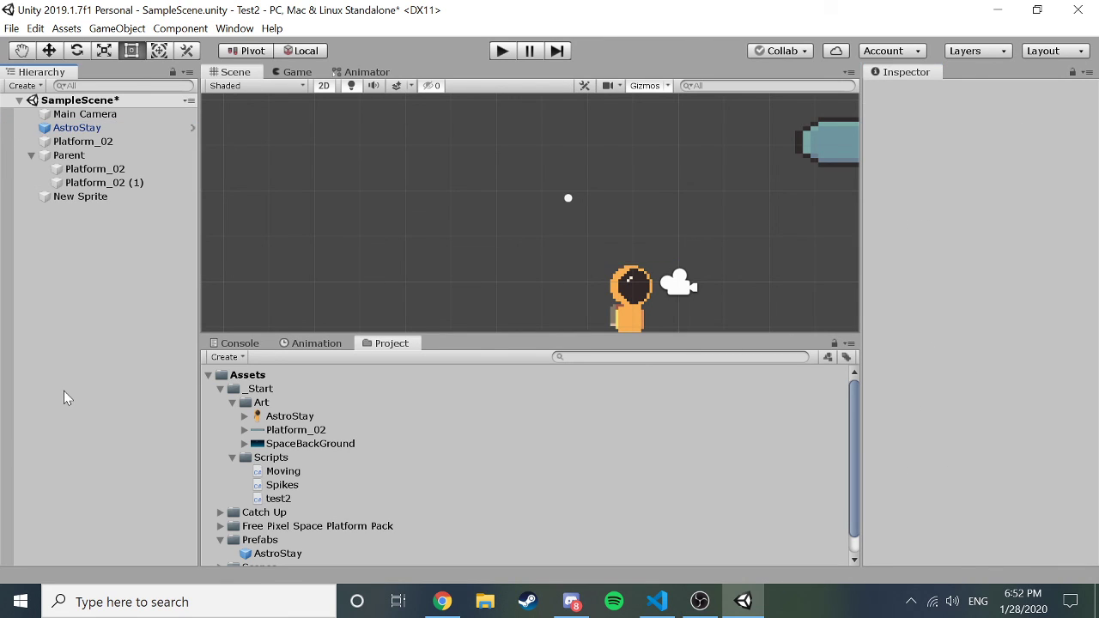
left_click(109, 128)
Compare the Moving.cs code with AstroStay's Test 3 value shown in Unity.
left_click(658, 600)
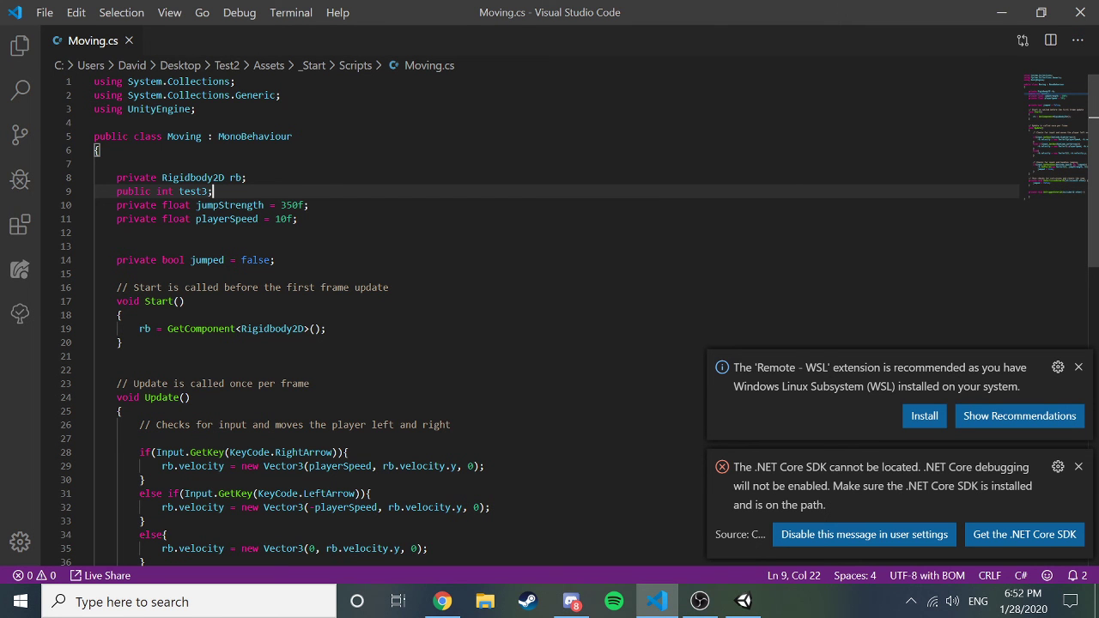
scroll(549, 309, "down", 1)
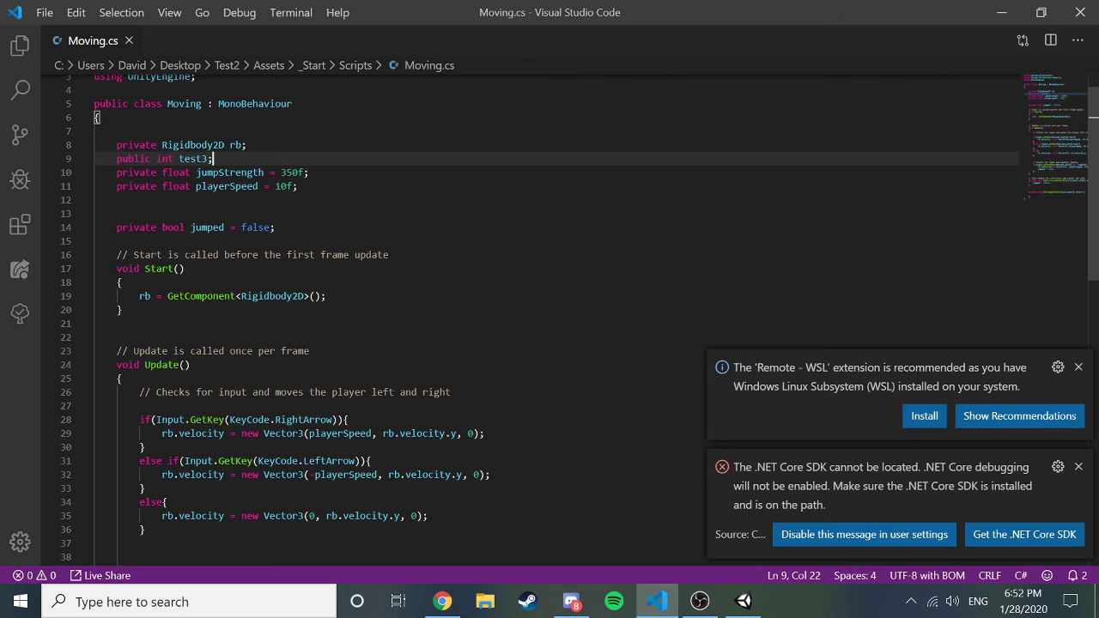
left_click(744, 601)
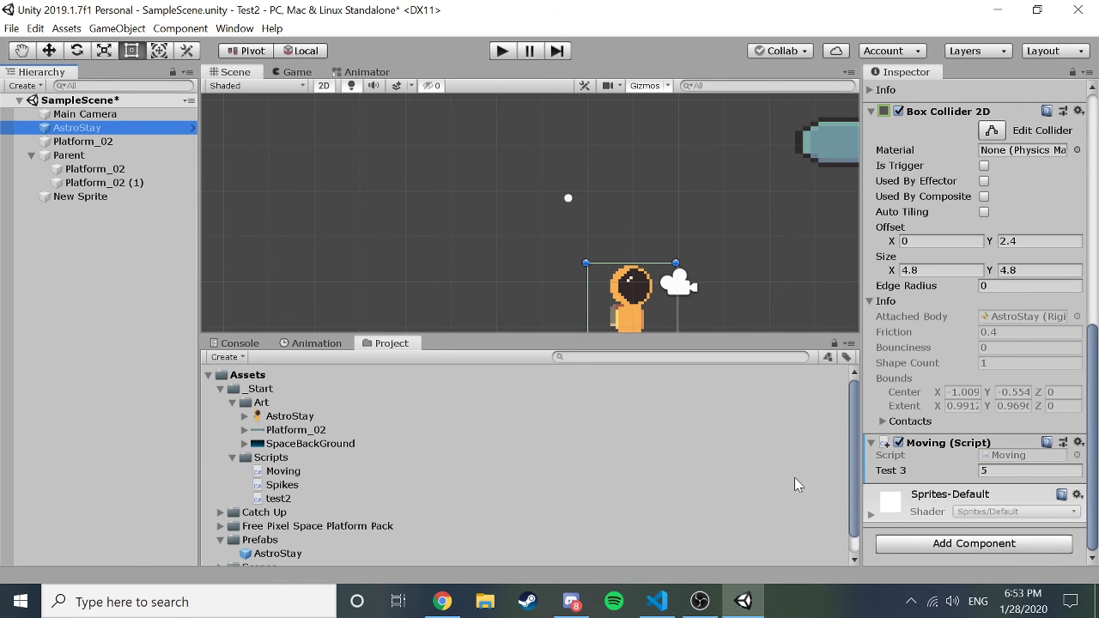
mouse_move(667, 605)
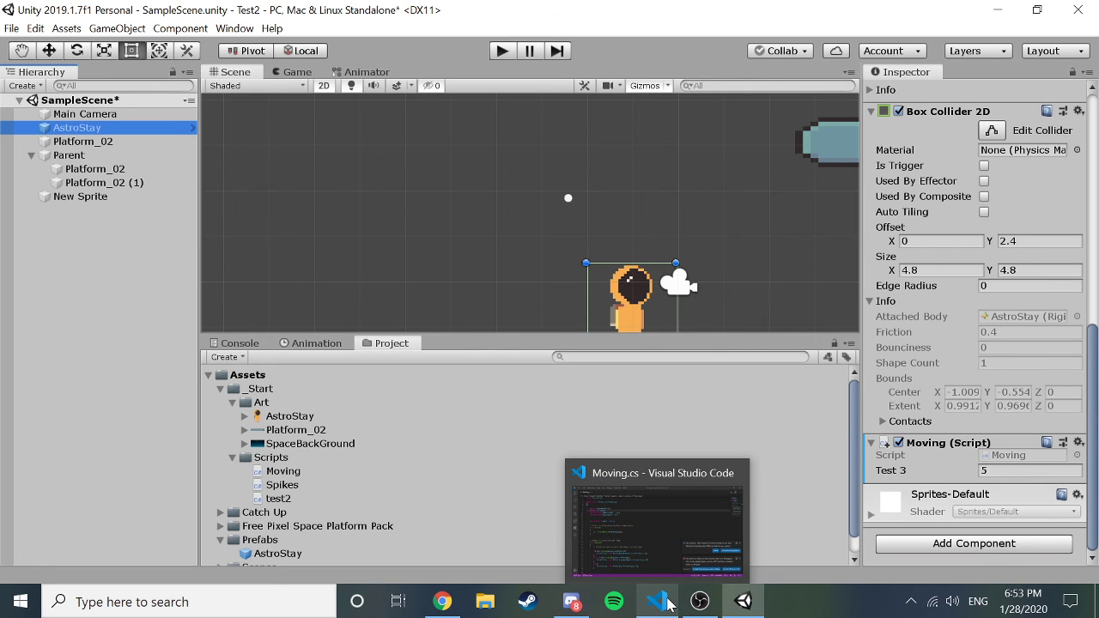
left_click(672, 606)
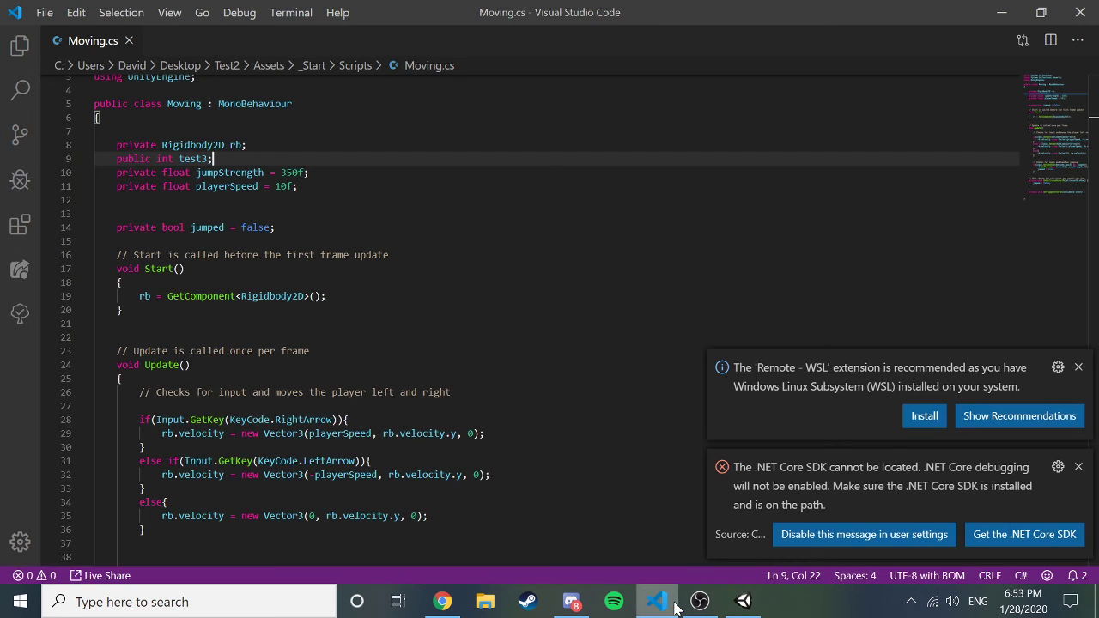
Drop the test3 = 6; line from Start, declare 'public int test3 = 6;' and save.
left_click(326, 295)
key("Return")
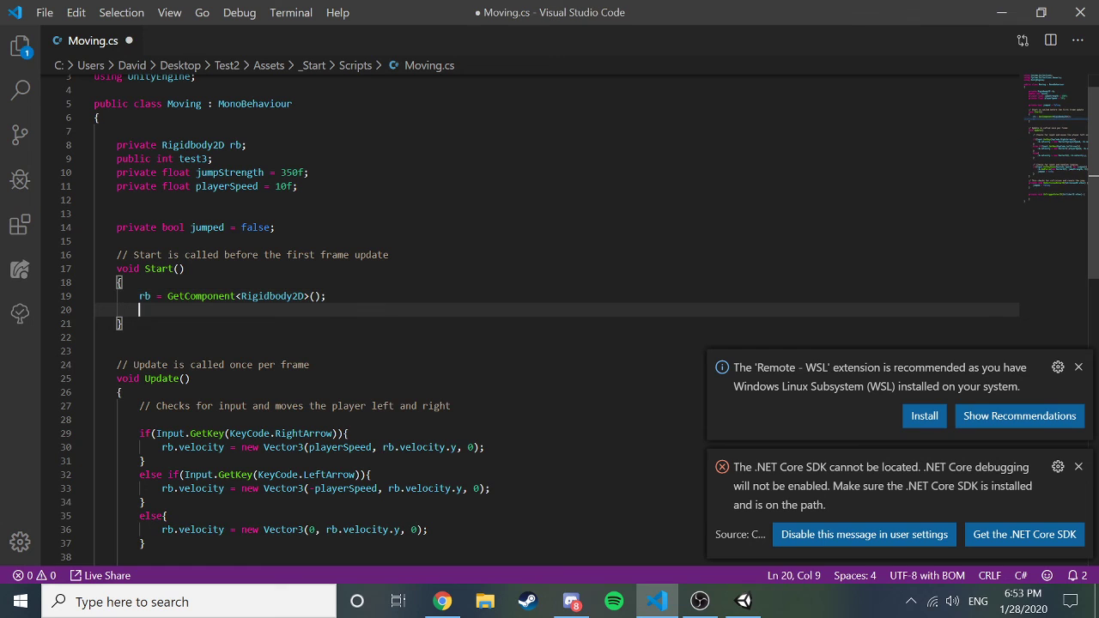
type("test3 = 6;")
key("shift+Left")
key("shift+Left")
key("shift+Left")
key("shift+Left")
key("shift+Left")
key("shift+Left")
key("shift+Left")
key("shift+Left")
key("shift+Left")
key("shift+Left")
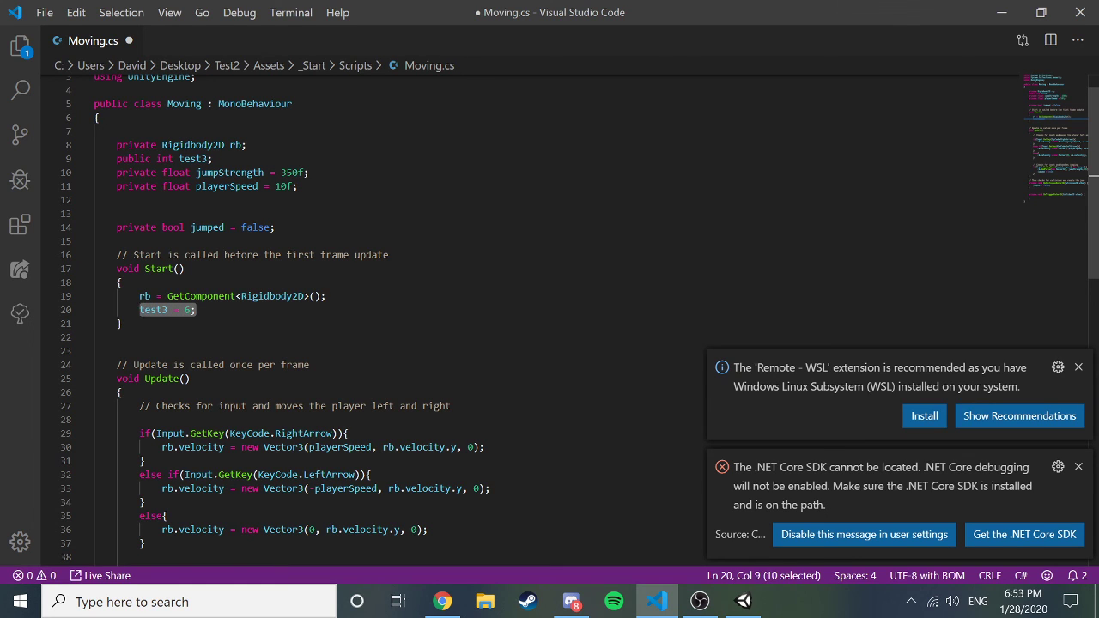
key("BackSpace")
key("Up")
key("Up")
key("Up")
key("Up")
key("Up")
key("Up")
key("Up")
key("Up")
key("Up")
key("Up")
key("Up")
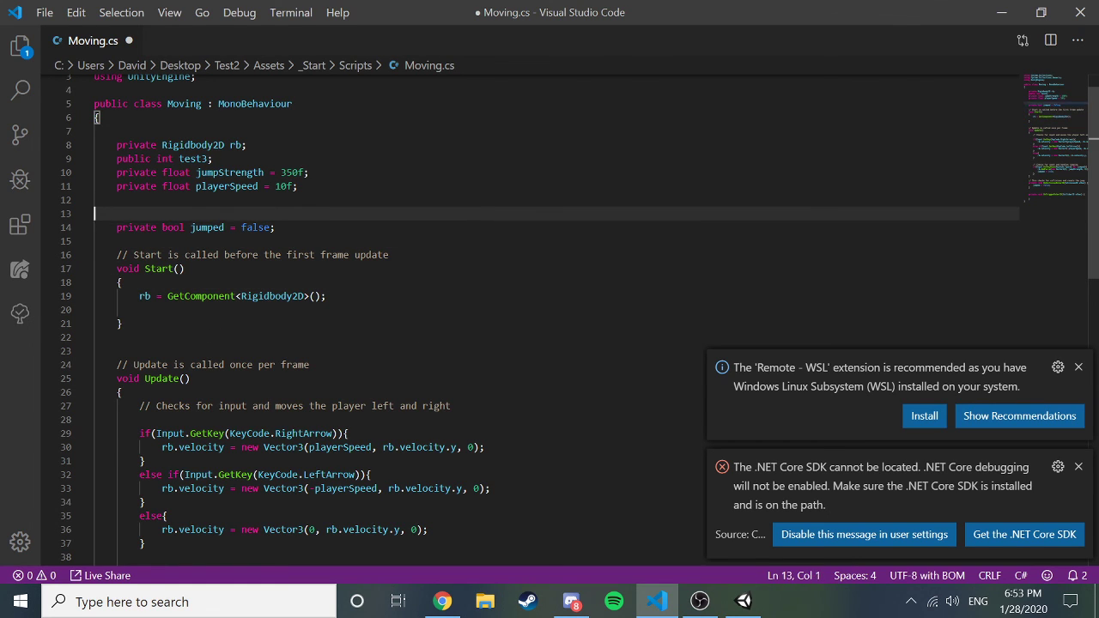
key("End")
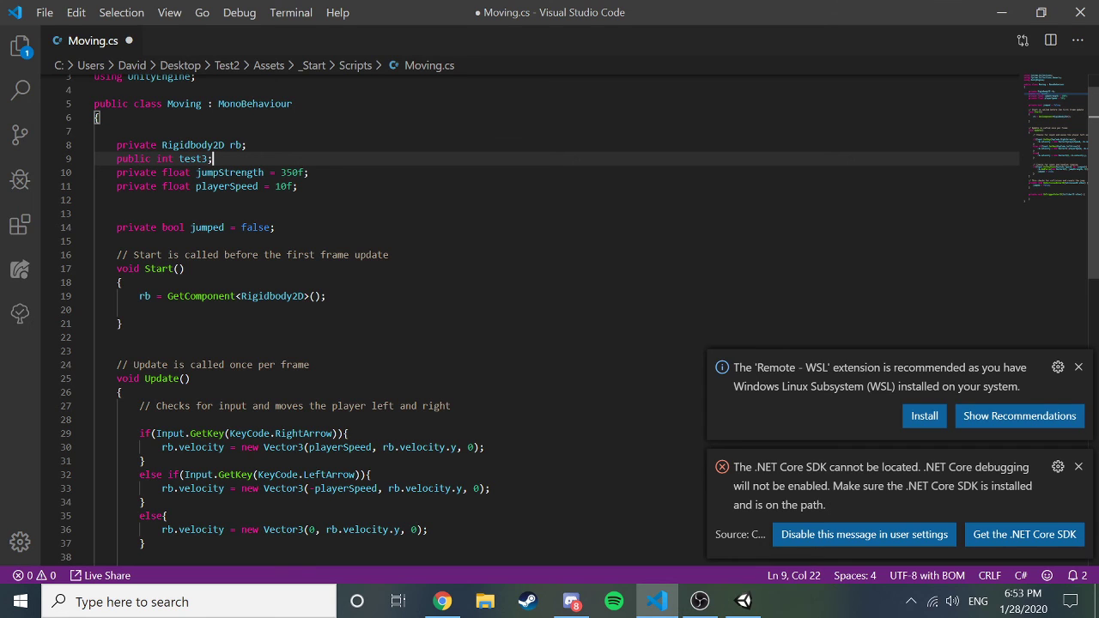
key("BackSpace")
type("= 6;")
key("ctrl+s")
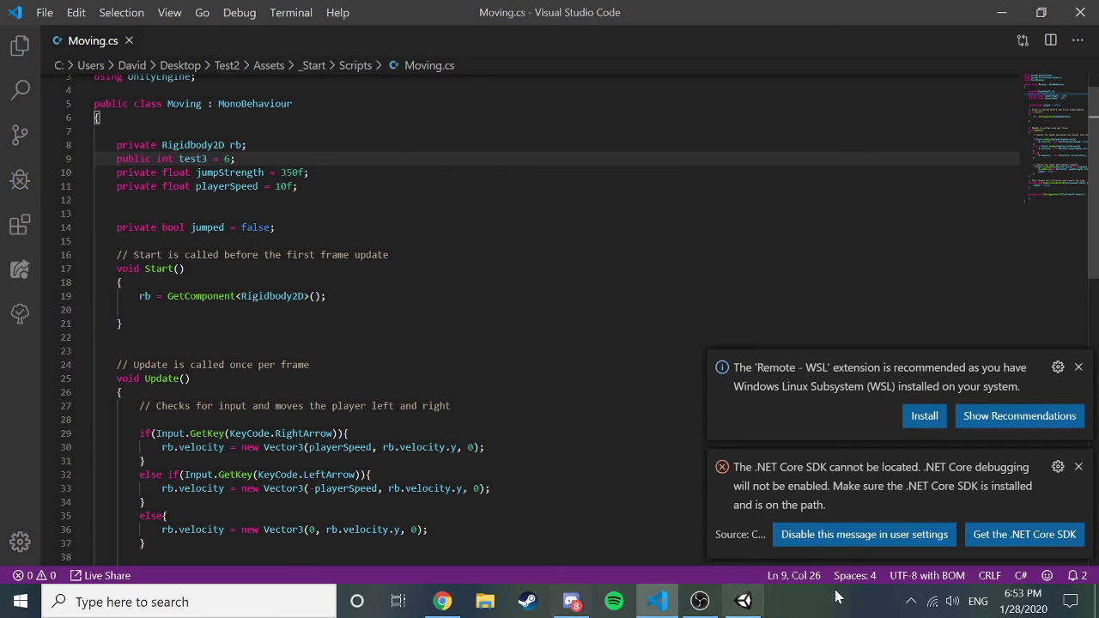
Return to Unity after recompiling and show the Console panel.
left_click(742, 601)
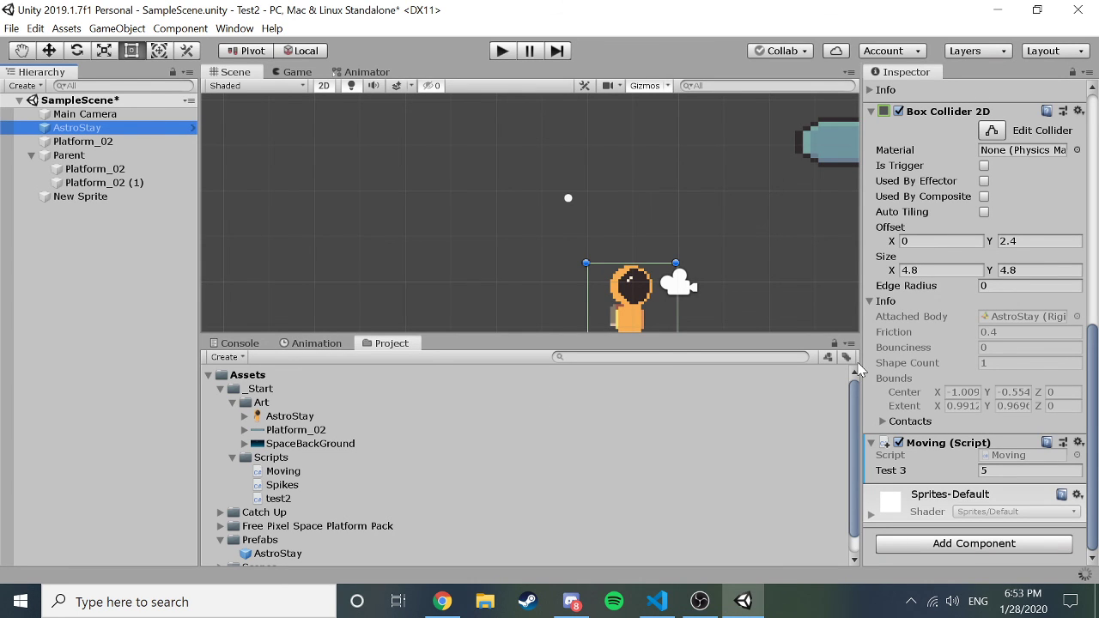
left_click(656, 601)
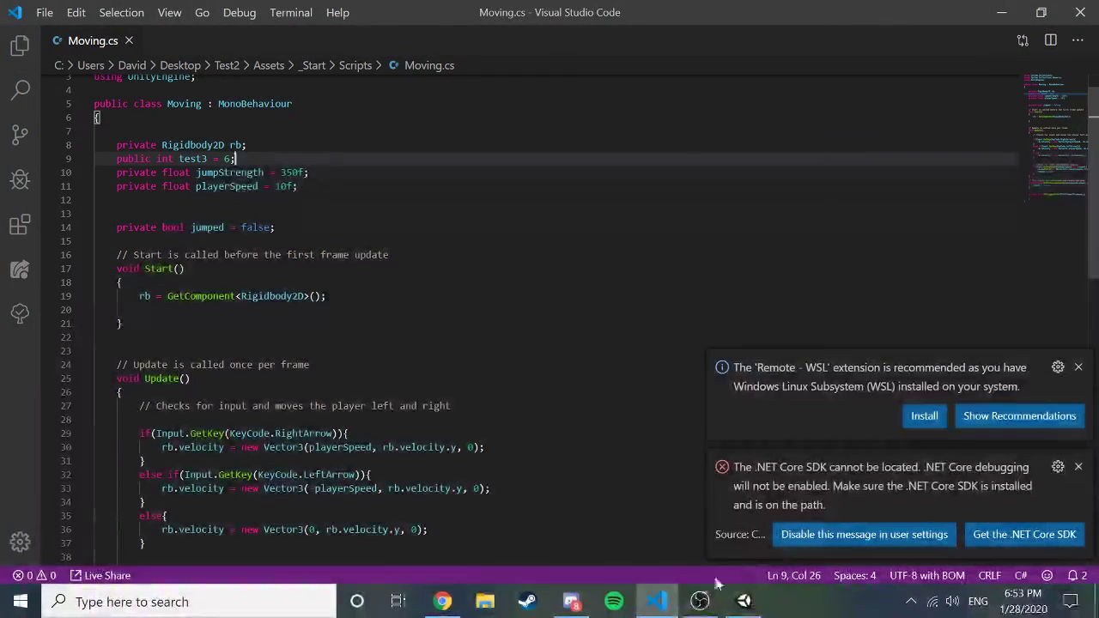
left_click(741, 601)
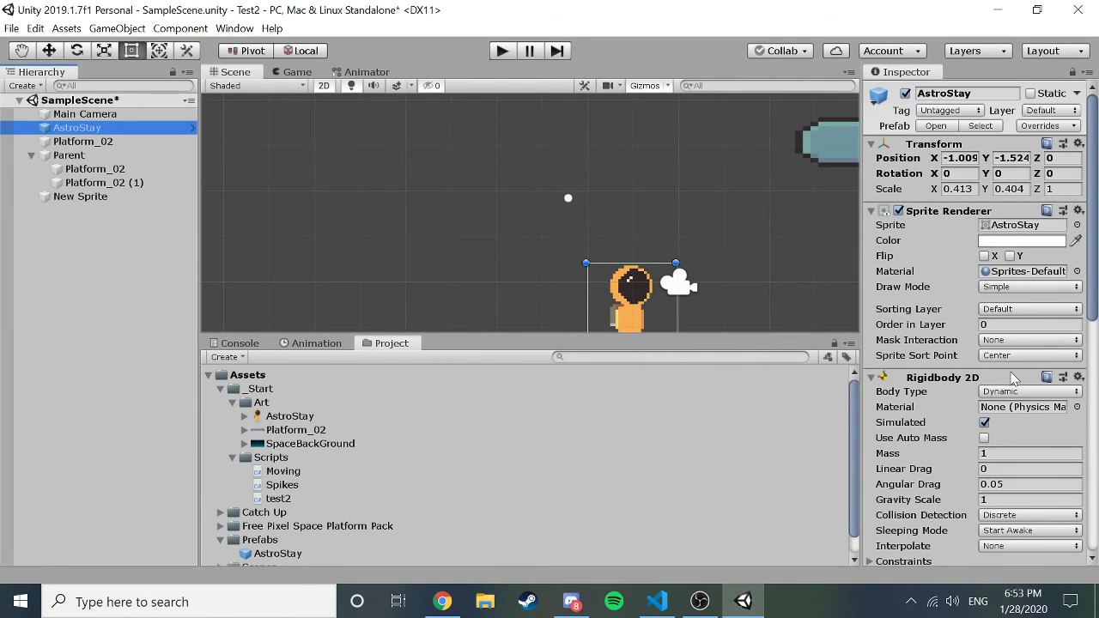
scroll(1013, 378, "down", 5)
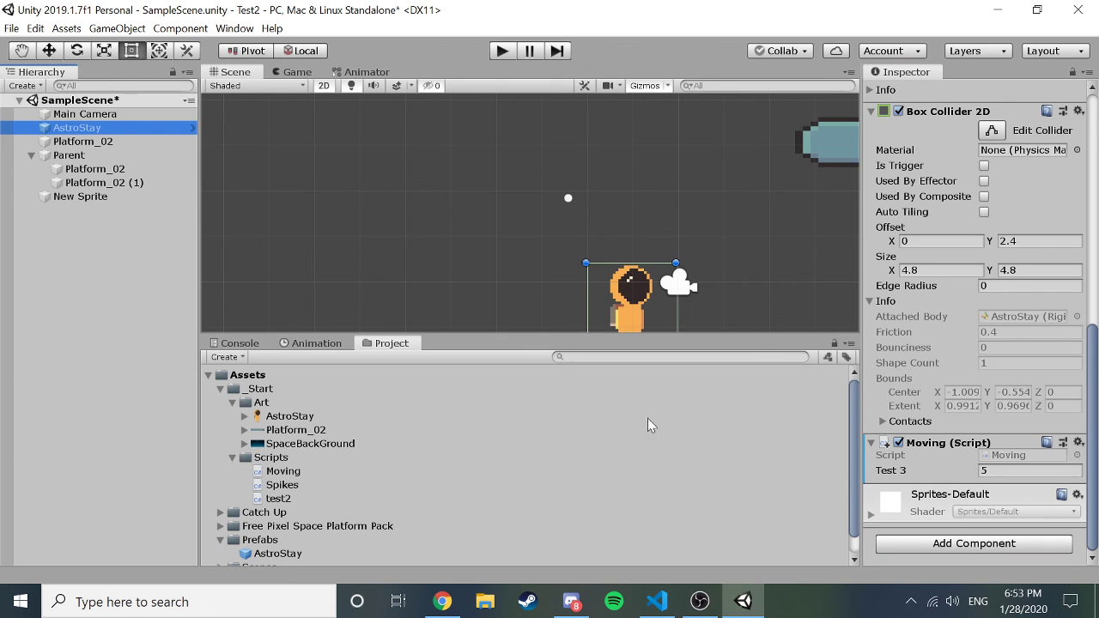
left_click(246, 344)
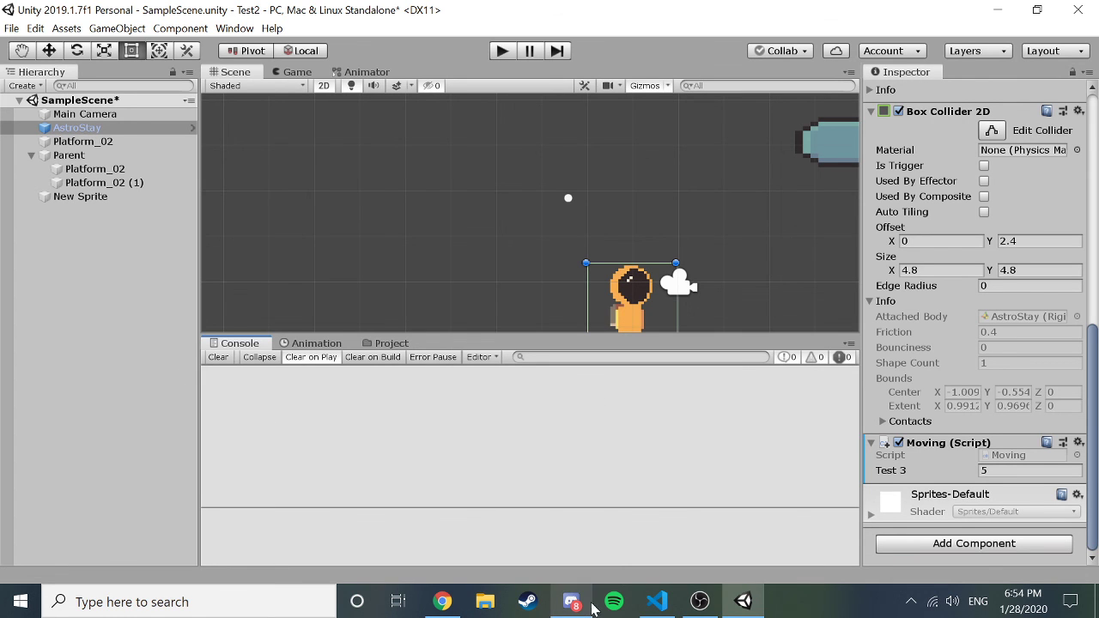
Replace test3's default 6 with 'null;', save, and view the compile result in Unity.
left_click(657, 601)
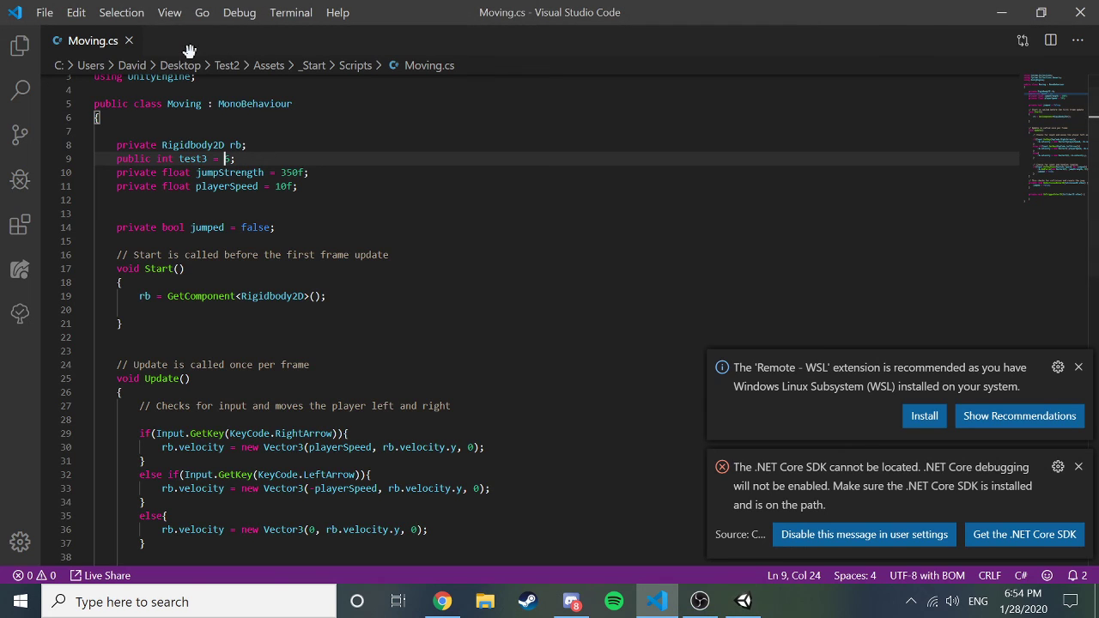
key("Delete")
type("6")
key("Left")
key("Left")
key("Left")
key("Left")
key("Left")
key("Right")
key("Right")
key("Right")
key("Right")
key("Right")
key("BackSpace")
type("asdf")
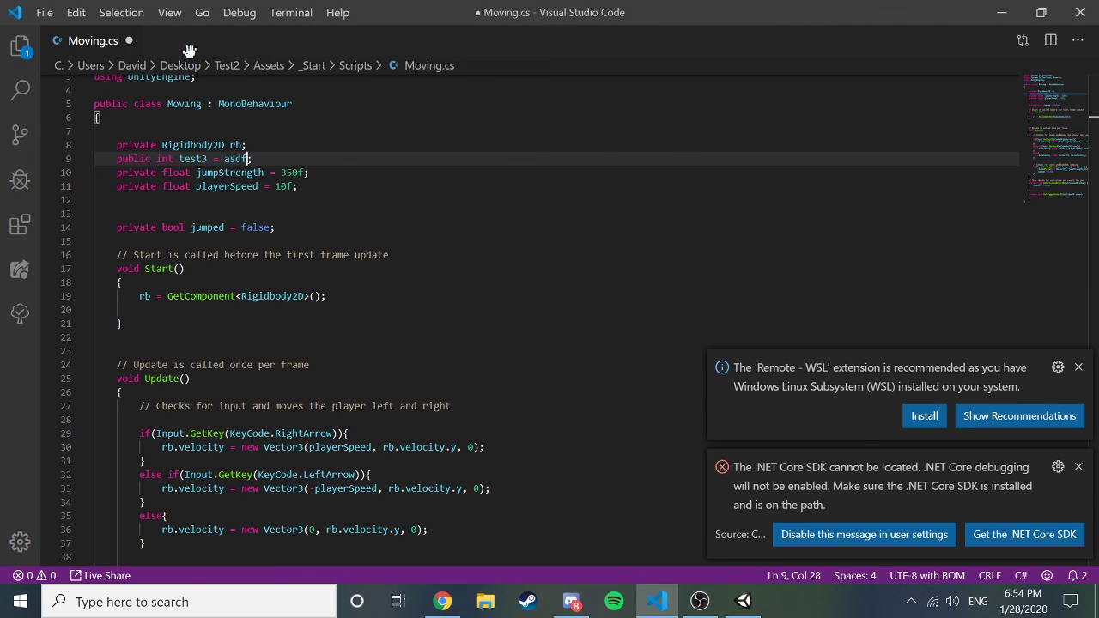
type("a")
key("BackSpace")
key("BackSpace")
key("BackSpace")
key("BackSpace")
key("BackSpace")
key("Left")
key("Left")
key("Left")
key("Left")
key("Left")
key("Left")
key("Left")
key("Left")
key("Right")
key("Right")
key("Right")
key("Right")
key("Right")
key("Right")
key("Right")
type("null;")
key("ctrl+s")
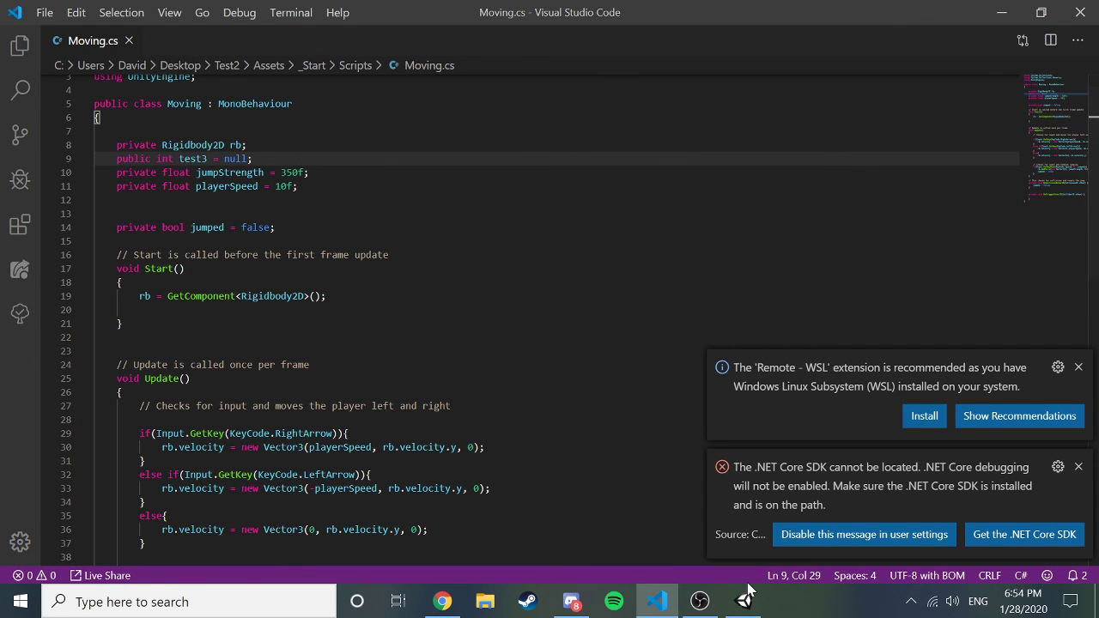
left_click(746, 596)
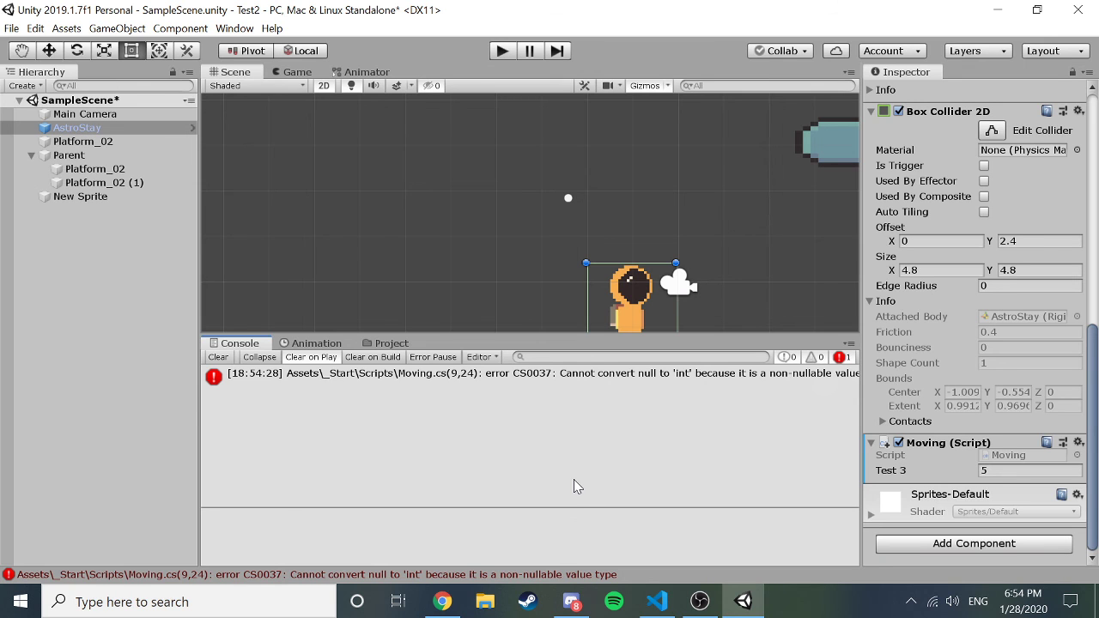
Remove the semicolon after null, save, and check Unity's Console for the CS0037 error.
left_click(642, 611)
key("BackSpace")
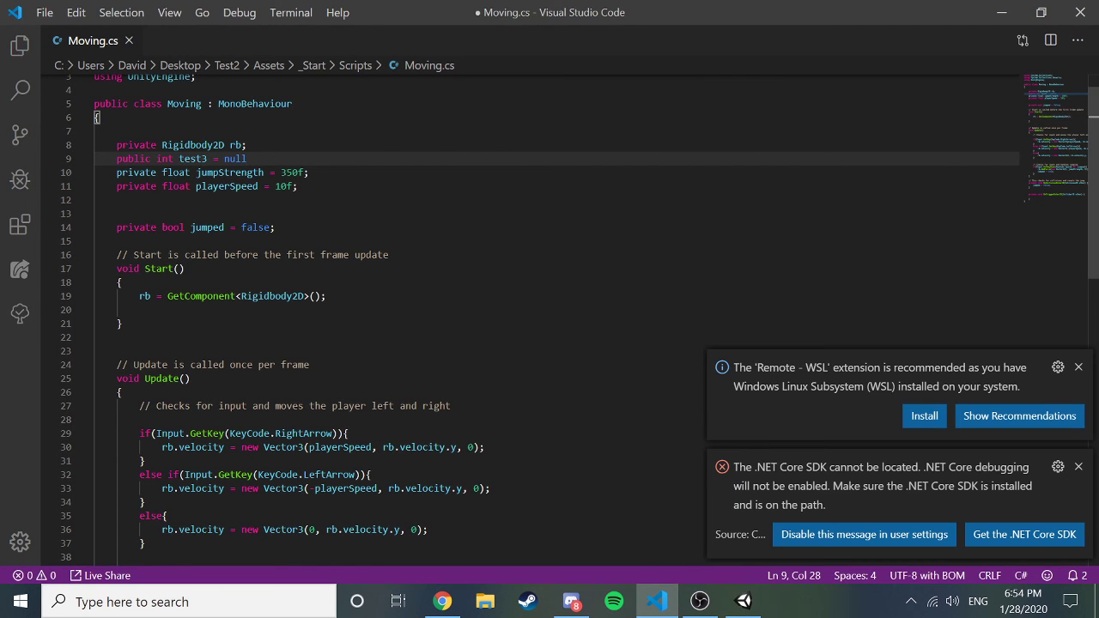
key("ctrl+s")
left_click(743, 602)
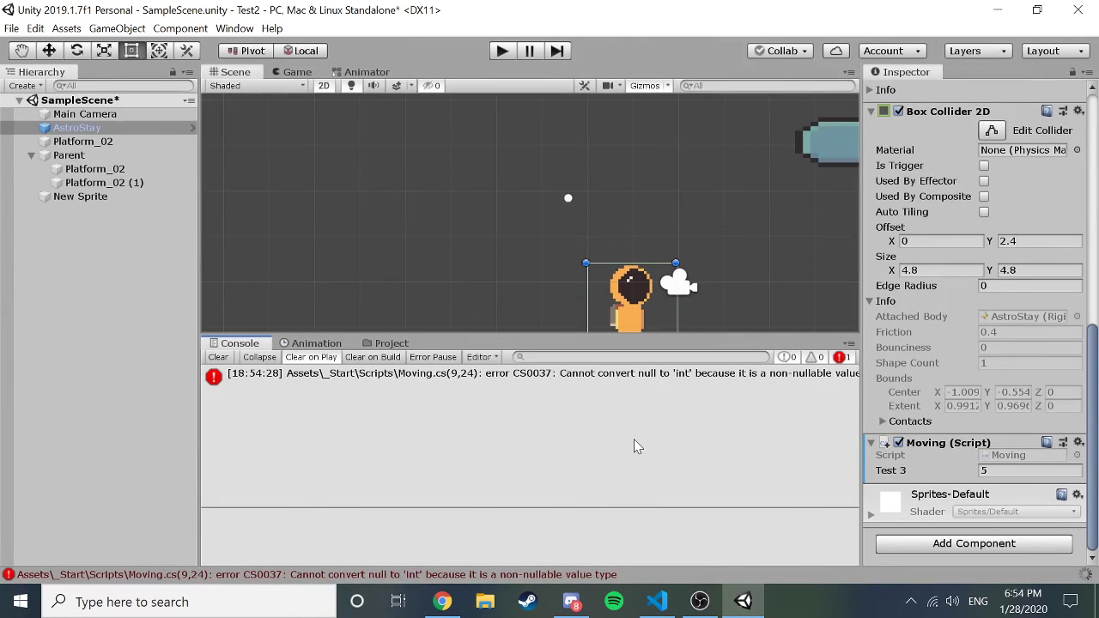
Read the Console error details, then restore test3's default to 6 and save.
left_click(565, 389)
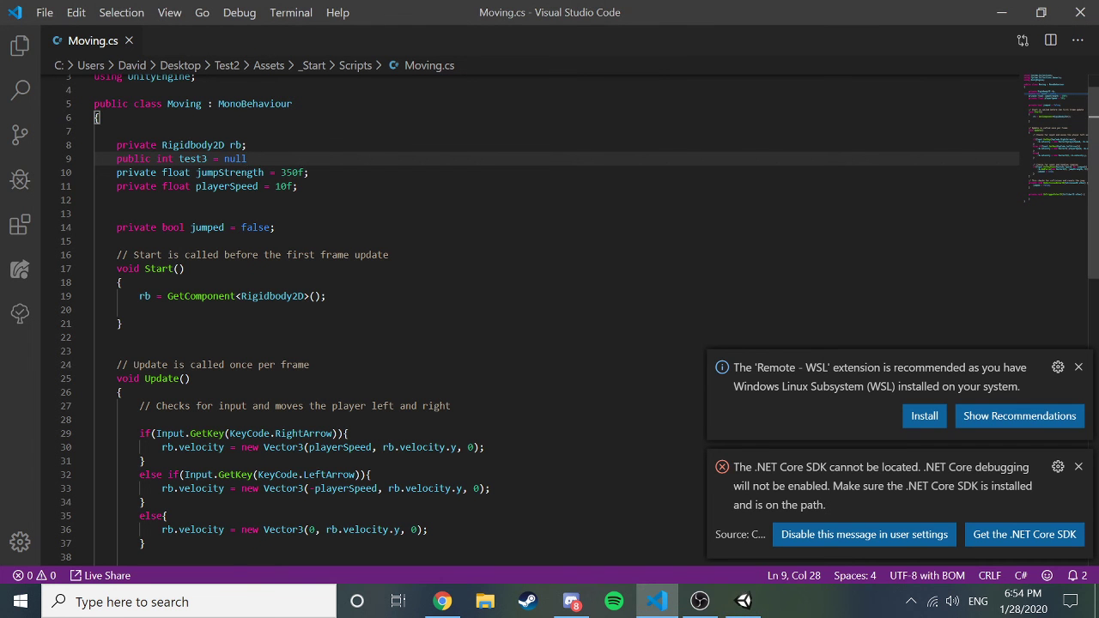
key("BackSpace")
key("BackSpace")
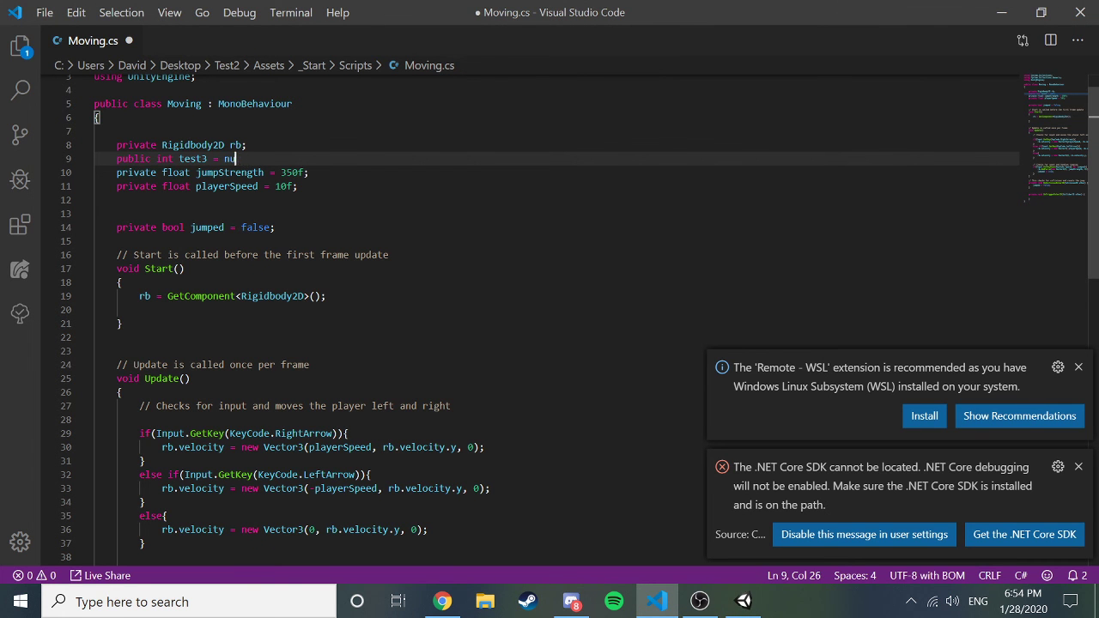
key("BackSpace")
key("BackSpace")
type("6;")
key("ctrl+s")
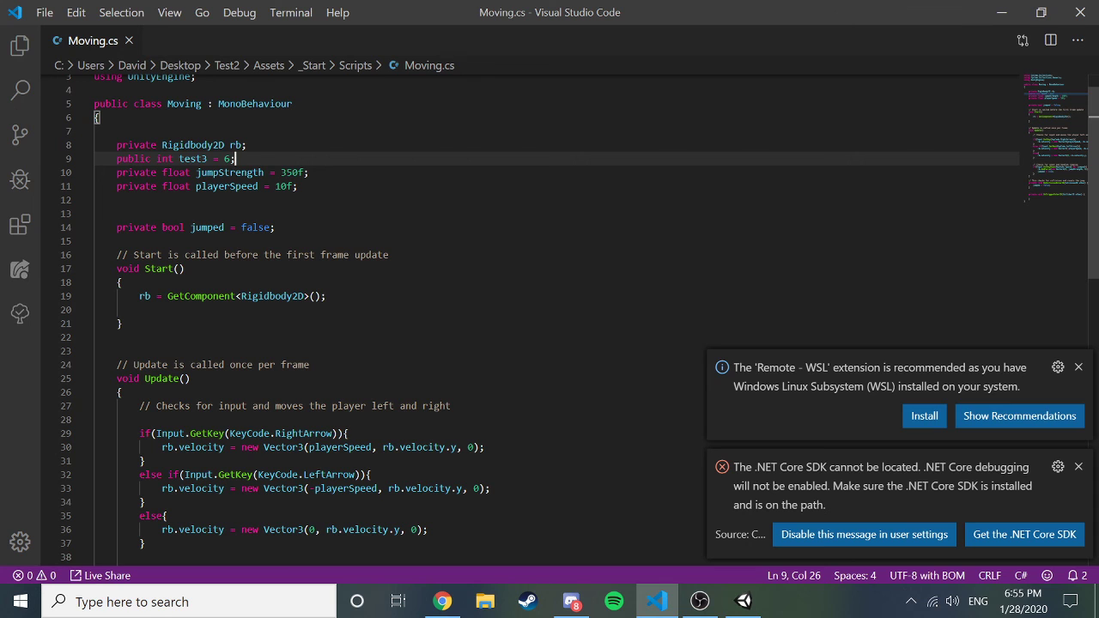
Insert a Debug.Log call inside Start using the autocomplete suggestion.
scroll(549, 318, "down", 2)
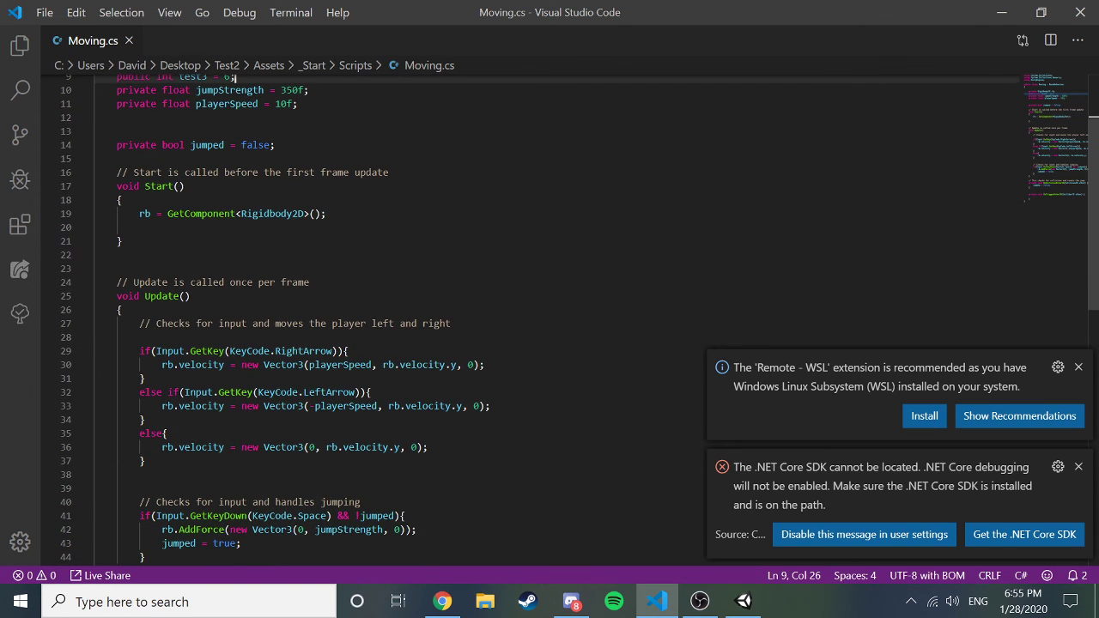
left_click(326, 213)
key("Return")
key("Return")
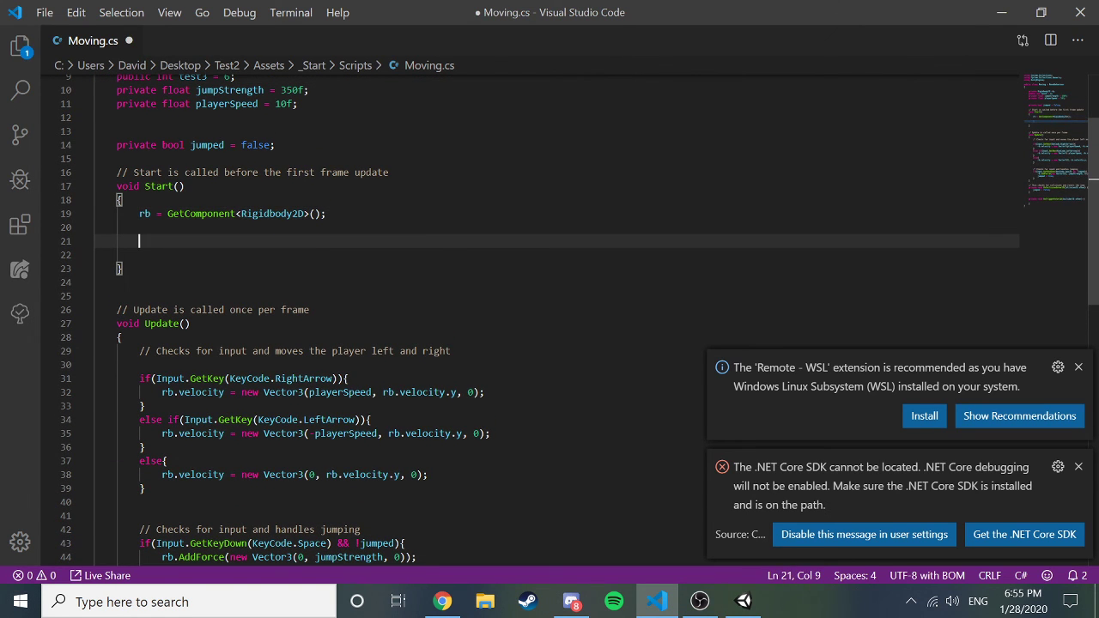
type("Debug.lo")
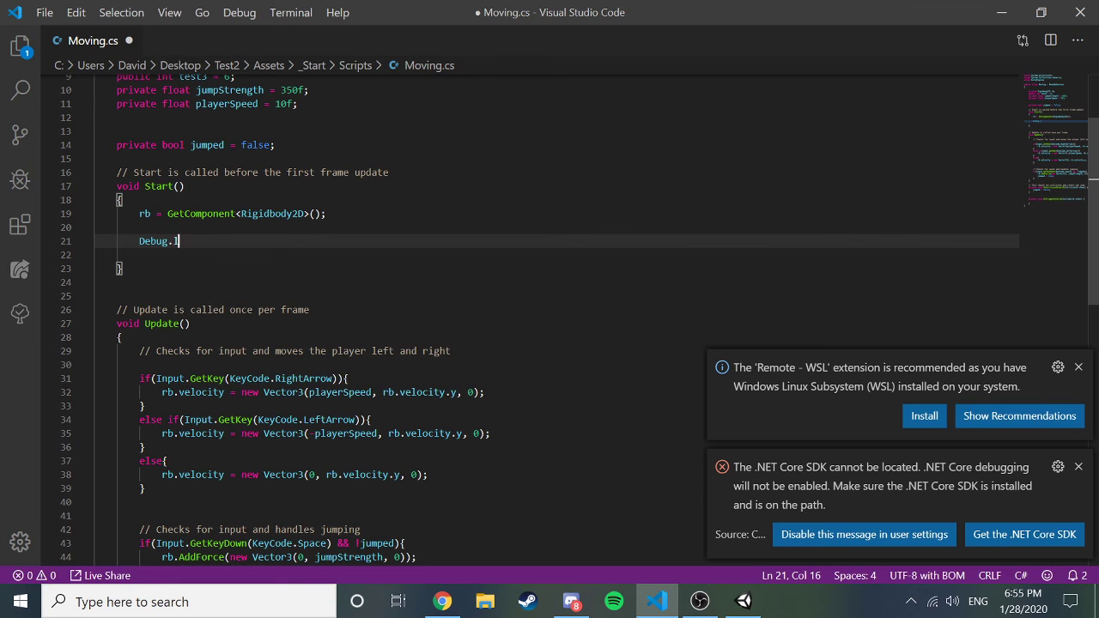
key("Down")
key("Return")
key("Left")
key("Left")
key("Left")
key("Left")
key("Left")
key("Left")
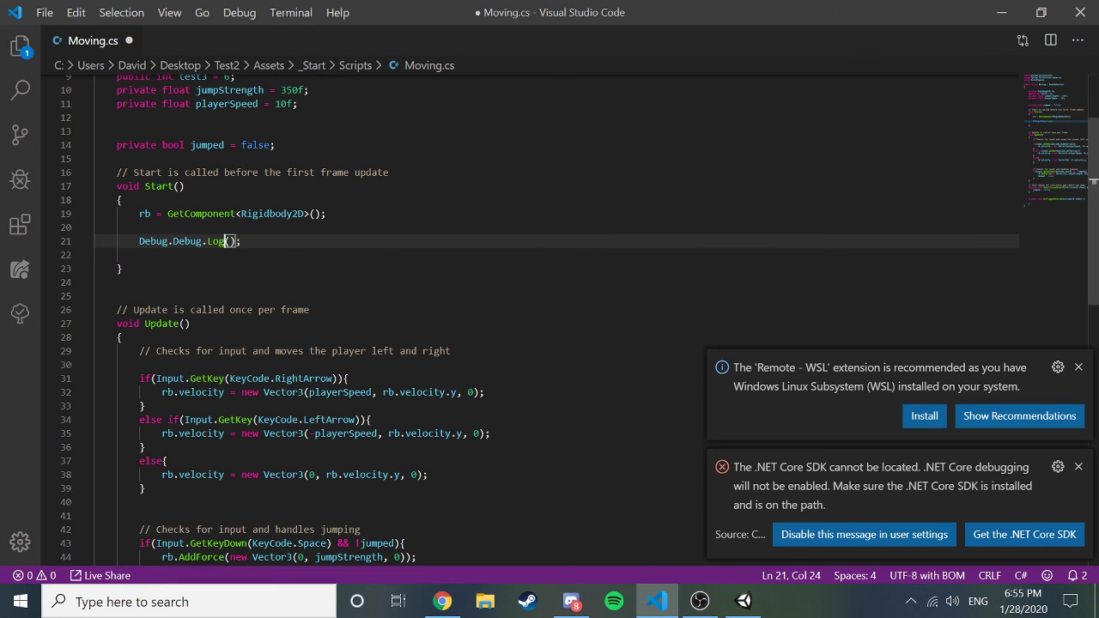
key("Left")
key("Left")
key("Left")
key("Left")
key("BackSpace")
key("BackSpace")
key("BackSpace")
key("BackSpace")
key("BackSpace")
key("BackSpace")
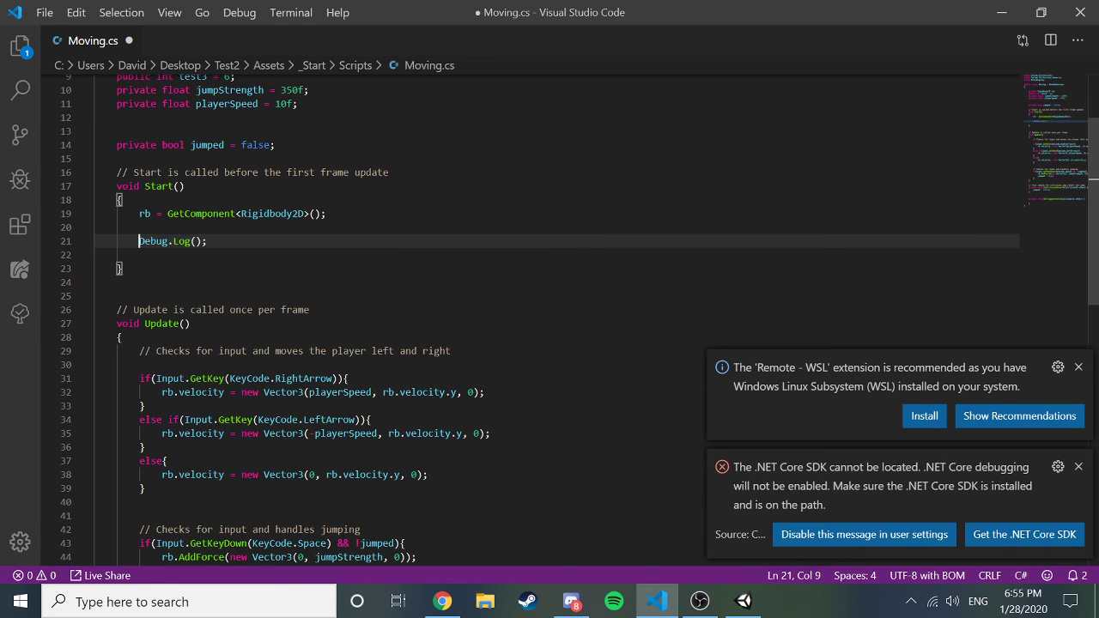
key("Right")
key("Right")
key("Right")
key("Right")
key("Right")
key("Right")
key("Right")
key("Right")
key("Right")
key("Right")
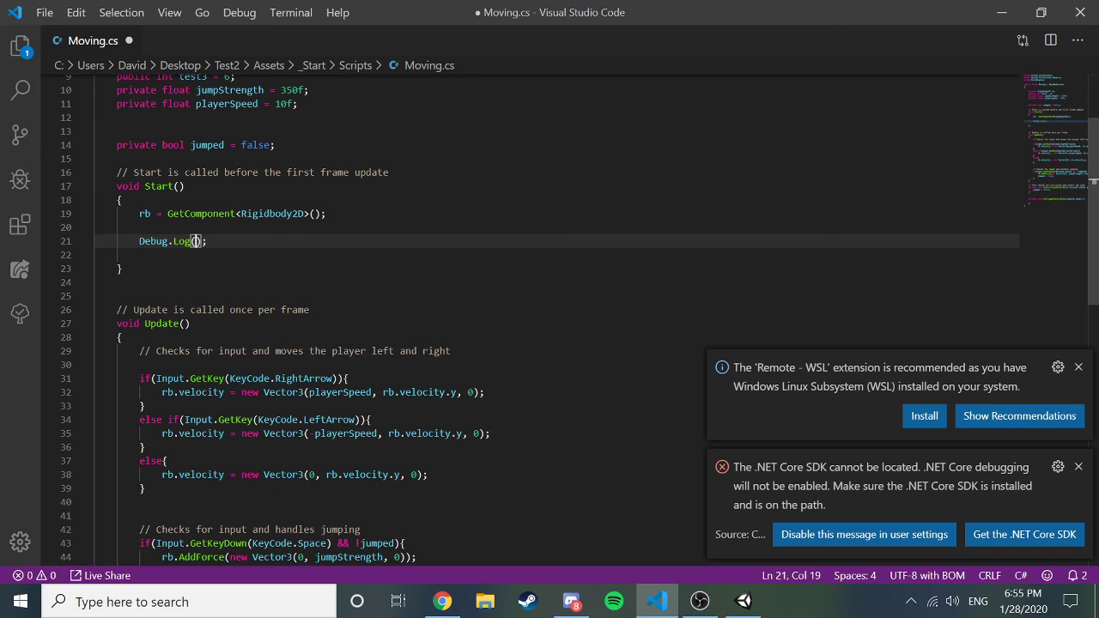
Pass test3 as the Debug.Log argument, save, and switch back to Unity.
type("test")
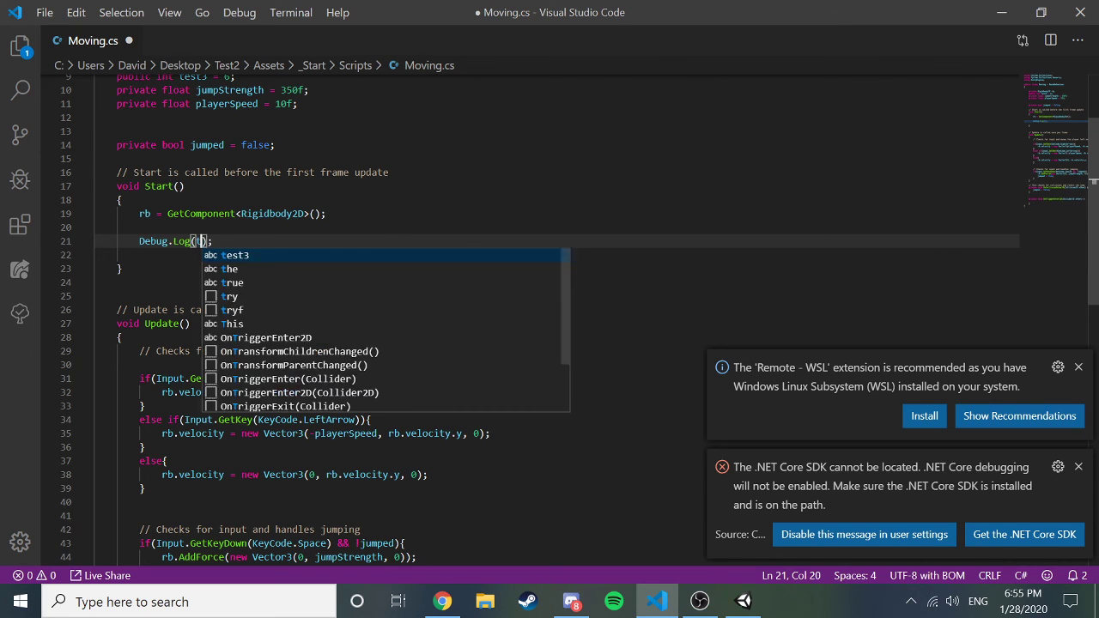
type("3")
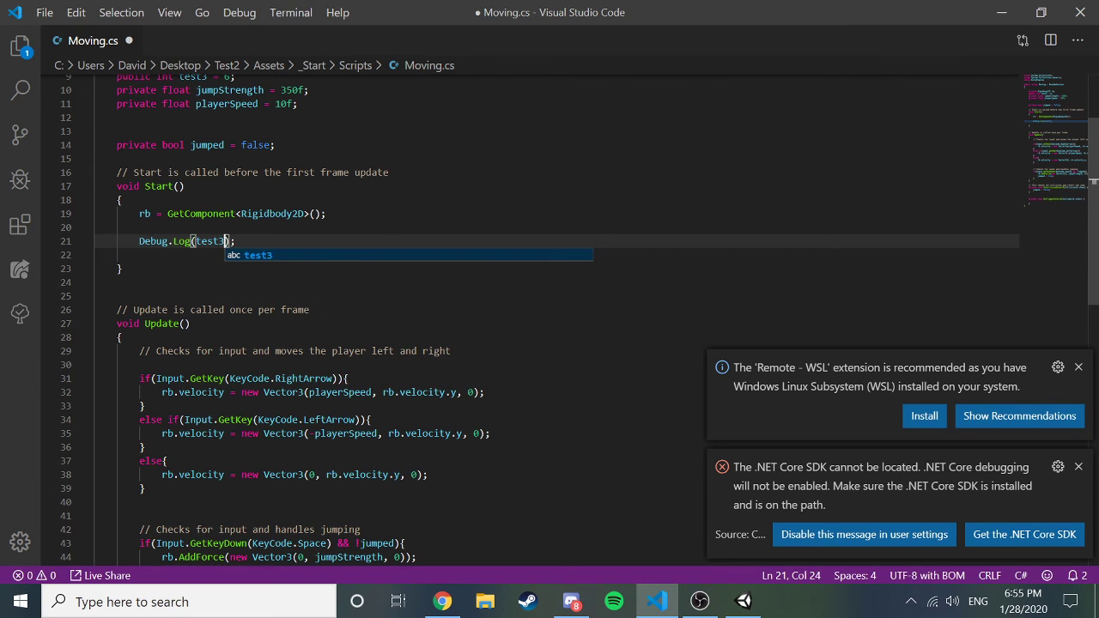
key("End")
key("ctrl+s")
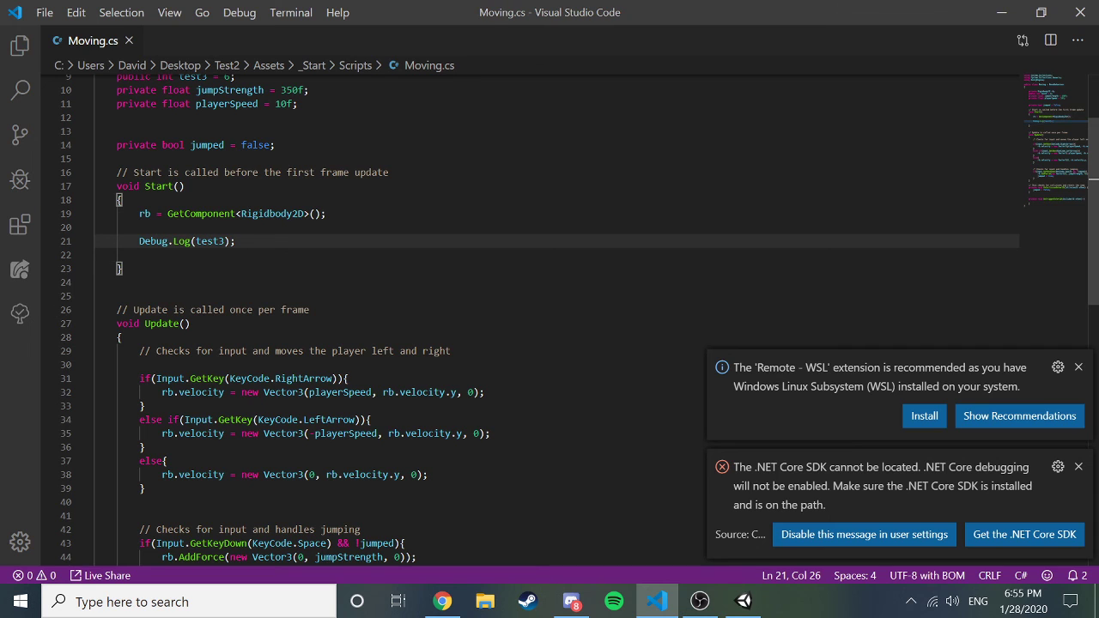
key("alt+Tab")
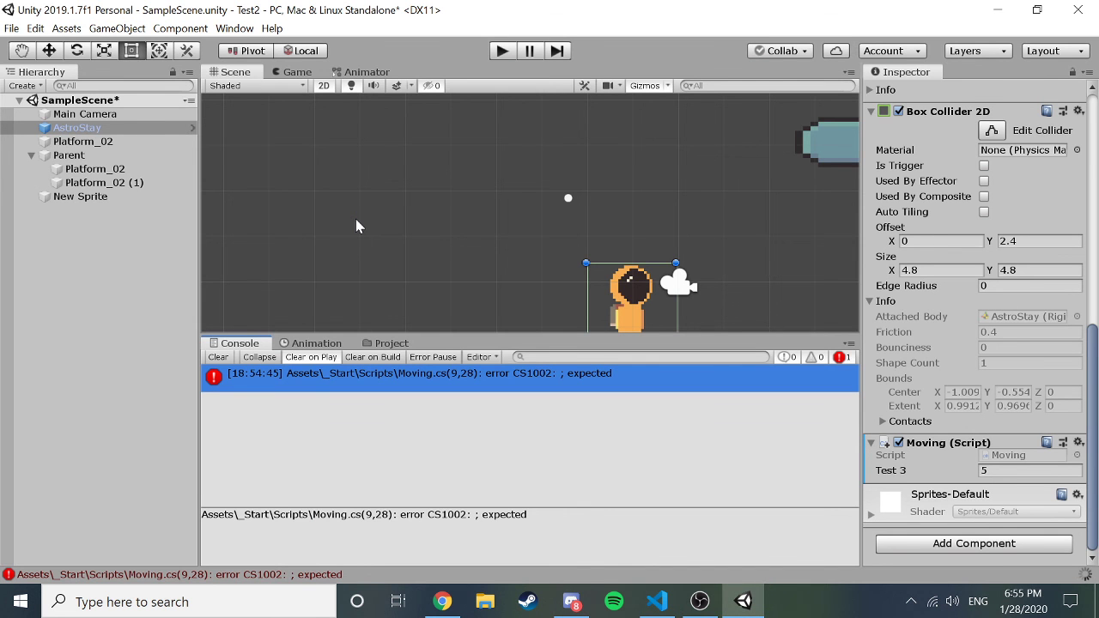
Play the game to see test3's value 5 logged in the Console, then stop.
left_click(503, 51)
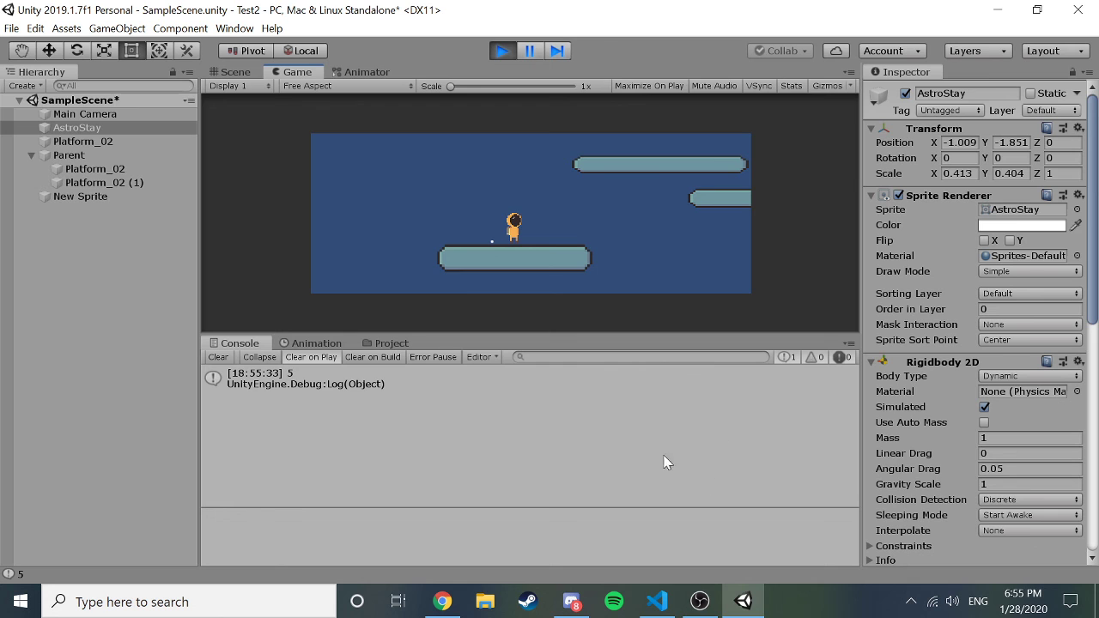
scroll(883, 409, "down", 10)
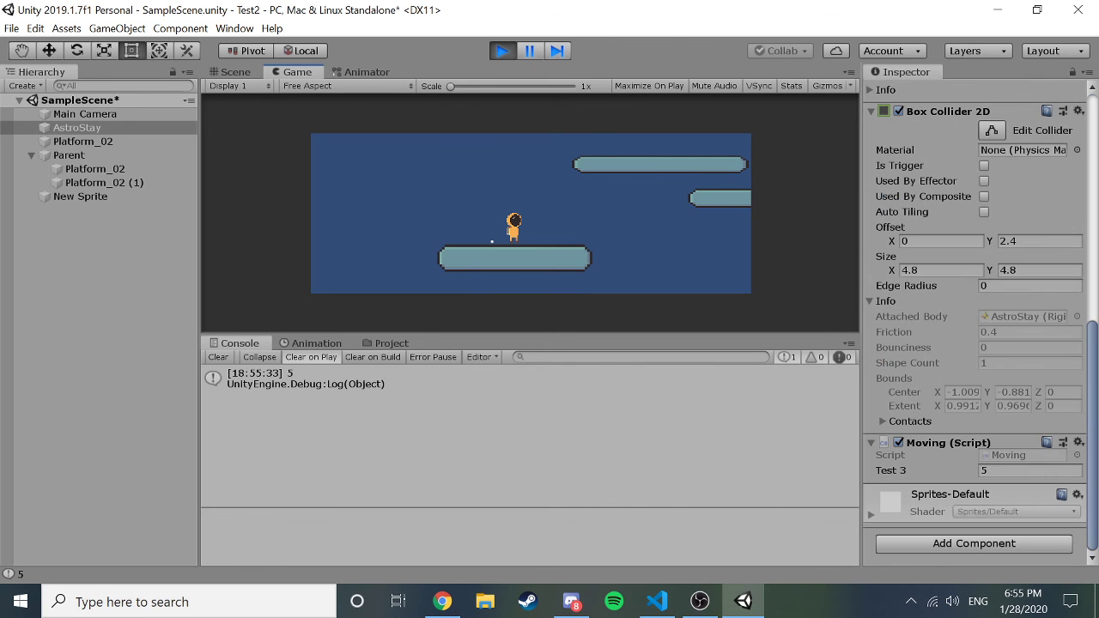
left_click(501, 53)
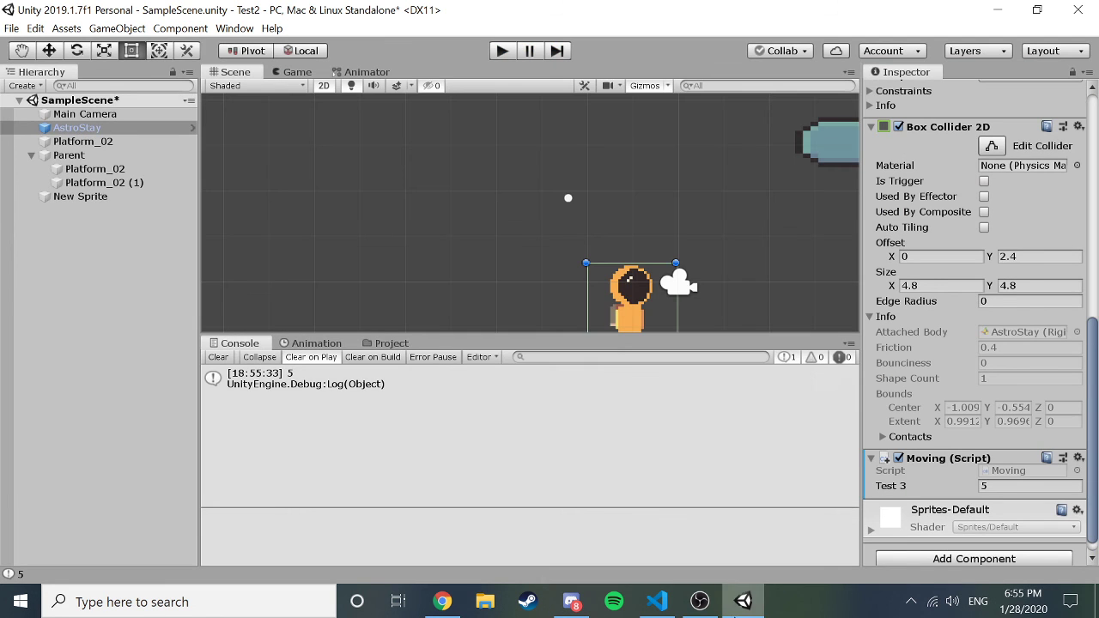
Change the Debug.Log argument to the string "This is wrong!!" and save.
left_click(673, 606)
key("Left")
key("Left")
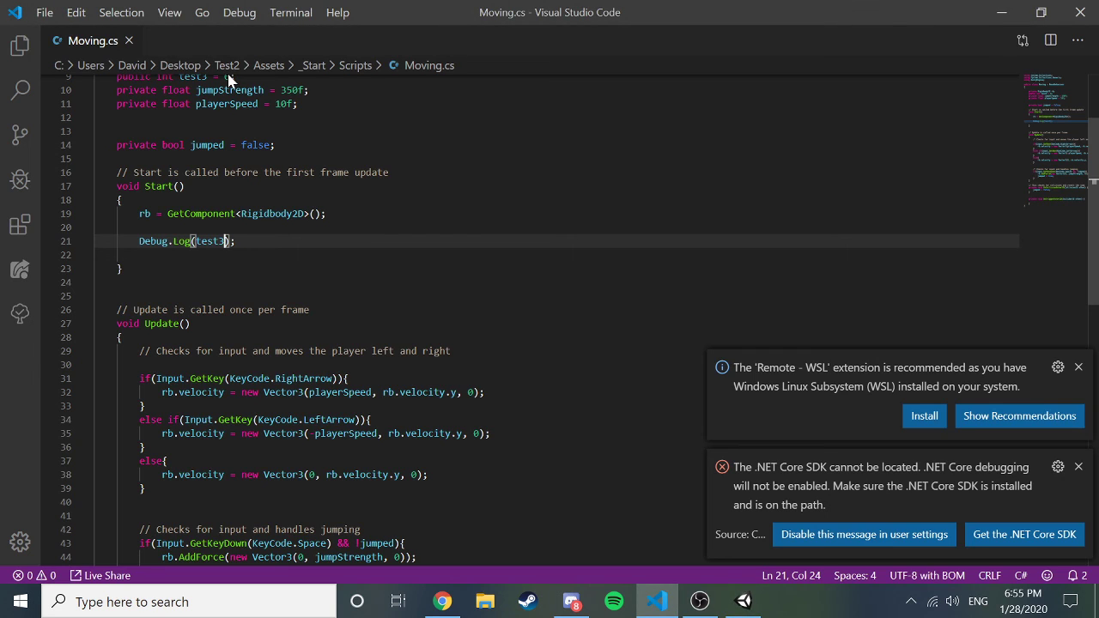
key("BackSpace")
key("BackSpace")
key("BackSpace")
key("BackSpace")
key("BackSpace")
type("\"TJ")
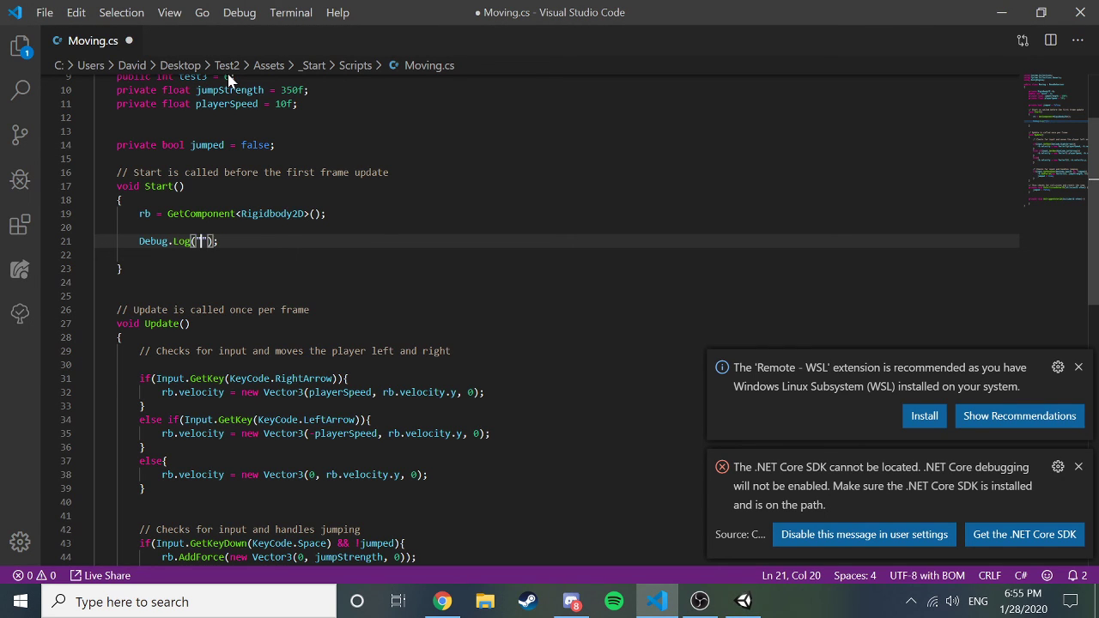
key("BackSpace")
key("BackSpace")
type("This is wrong!!")
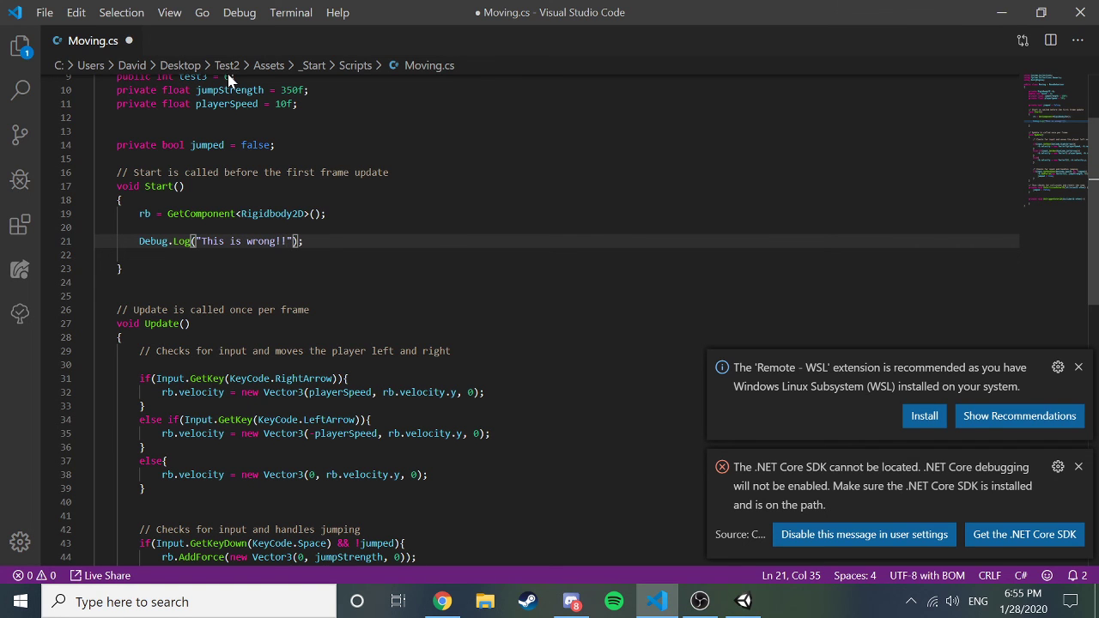
key("ctrl+s")
Play the game again to see "This is wrong!!" in the Console, then stop.
left_click(743, 601)
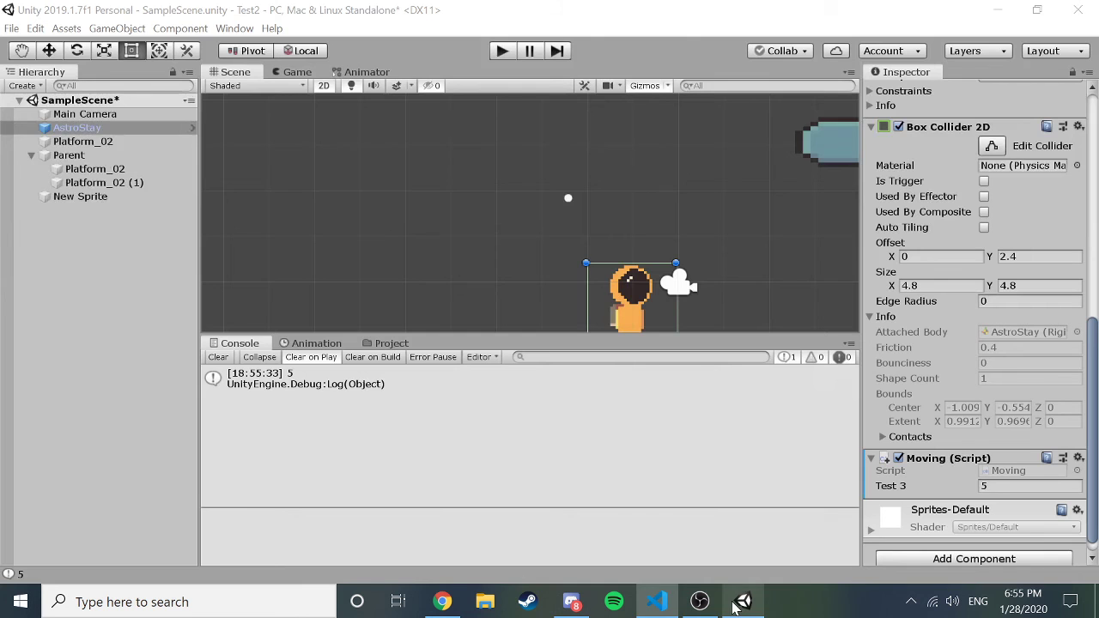
left_click(502, 53)
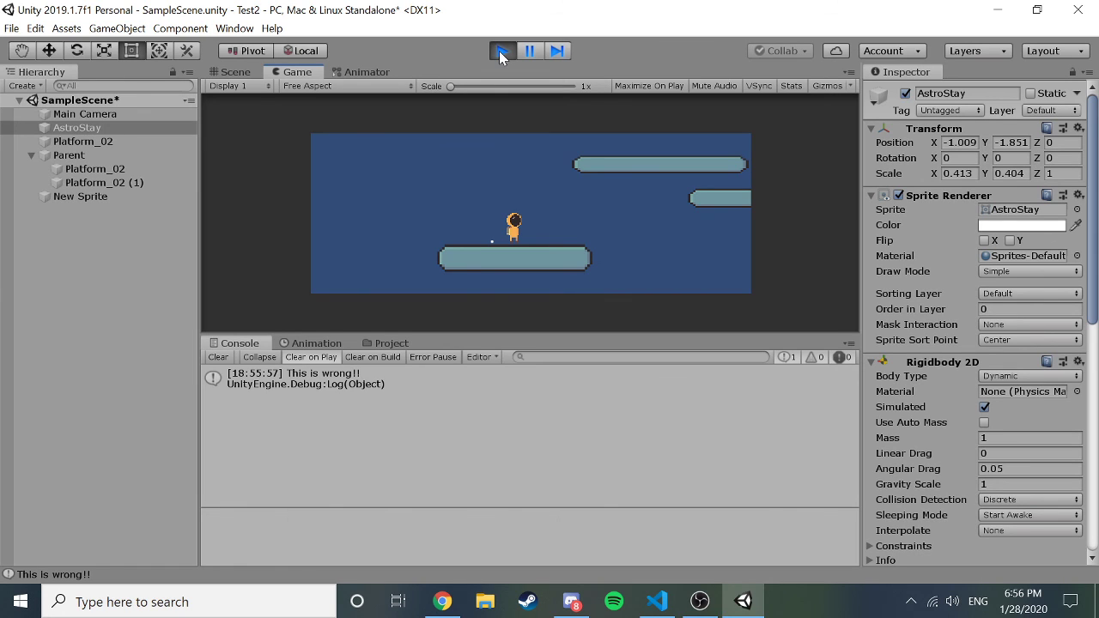
left_click(502, 51)
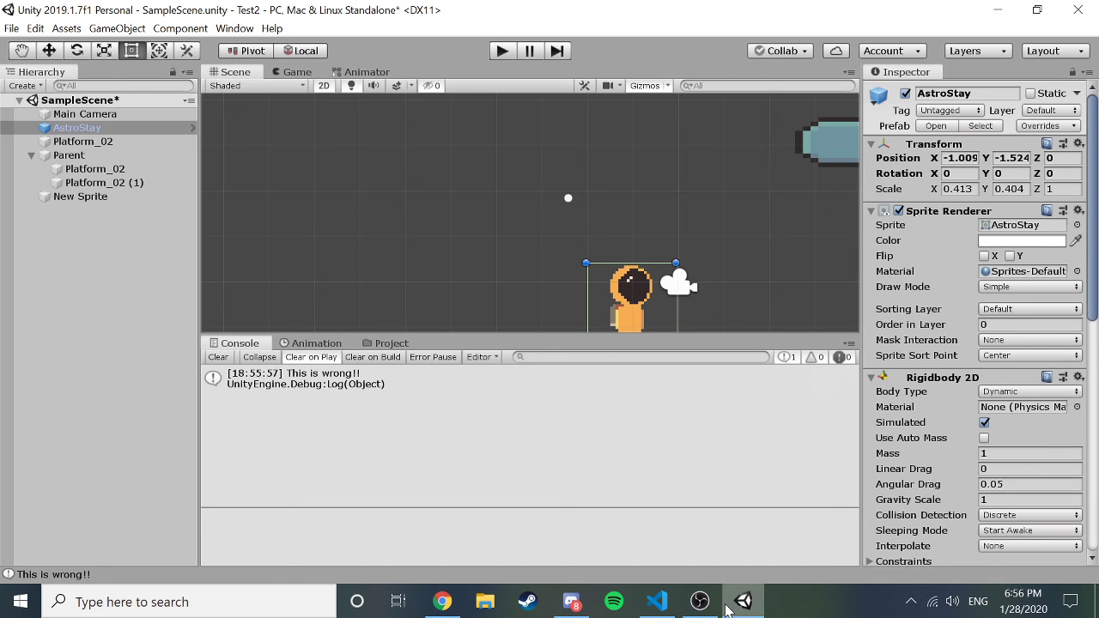
Scroll through Moving.cs in VS Code, return to Unity, then switch to the live OBS window.
mouse_move(727, 606)
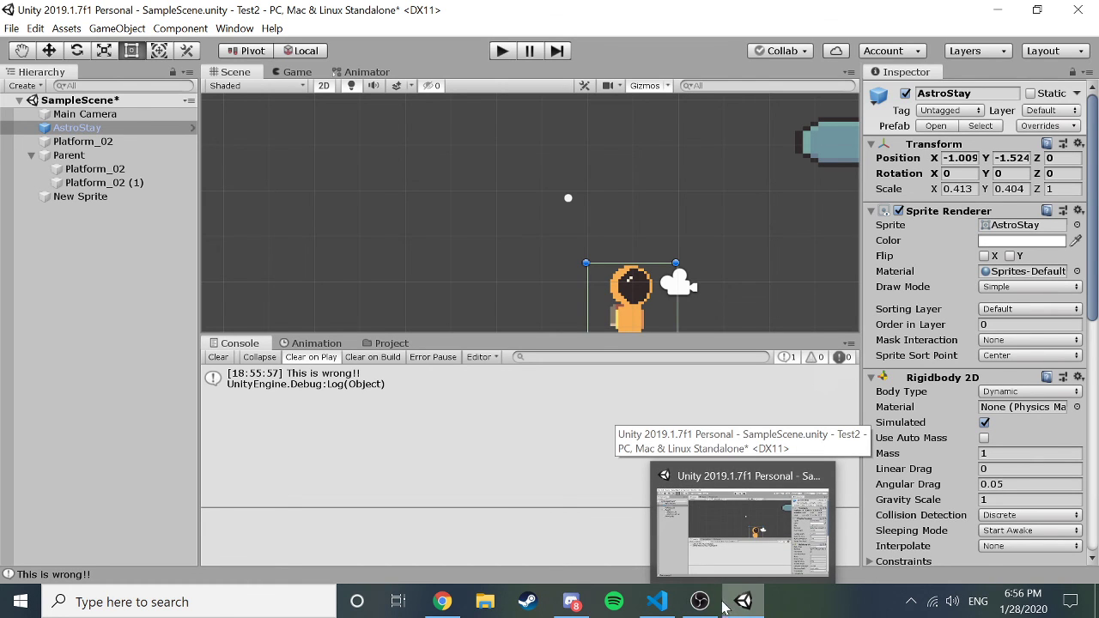
left_click(659, 606)
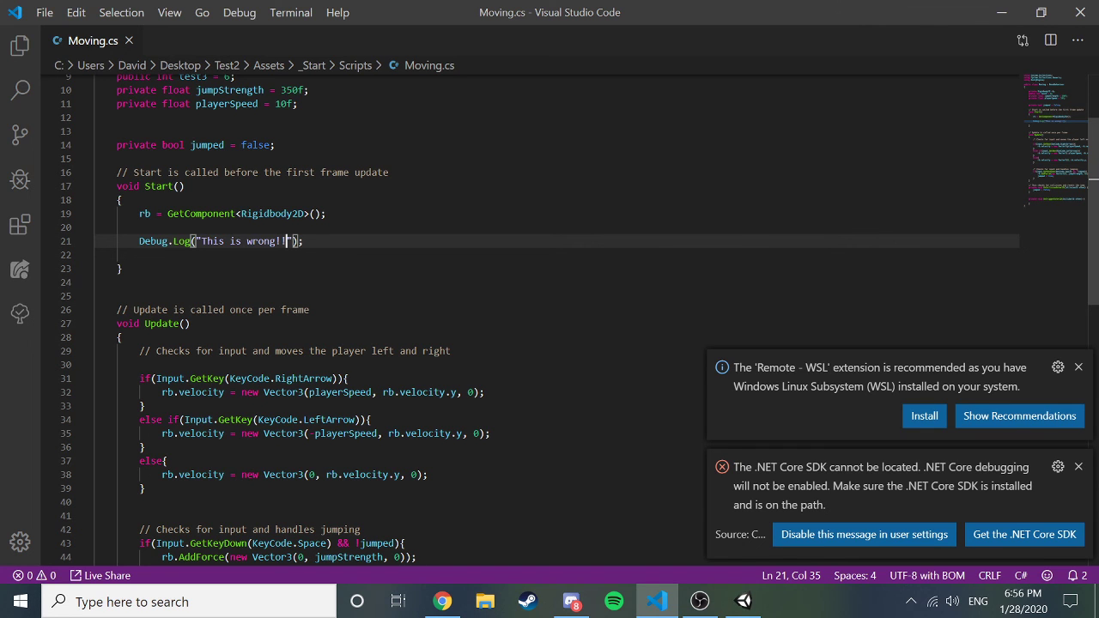
scroll(549, 318, "up", 3)
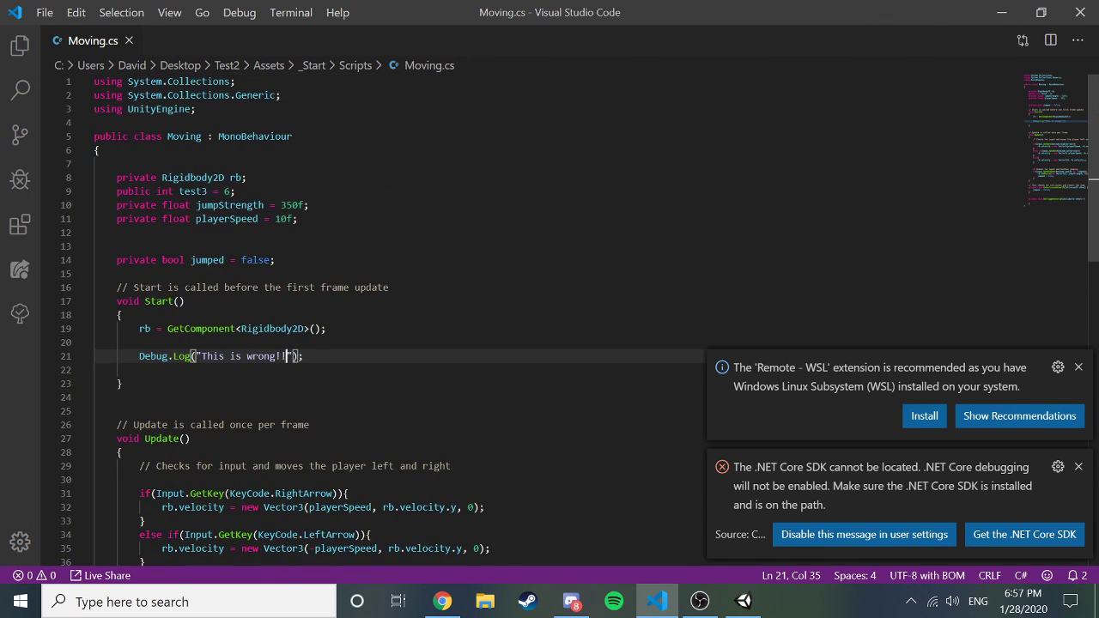
scroll(550, 318, "down", 20)
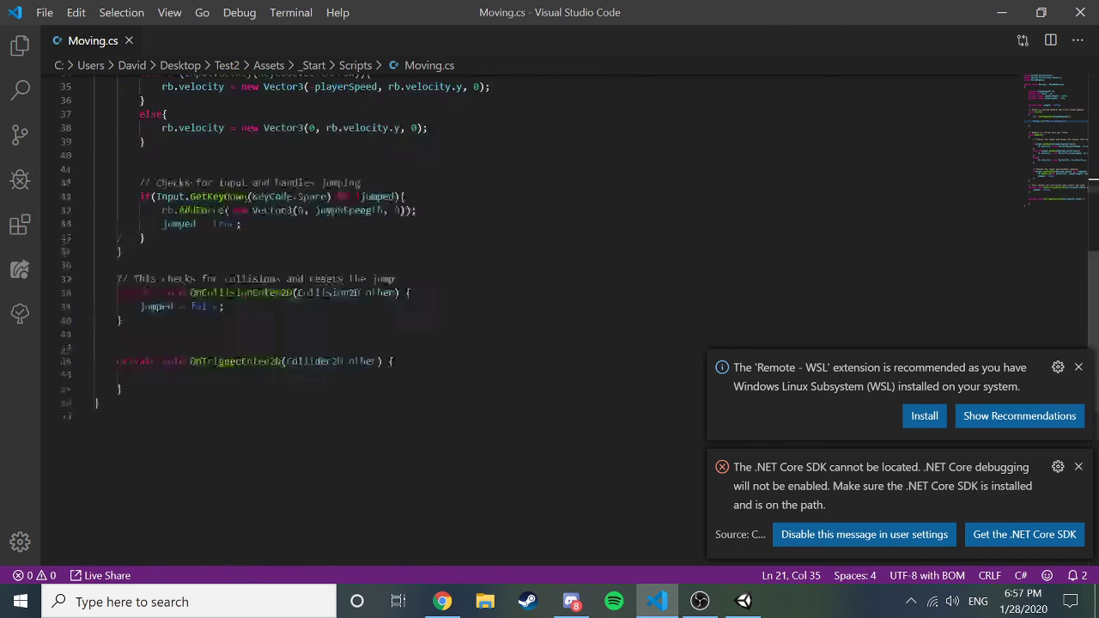
scroll(549, 318, "up", 20)
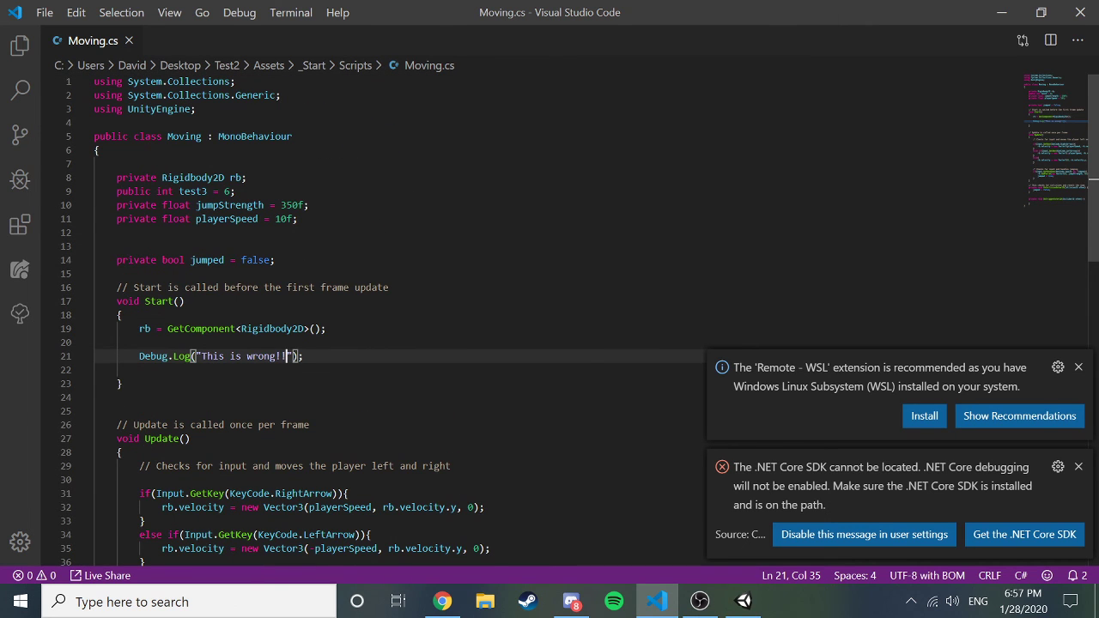
left_click(743, 600)
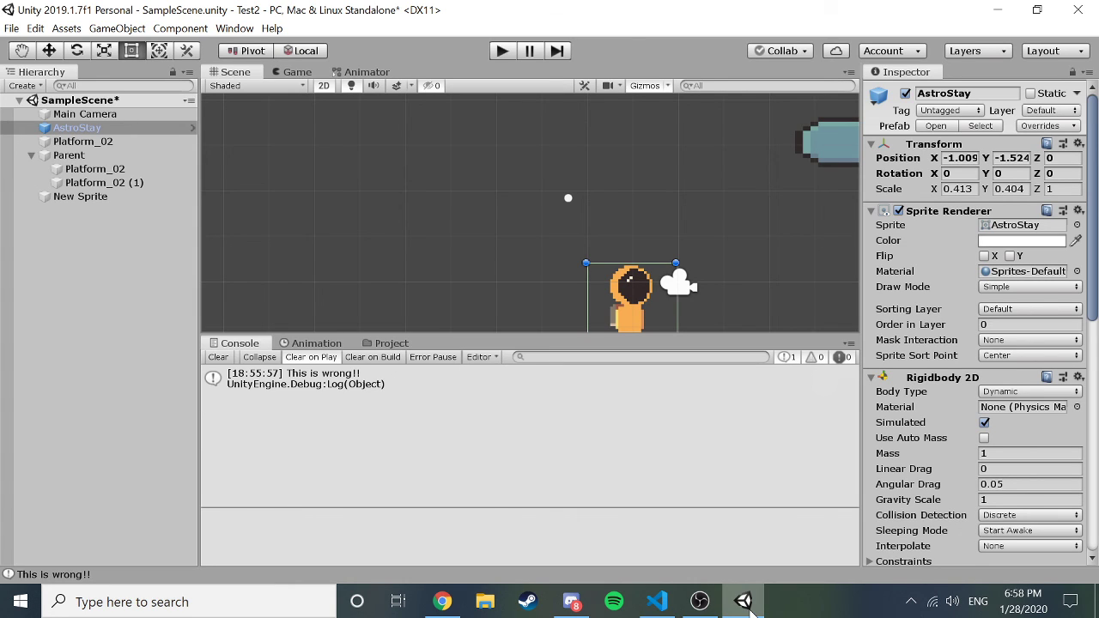
left_click(699, 601)
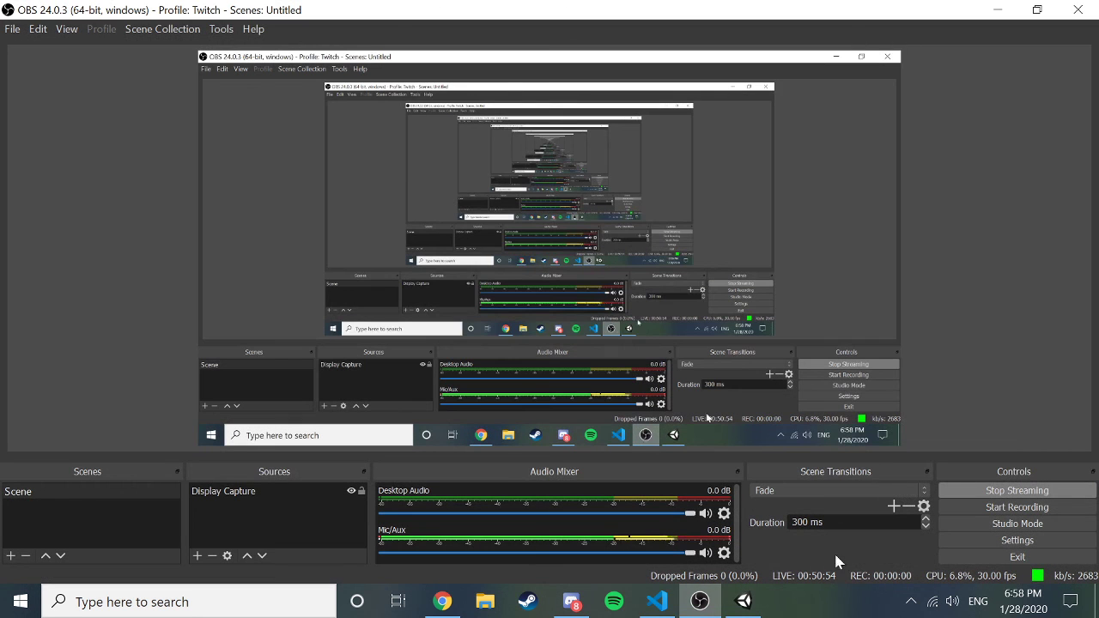